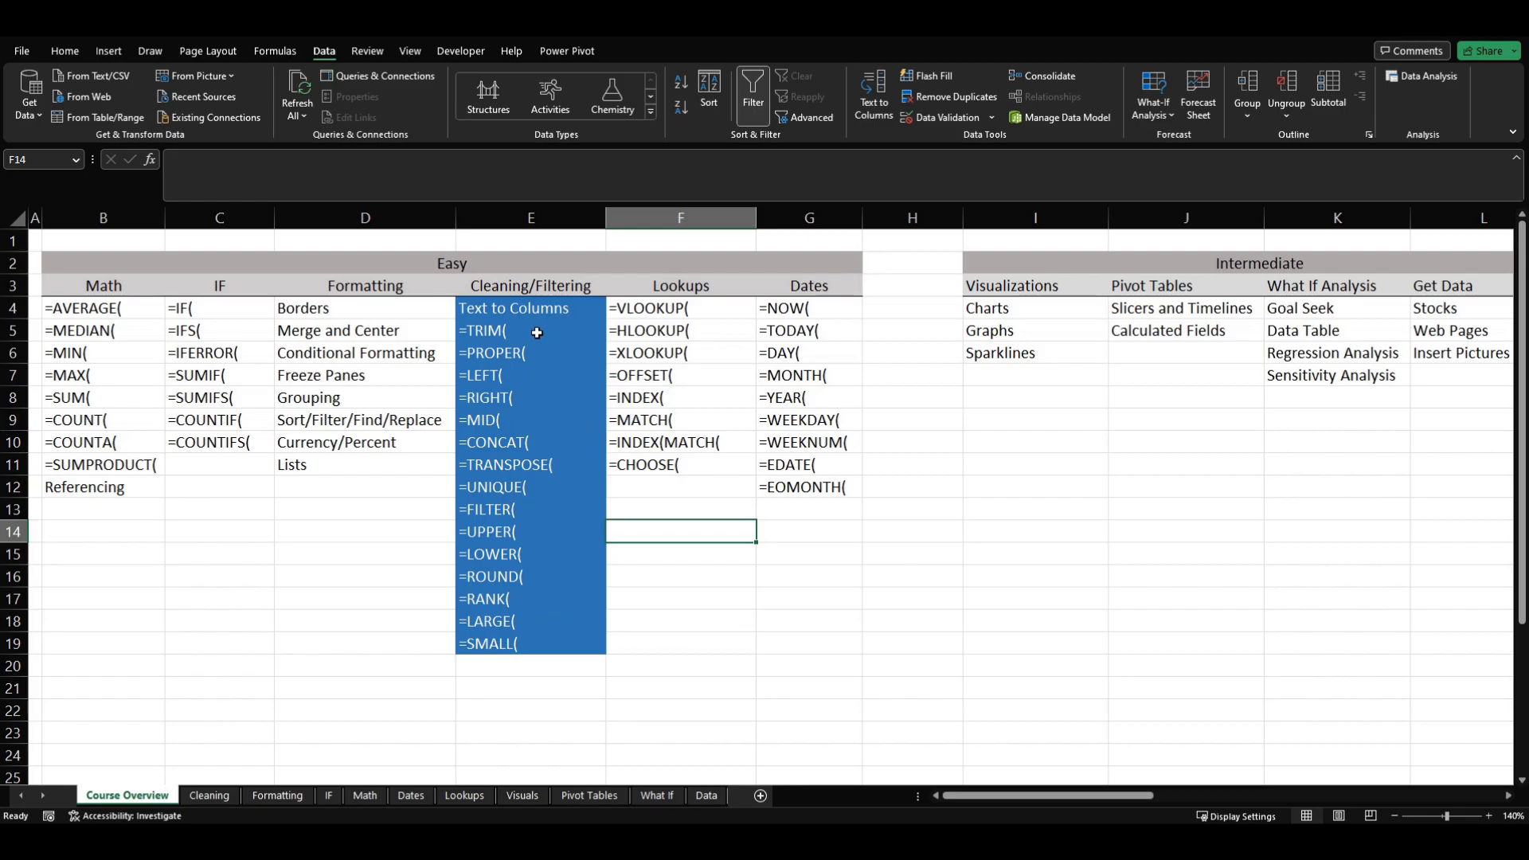
Switch to the Cleaning worksheet
{"action": "key", "text": "ctrl+Page_Down"}
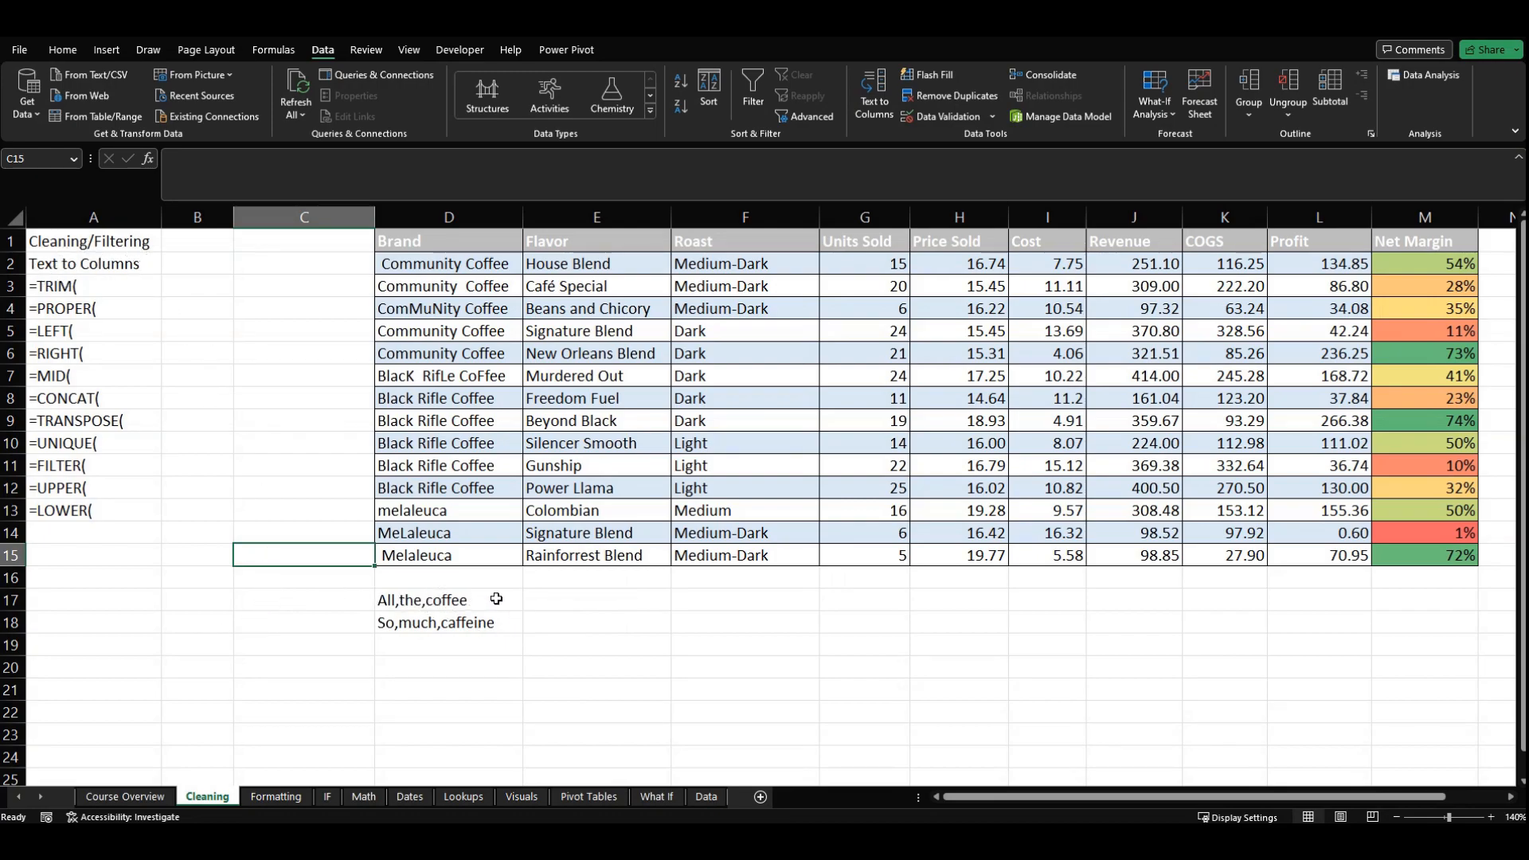
Try splitting the text in D17 by hand, entering All in E17, the in F17 and the start of the third word in G17
{"action": "left_click", "coordinate": [581, 604]}
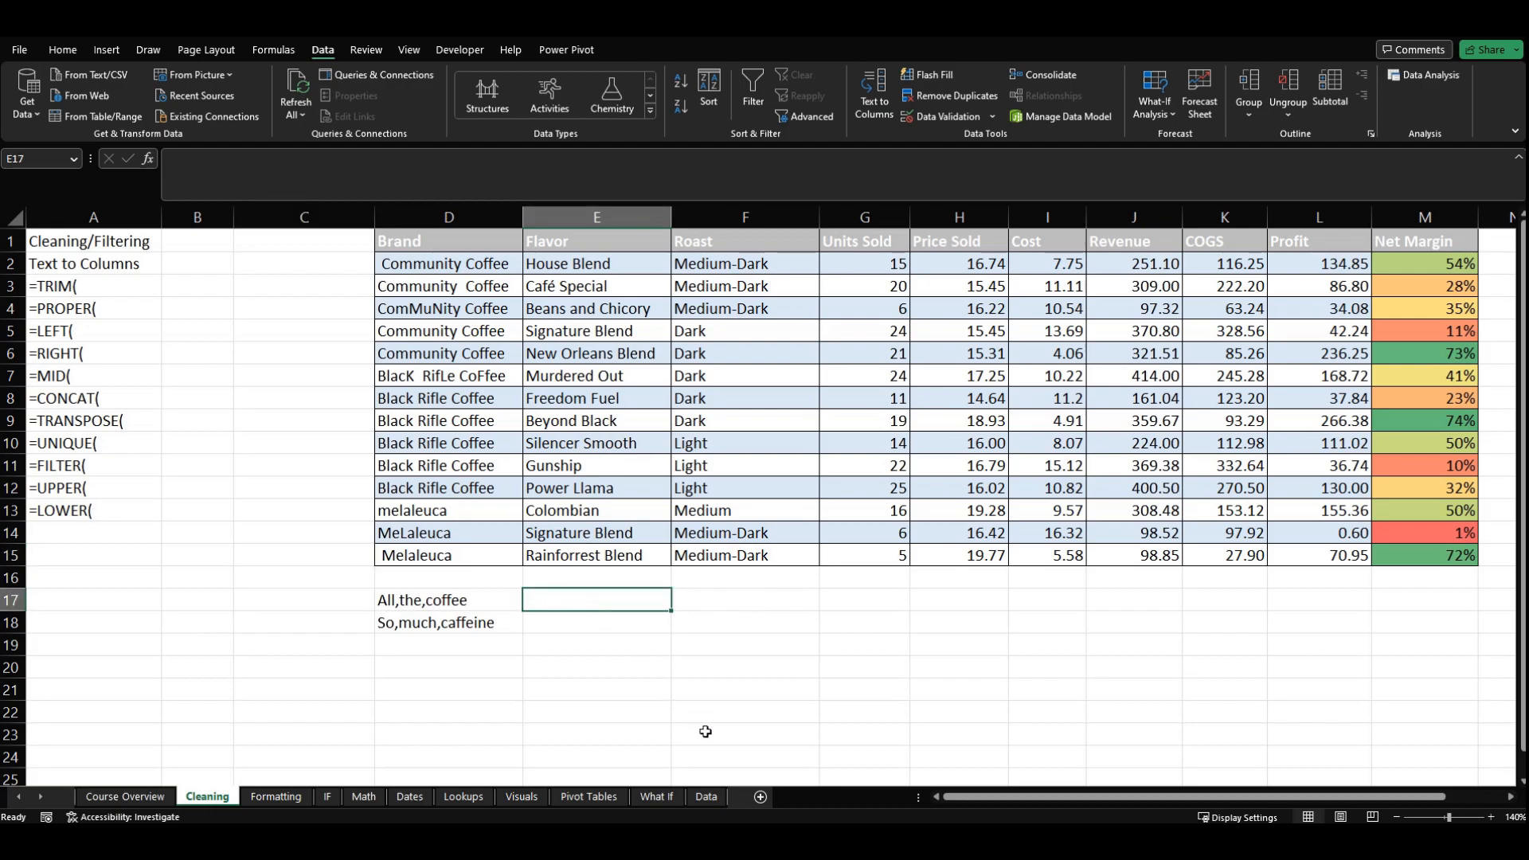
{"action": "type", "text": "All"}
{"action": "key", "text": "Tab"}
{"action": "type", "text": "the"}
{"action": "key", "text": "Tab"}
{"action": "type", "text": "coo"}
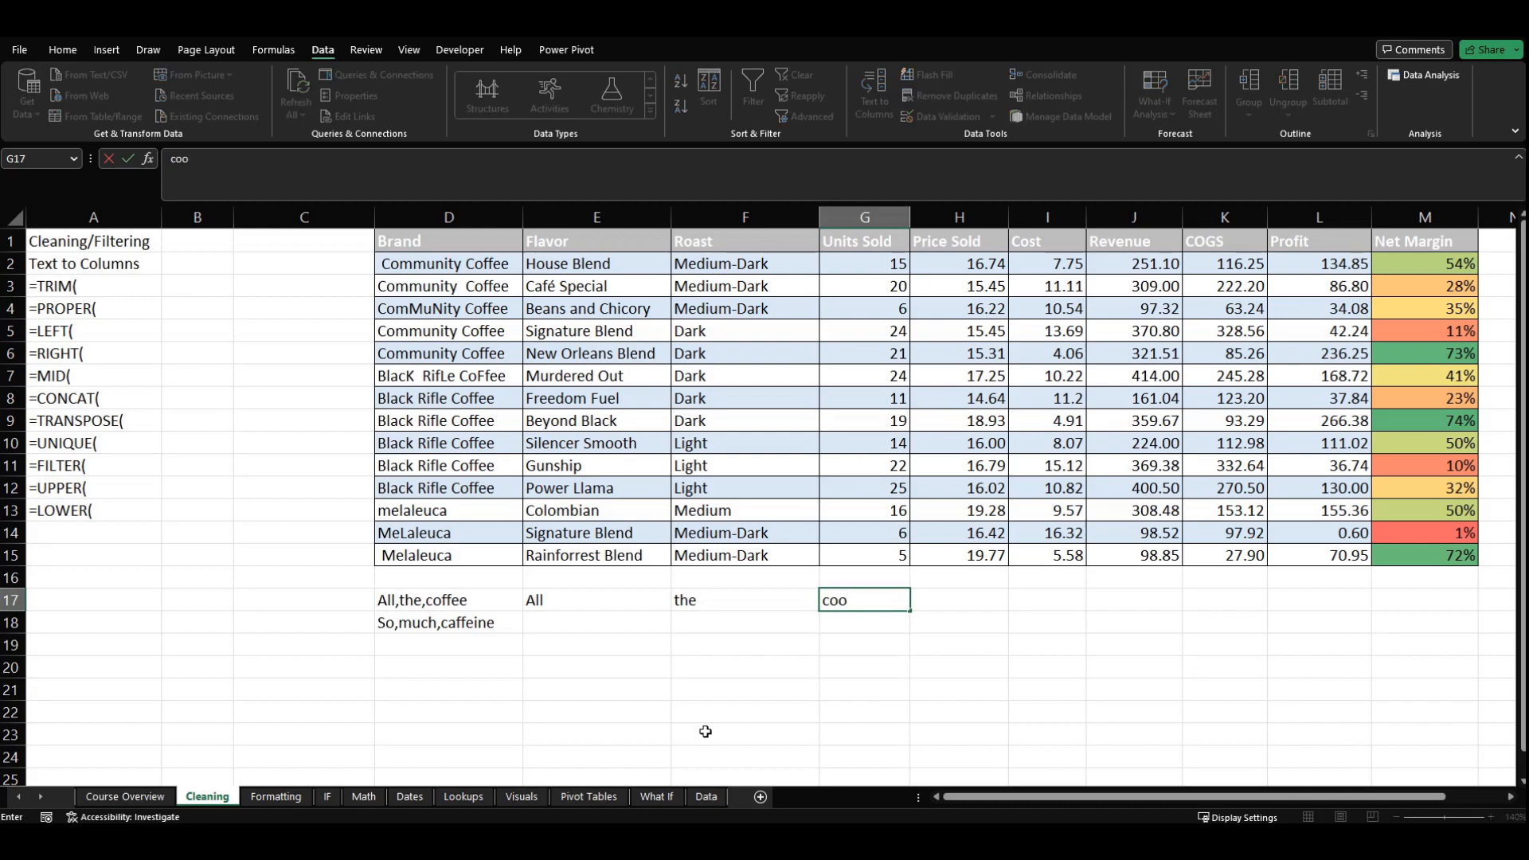
Clear the hand-typed words from E17:G17 and return to D17
{"action": "key", "text": "BackSpace"}
{"action": "key", "text": "BackSpace"}
{"action": "key", "text": "BackSpace"}
{"action": "key", "text": "Left"}
{"action": "key", "text": "Delete"}
{"action": "key", "text": "Left"}
{"action": "key", "text": "Delete"}
{"action": "key", "text": "Left"}
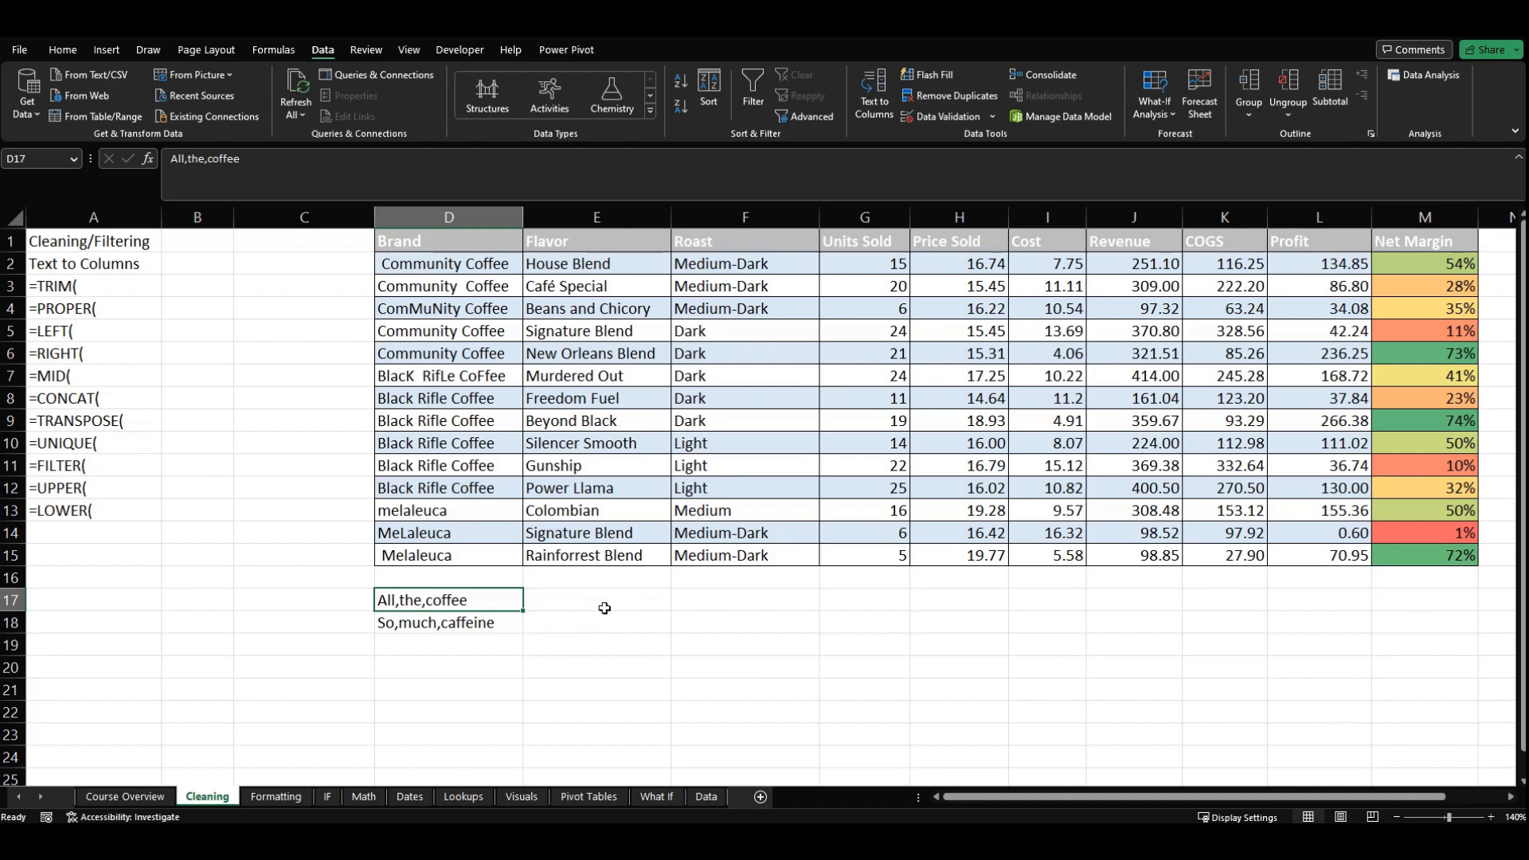
Split D17 with Text to Columns as delimited data, using Comma instead of Space as the delimiter, and undo the split
{"action": "left_click", "coordinate": [301, 688]}
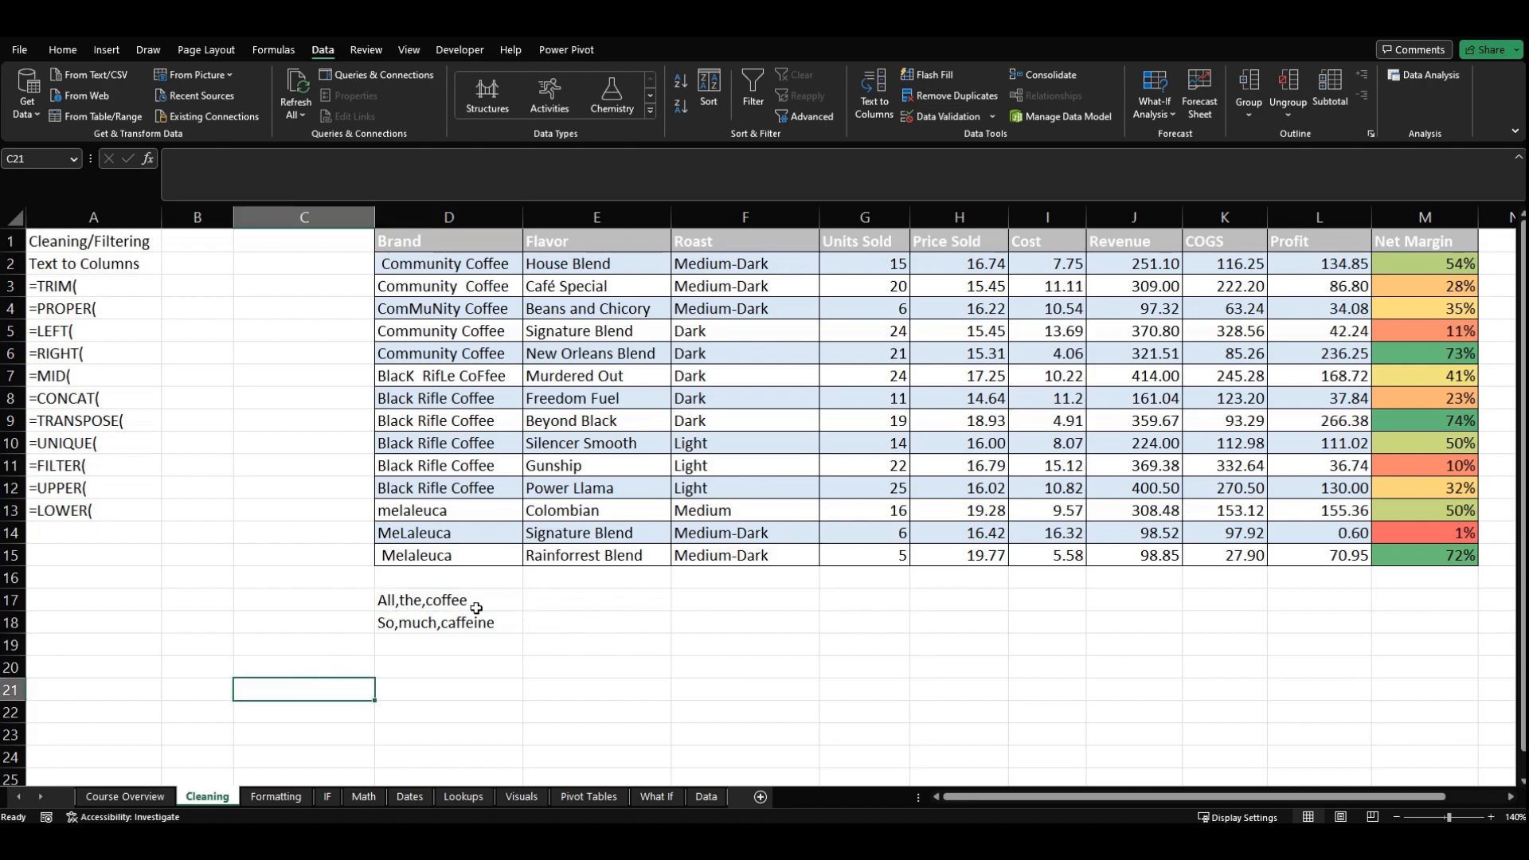
{"action": "left_click", "coordinate": [492, 600]}
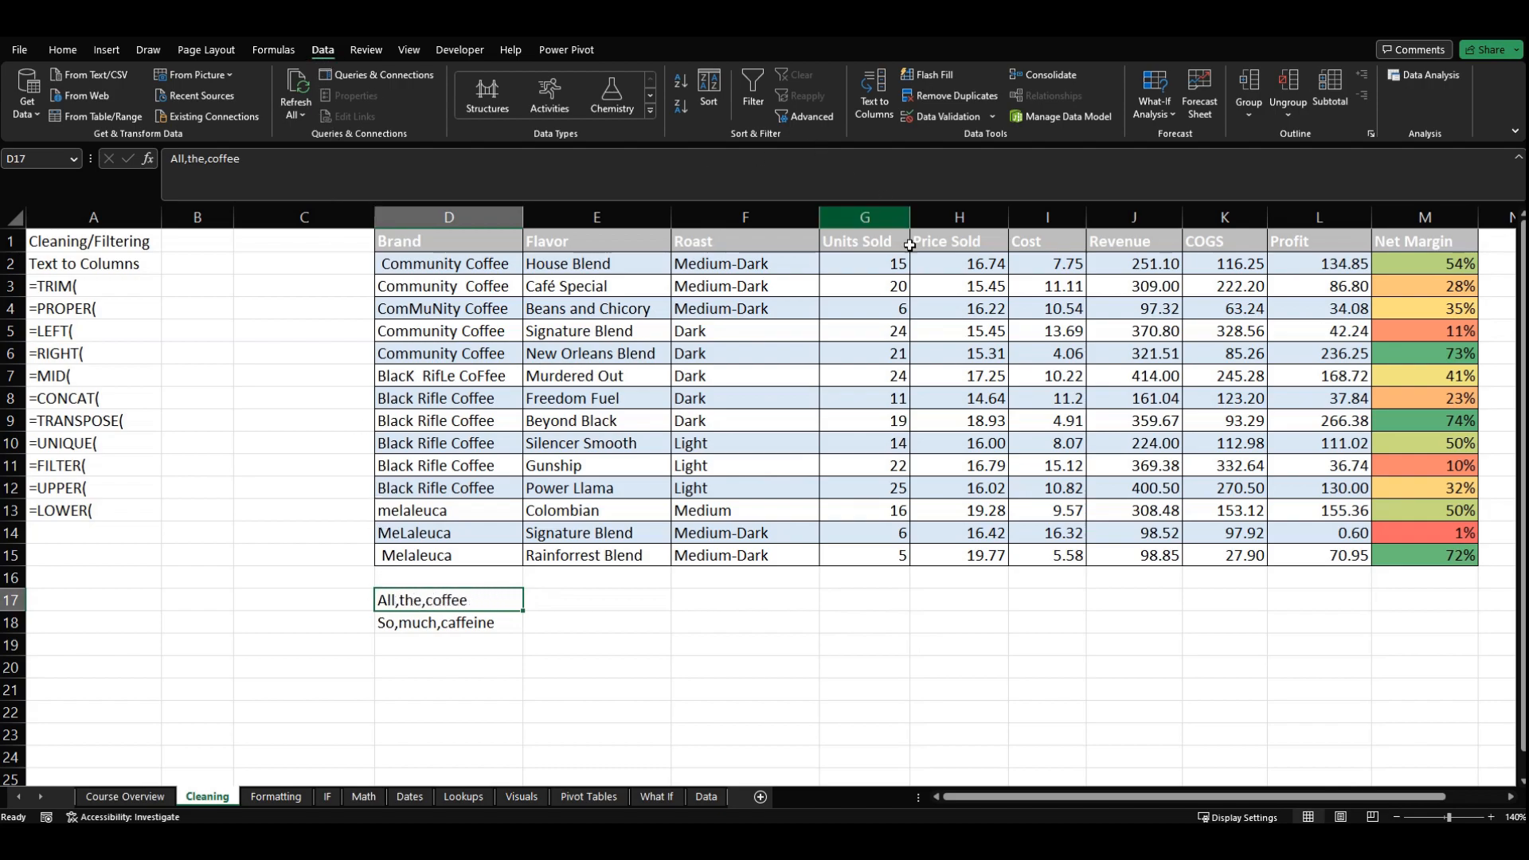
{"action": "left_click", "coordinate": [867, 116]}
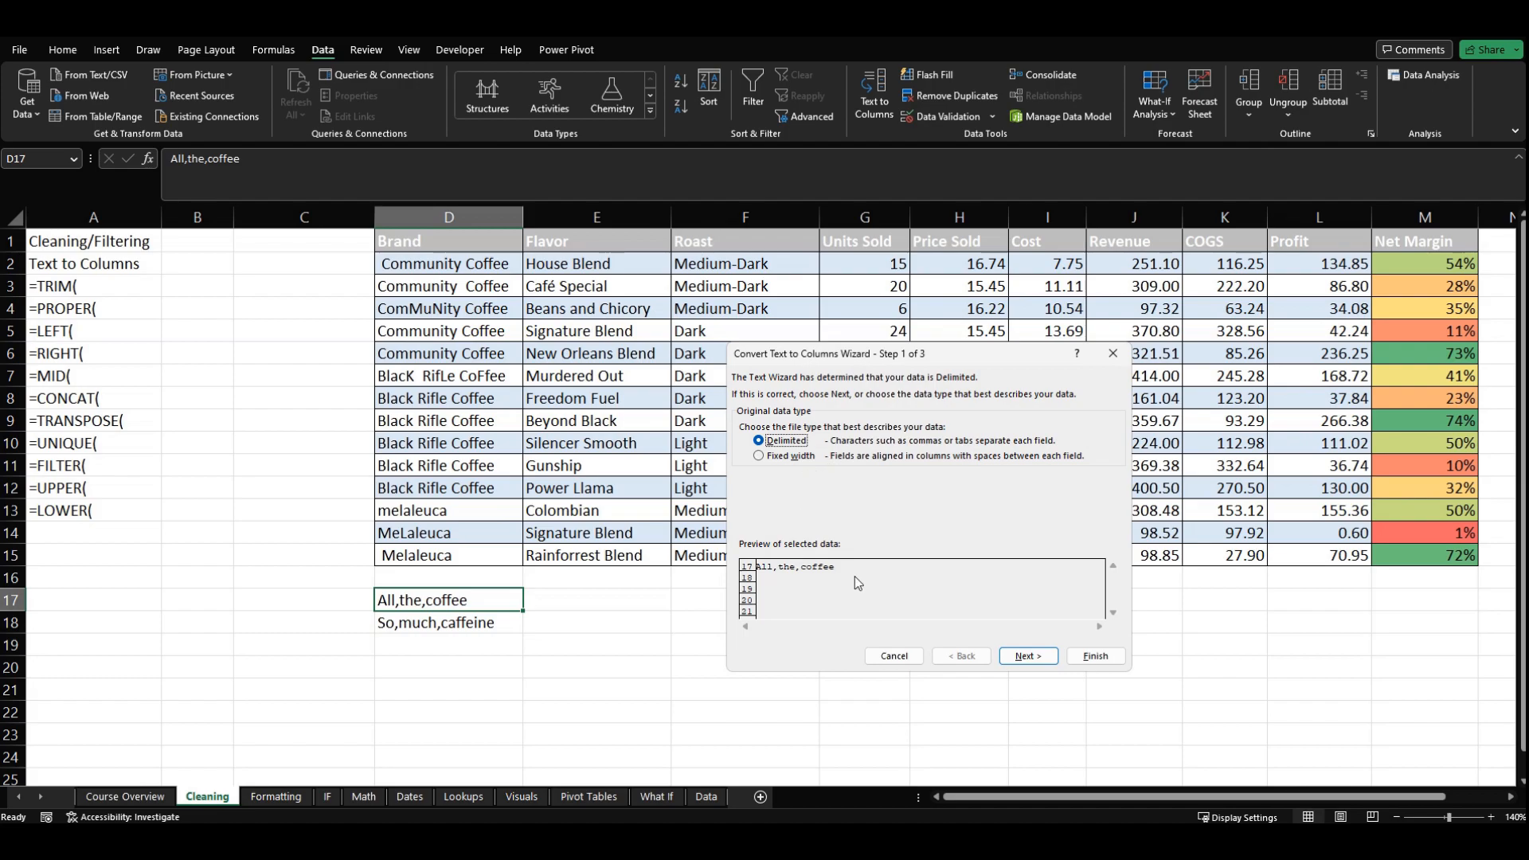
{"action": "left_click", "coordinate": [1028, 655]}
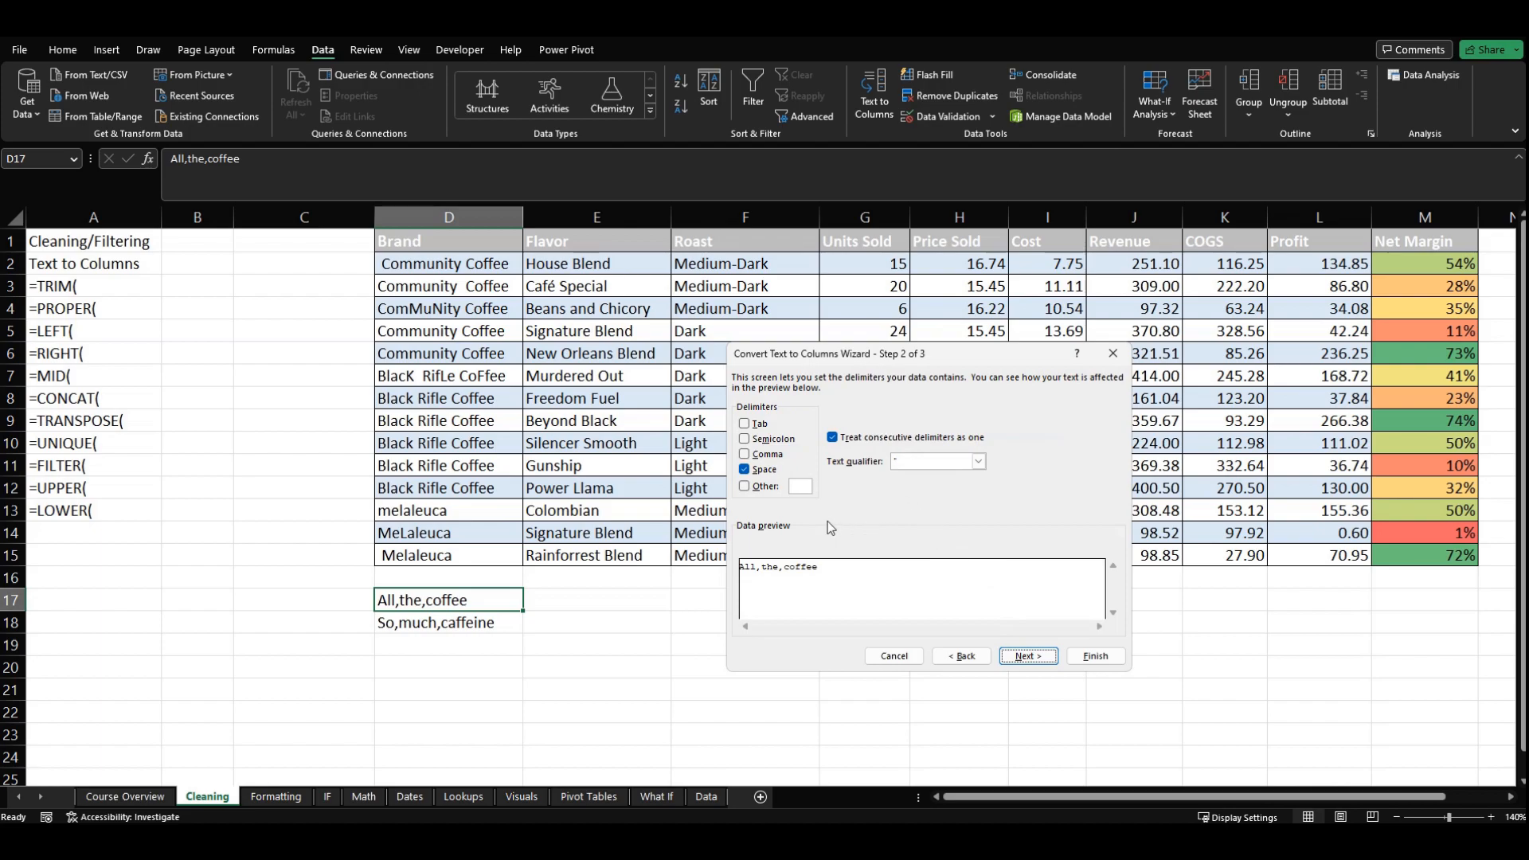
{"action": "left_click", "coordinate": [745, 472]}
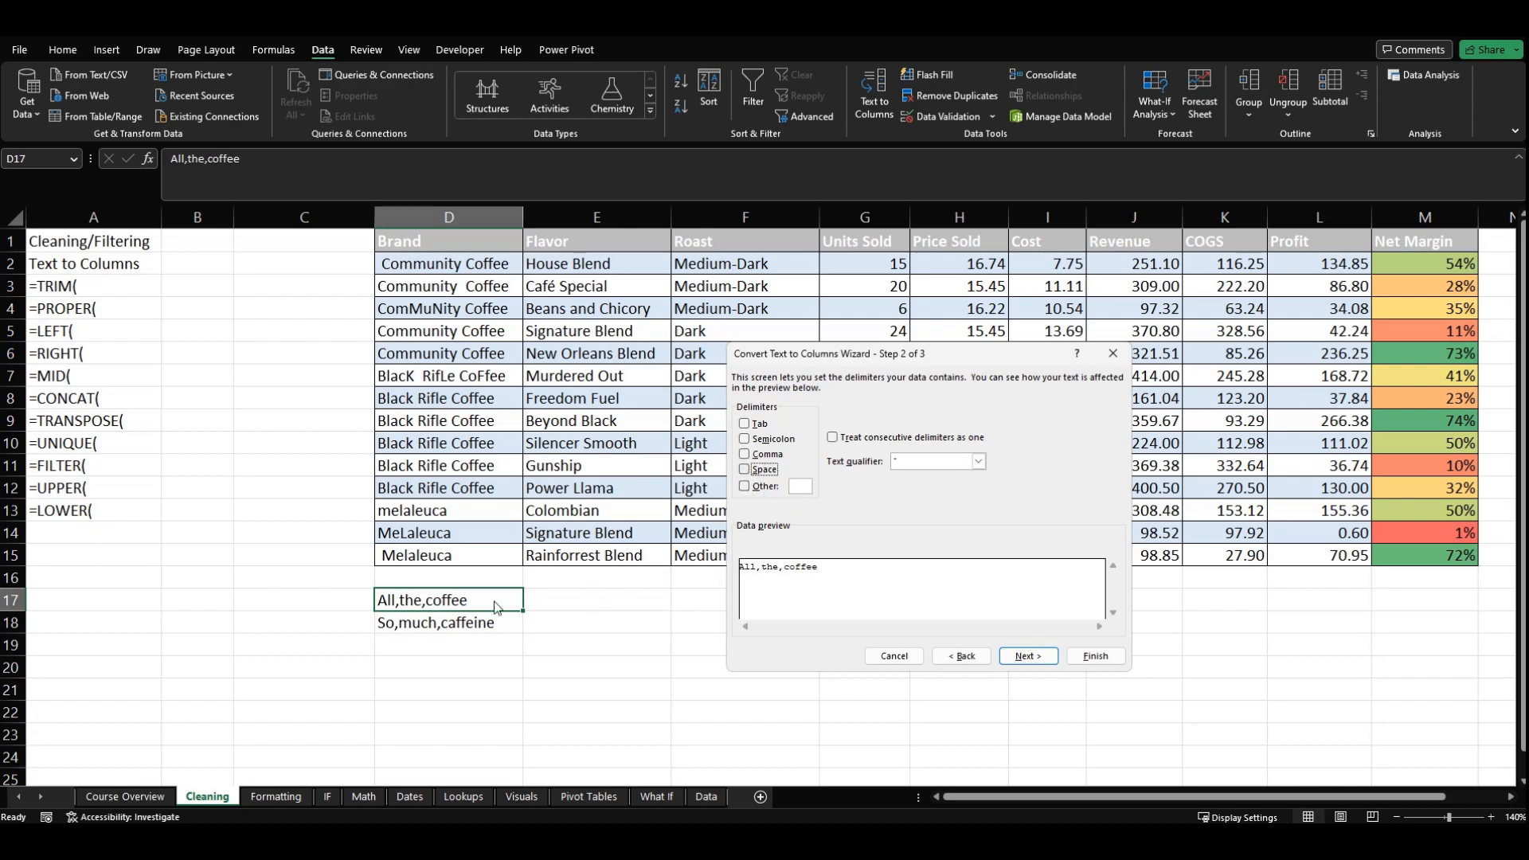
{"action": "left_click", "coordinate": [747, 456]}
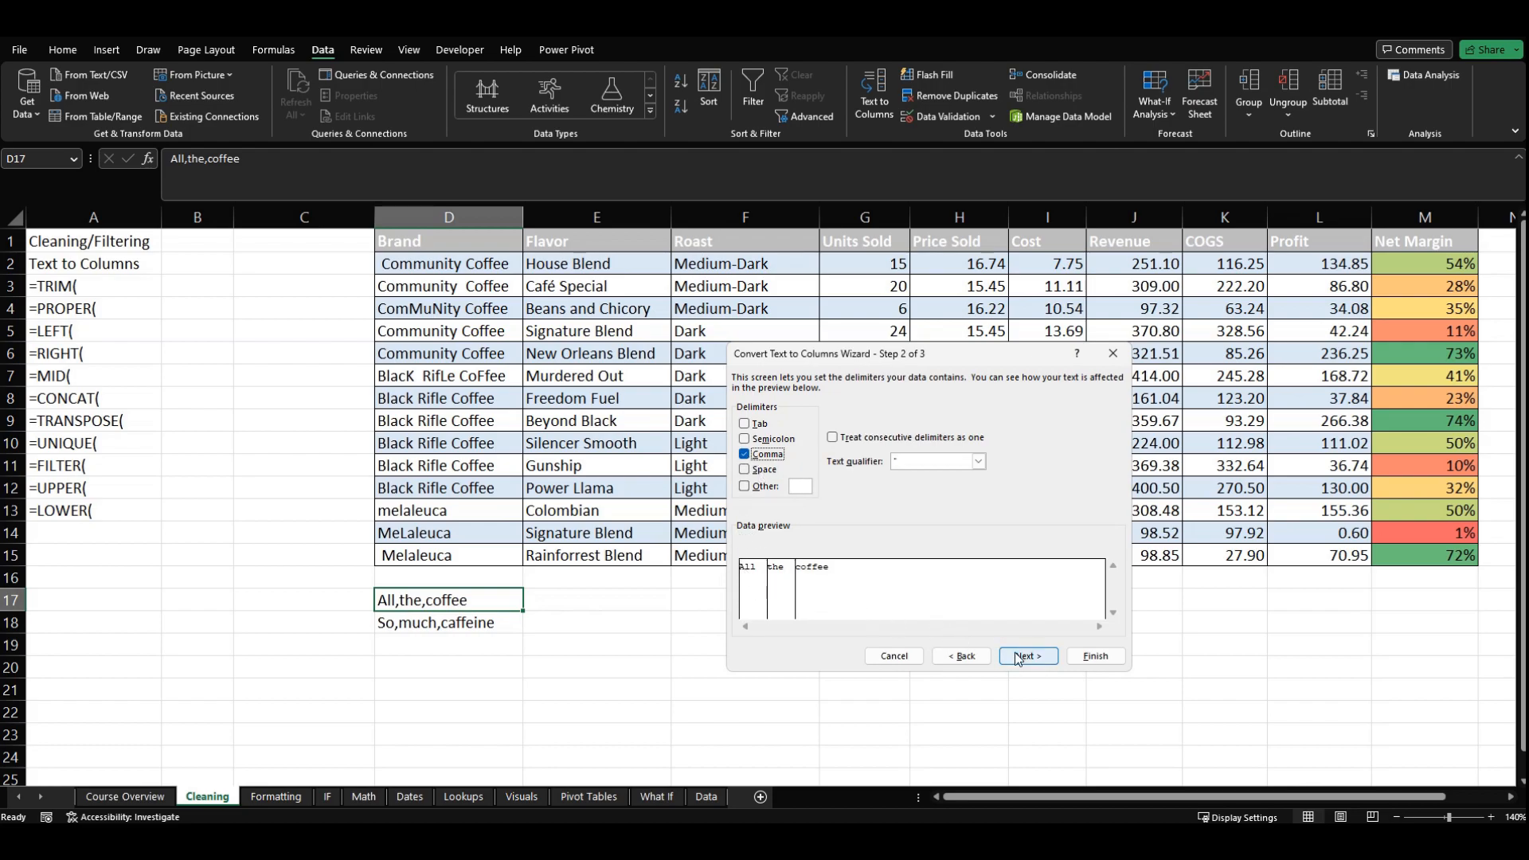
{"action": "left_click", "coordinate": [1092, 656]}
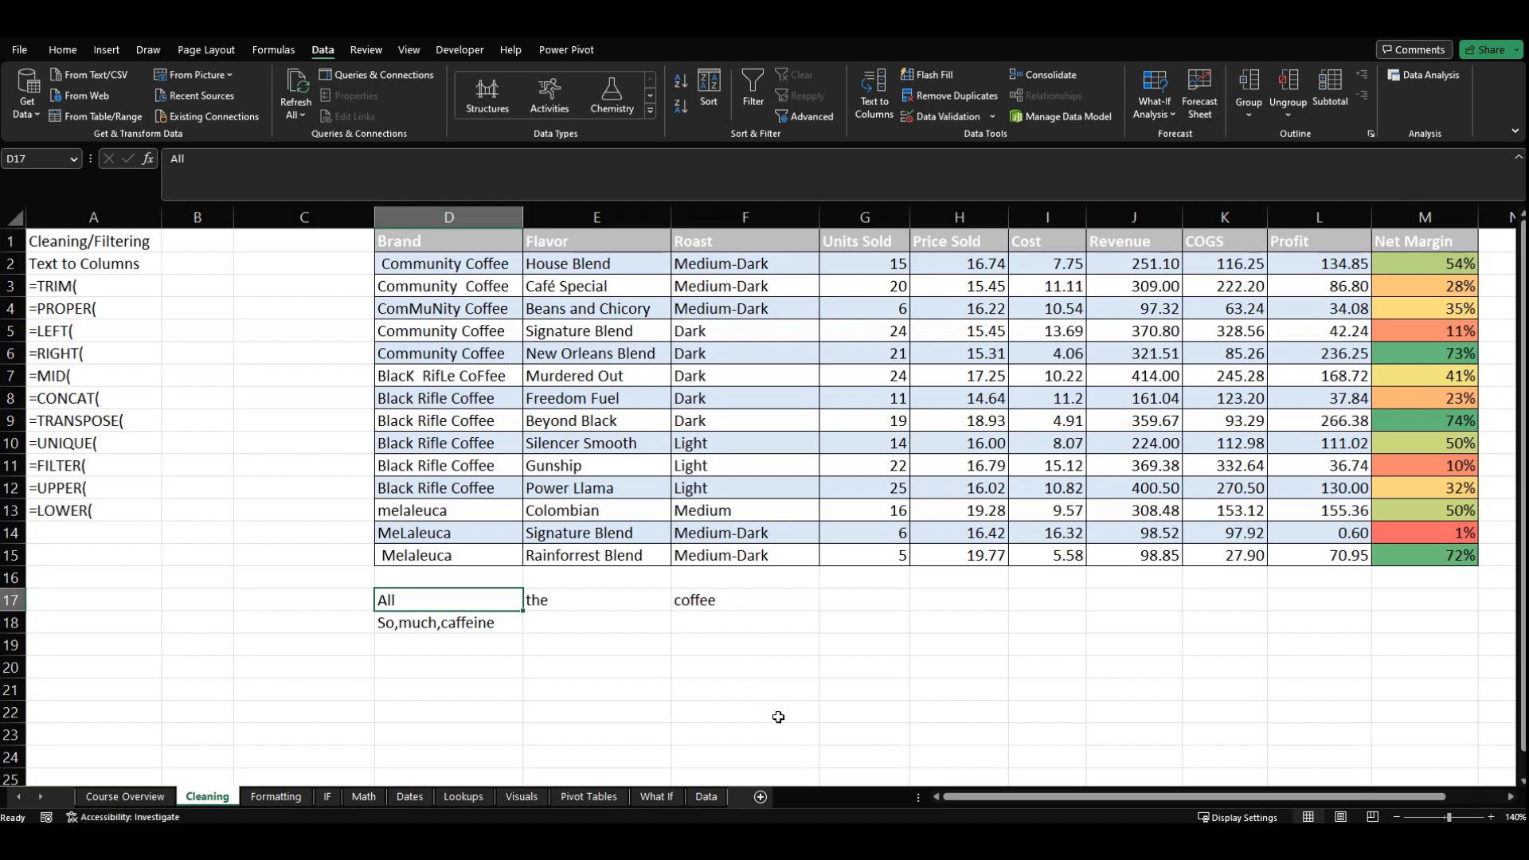
{"action": "key", "text": "ctrl+z"}
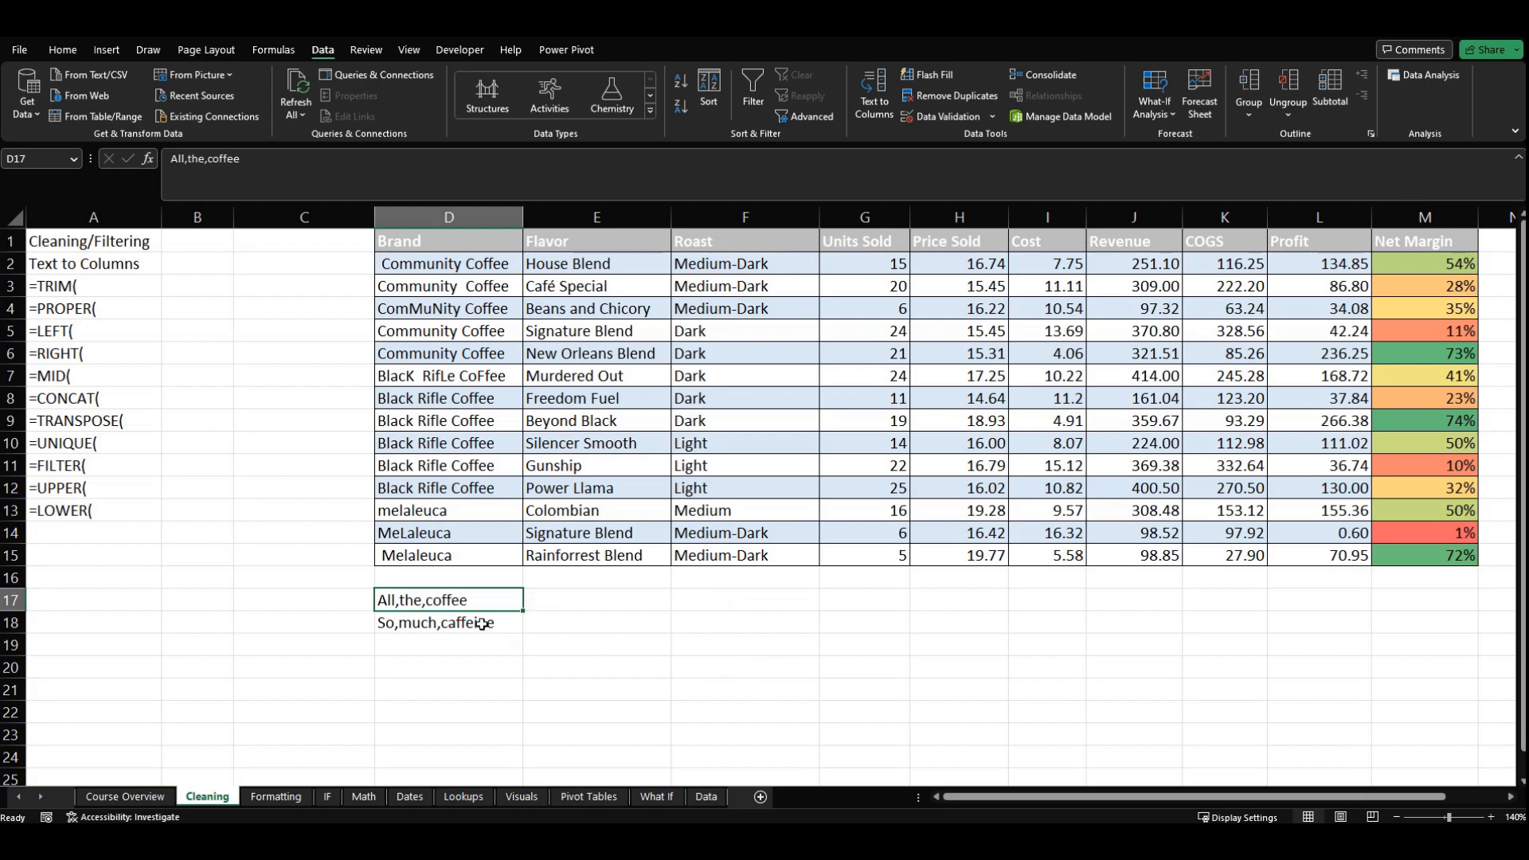
Split both comma-separated phrases in D17:D18 with Text to Columns, using Comma as the delimiter
{"action": "left_click_drag", "start_coordinate": [478, 603], "coordinate": [478, 622]}
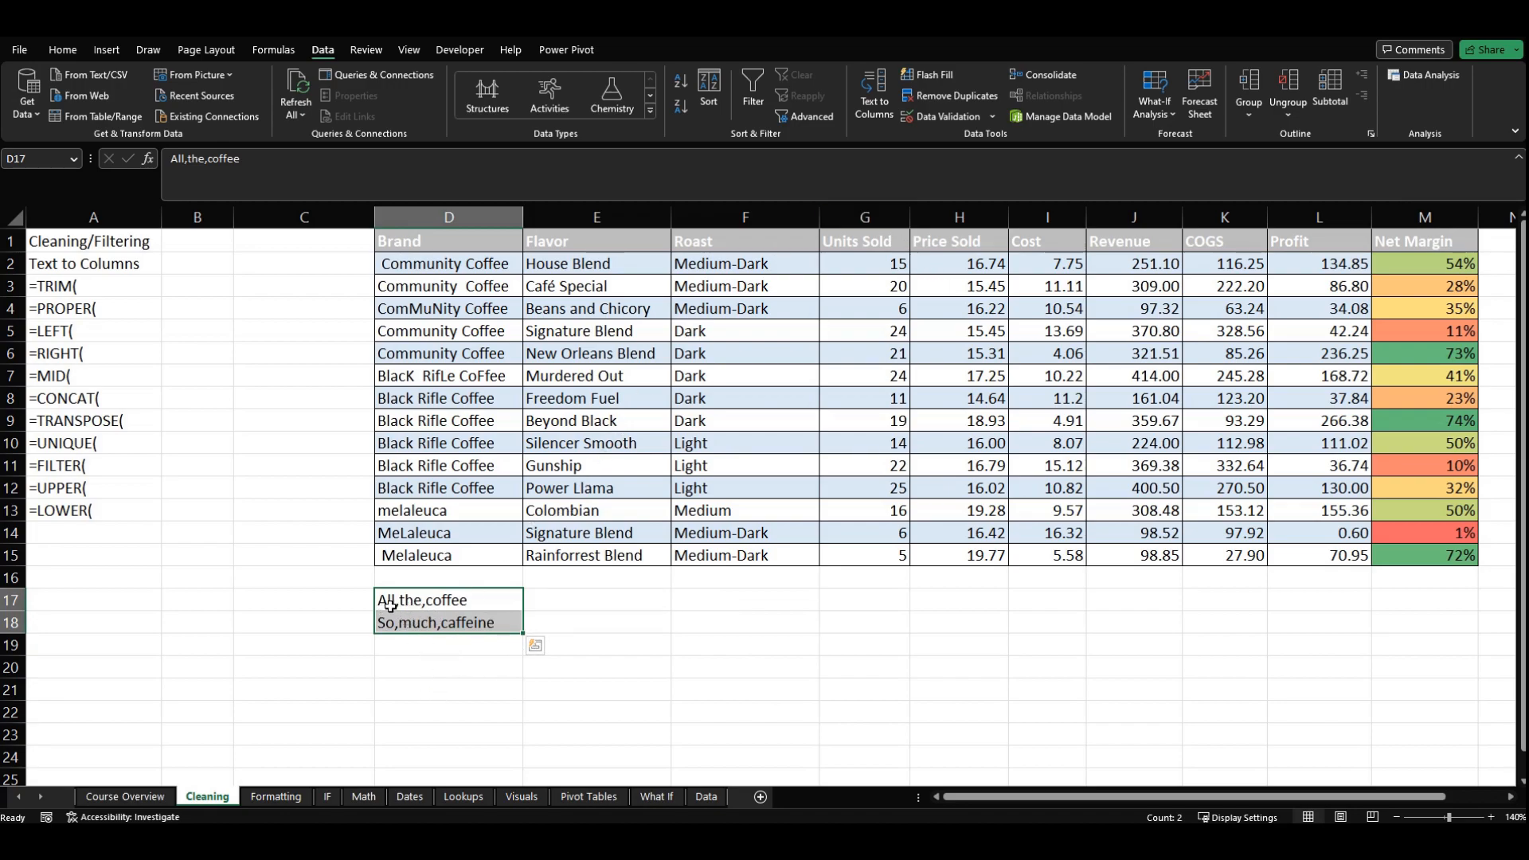
{"action": "left_click", "coordinate": [885, 97]}
{"action": "left_click", "coordinate": [1026, 656]}
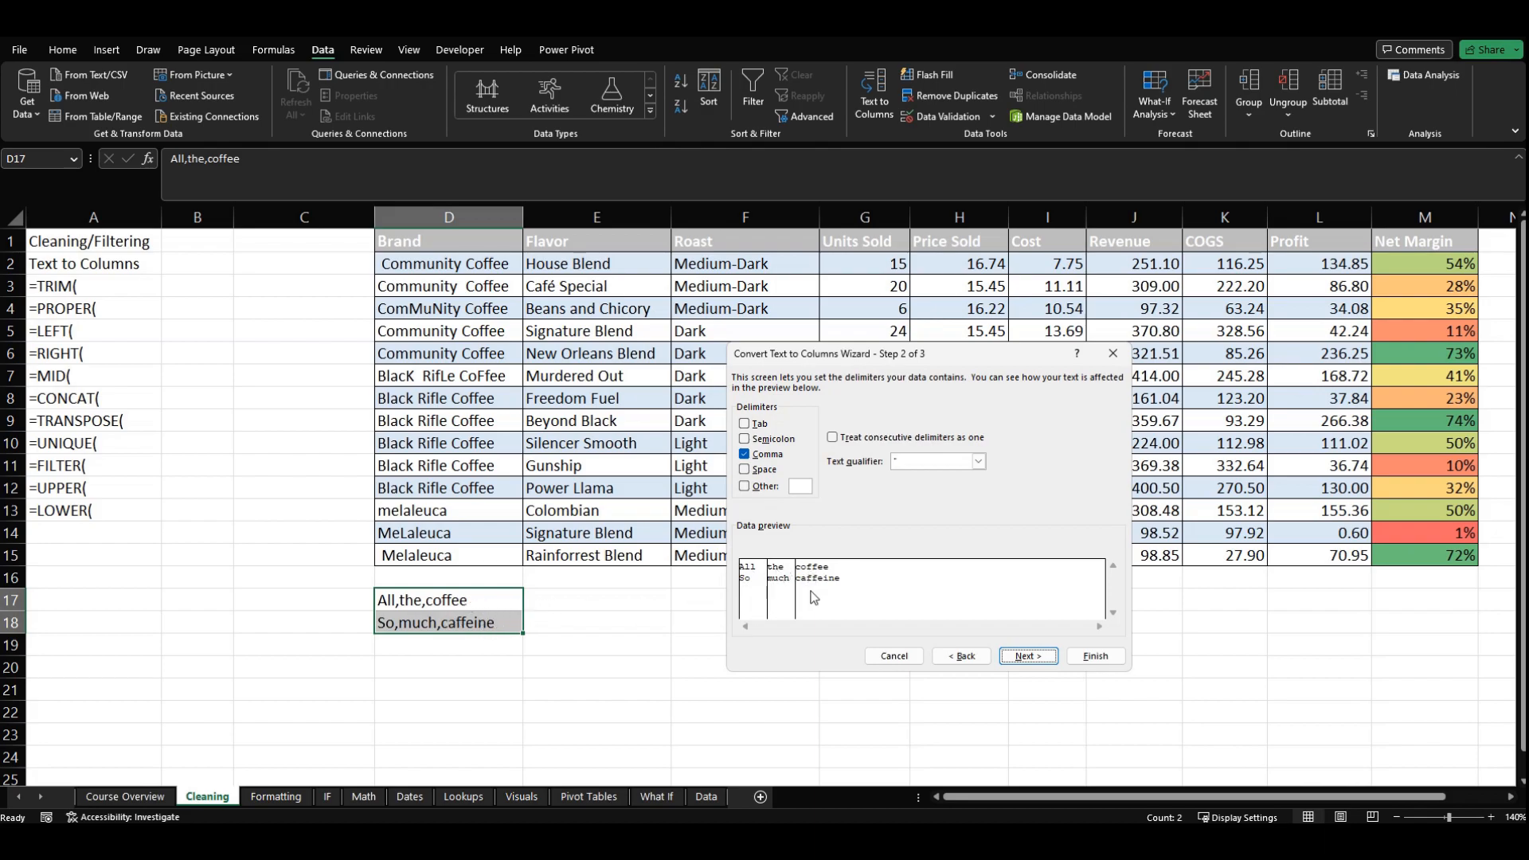
{"action": "left_click", "coordinate": [1099, 659]}
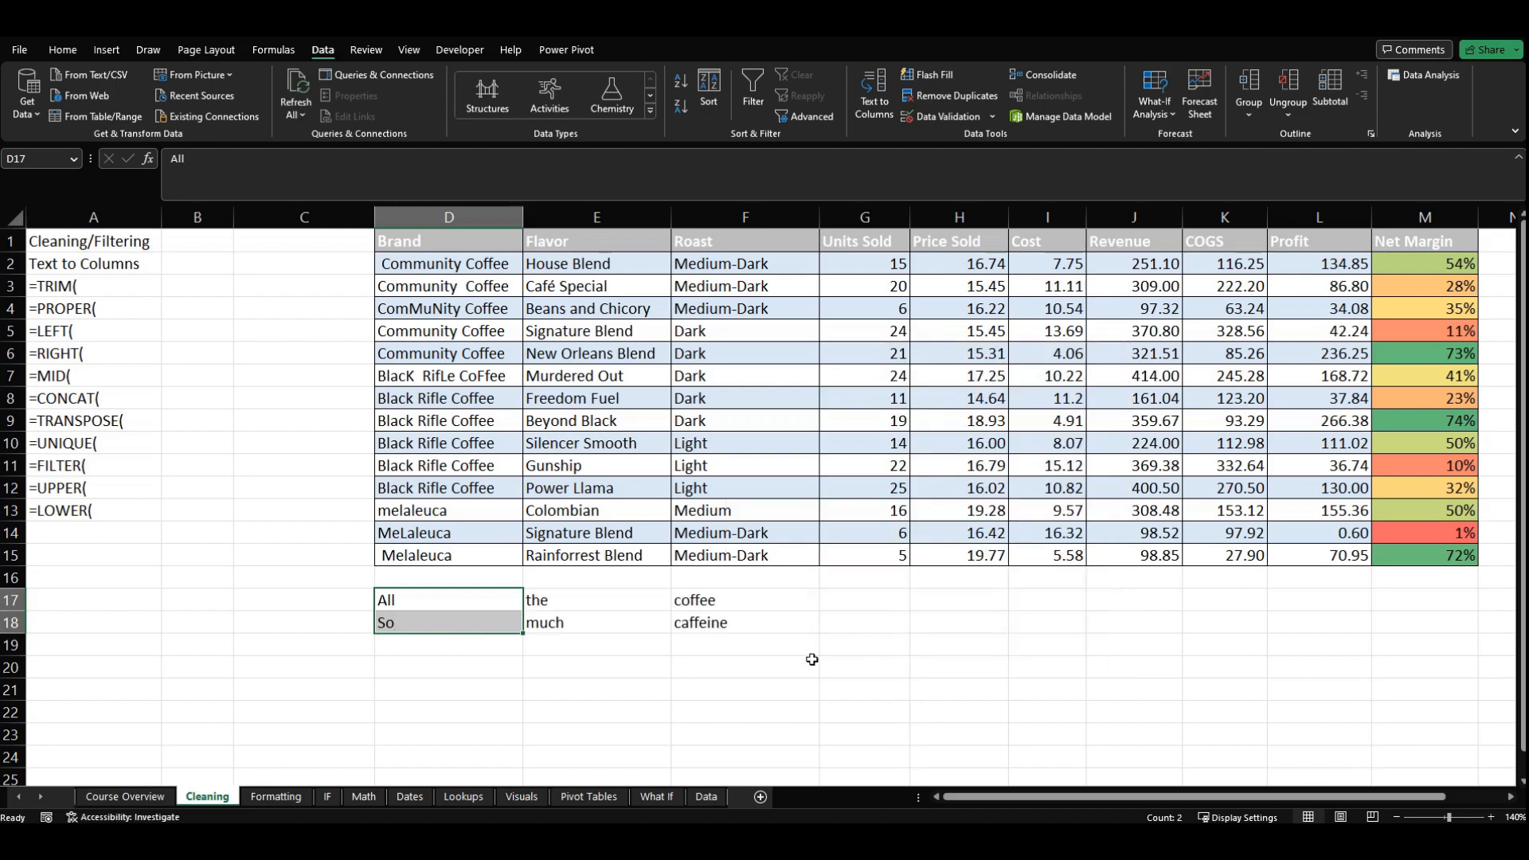
{"action": "left_click", "coordinate": [580, 686]}
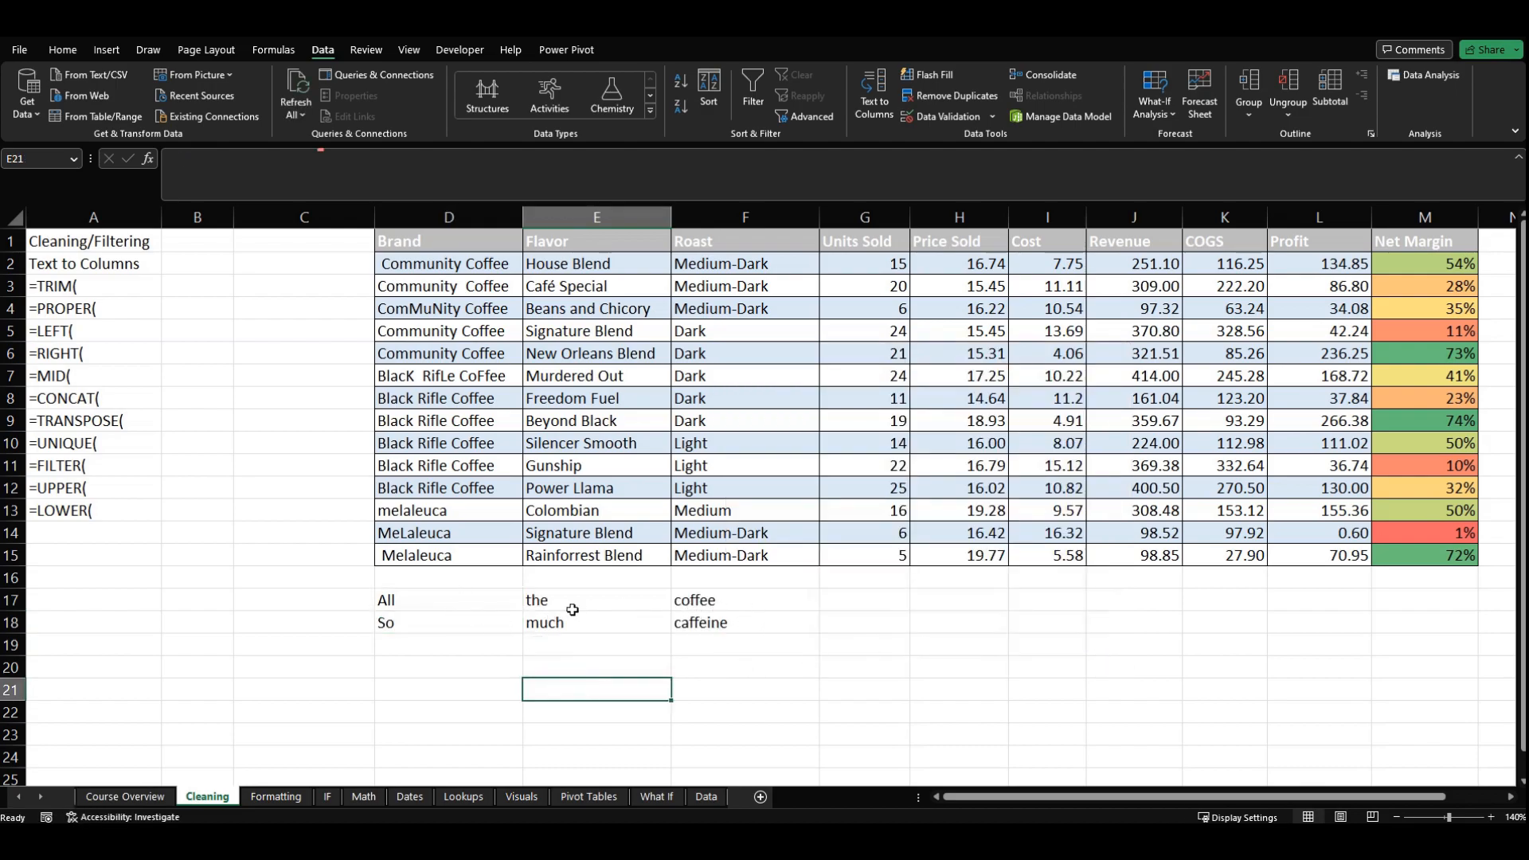
{"action": "left_click", "coordinate": [509, 605]}
{"action": "left_click", "coordinate": [512, 619]}
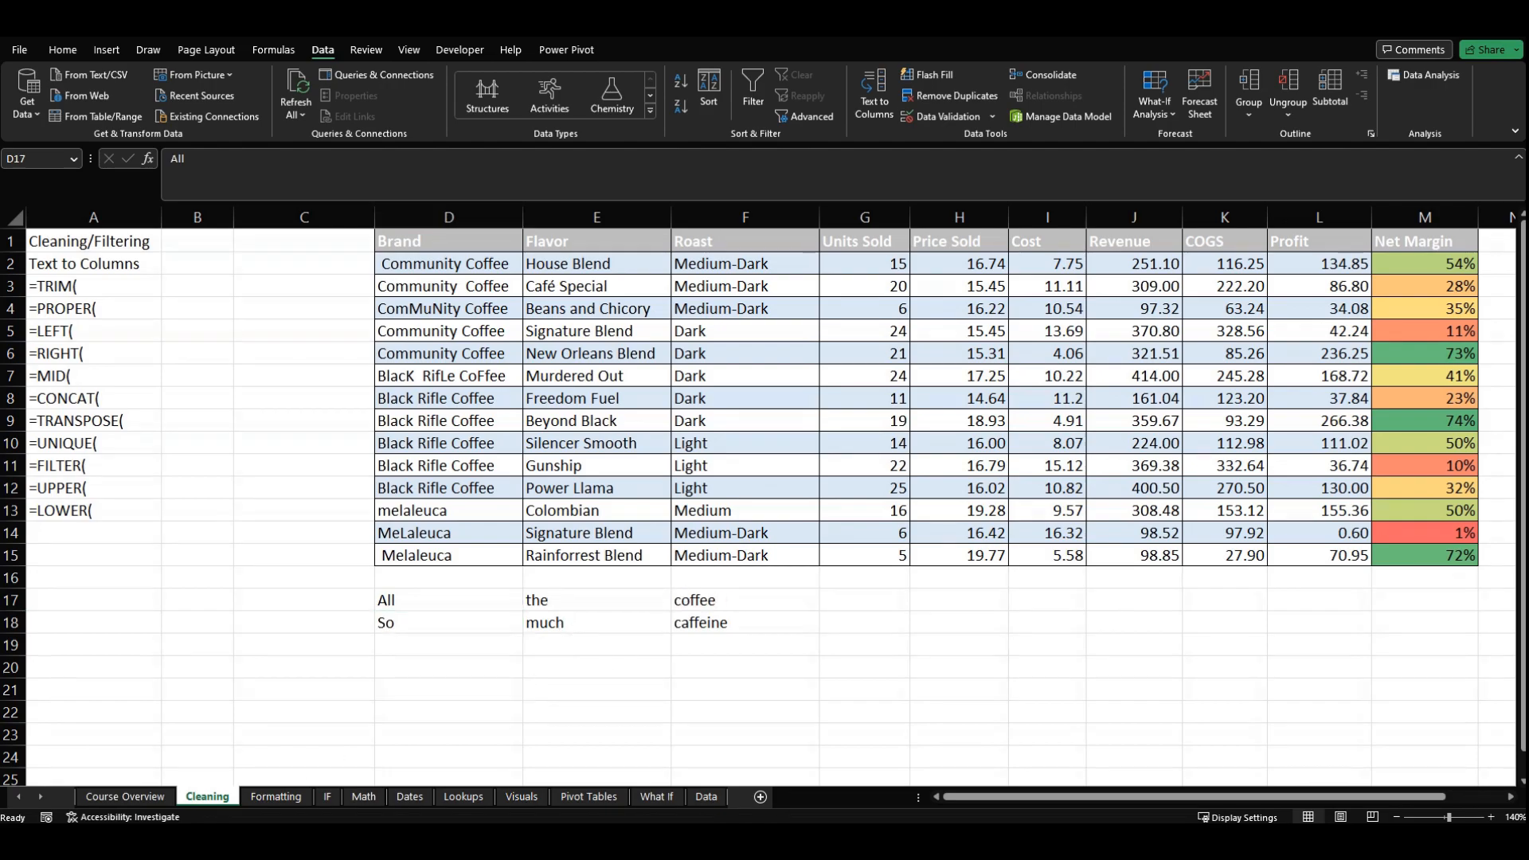
{"action": "left_click", "coordinate": [446, 642]}
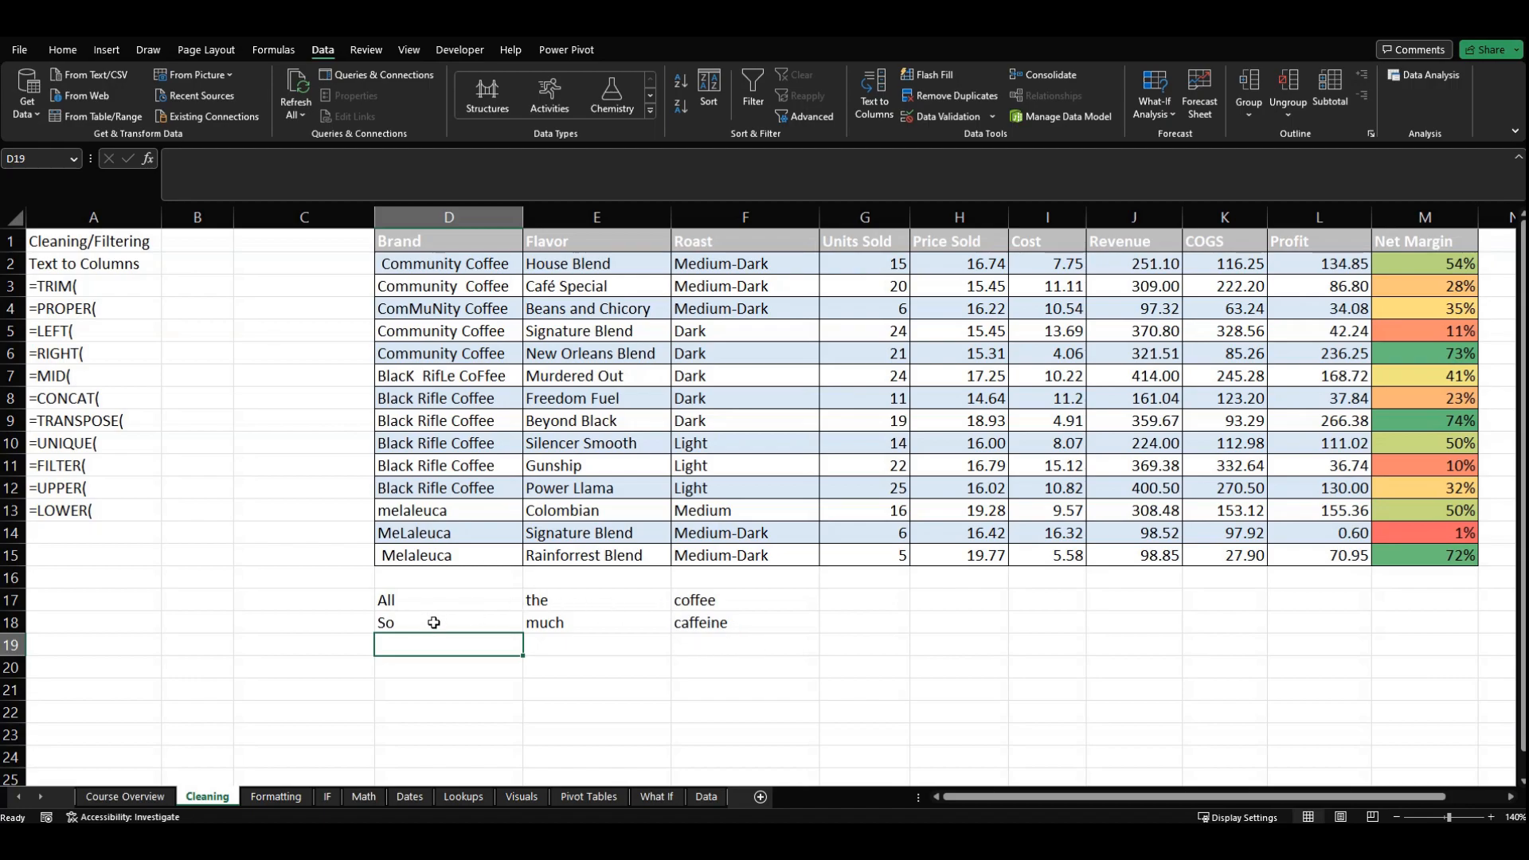
{"action": "left_click", "coordinate": [479, 607]}
{"action": "left_click", "coordinate": [462, 624]}
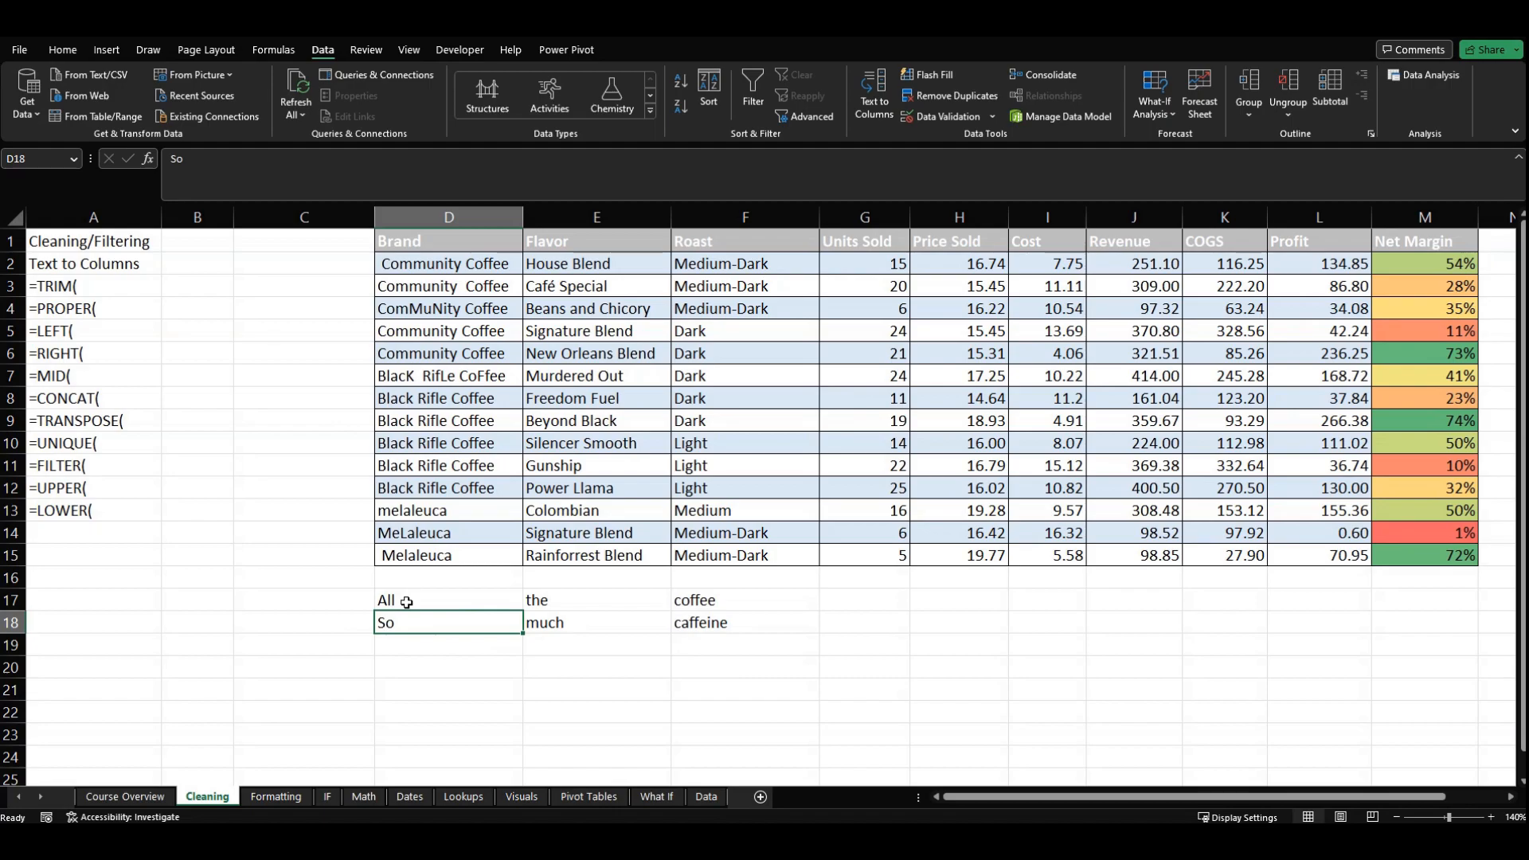
Delete the contents of D17:F18 below the coffee table
{"action": "left_click", "coordinate": [453, 600]}
{"action": "left_click_drag", "start_coordinate": [452, 600], "coordinate": [700, 624]}
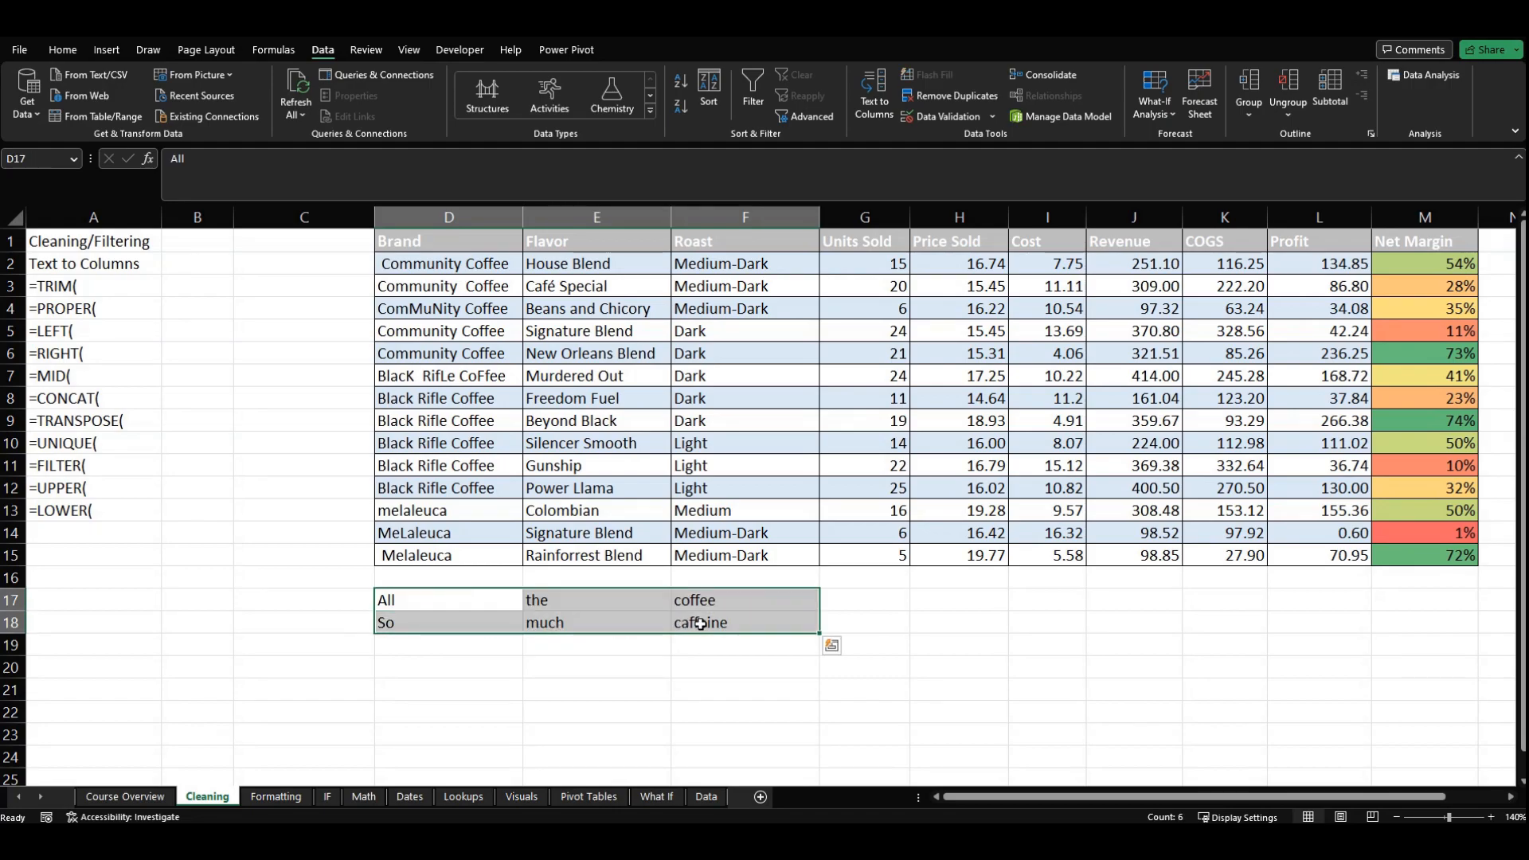
{"action": "key", "text": "Delete"}
{"action": "left_click", "coordinate": [326, 646]}
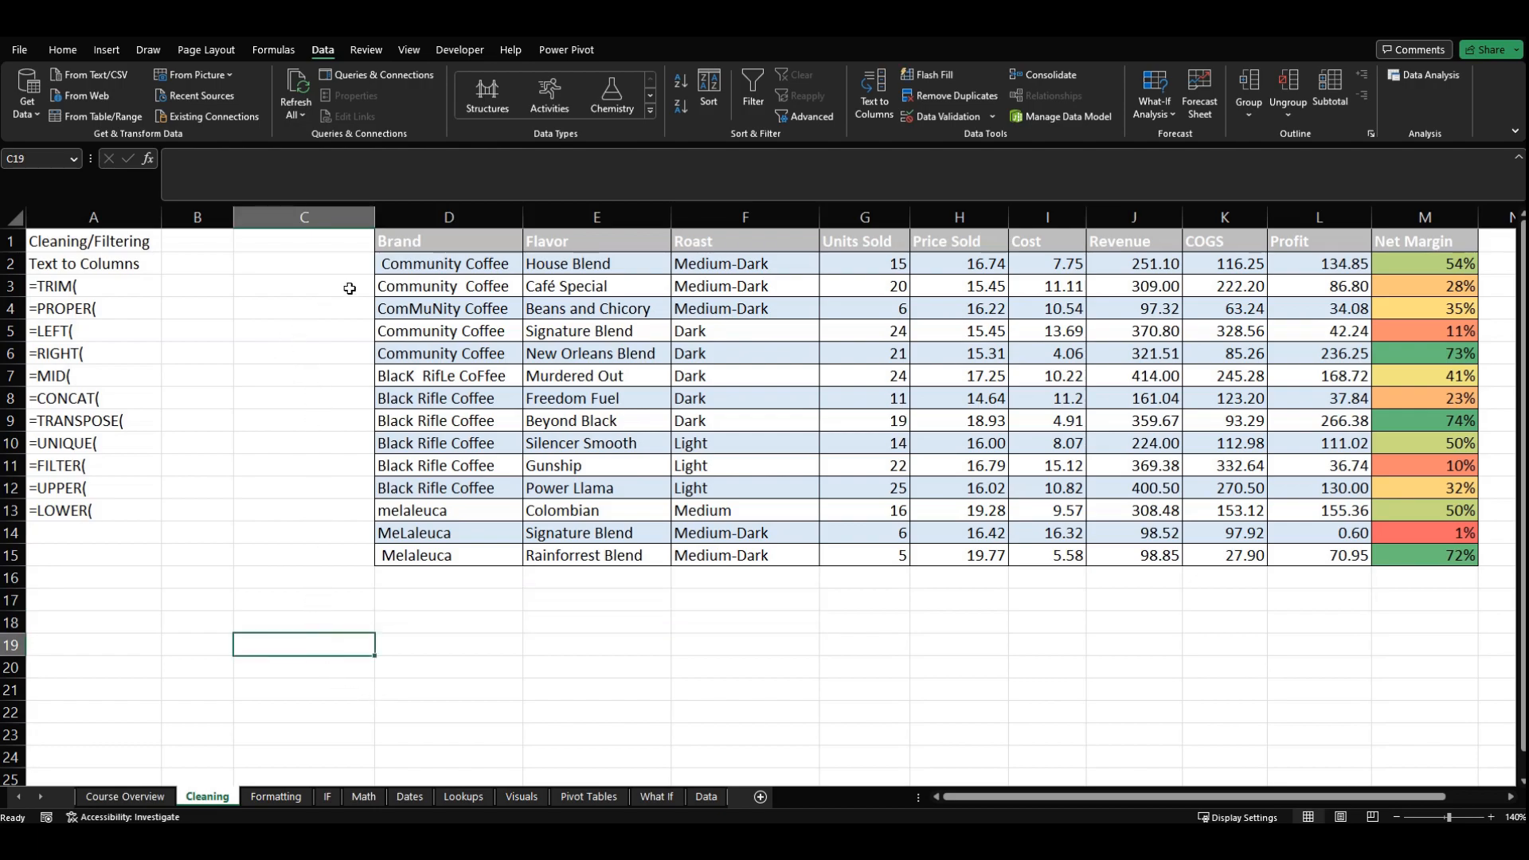
{"action": "left_click", "coordinate": [118, 287]}
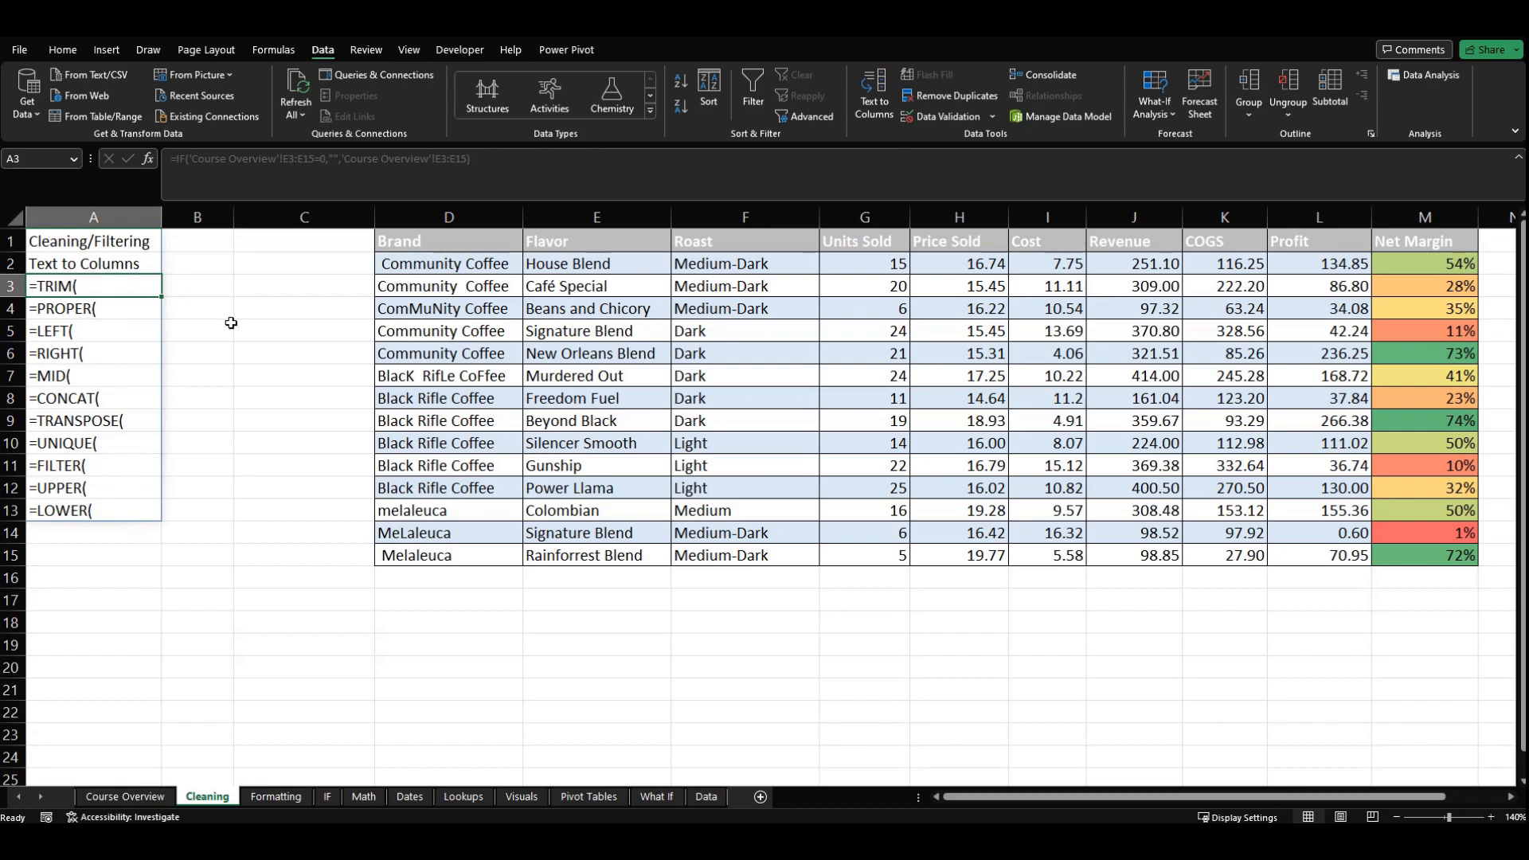
{"action": "left_click", "coordinate": [428, 352]}
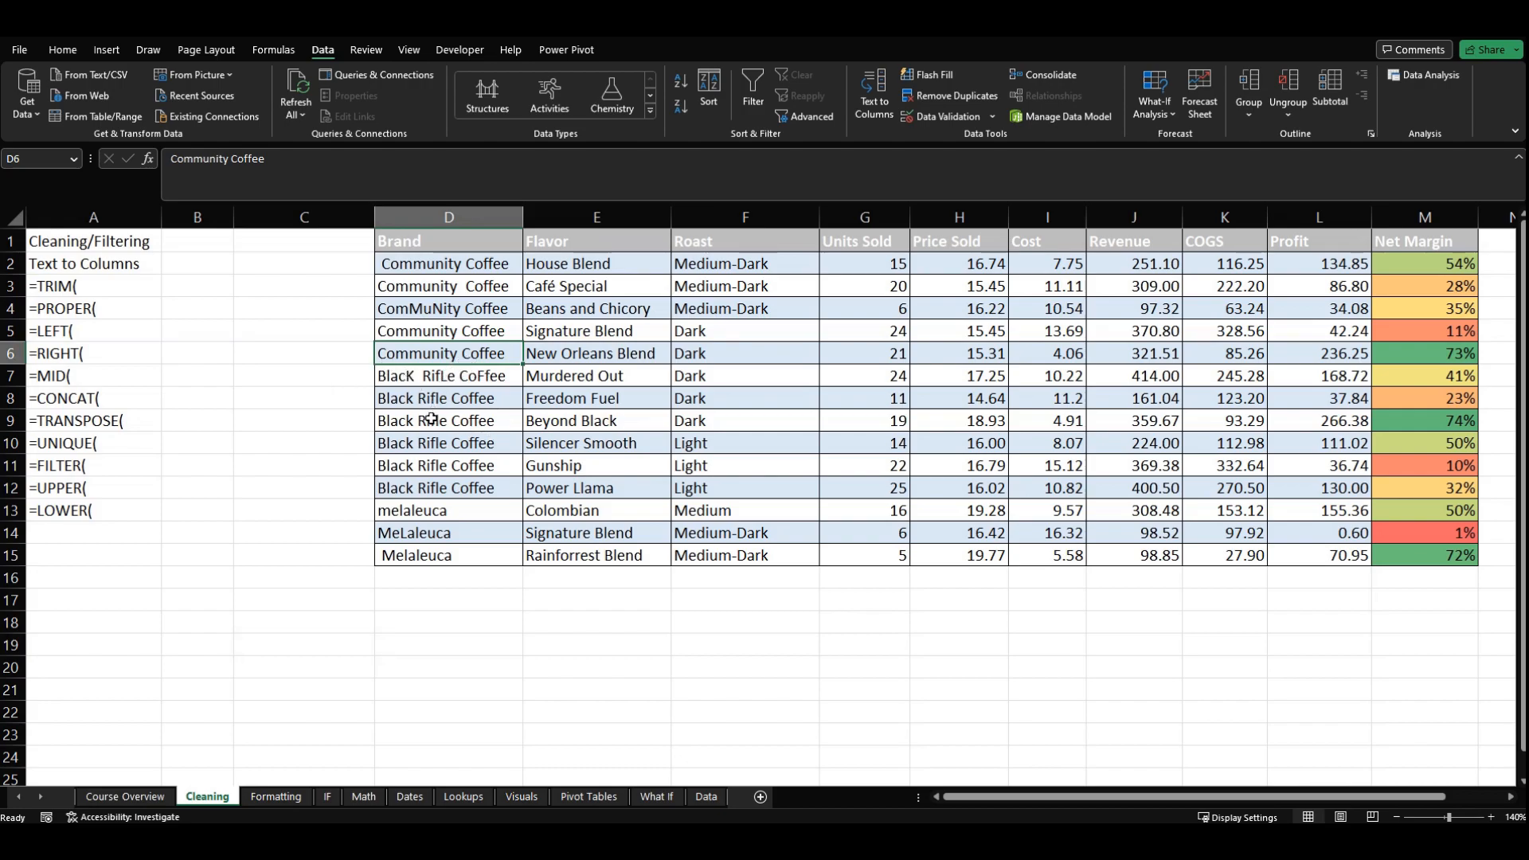
{"action": "left_click", "coordinate": [313, 571]}
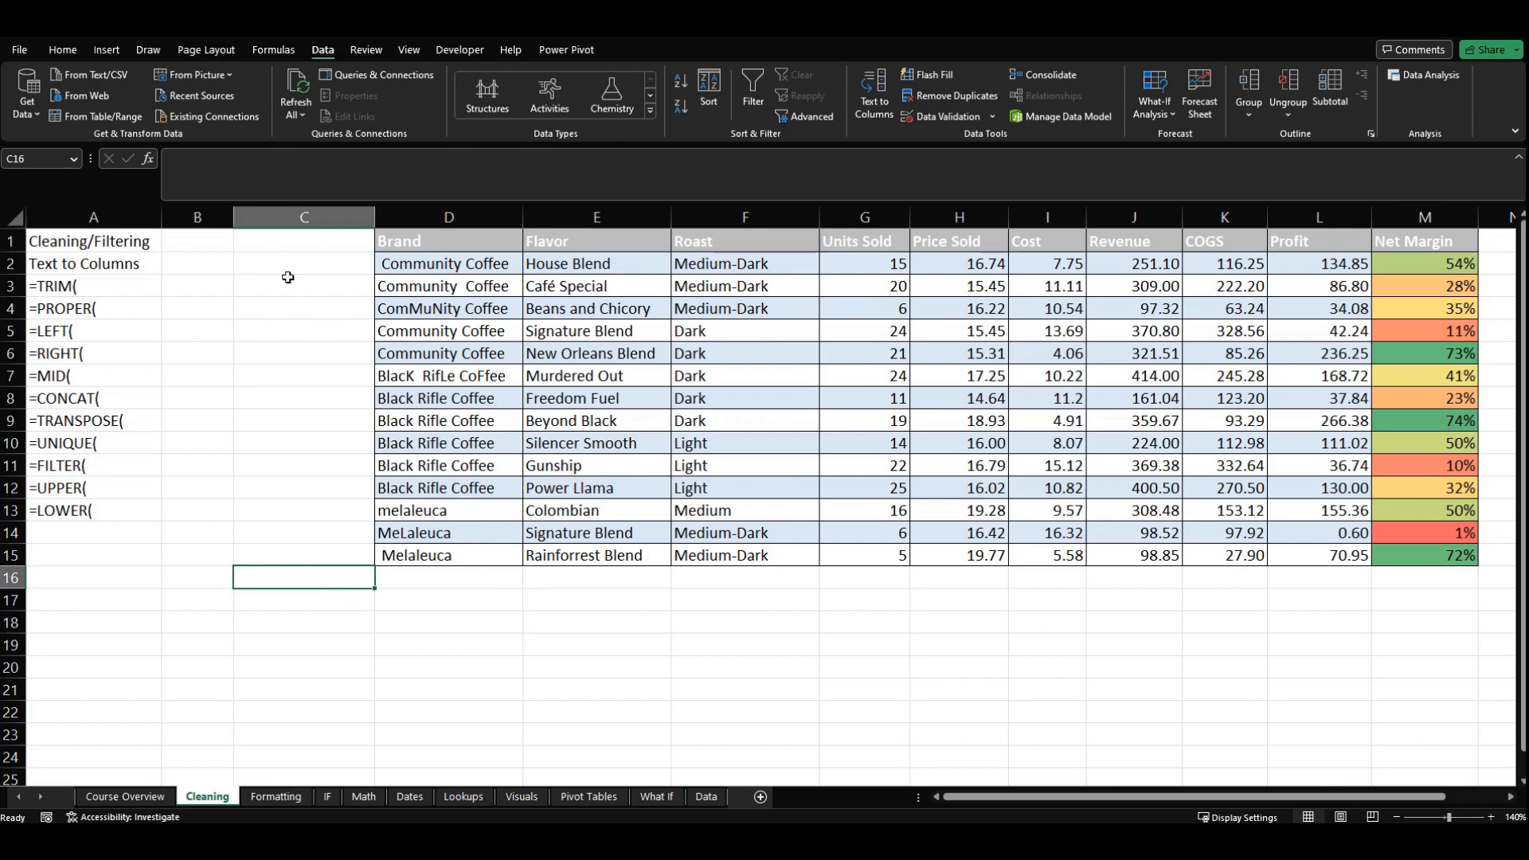
Remove the leading space from the Community Coffee brand name in D2
{"action": "left_click", "coordinate": [431, 267]}
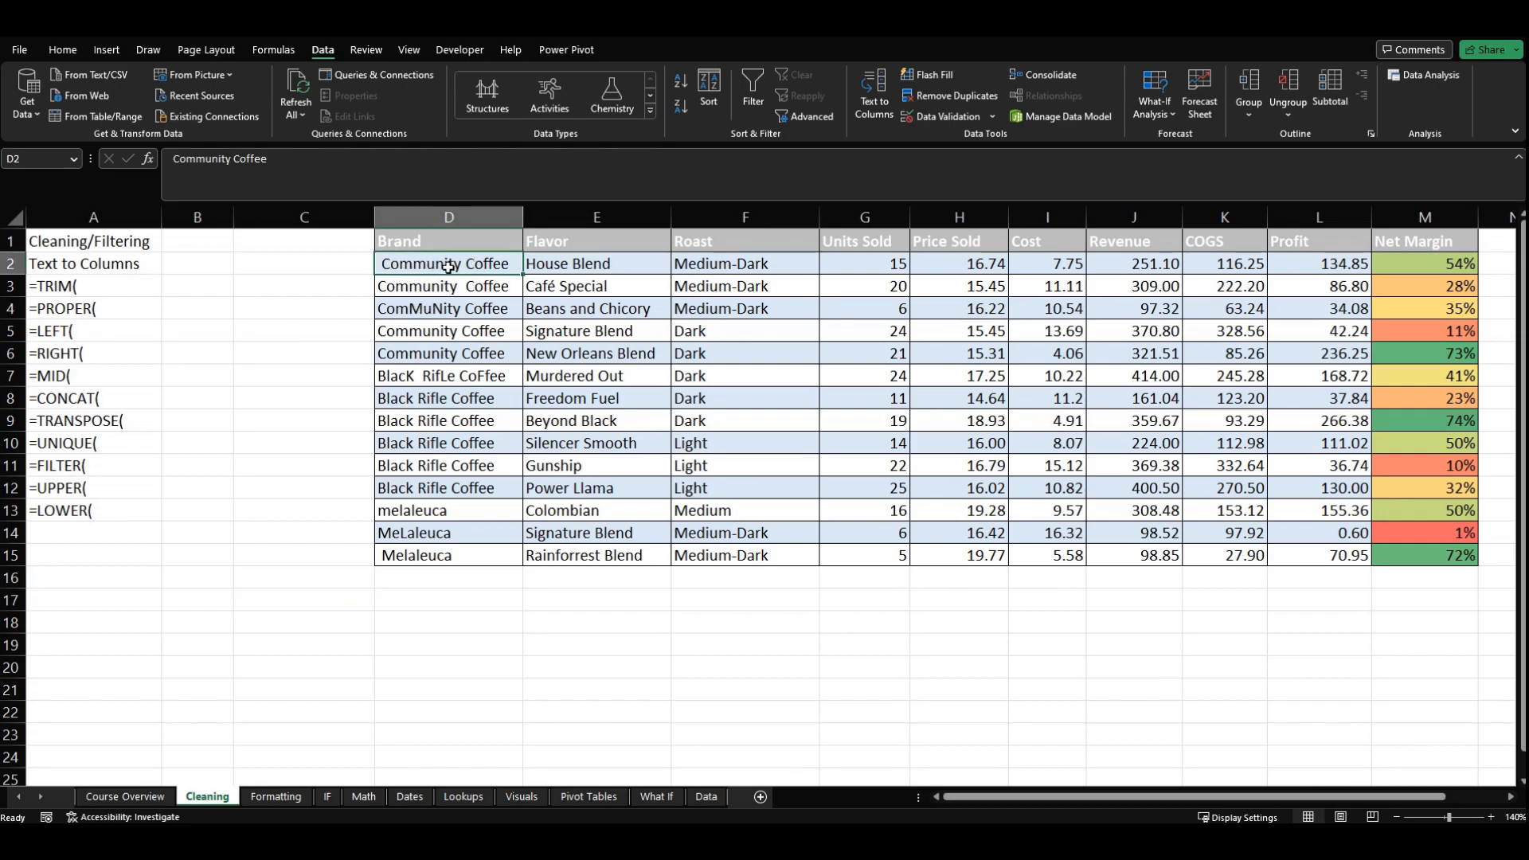
{"action": "left_click", "coordinate": [177, 158]}
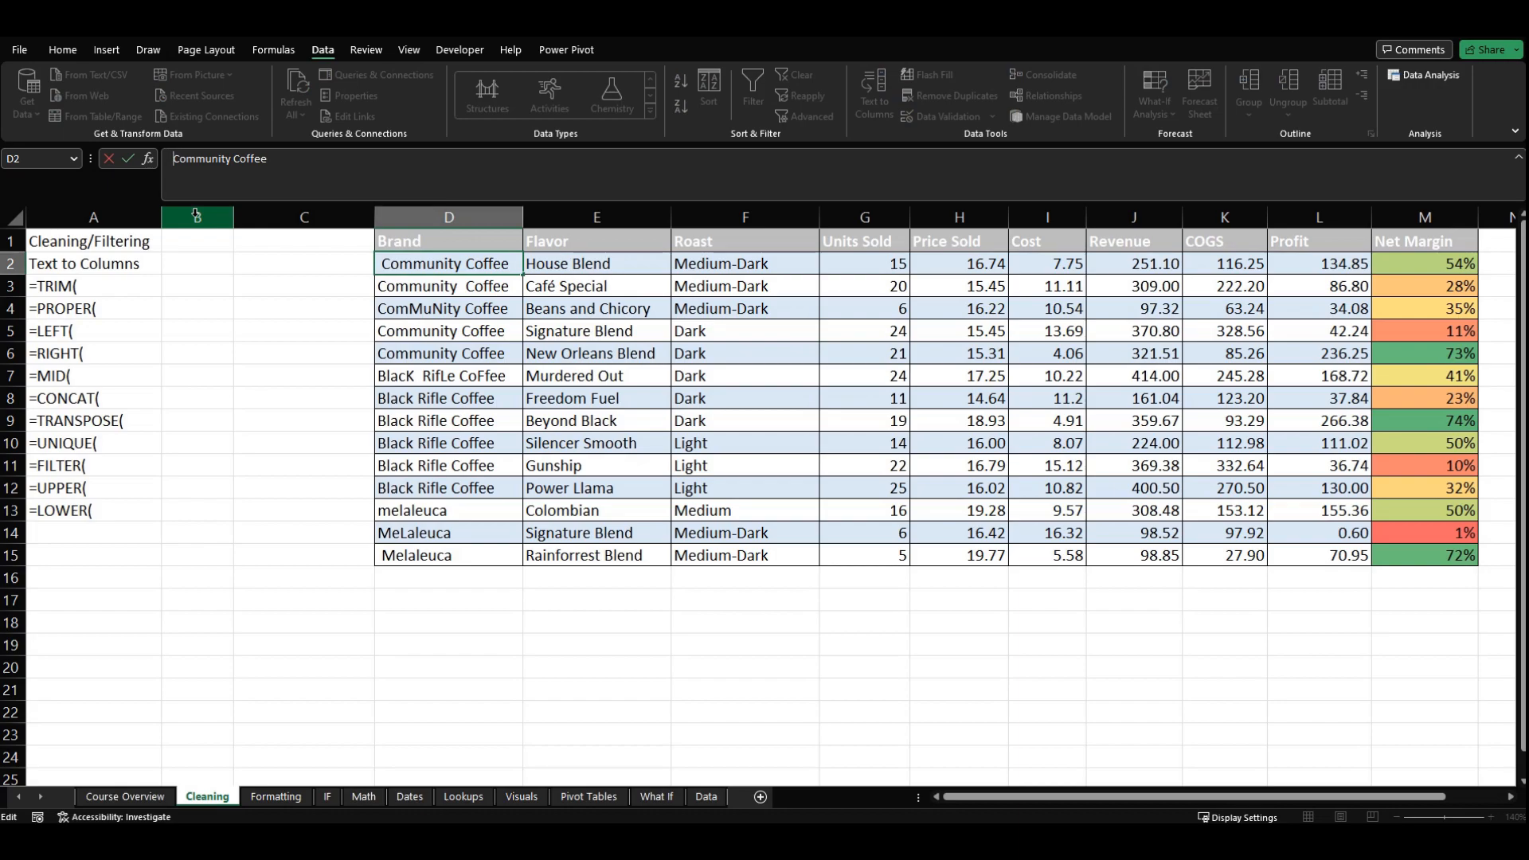
{"action": "key", "text": "BackSpace"}
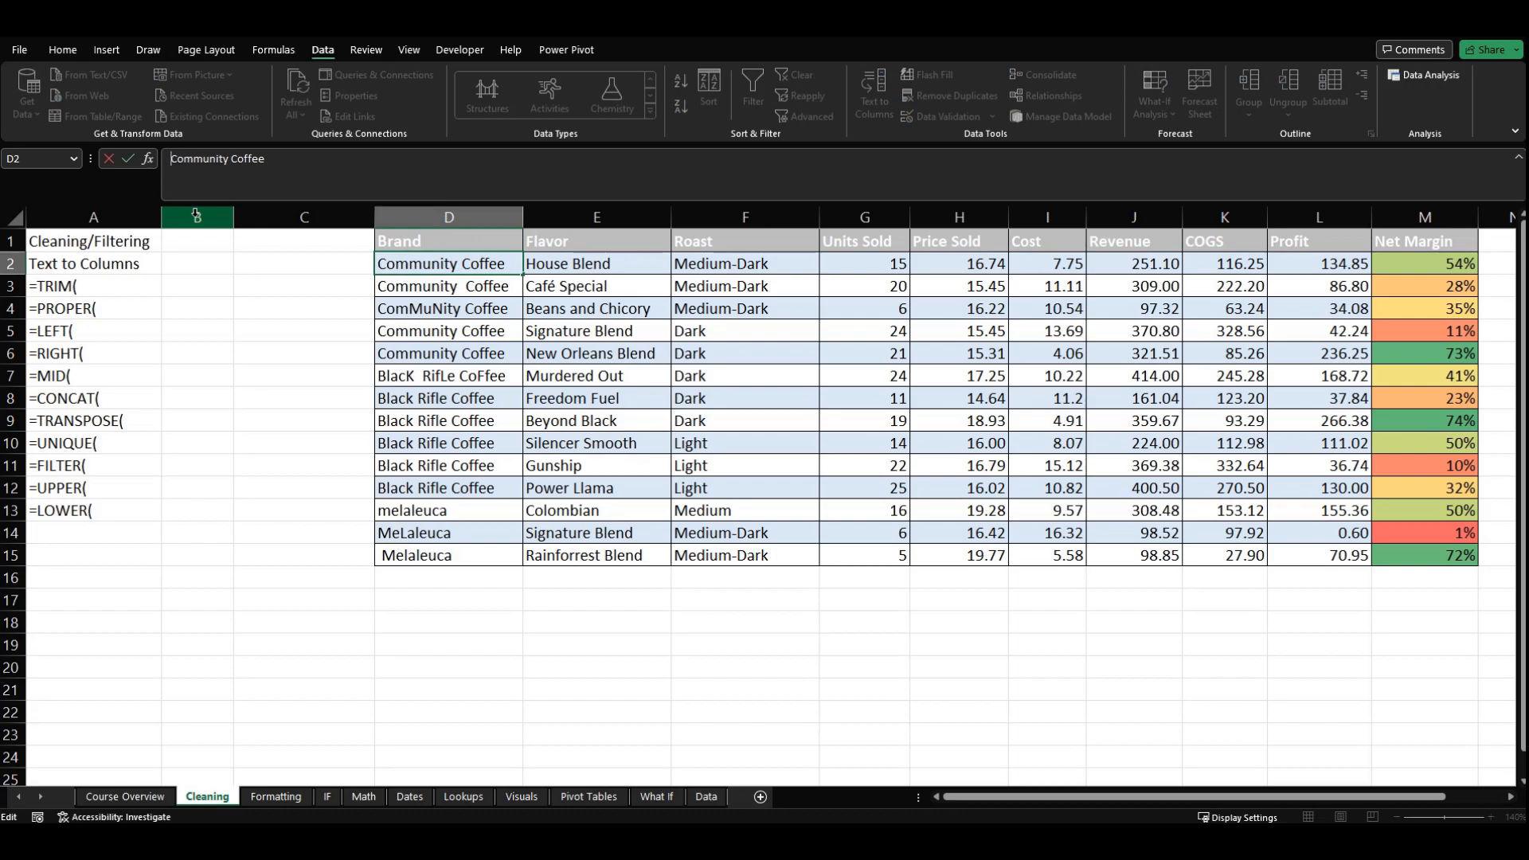
{"action": "key", "text": "Return"}
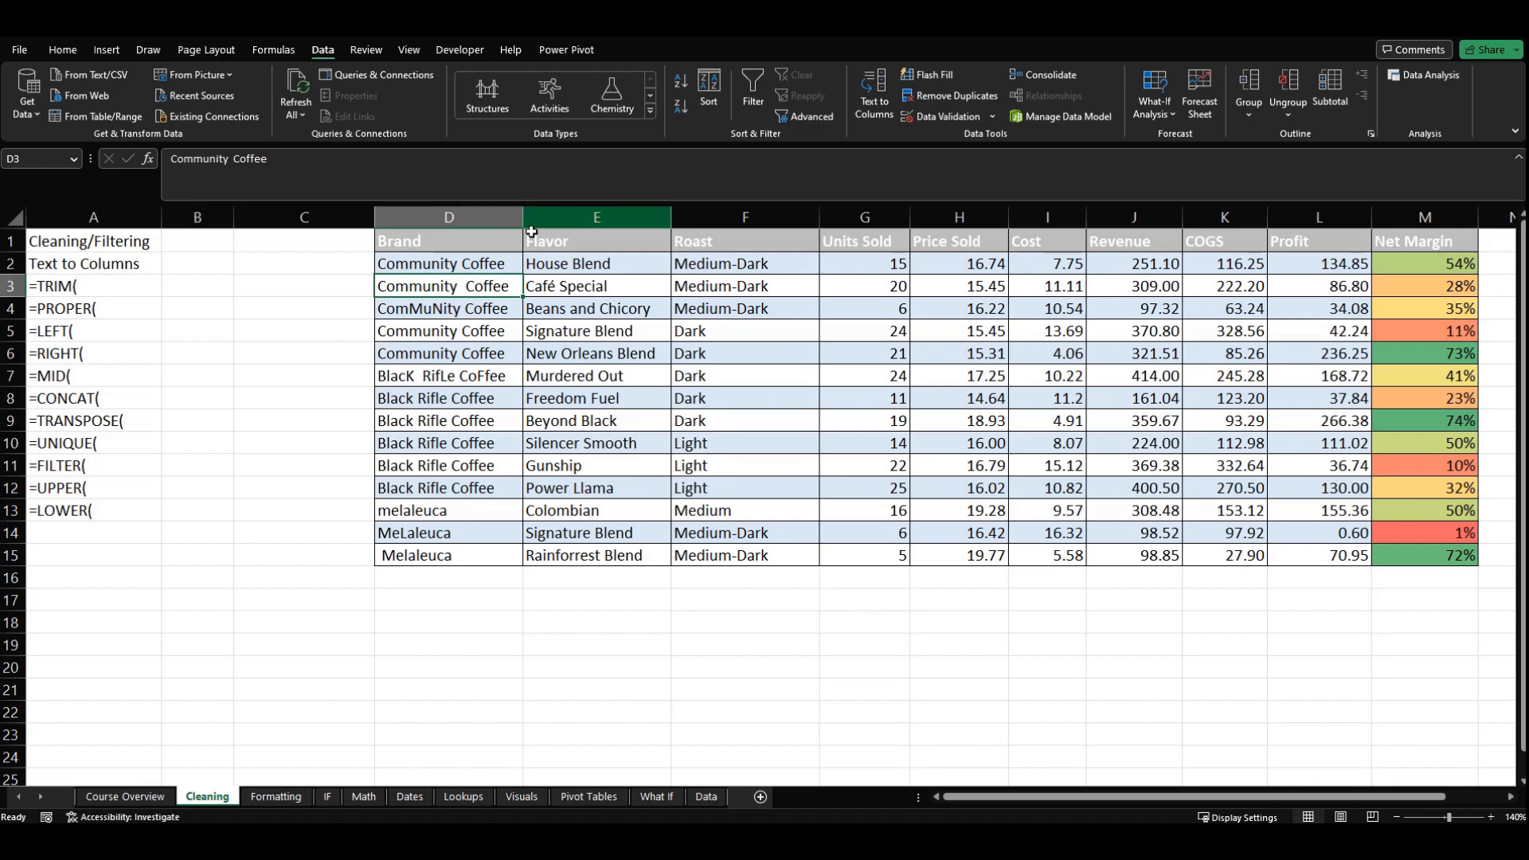
{"action": "left_click", "coordinate": [232, 160]}
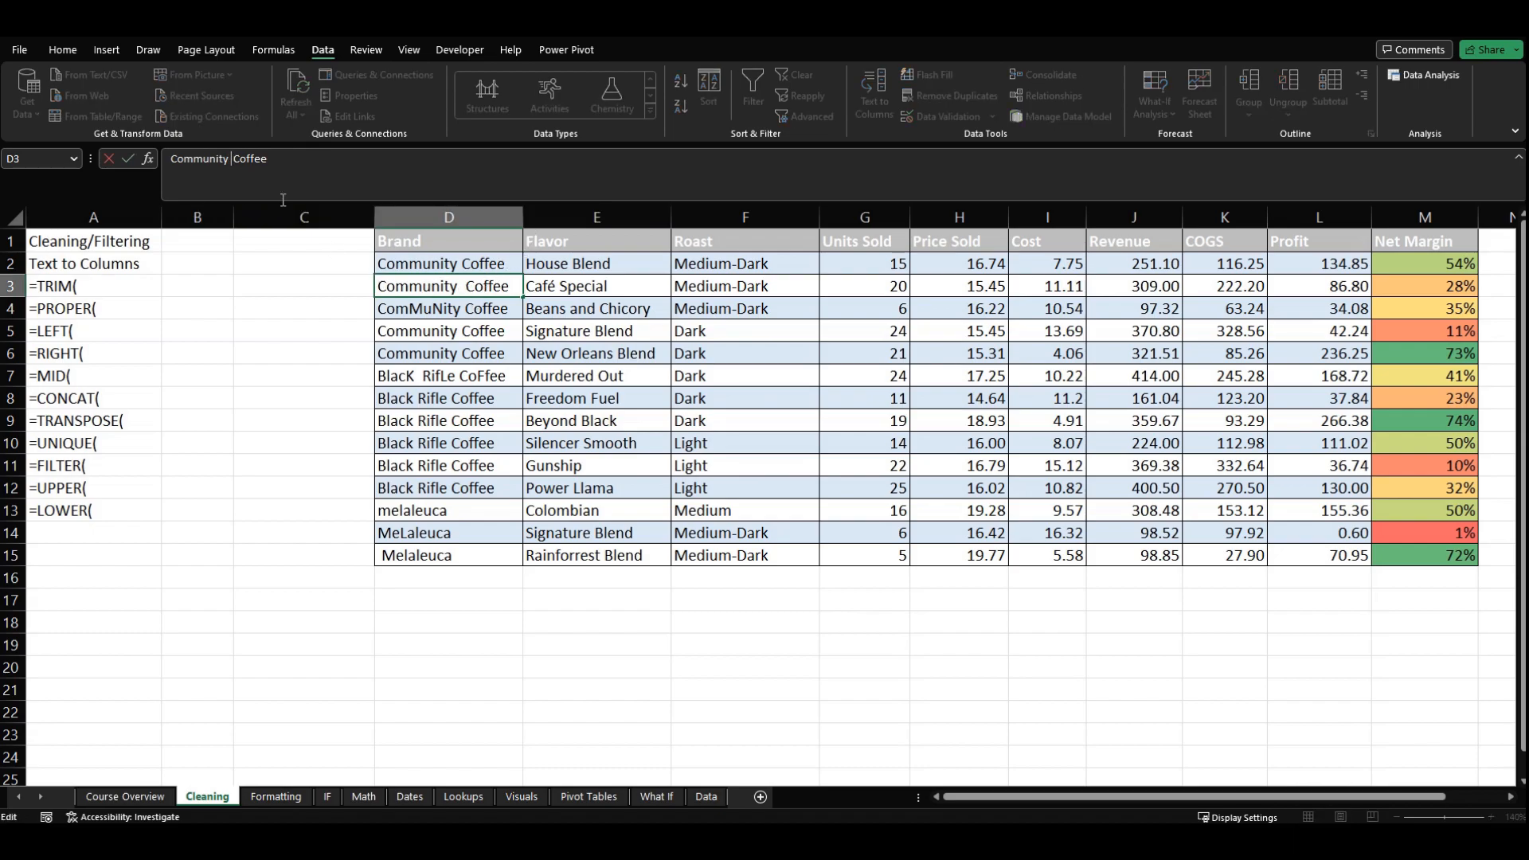
{"action": "key", "text": "Escape"}
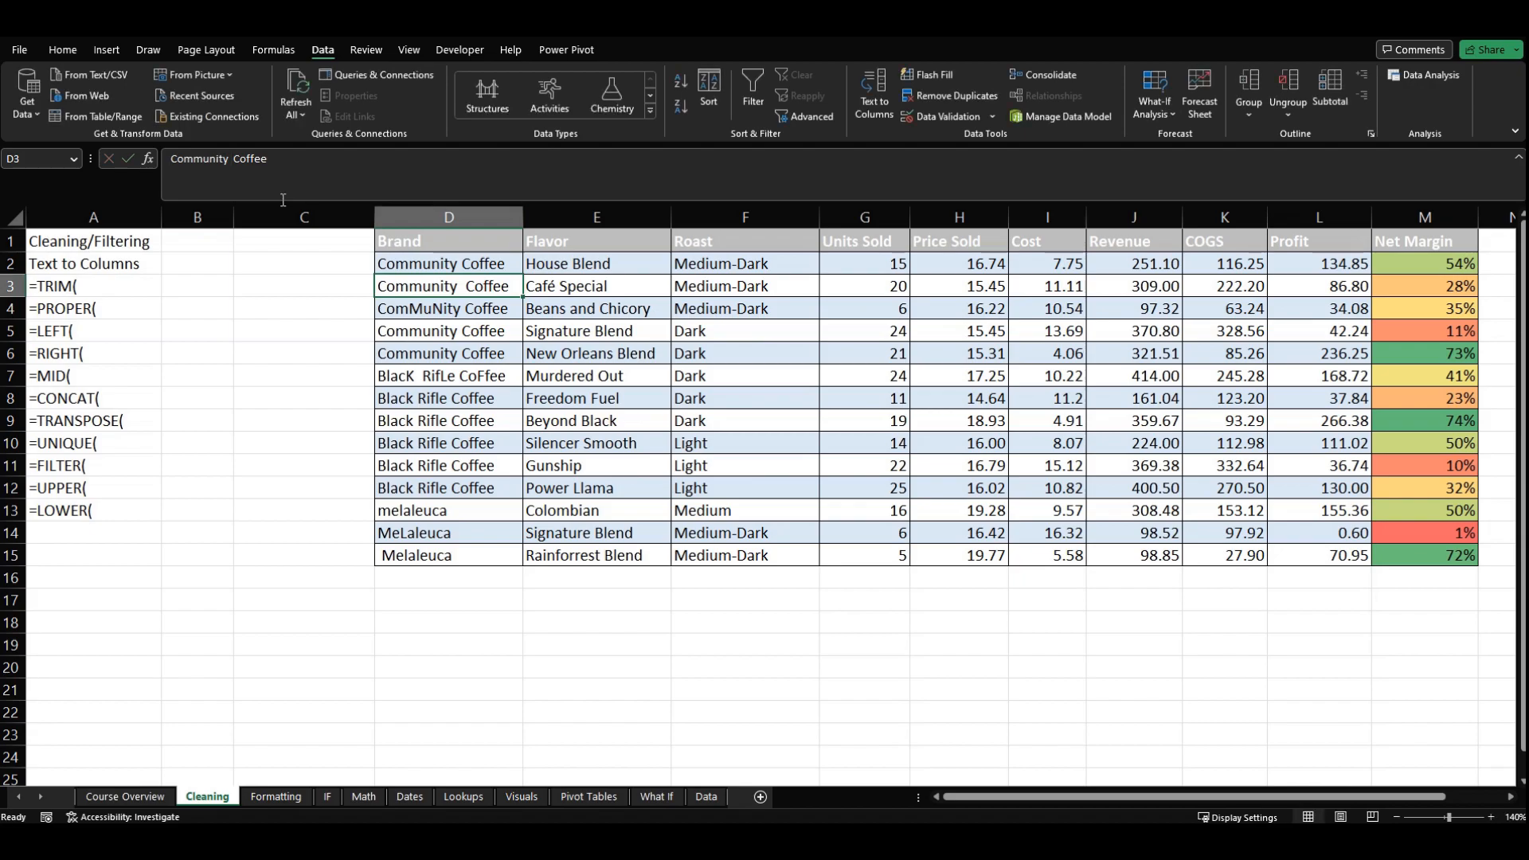
Enter =TRIM(D2:D15) in C2 to strip the extra spaces from all the brand names
{"action": "key", "text": "Left"}
{"action": "key", "text": "Up"}
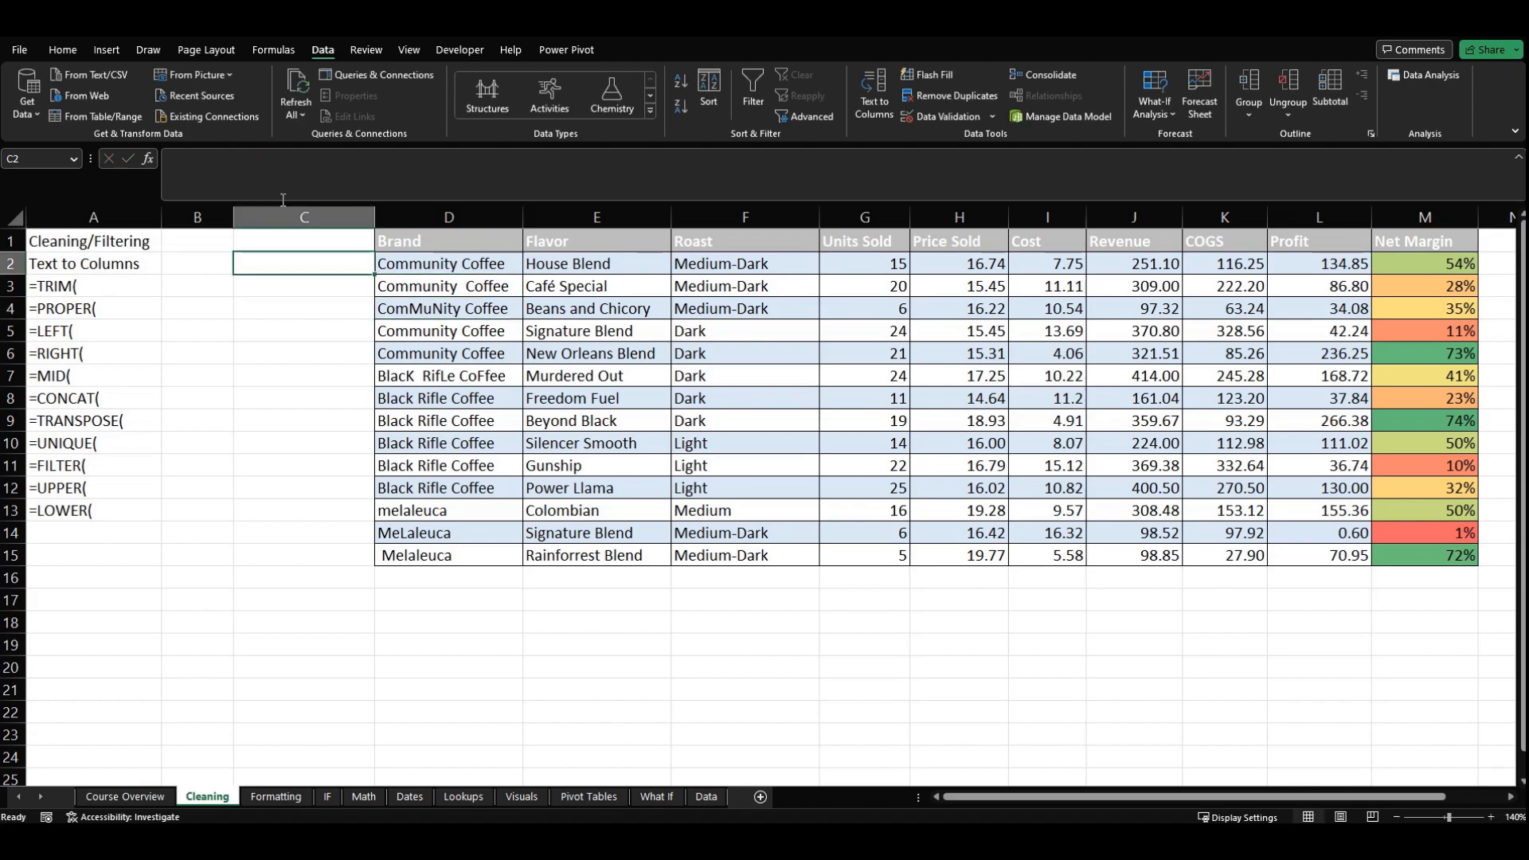
{"action": "type", "text": "="}
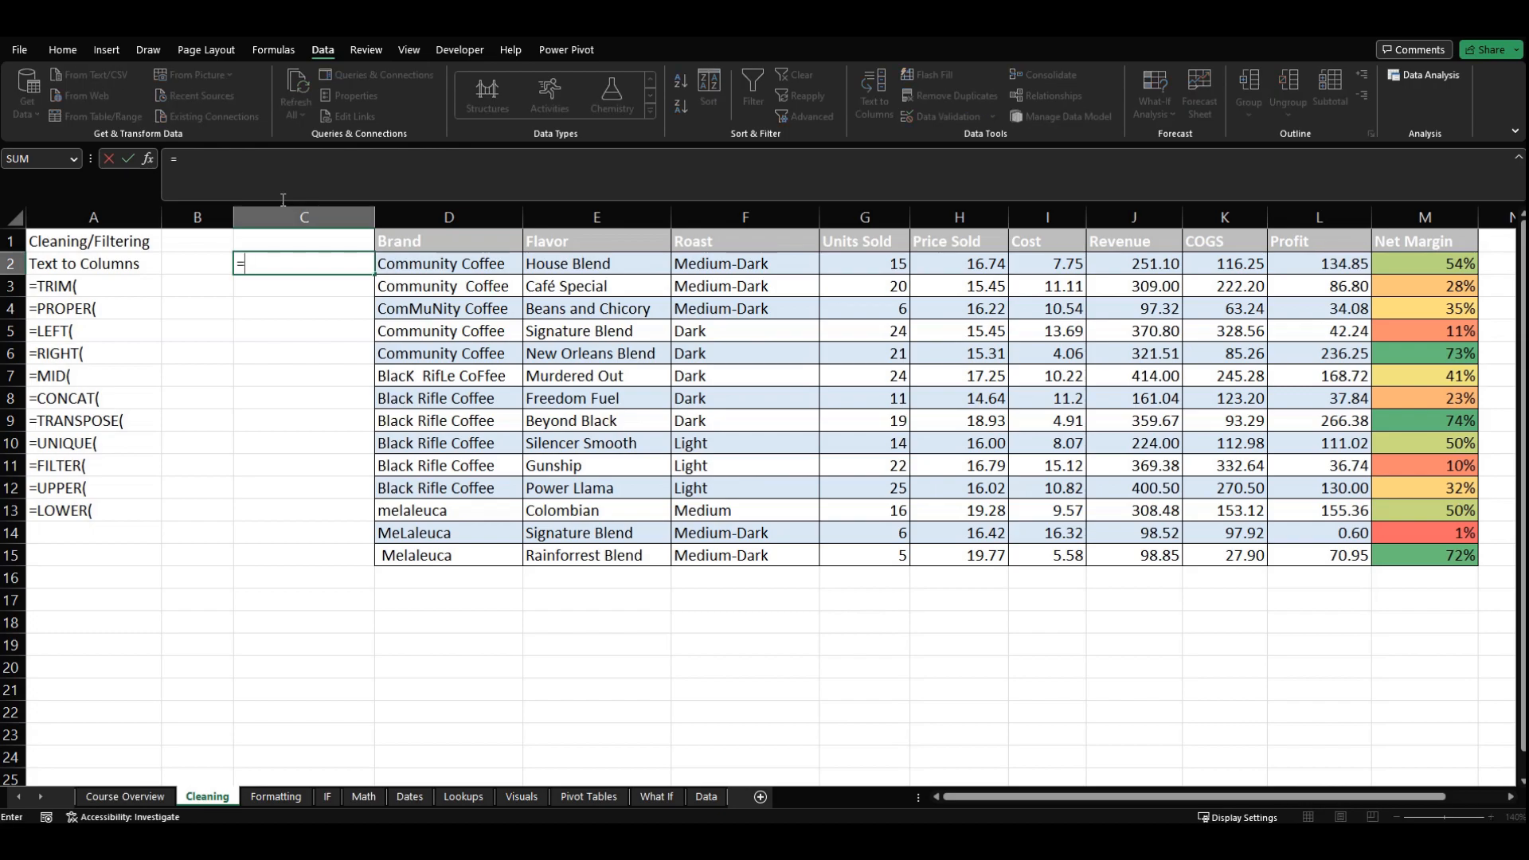
{"action": "type", "text": "trim"}
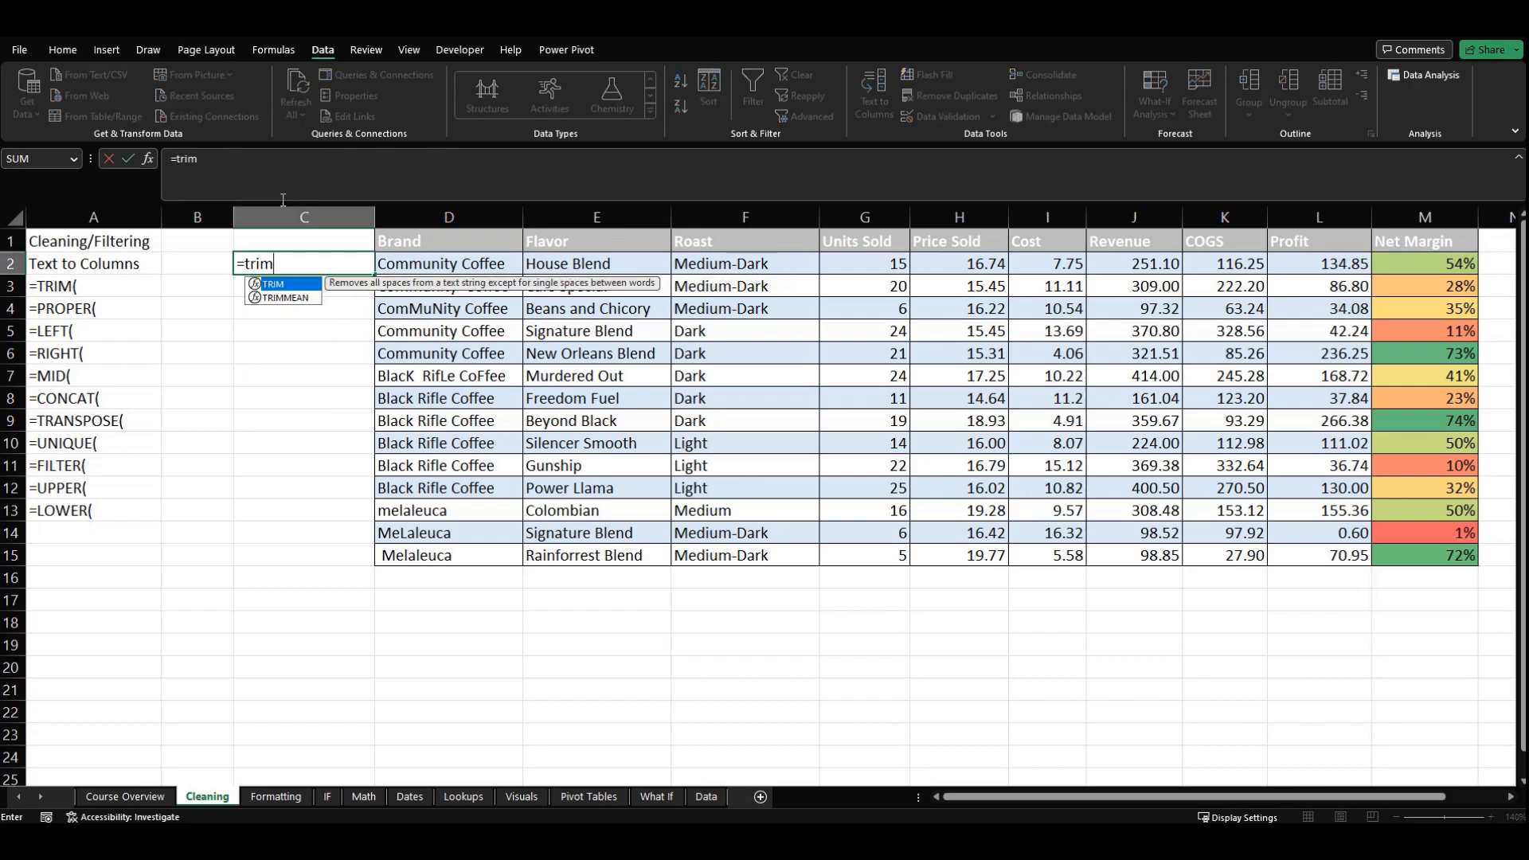
{"action": "key", "text": "Tab"}
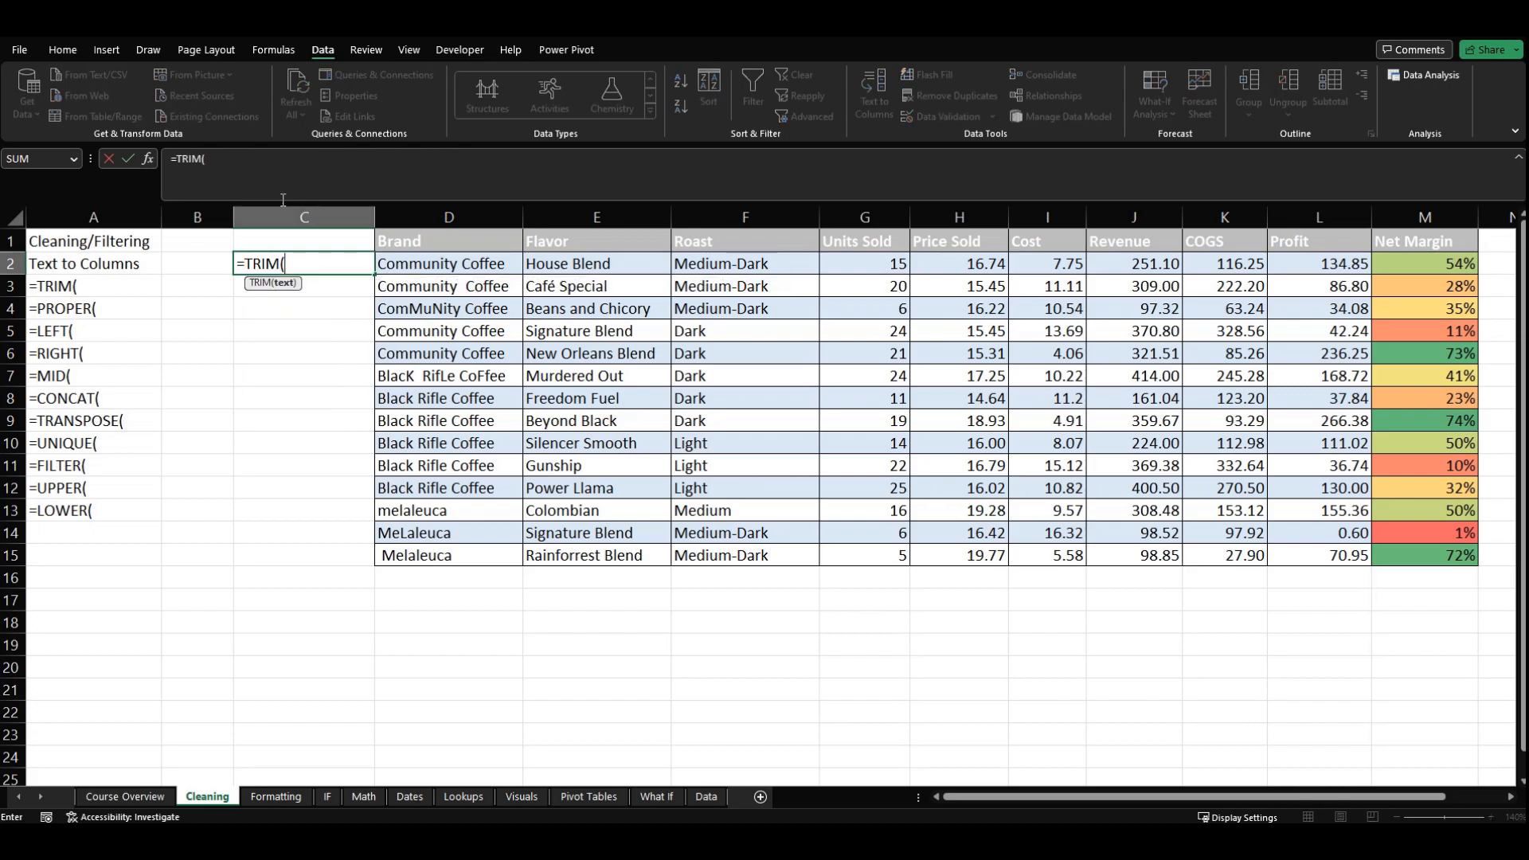
{"action": "key", "text": "Right"}
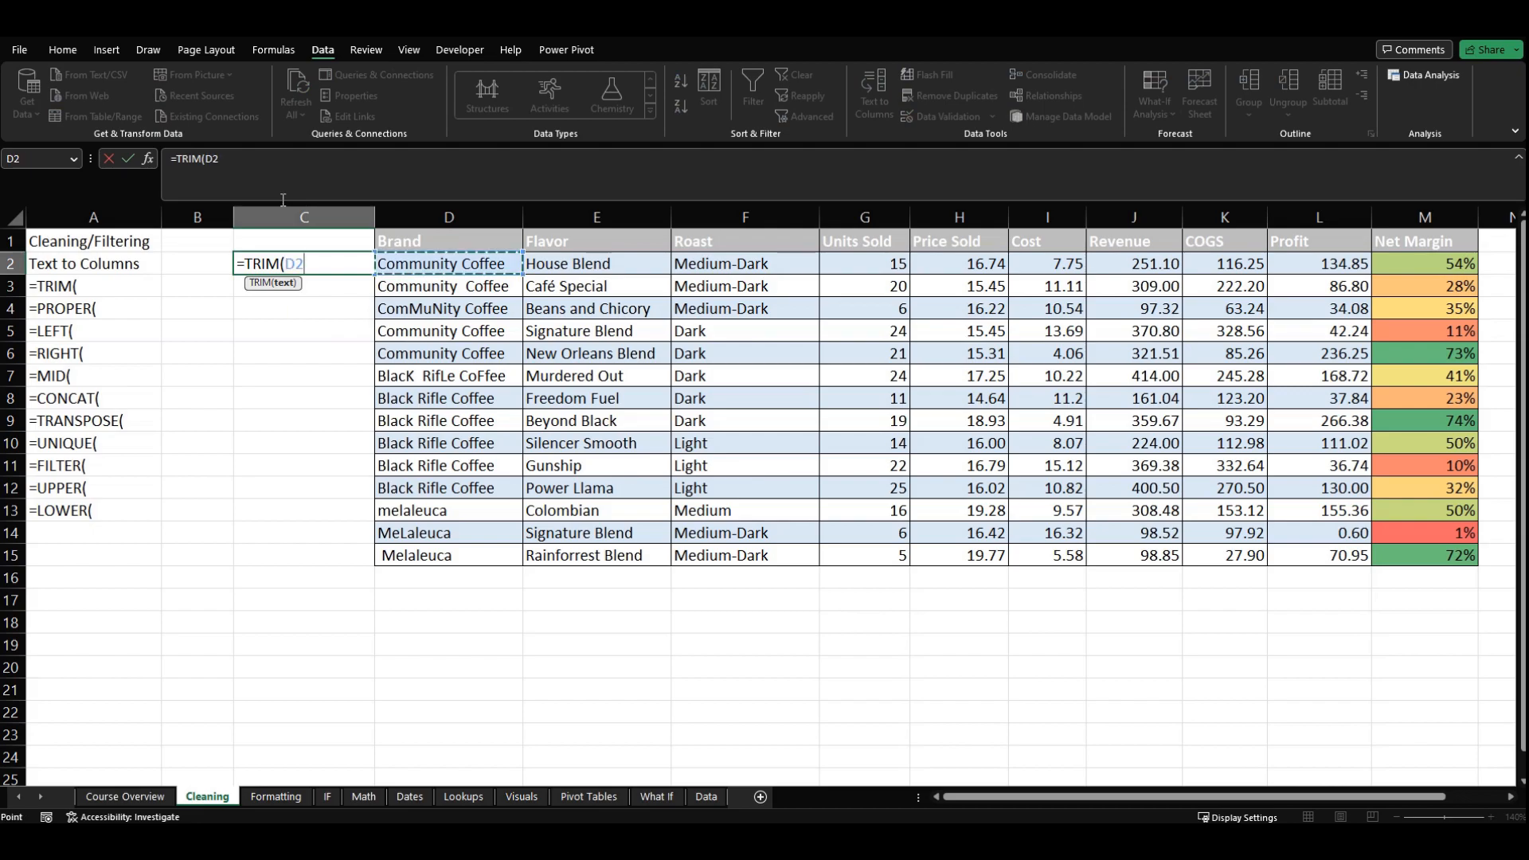
{"action": "key", "text": "ctrl+shift+Down"}
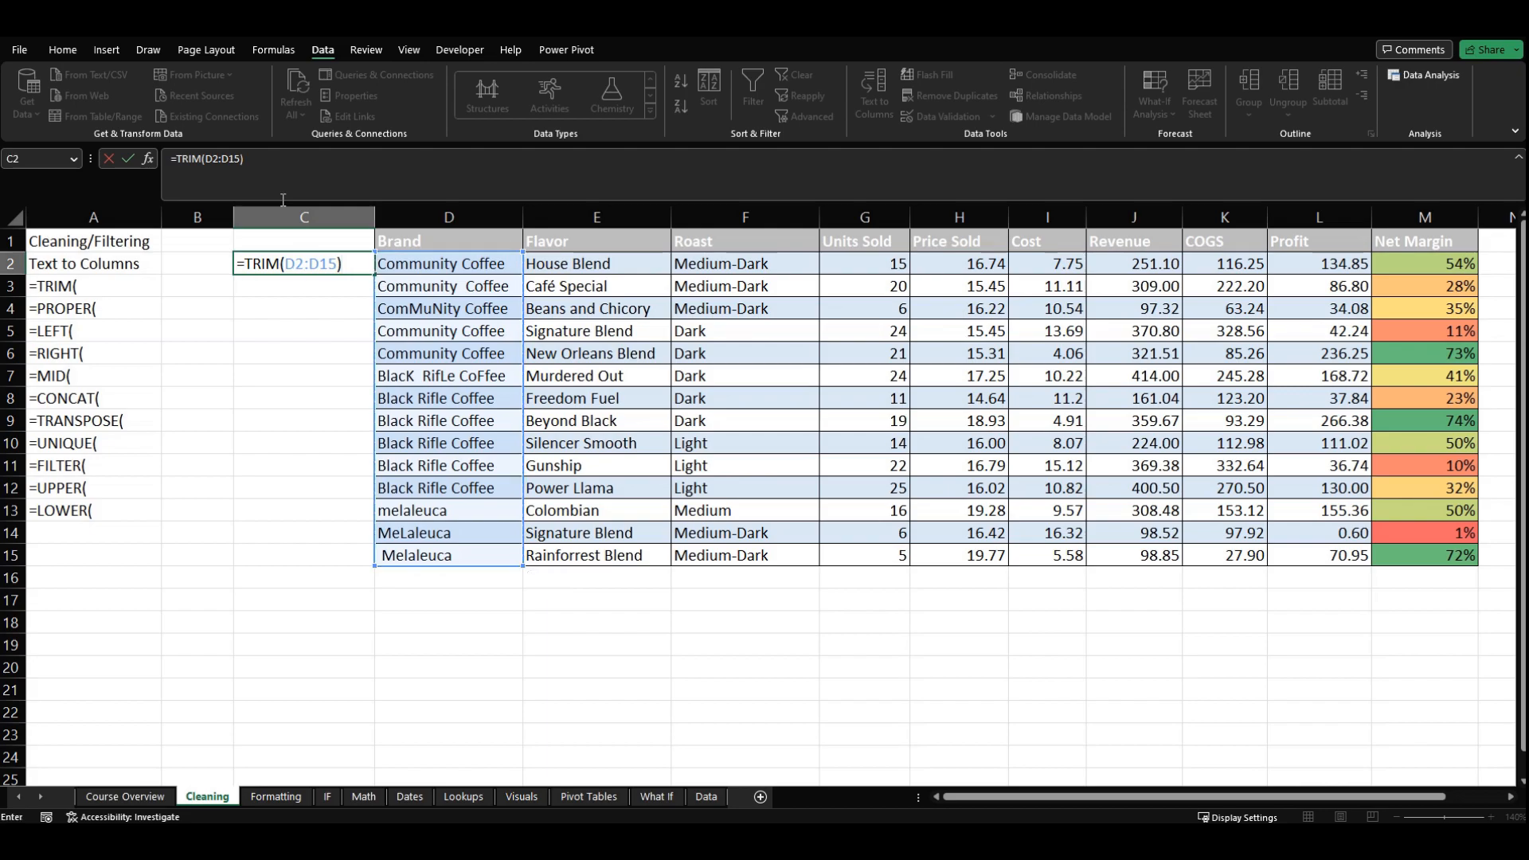
{"action": "key", "text": "Return"}
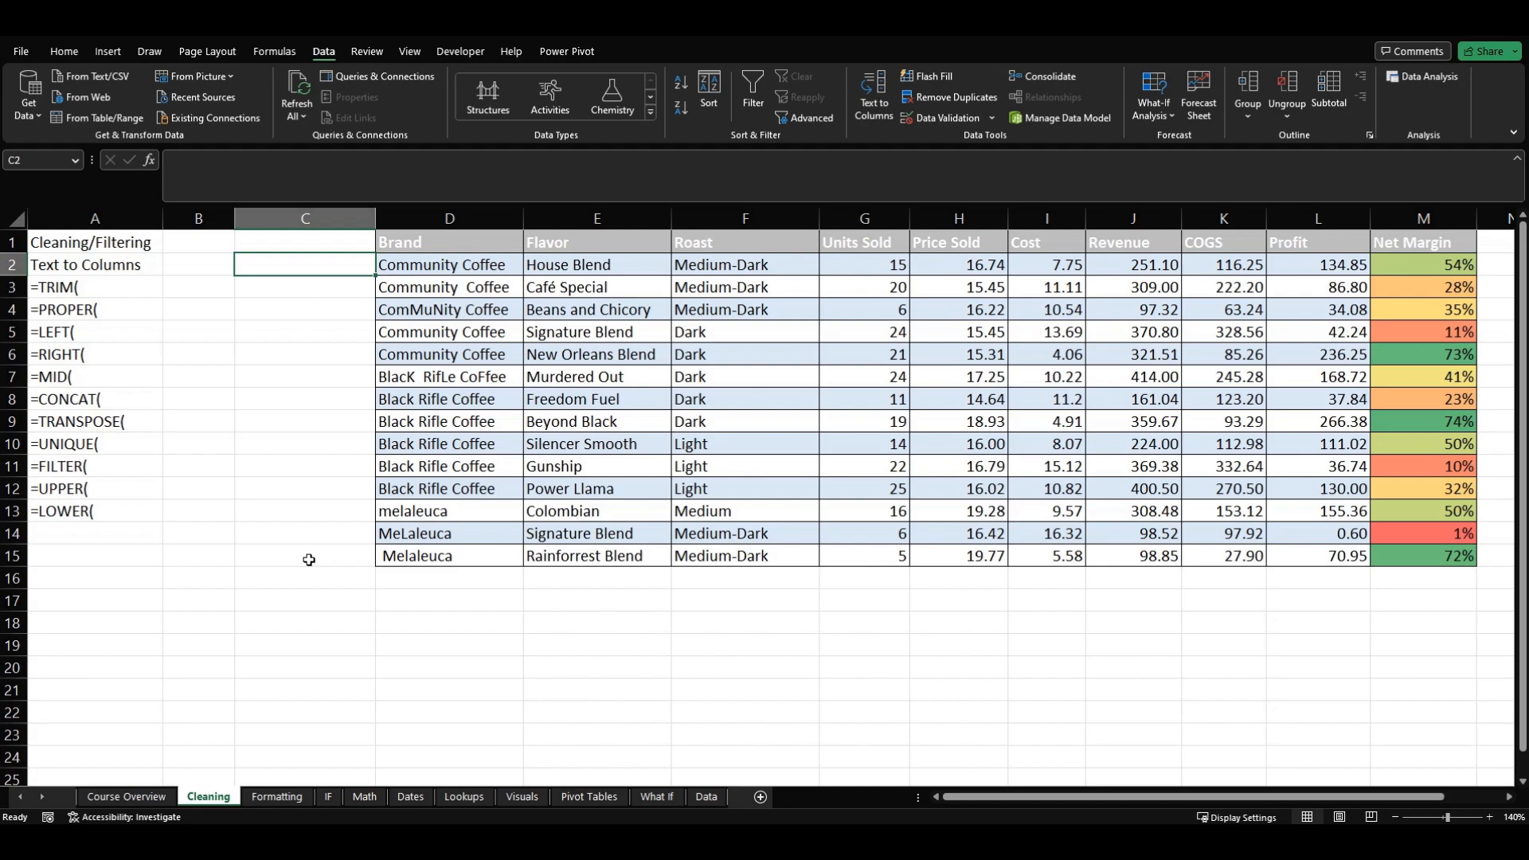
Convert the brand names to proper case with =PROPER(D2:D15) in C2, and delete the formula
{"action": "type", "text": "="}
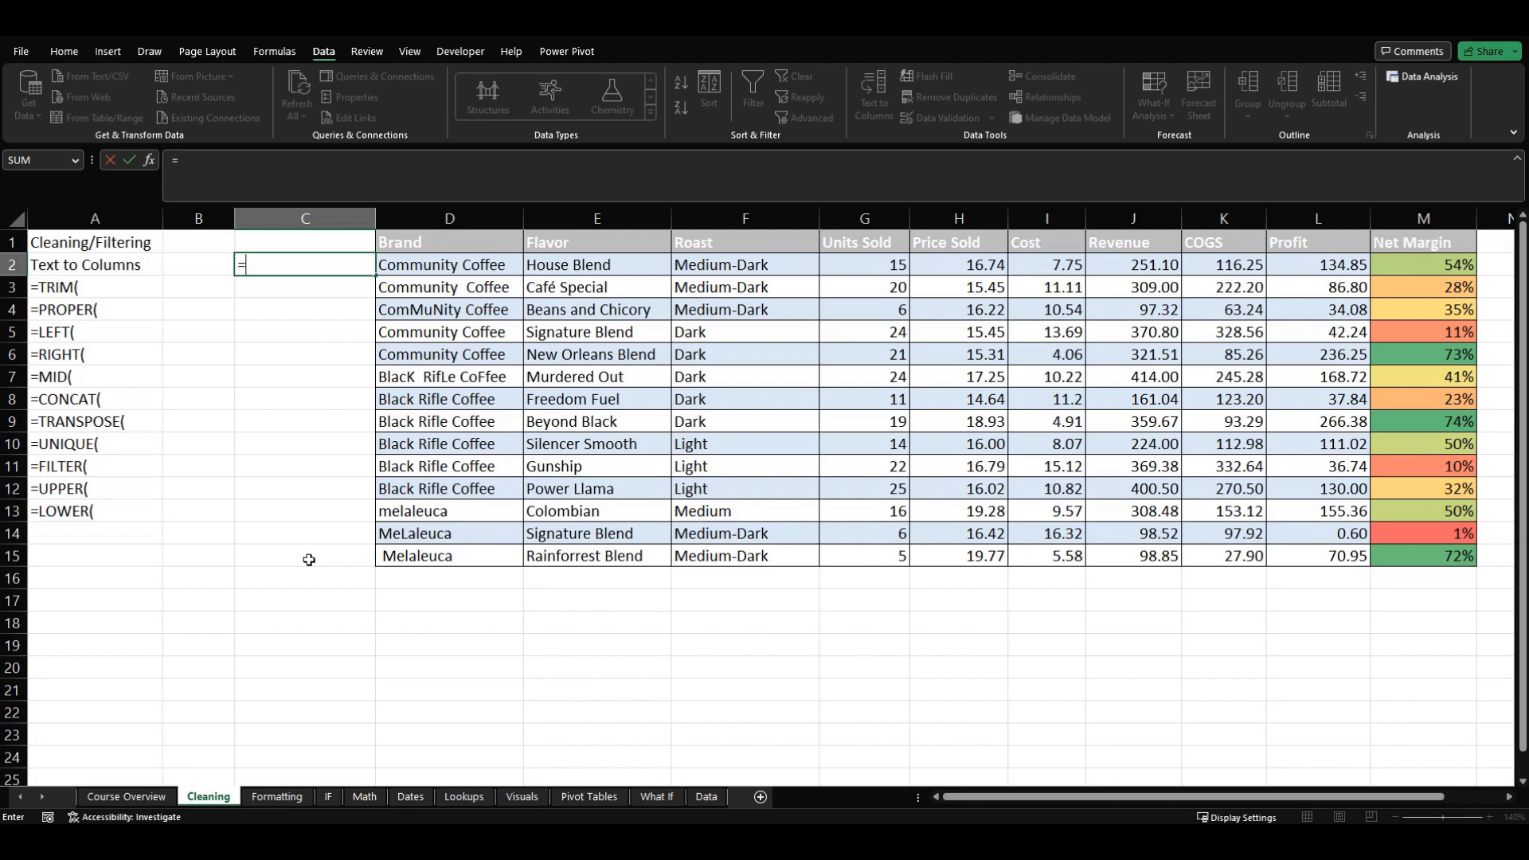
{"action": "type", "text": "prop"}
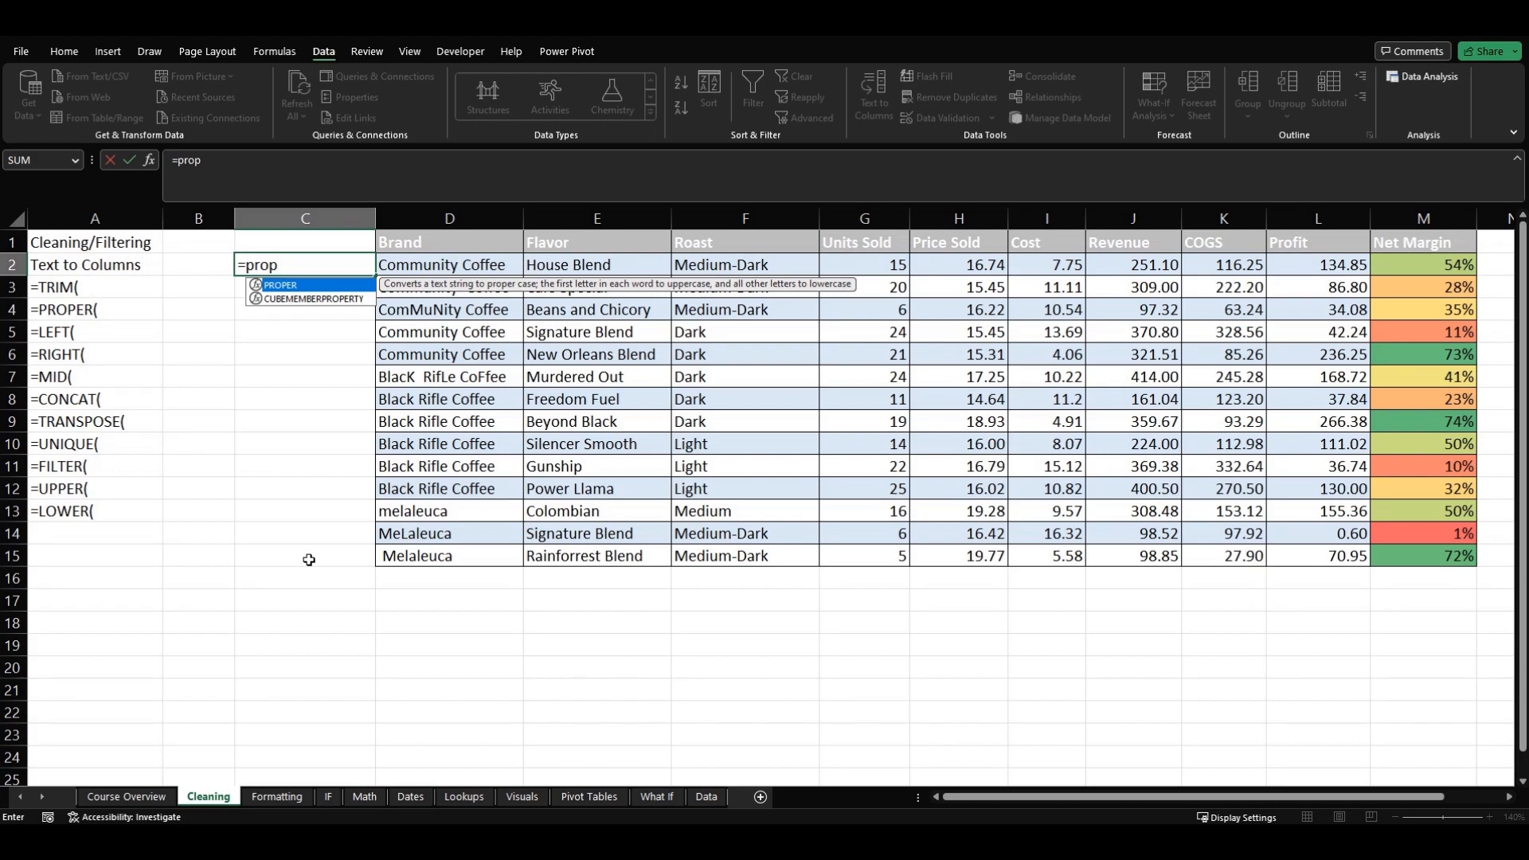
{"action": "key", "text": "Tab"}
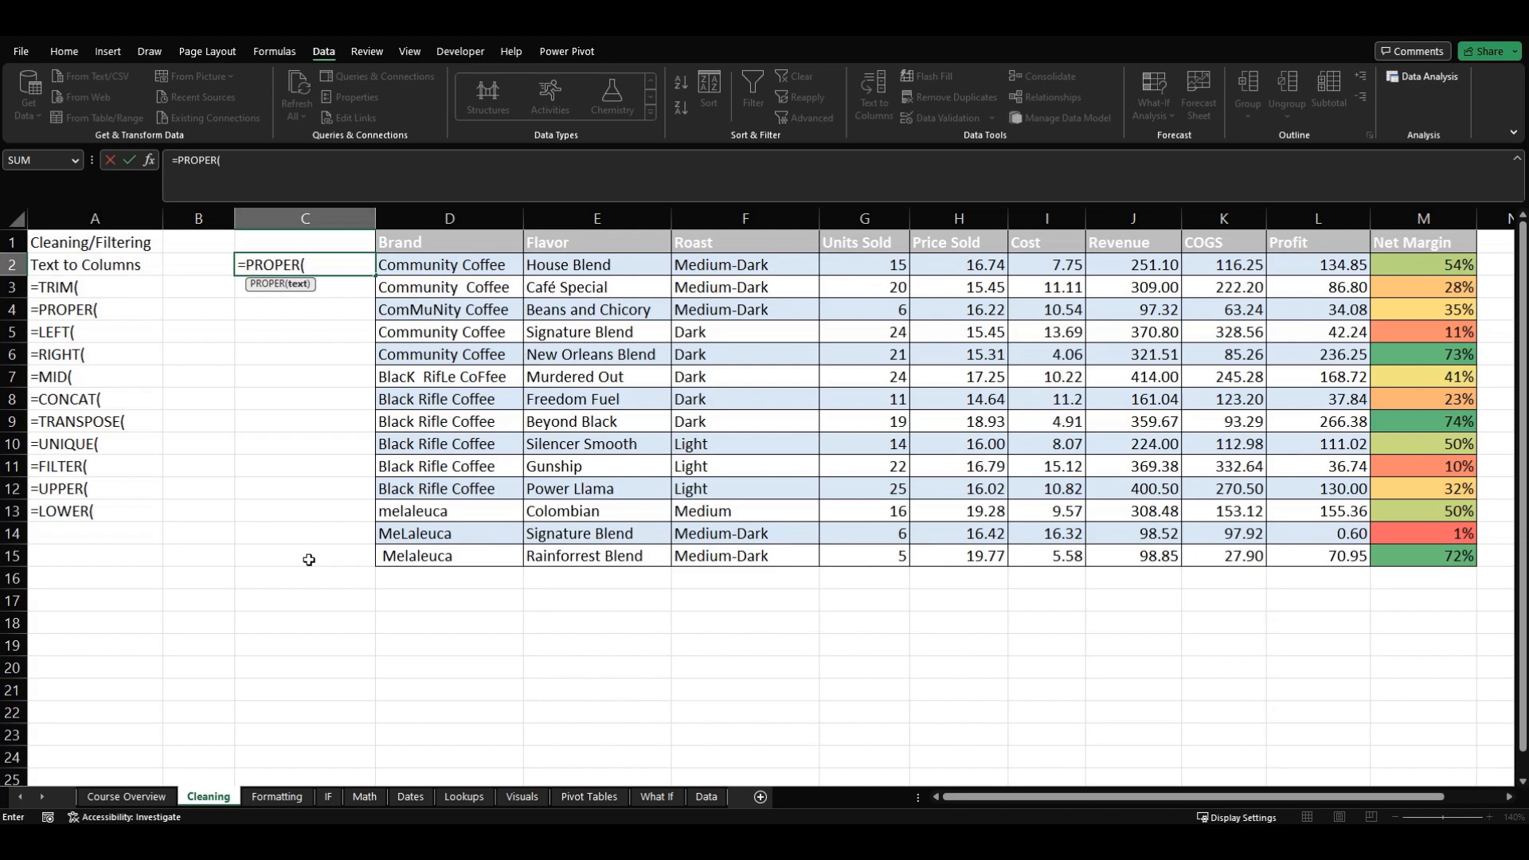
{"action": "key", "text": "Right"}
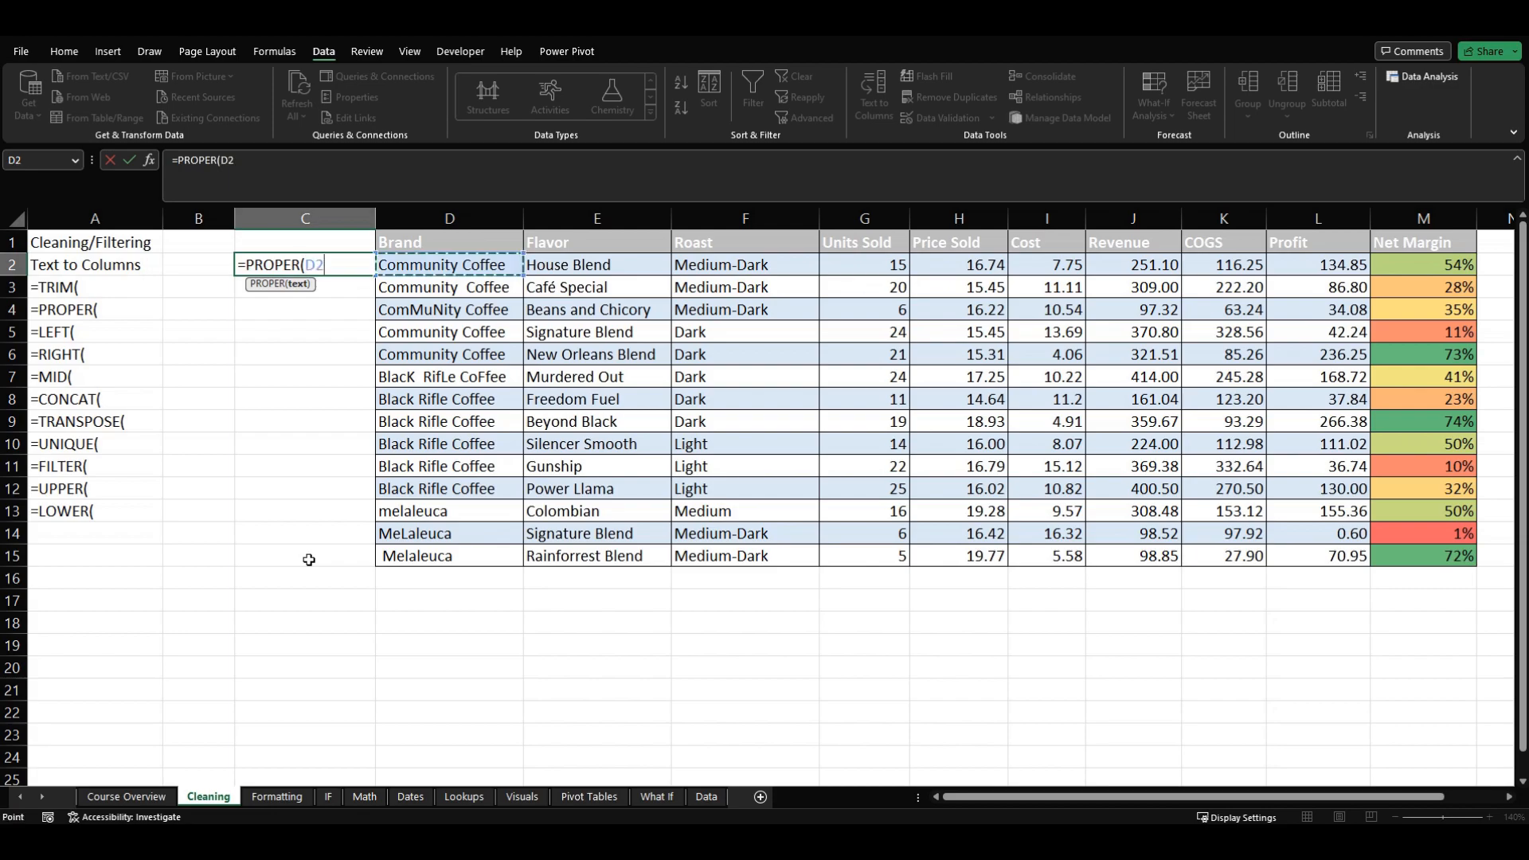
{"action": "key", "text": "ctrl+shift+Down"}
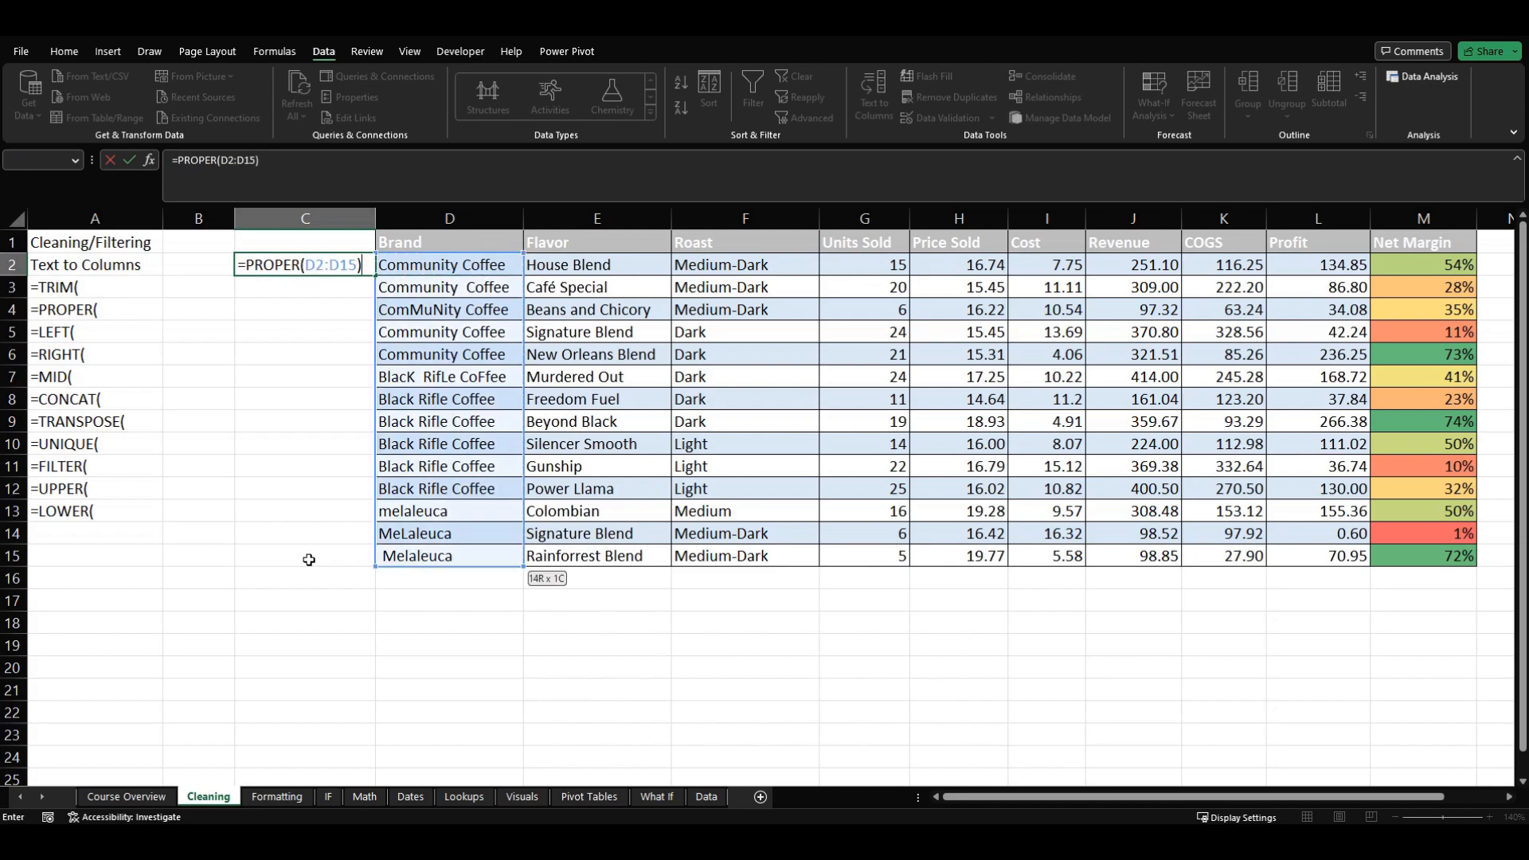
{"action": "key", "text": "Return"}
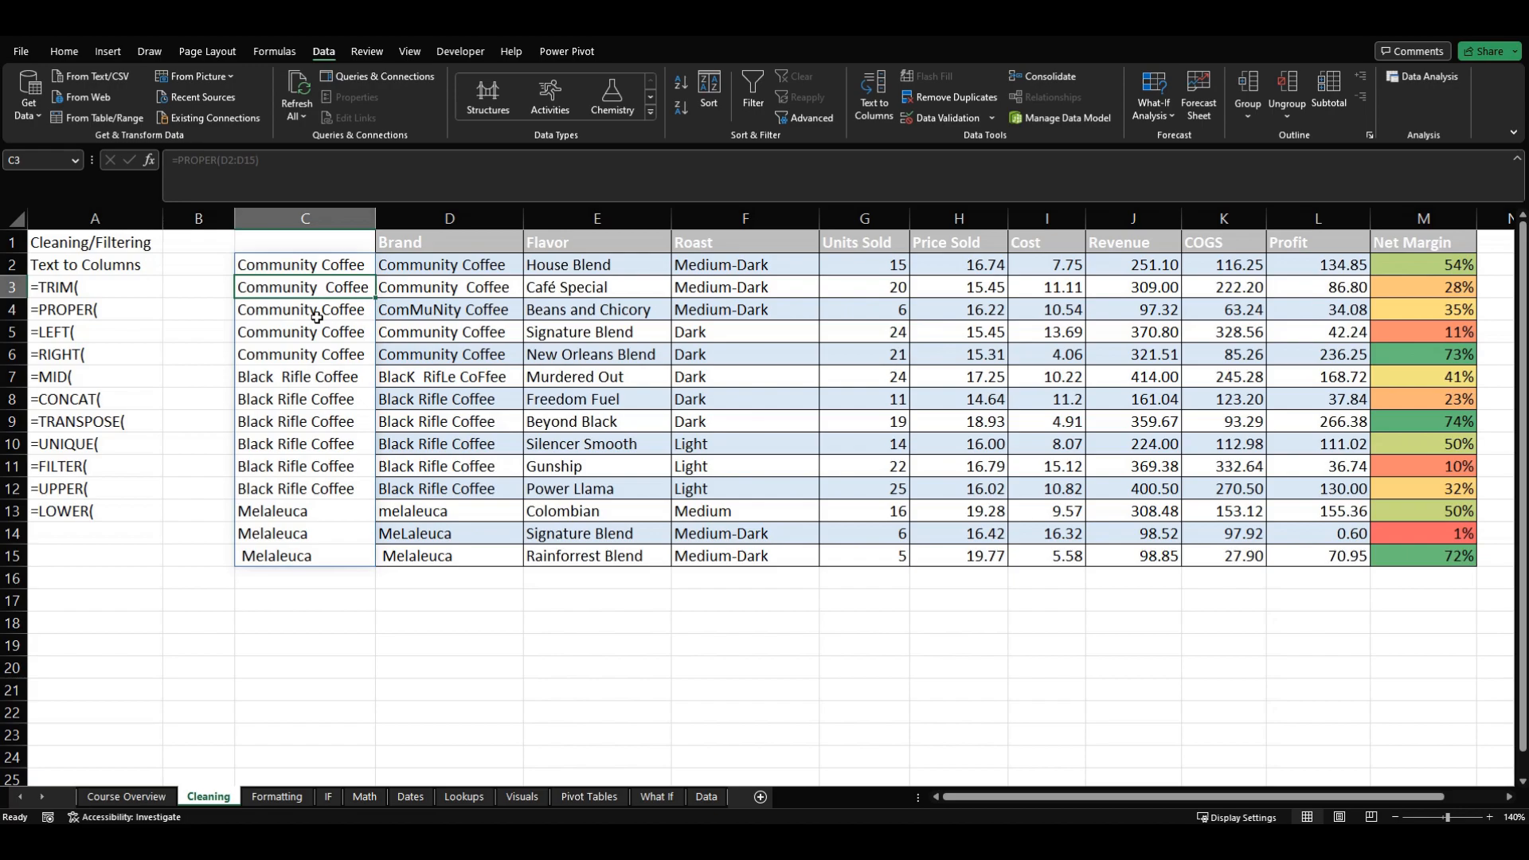
{"action": "left_click", "coordinate": [317, 263]}
{"action": "key", "text": "Delete"}
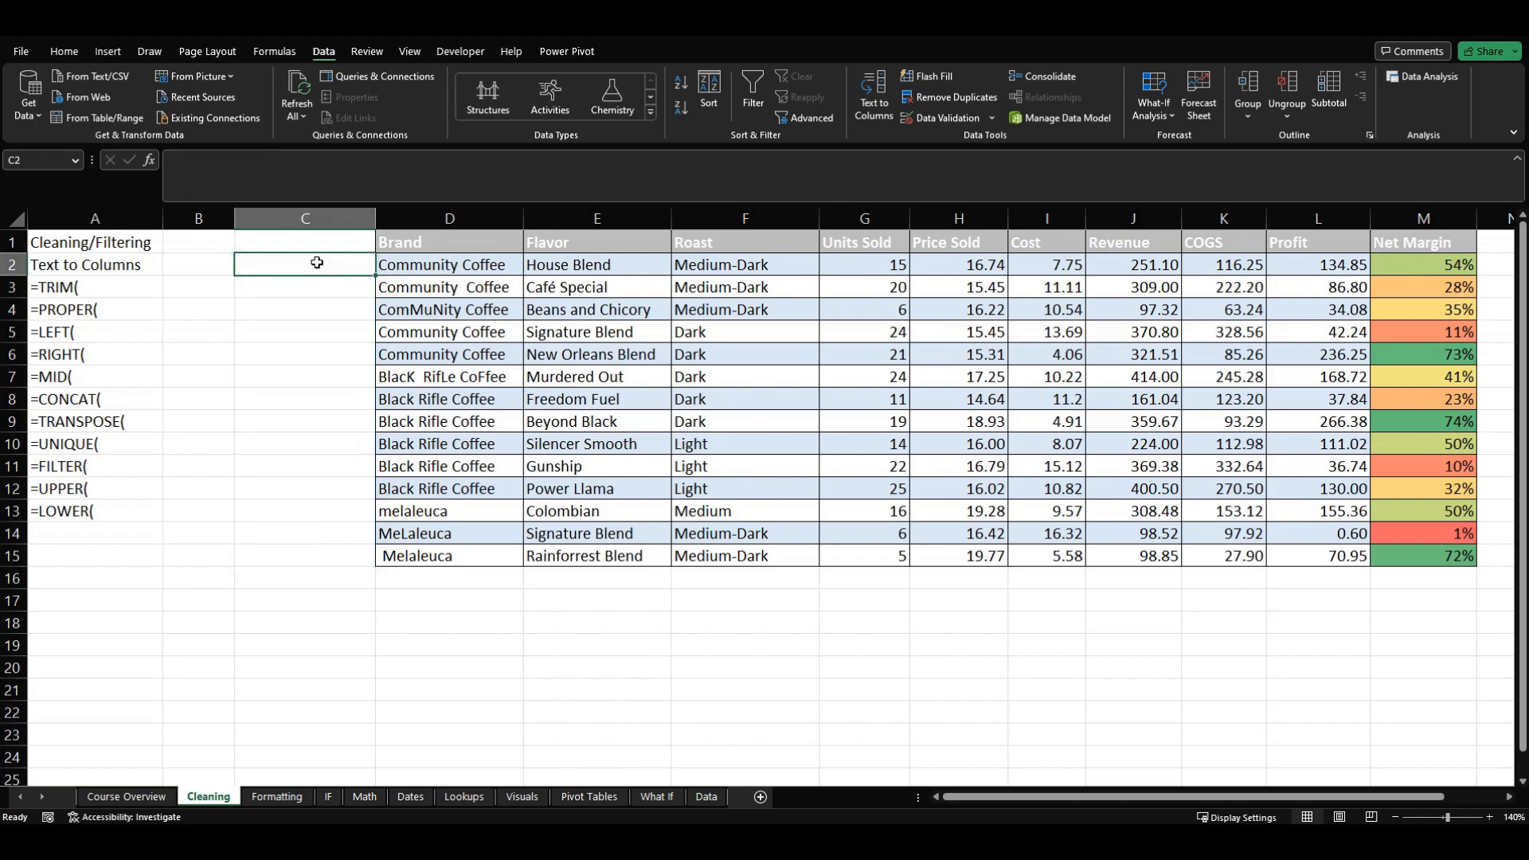
Enter the nested formula =TRIM(PROPER(D2:D15)) in C2 to fix both spacing and capitalization of the brand names
{"action": "type", "text": "="}
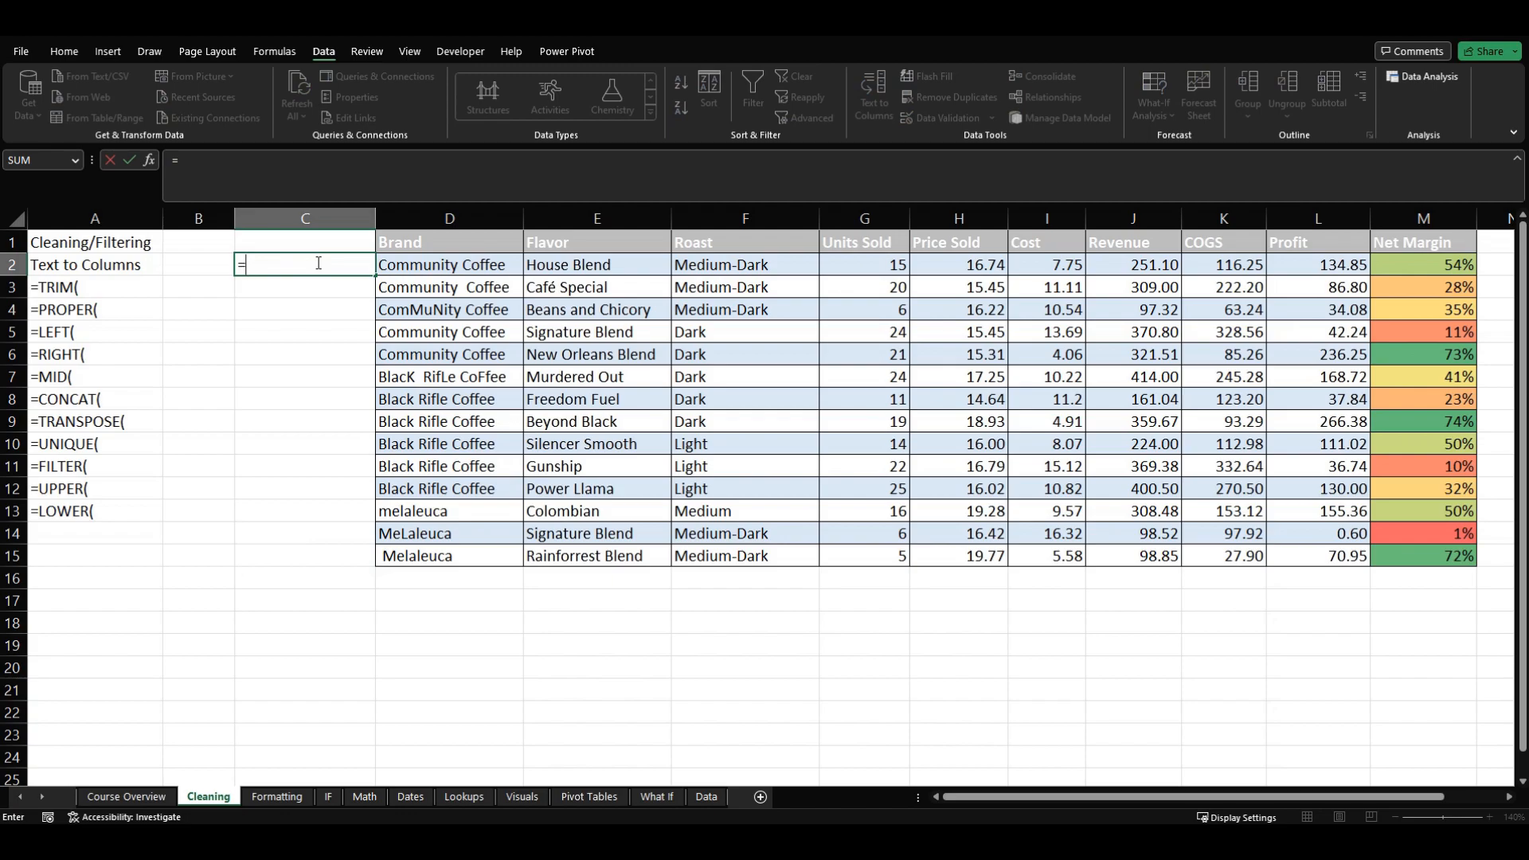
{"action": "type", "text": "trim"}
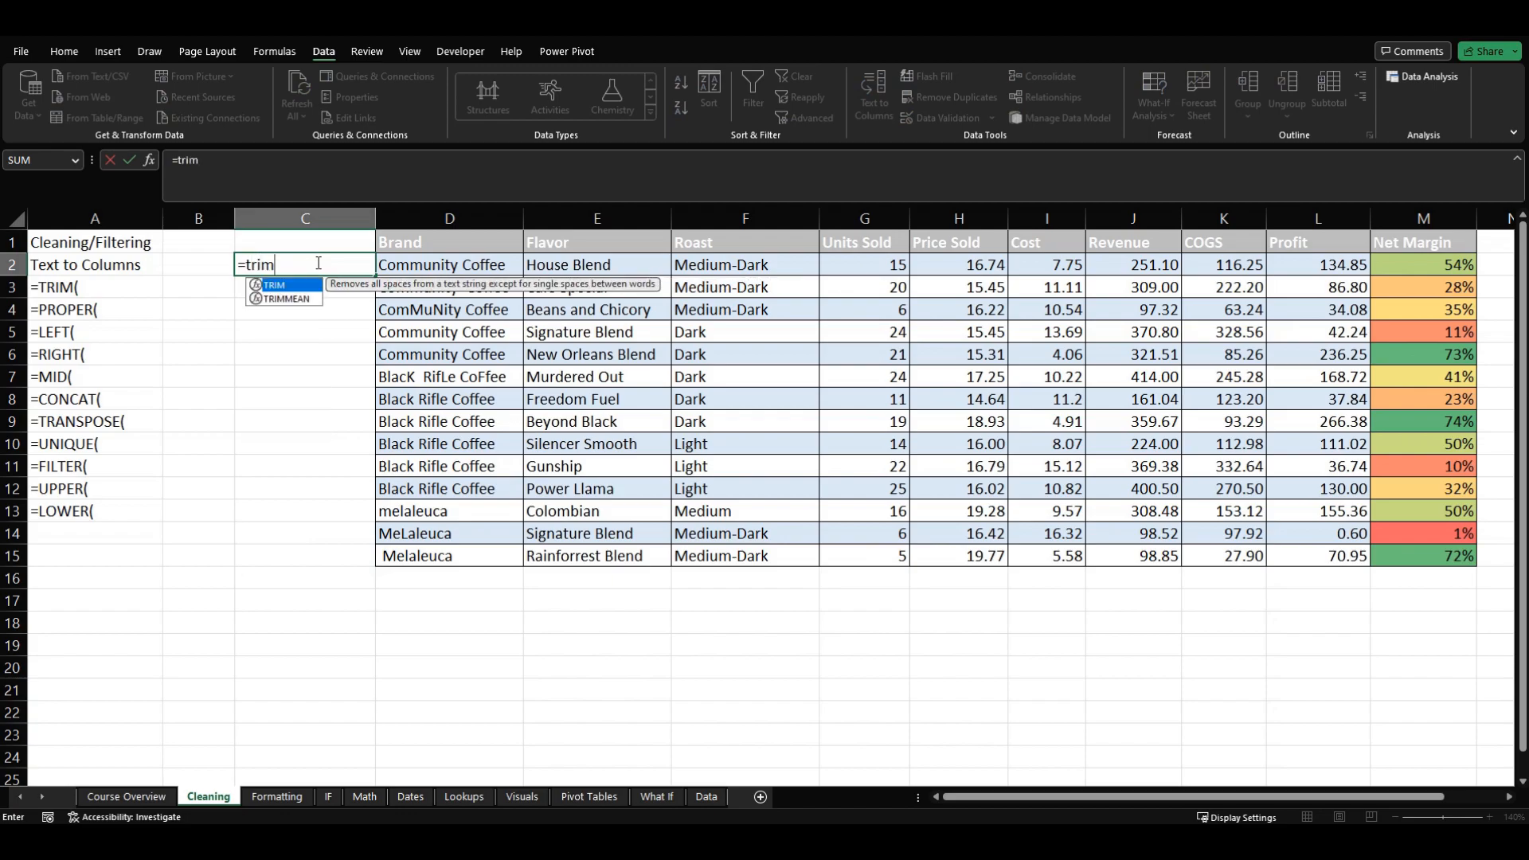
{"action": "key", "text": "Tab"}
{"action": "type", "text": "prop"}
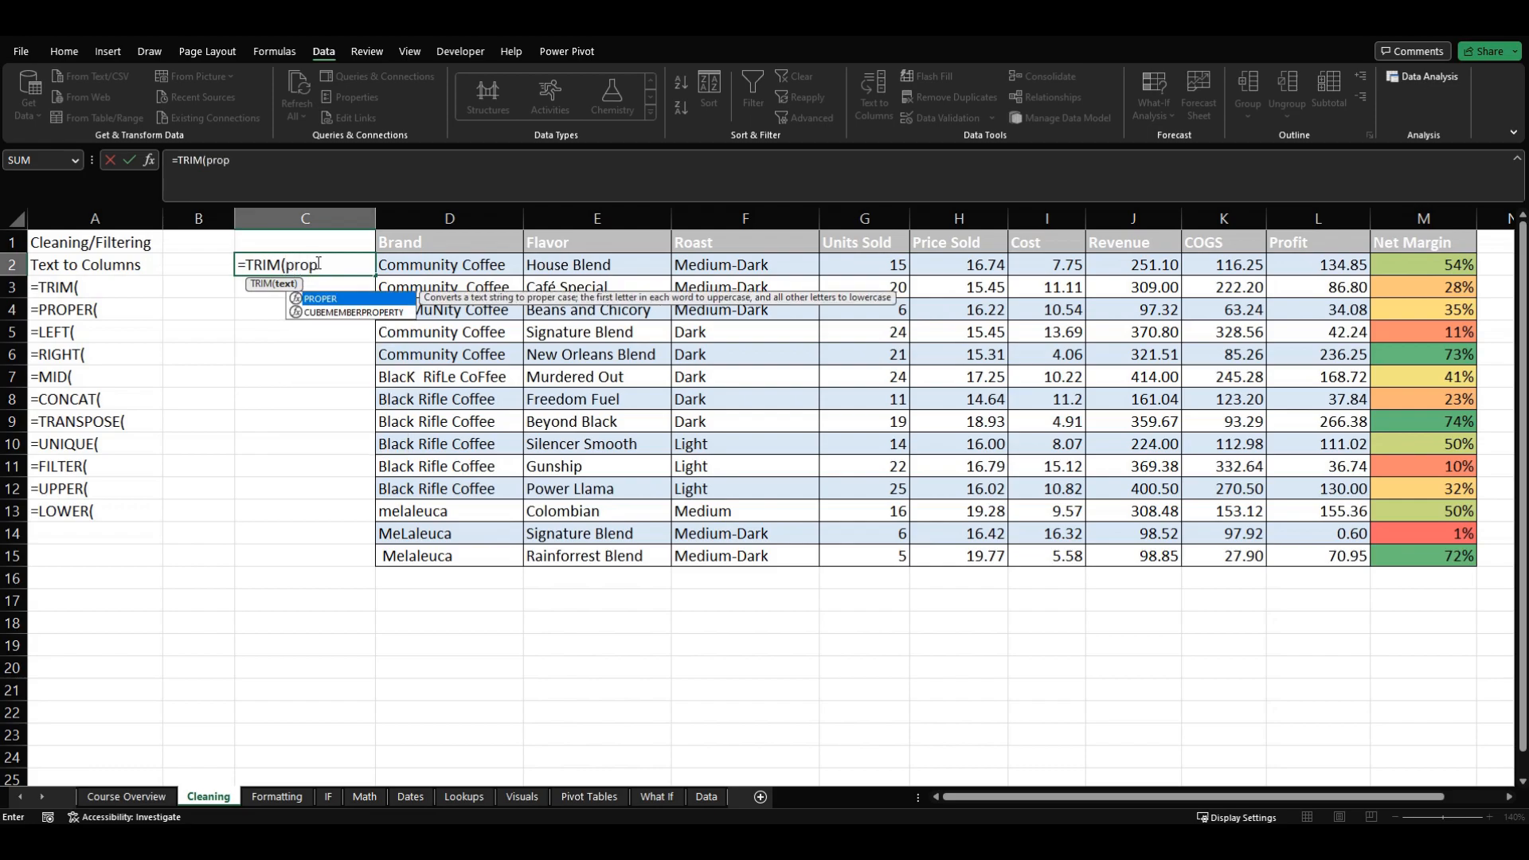
{"action": "key", "text": "Tab"}
{"action": "key", "text": "Right"}
{"action": "key", "text": "ctrl+shift+Down"}
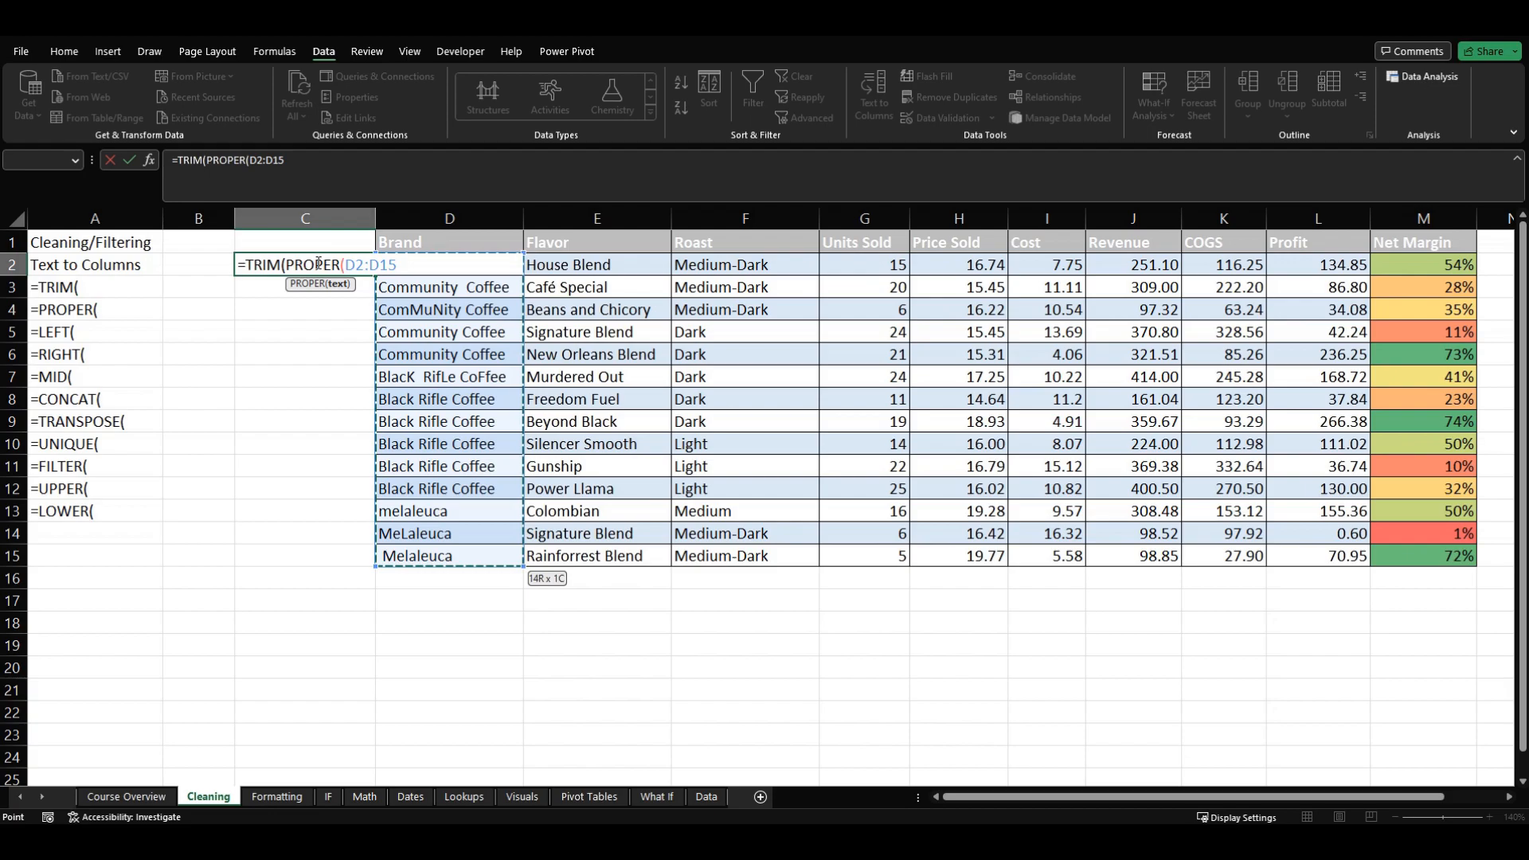
{"action": "type", "text": ")"}
{"action": "key", "text": "Return"}
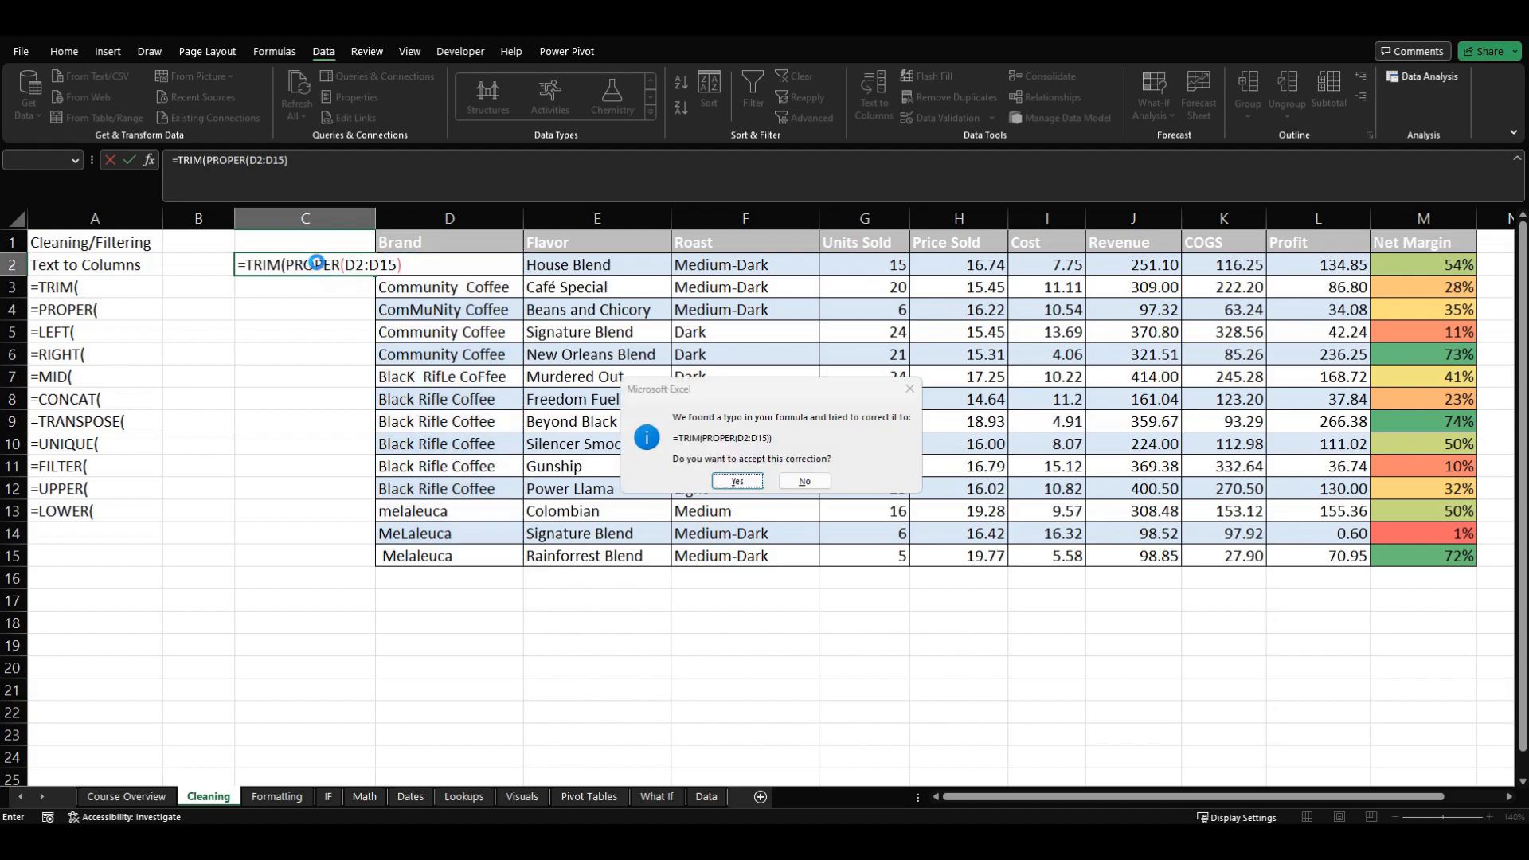
{"action": "key", "text": "Return"}
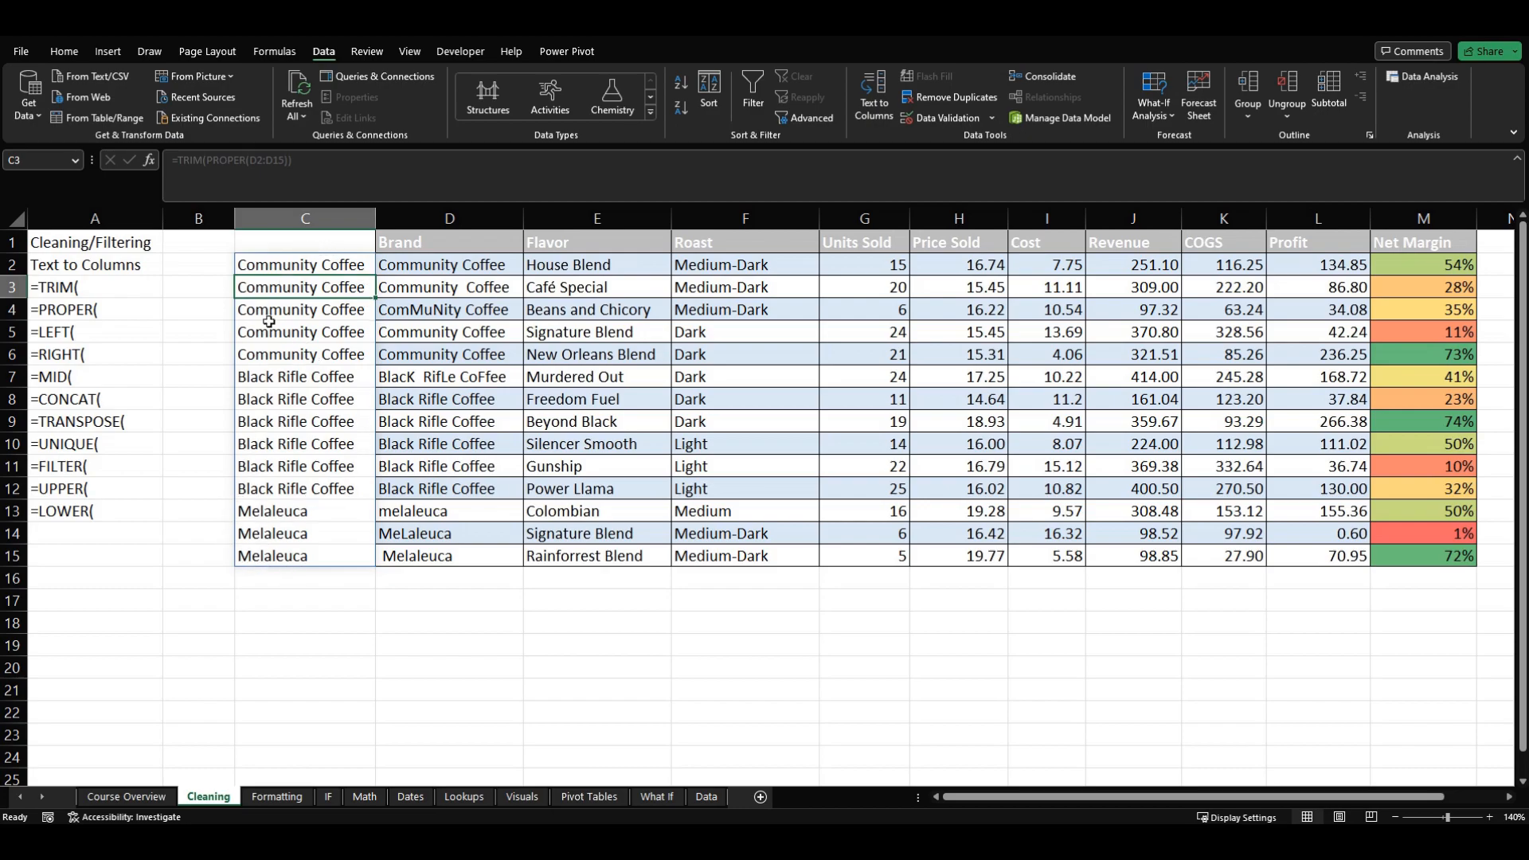
Examine the spilled results in column C and the formula behind them, comparing them with the original brand names
{"action": "left_click", "coordinate": [342, 380]}
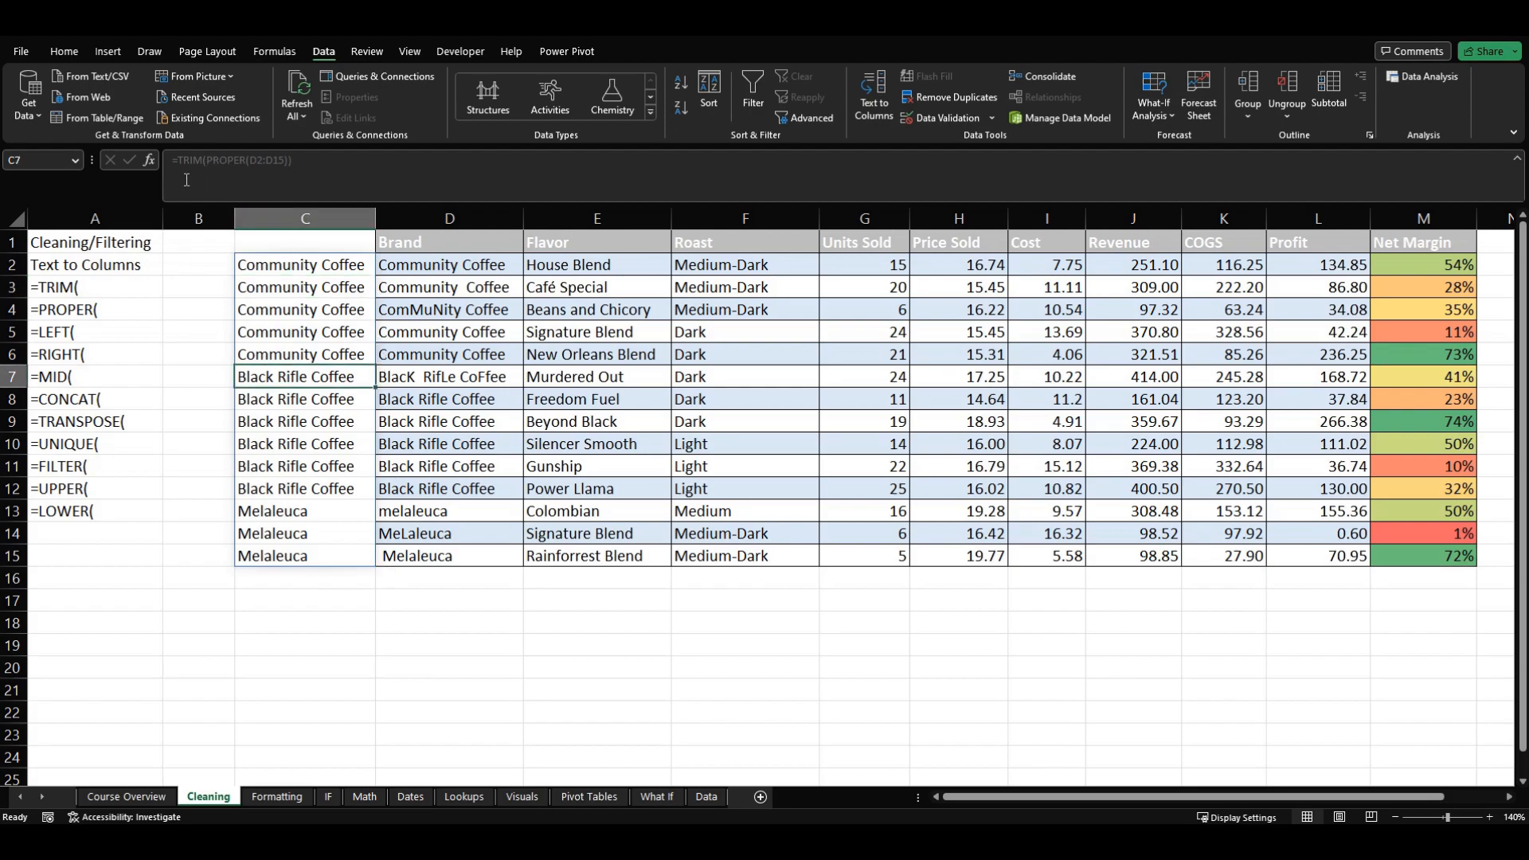
{"action": "left_click", "coordinate": [289, 442]}
{"action": "left_click", "coordinate": [292, 509]}
{"action": "left_click", "coordinate": [290, 532]}
{"action": "left_click", "coordinate": [290, 554]}
{"action": "left_click", "coordinate": [297, 508]}
{"action": "left_click", "coordinate": [297, 405]}
{"action": "left_click", "coordinate": [294, 462]}
{"action": "left_click", "coordinate": [304, 508]}
{"action": "left_click", "coordinate": [313, 529]}
{"action": "left_click", "coordinate": [314, 443]}
{"action": "left_click", "coordinate": [310, 378]}
Clear the brand name in D13 to test its link to the formula results, and undo the deletion
{"action": "left_click", "coordinate": [428, 514]}
{"action": "key", "text": "Delete"}
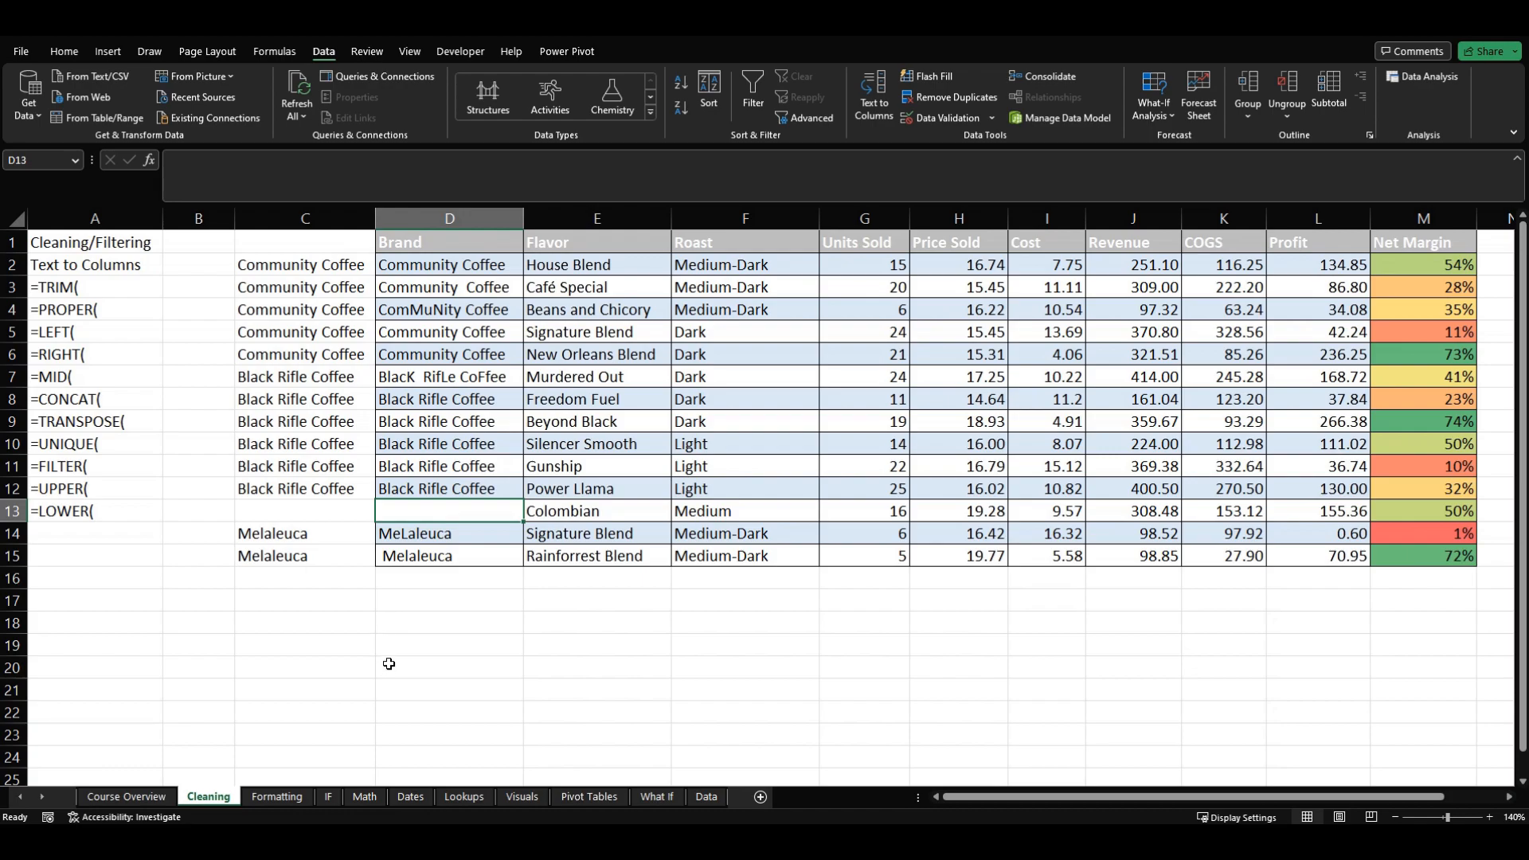
{"action": "key", "text": "ctrl+z"}
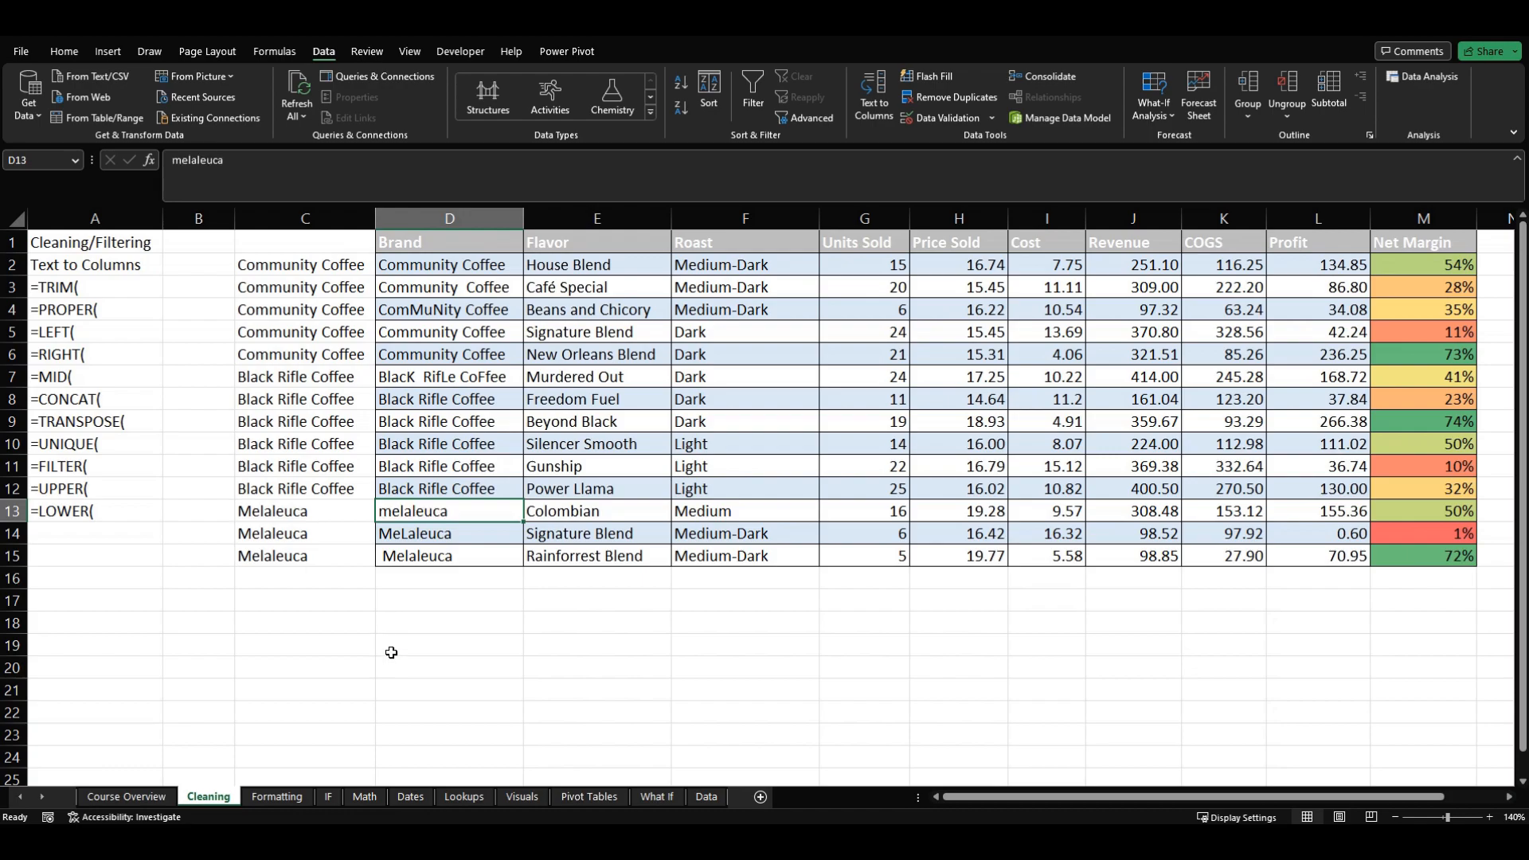
Copy the cleaned brand names in C2:C15 and paste them as values over the originals in D2:D15
{"action": "left_click", "coordinate": [301, 269]}
{"action": "key", "text": "ctrl+shift+Down"}
{"action": "key", "text": "ctrl+c"}
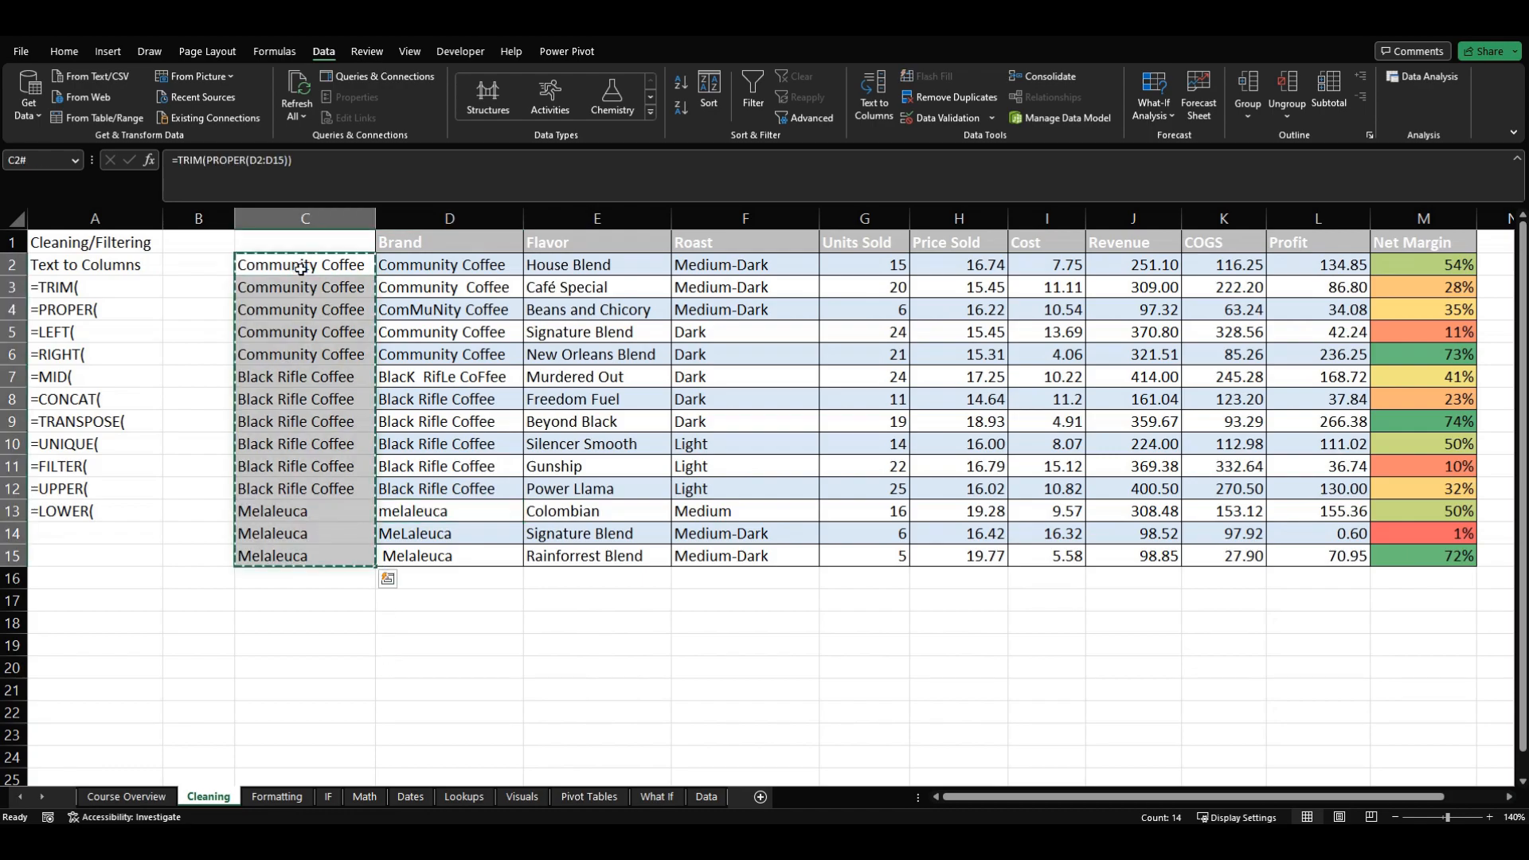
{"action": "key", "text": "Right"}
{"action": "right_click", "coordinate": [401, 264]}
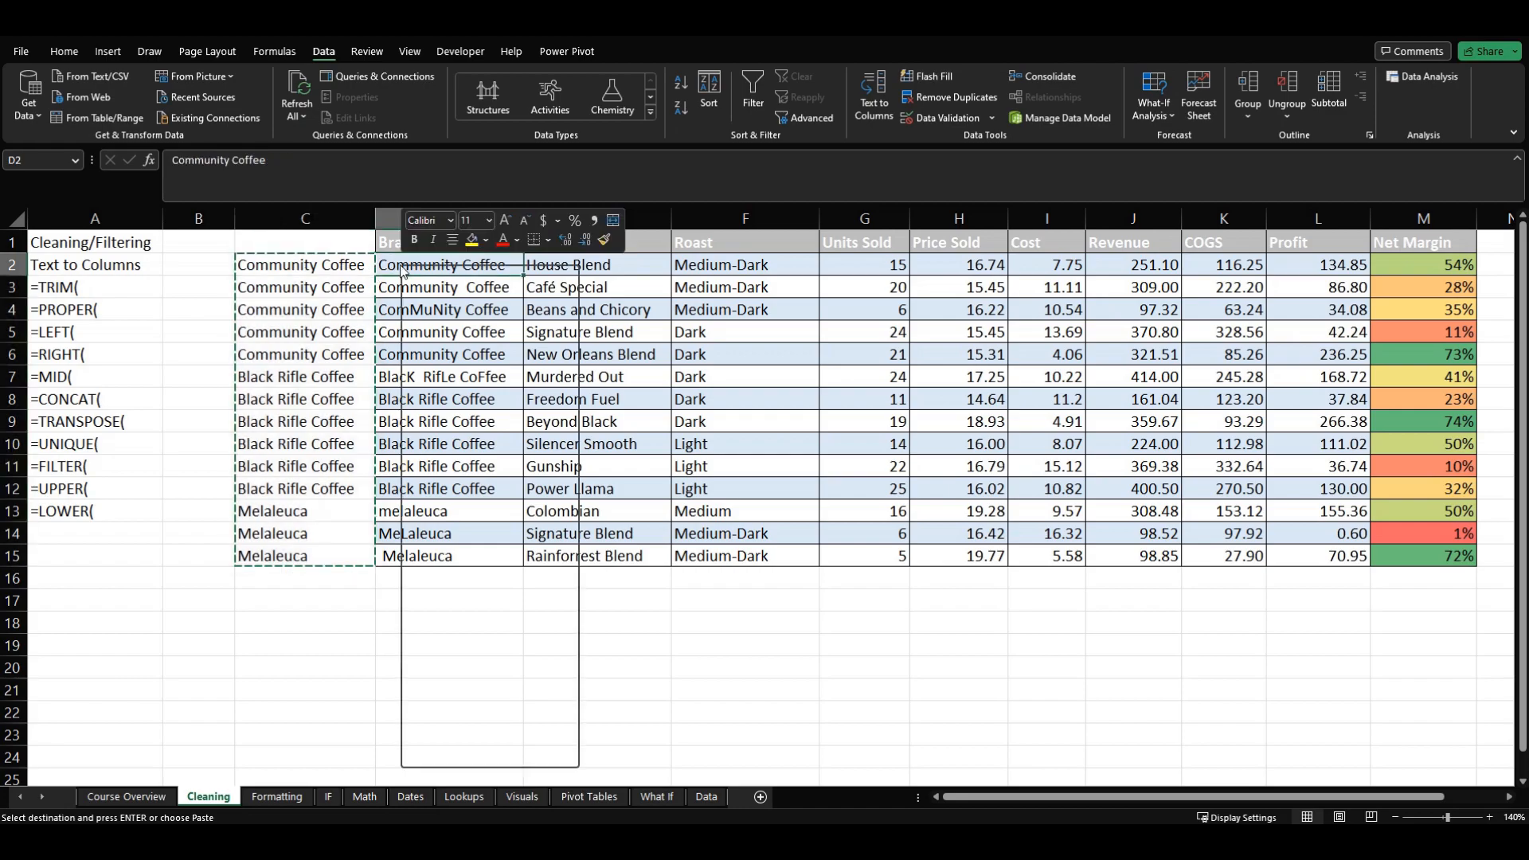
{"action": "left_click", "coordinate": [464, 376]}
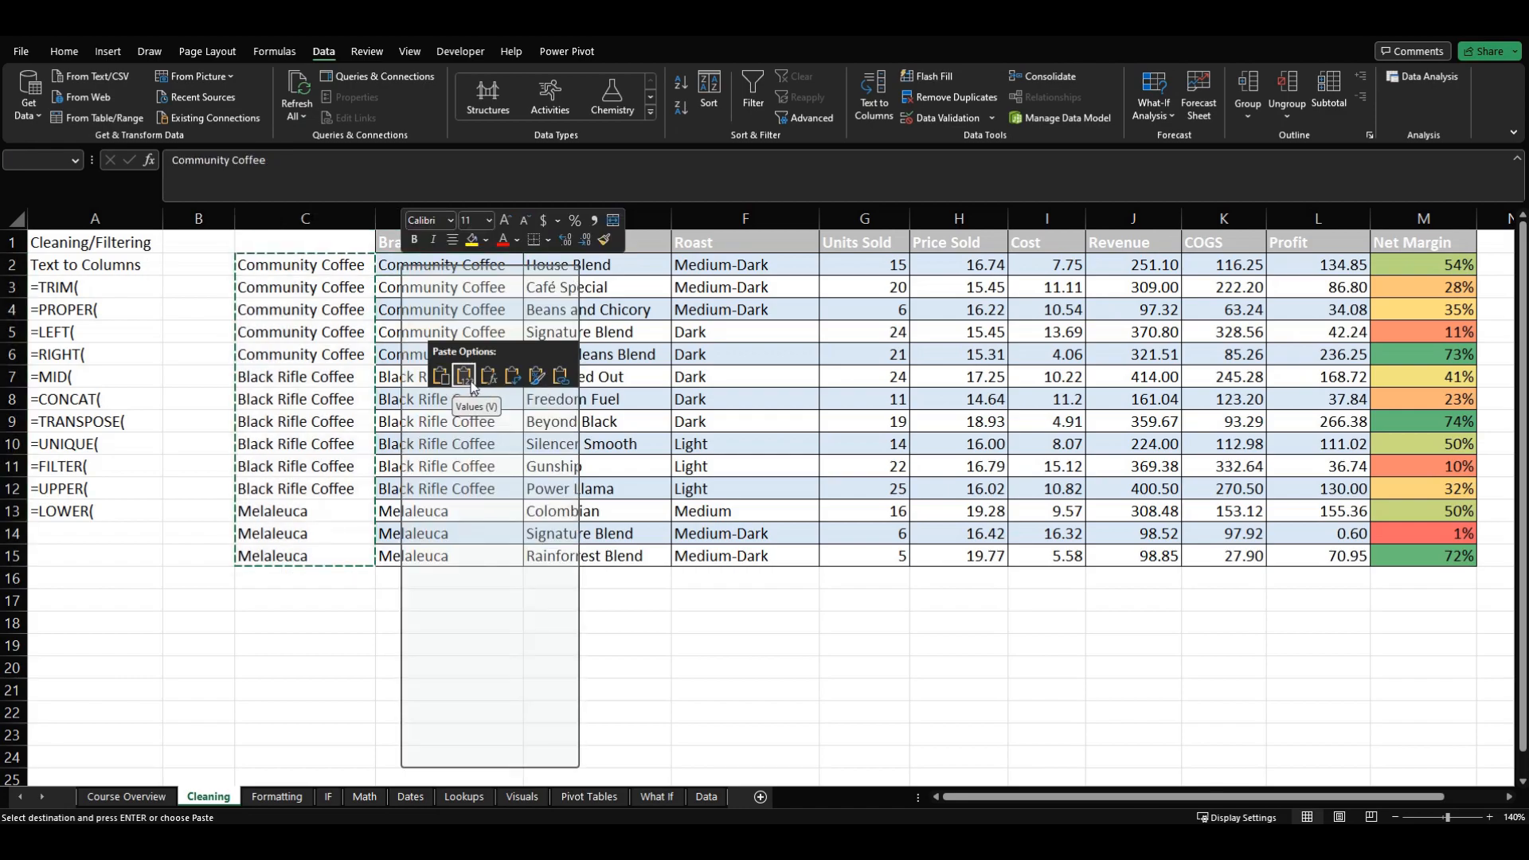
{"action": "left_click", "coordinate": [478, 461]}
Delete the helper formula results in C2:C15
{"action": "left_click", "coordinate": [326, 271]}
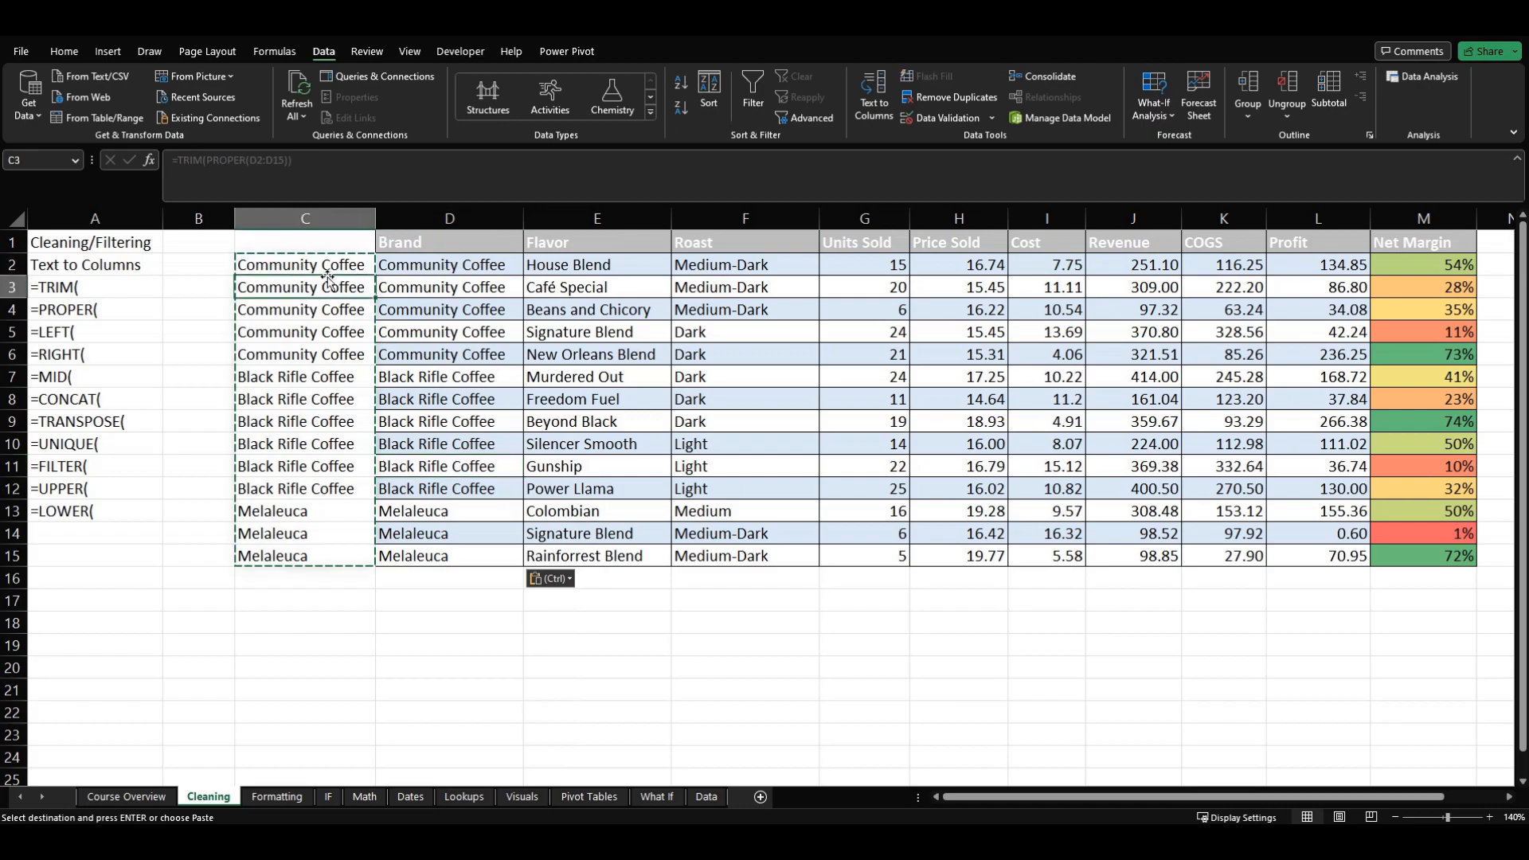
{"action": "key", "text": "ctrl+shift+Down"}
{"action": "key", "text": "Delete"}
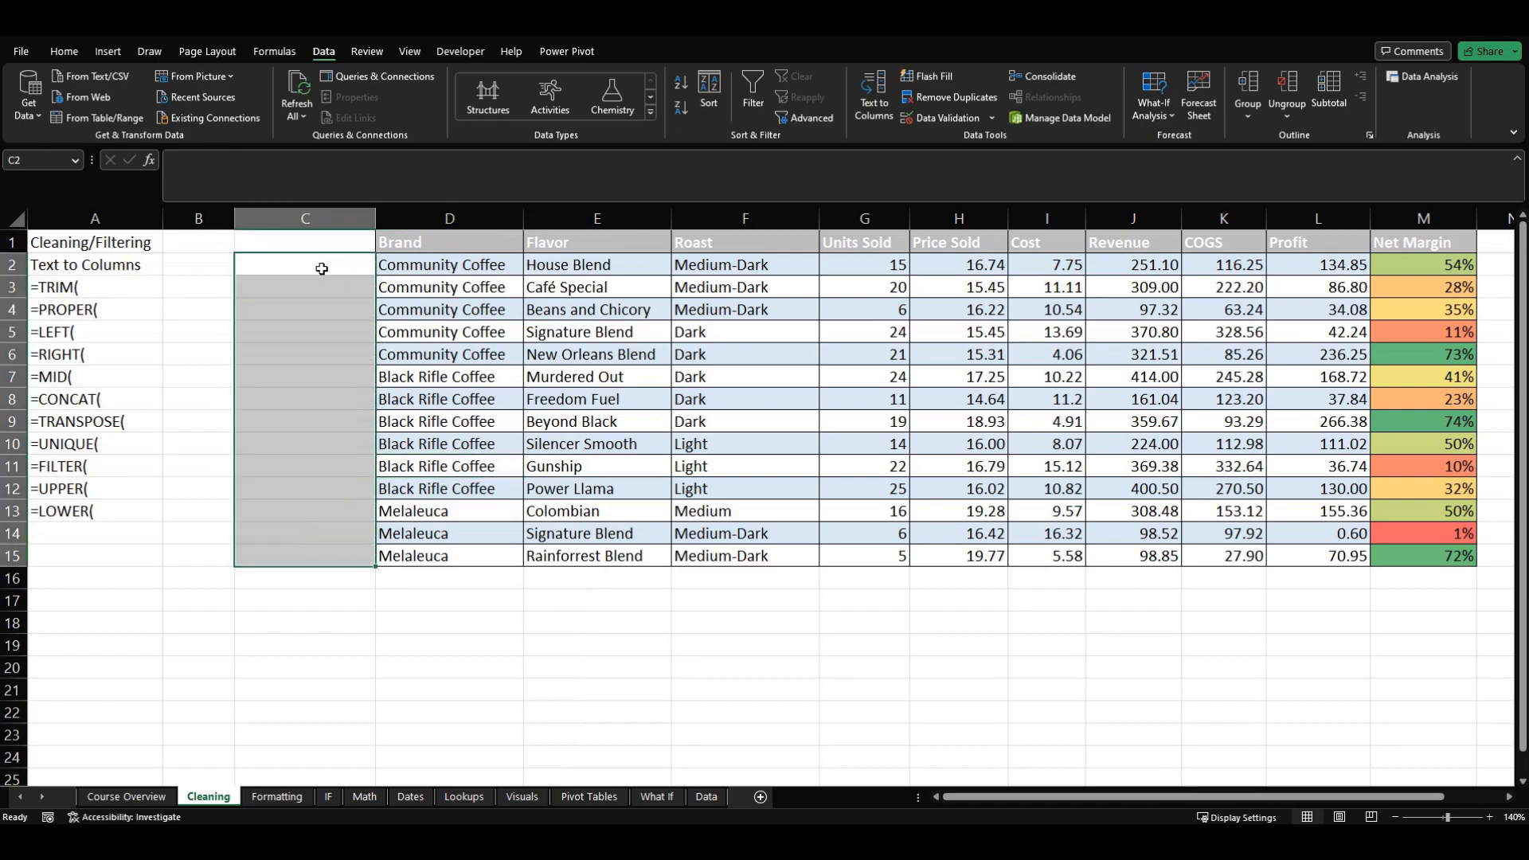
{"action": "key", "text": "Right"}
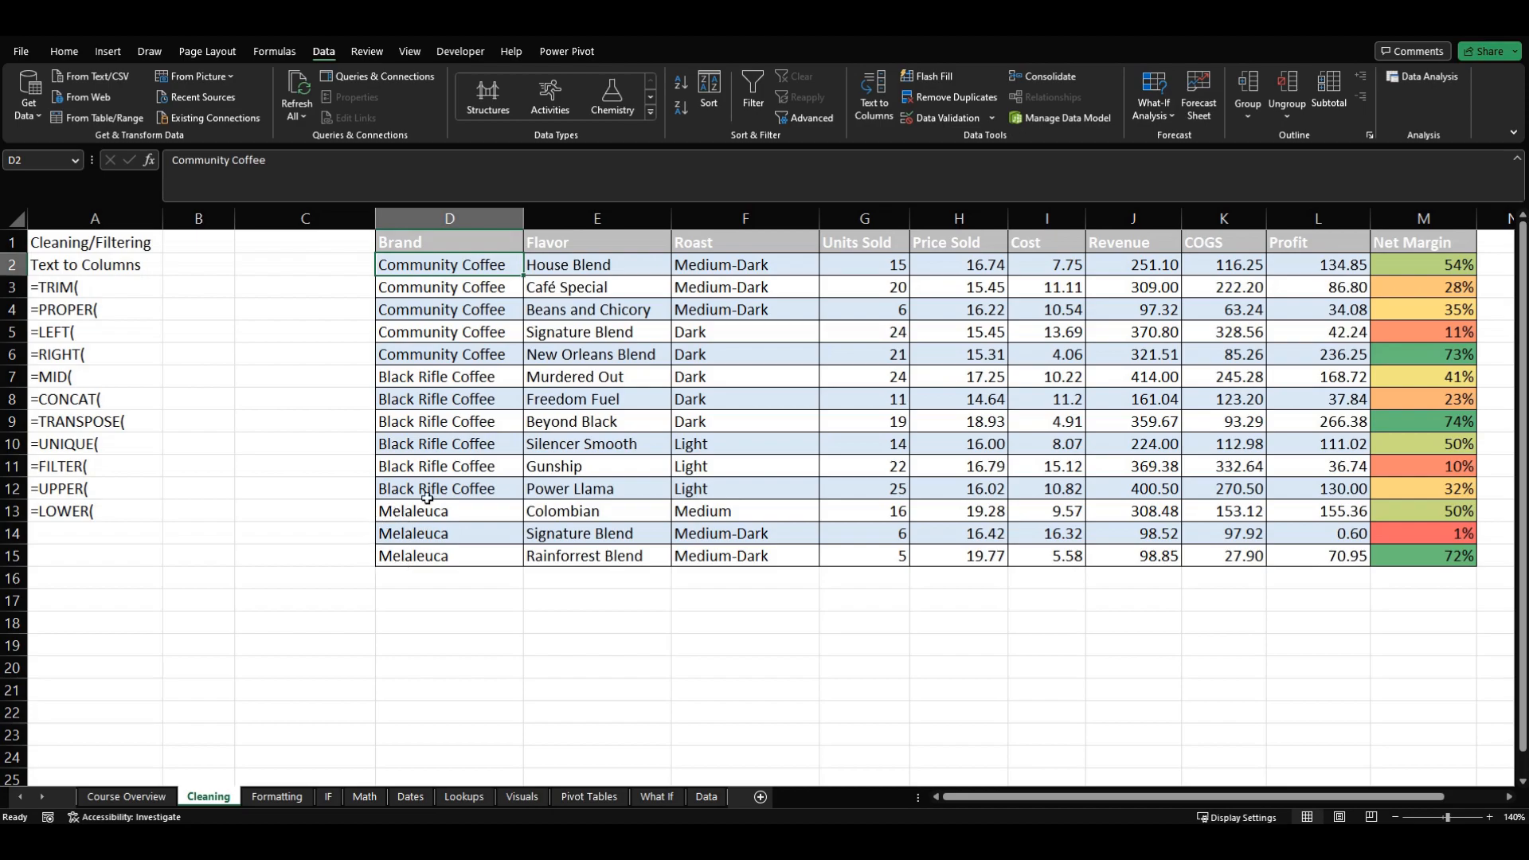
{"action": "left_click", "coordinate": [440, 373]}
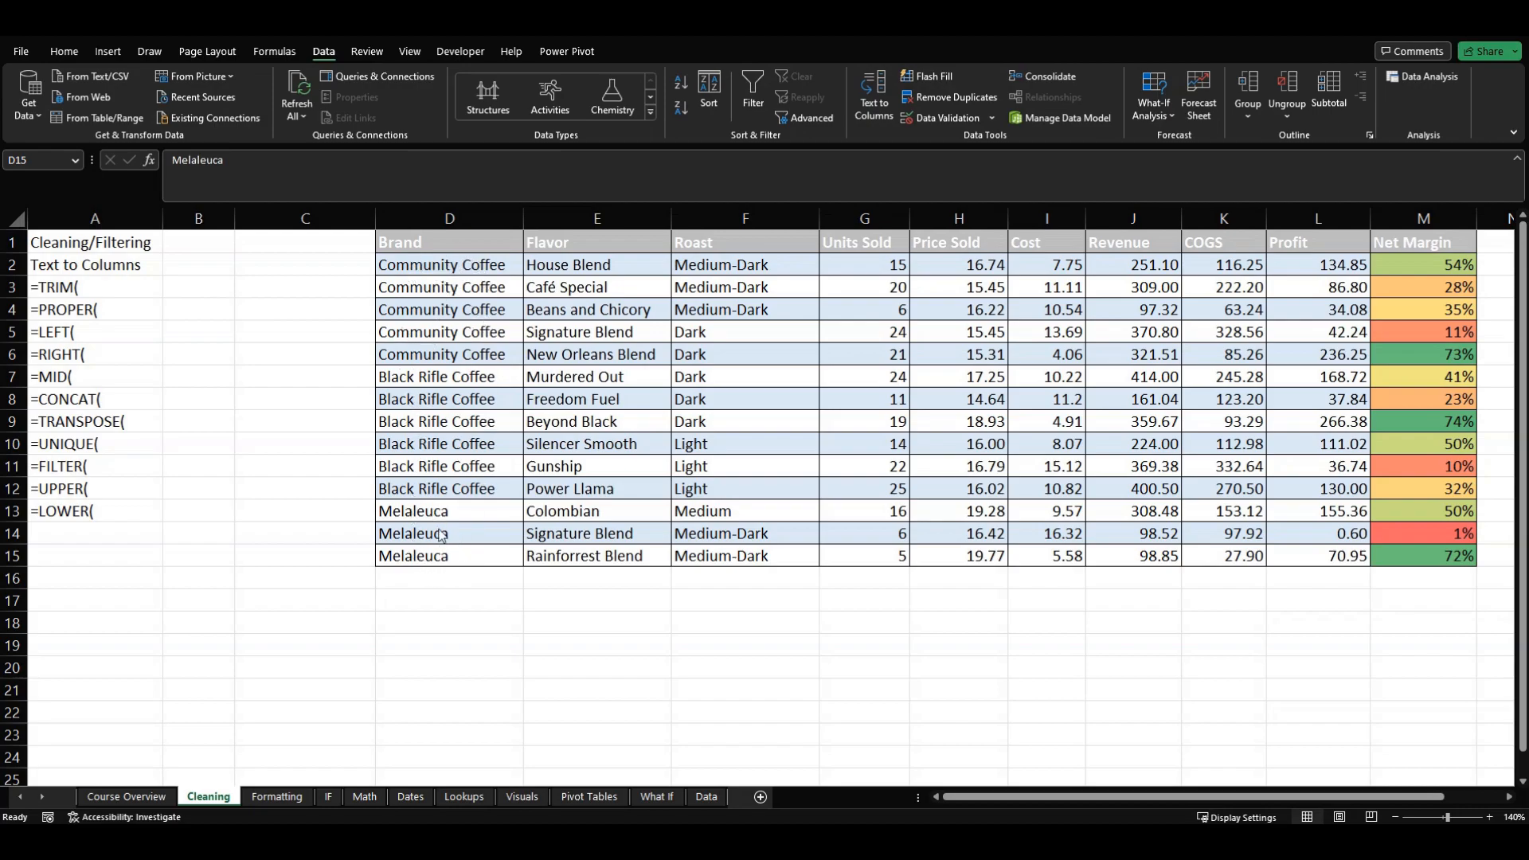
{"action": "left_click", "coordinate": [328, 307]}
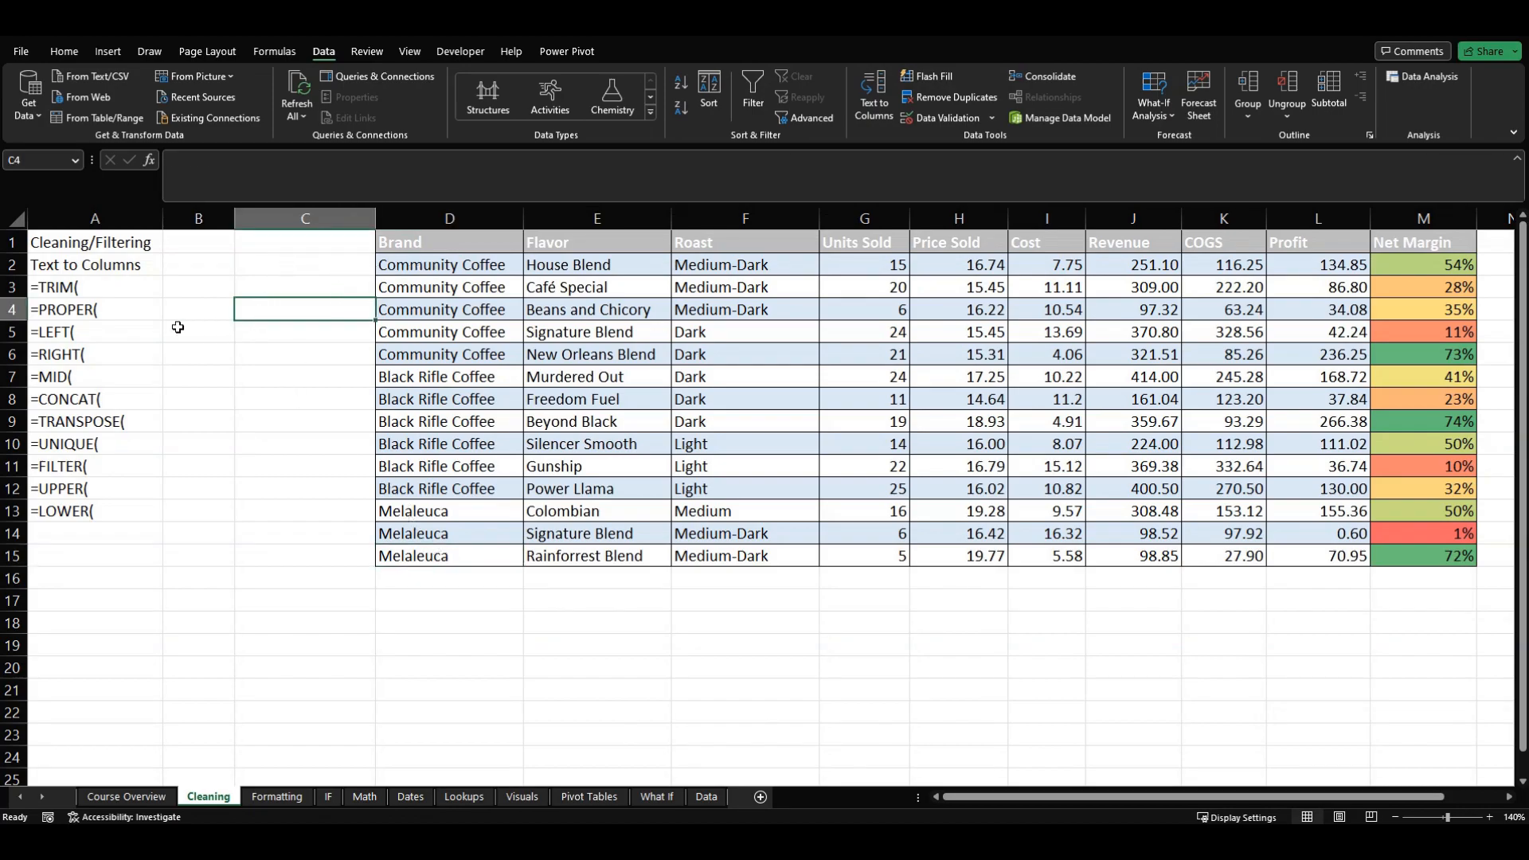
{"action": "left_click", "coordinate": [139, 331]}
{"action": "left_click", "coordinate": [109, 374]}
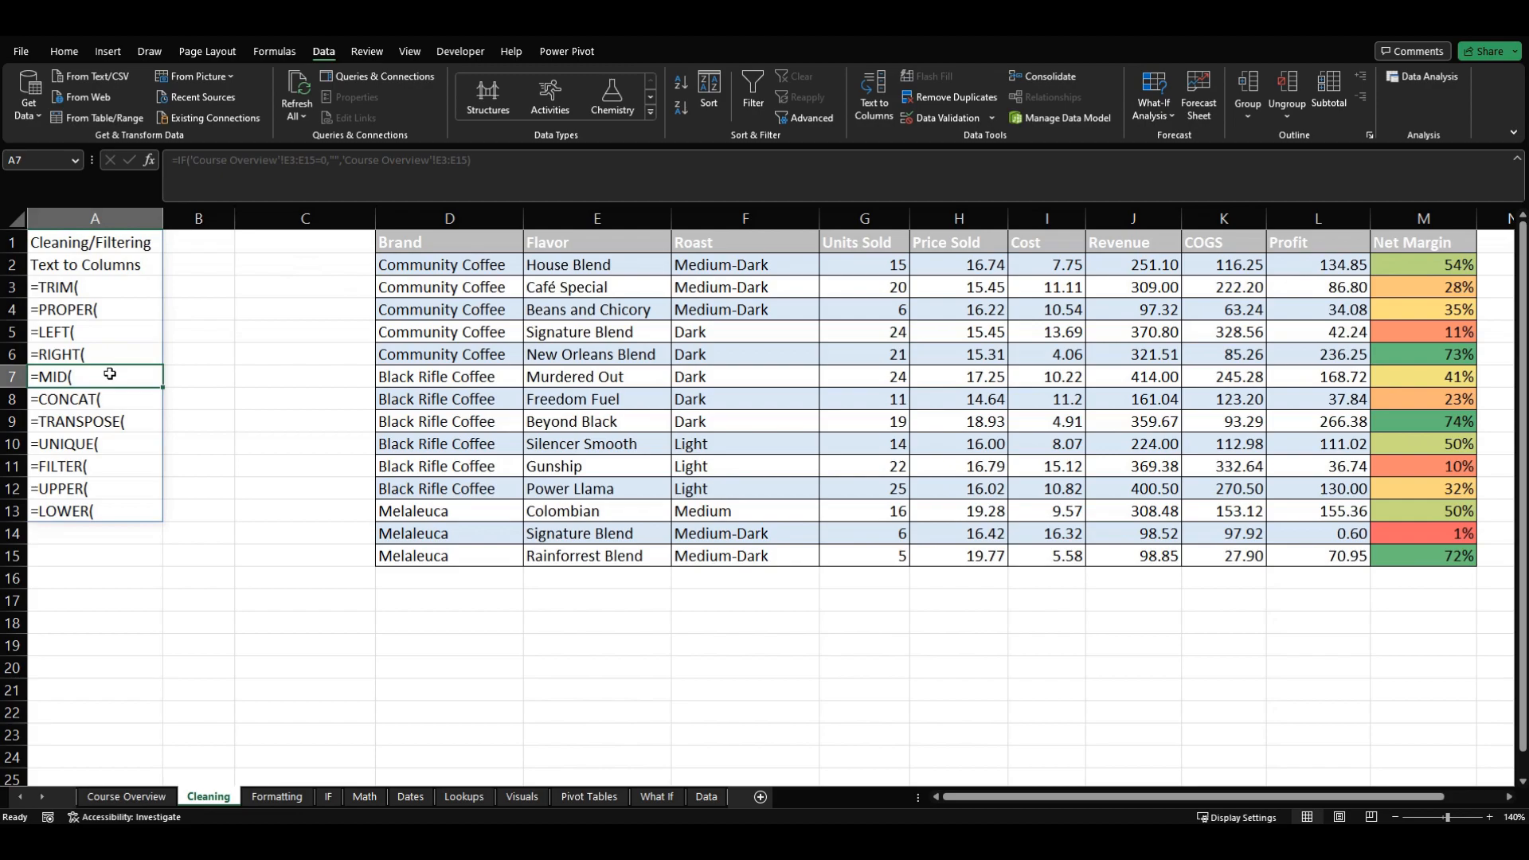
{"action": "left_click", "coordinate": [109, 335]}
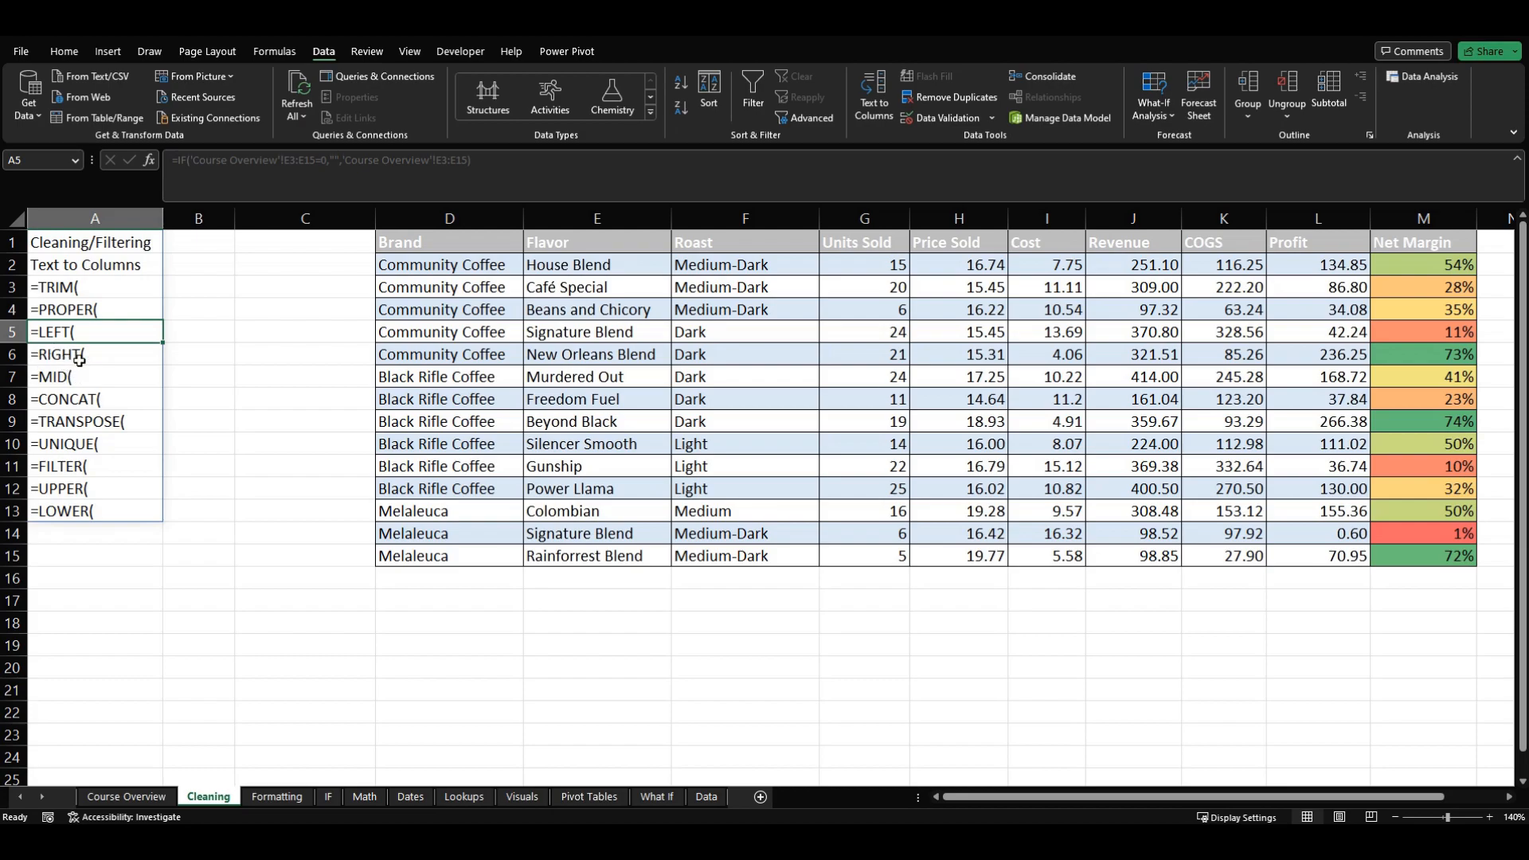
Enter =LEFT(D2,1) in C2 to extract the first character of the brand name
{"action": "left_click", "coordinate": [251, 271]}
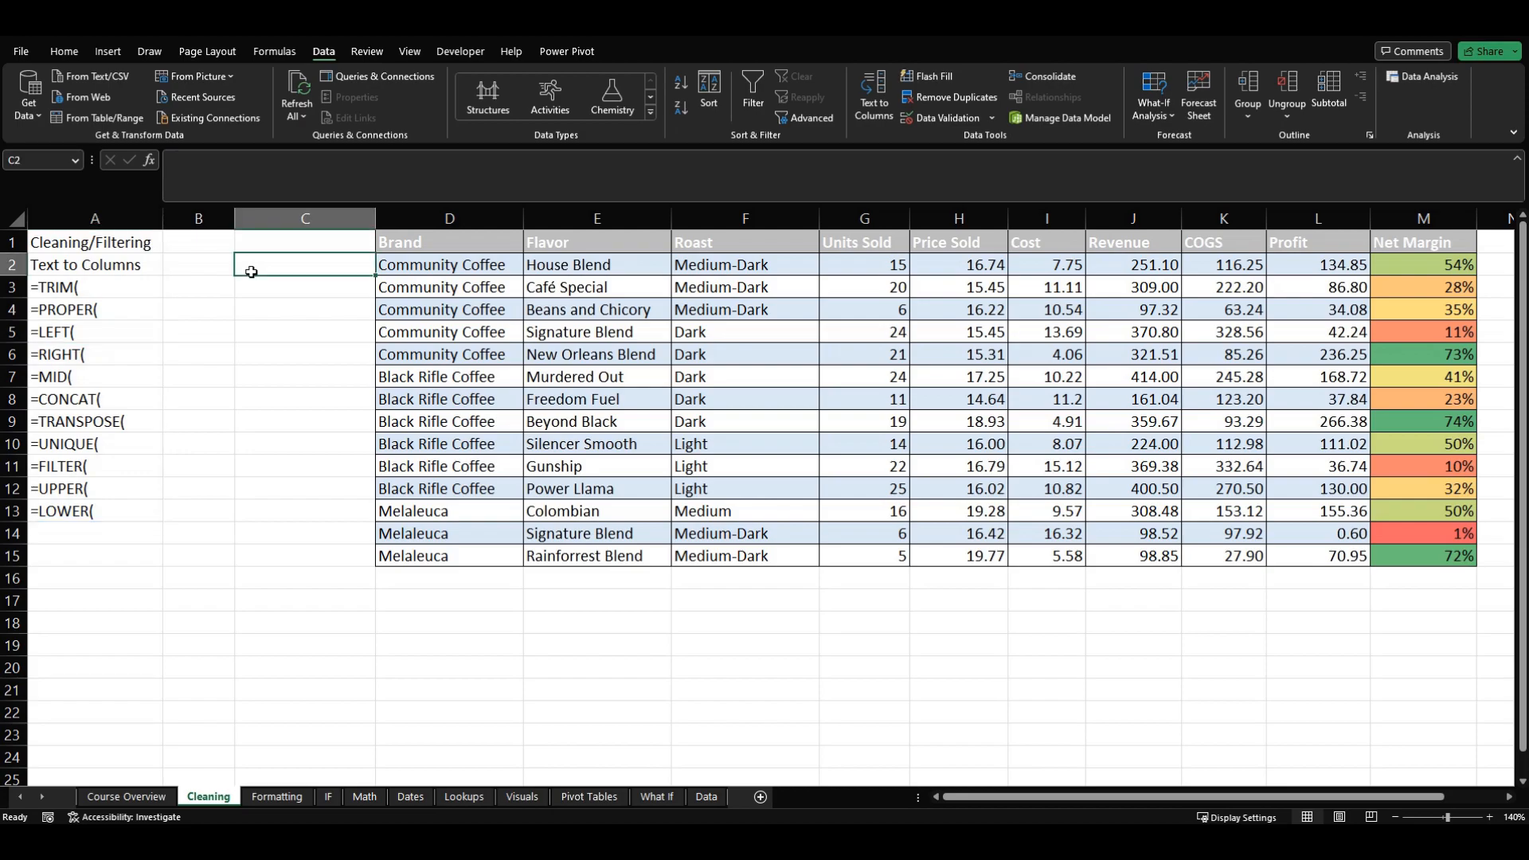
{"action": "type", "text": "=le"}
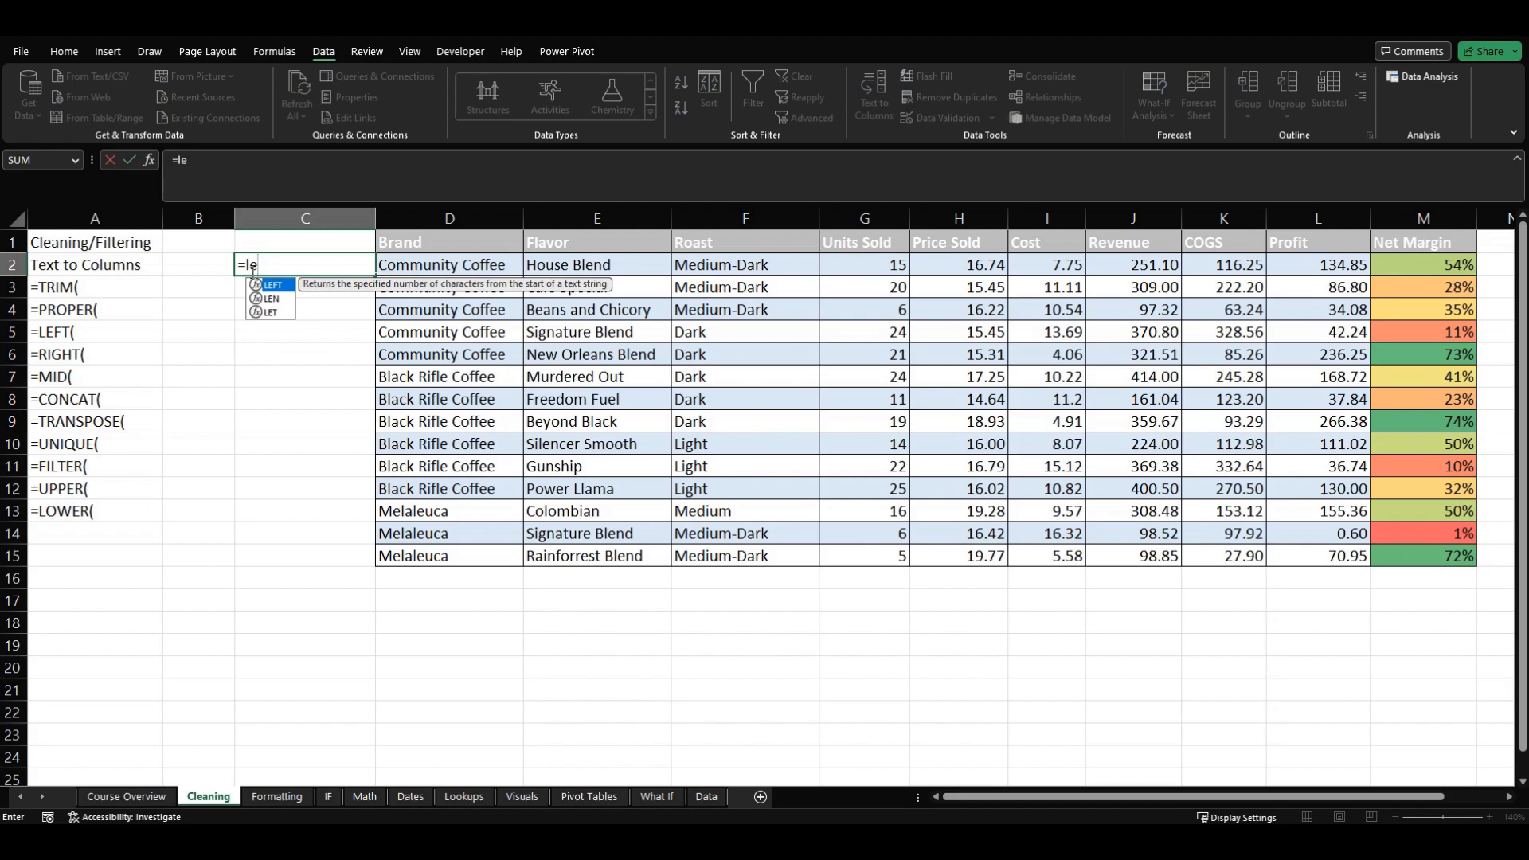
{"action": "key", "text": "Tab"}
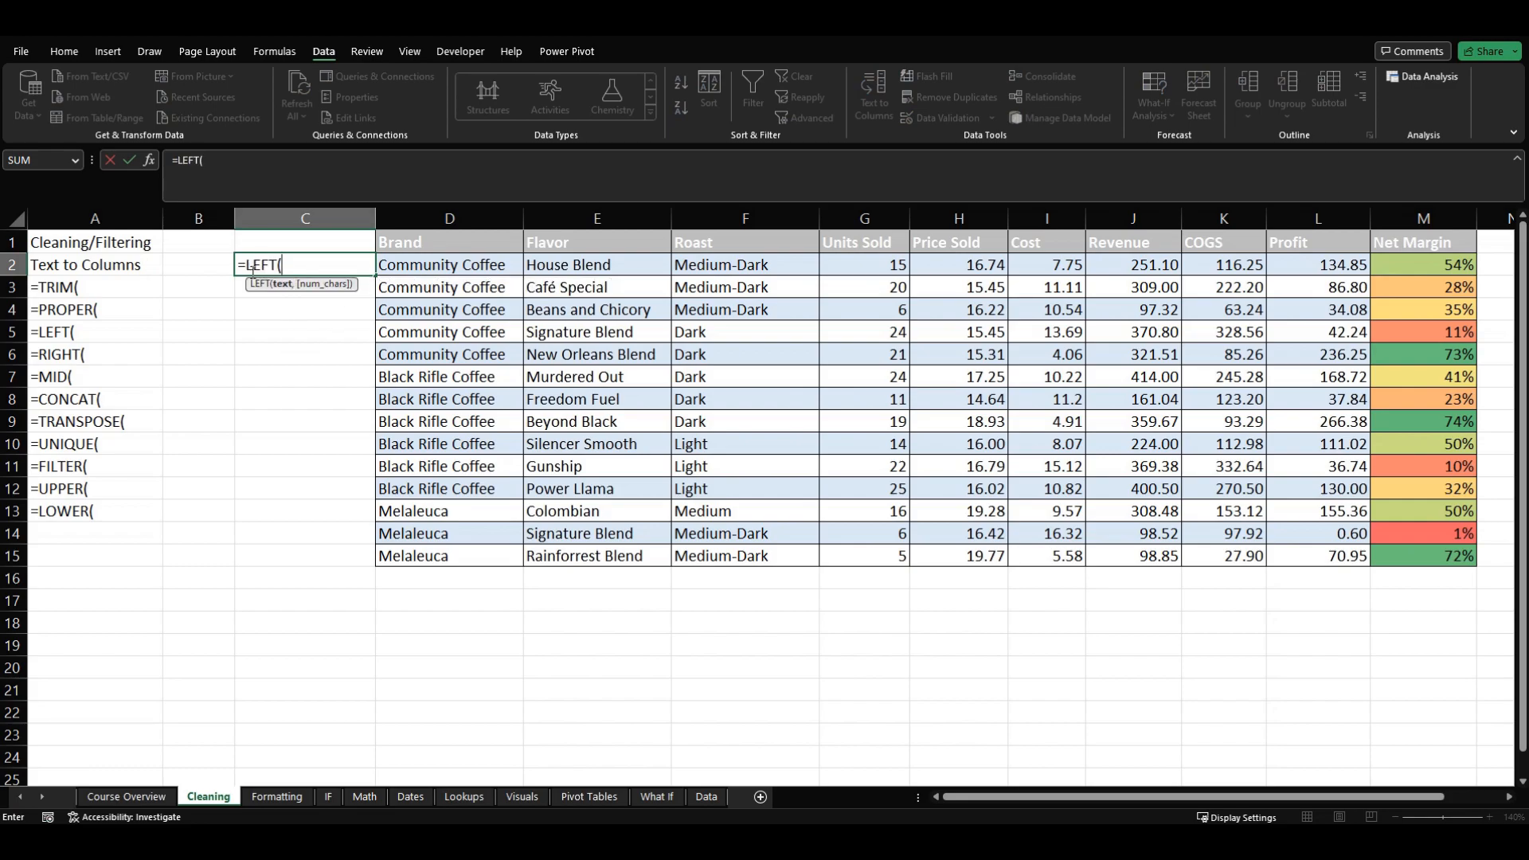
{"action": "key", "text": "Right"}
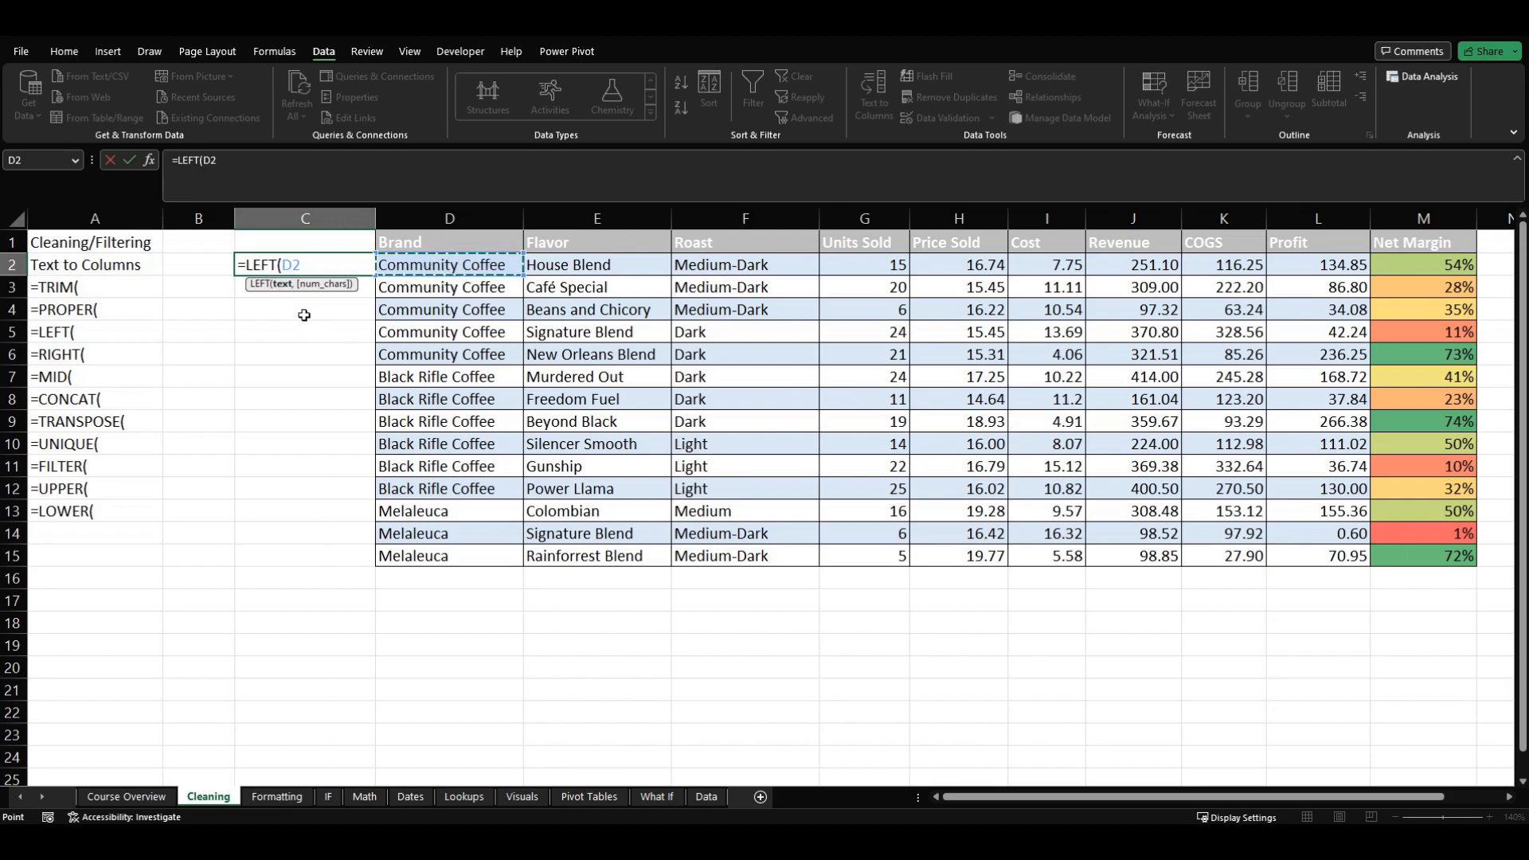
{"action": "type", "text": ","}
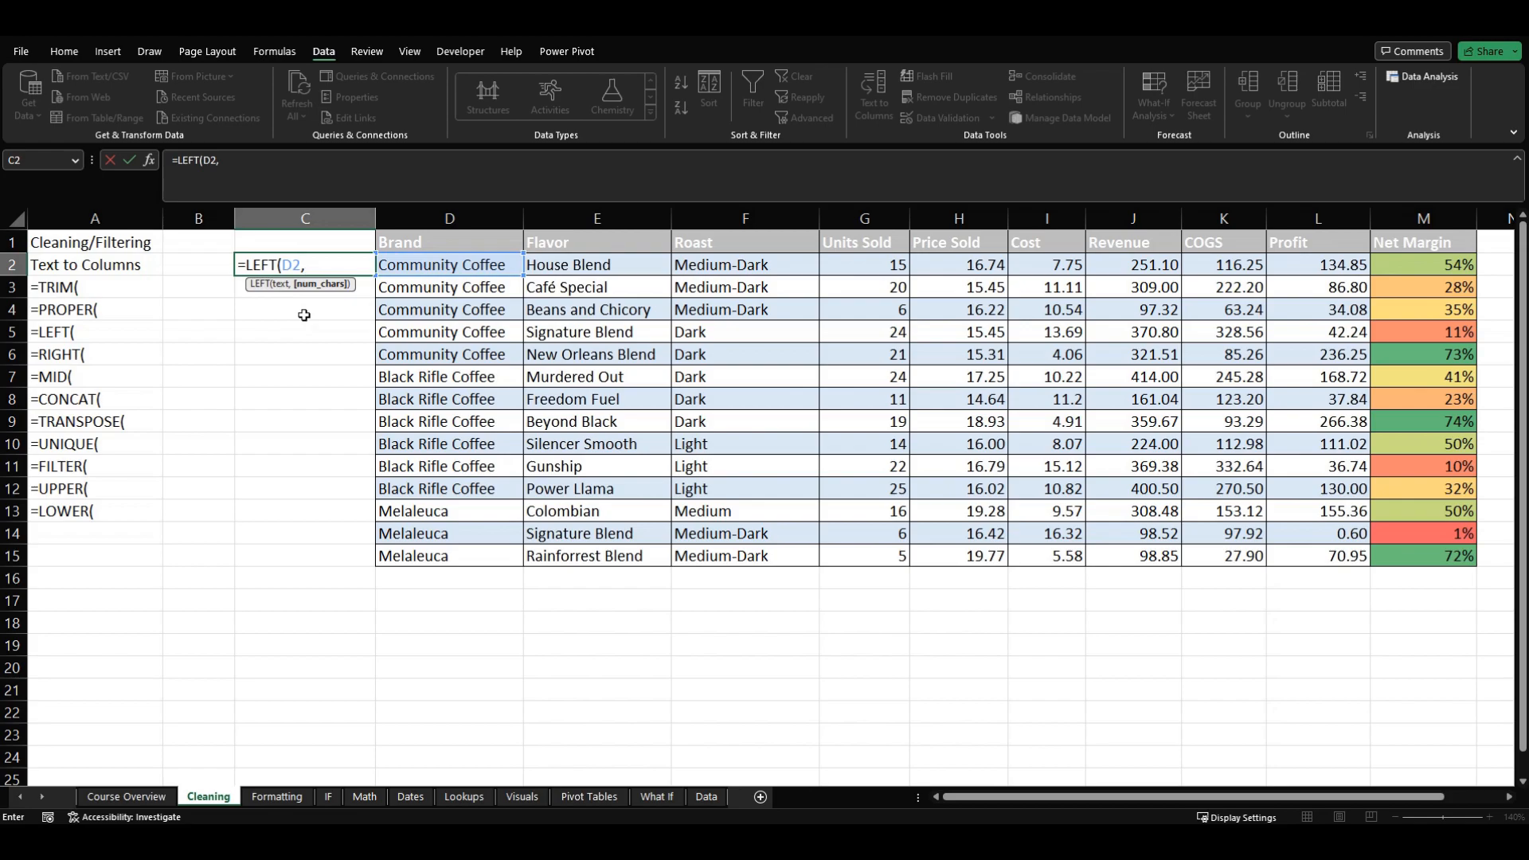
{"action": "type", "text": "1)"}
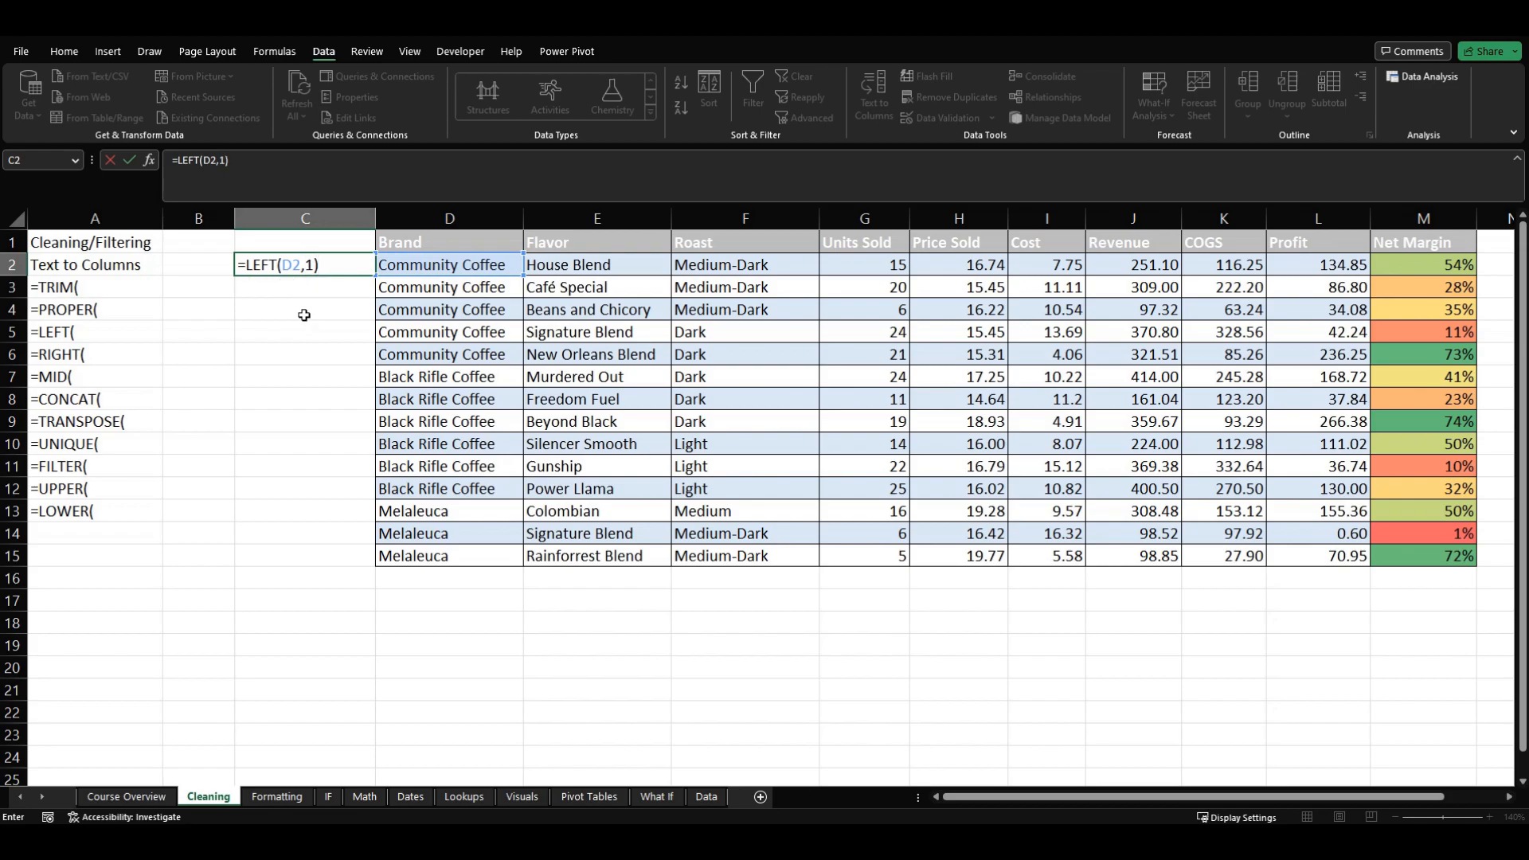
{"action": "key", "text": "Return"}
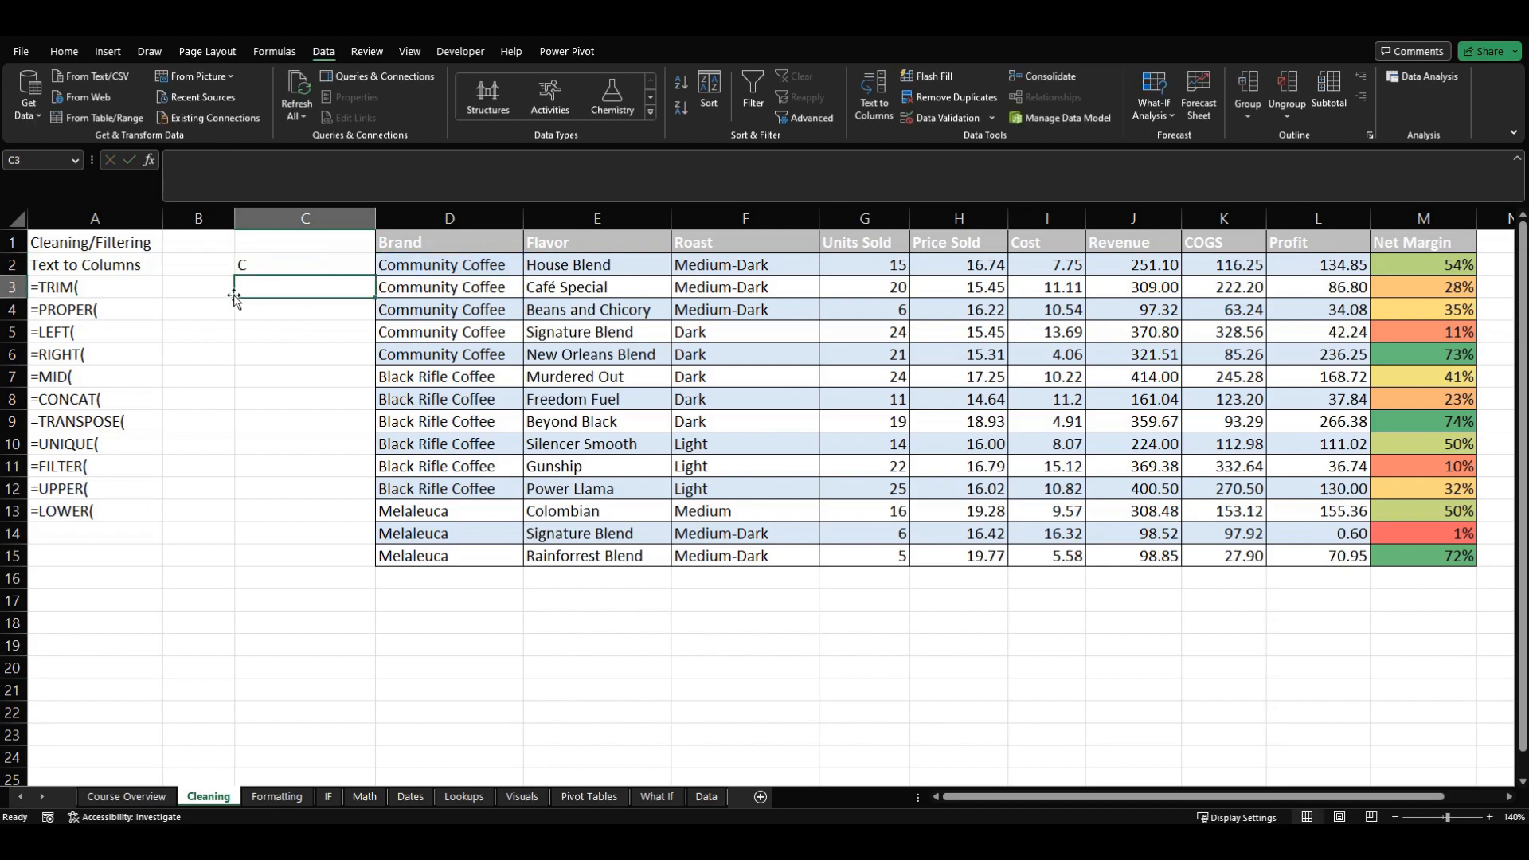
Try extracting four characters with the LEFT formula in C2, and return it to one character
{"action": "left_click", "coordinate": [270, 268]}
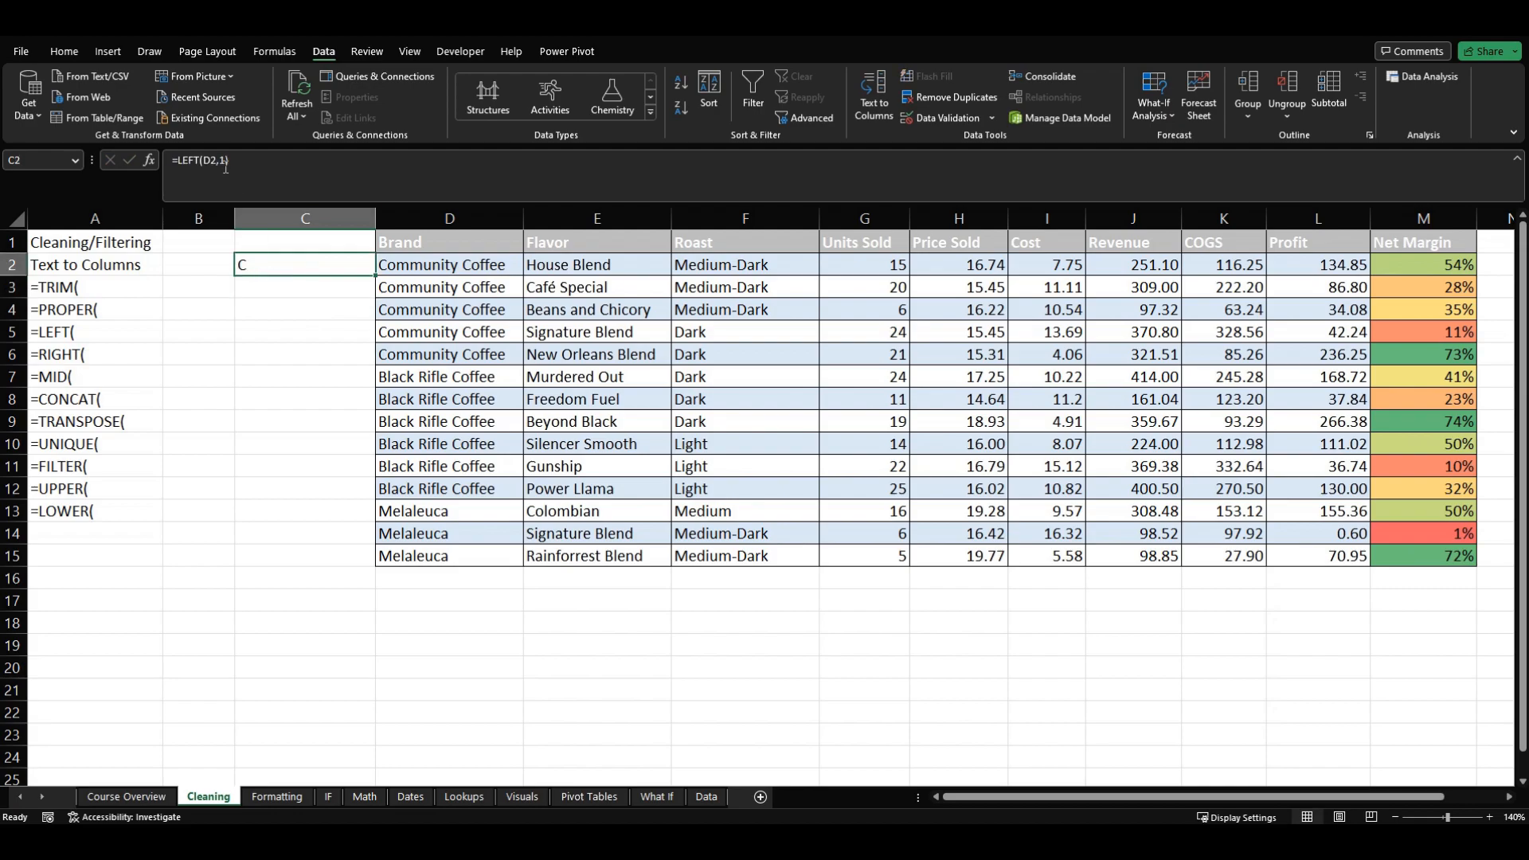
{"action": "left_click", "coordinate": [225, 168]}
{"action": "key", "text": "BackSpace"}
{"action": "type", "text": "4"}
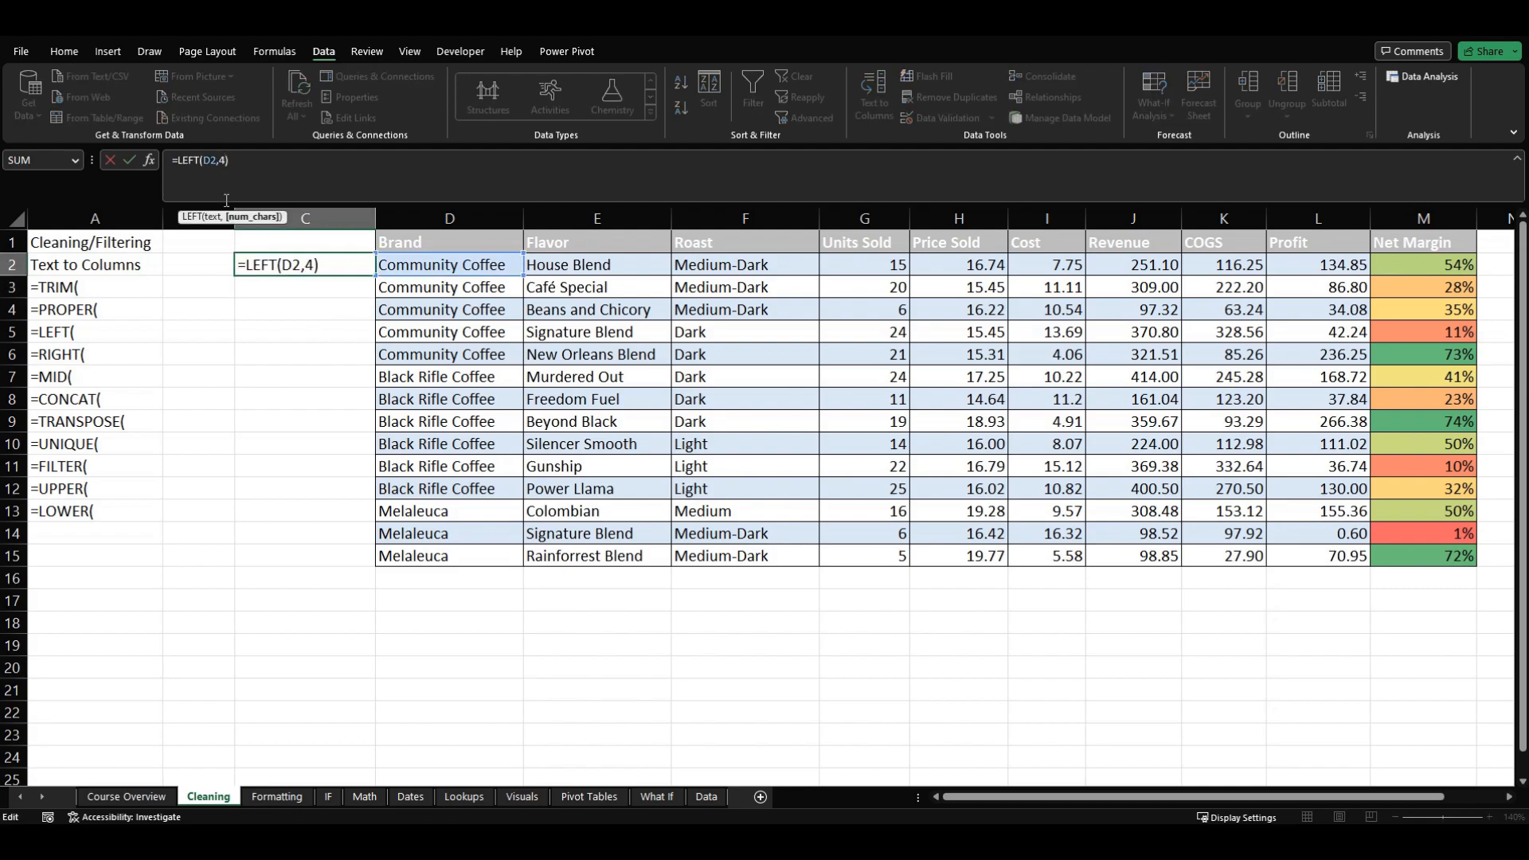
{"action": "key", "text": "Return"}
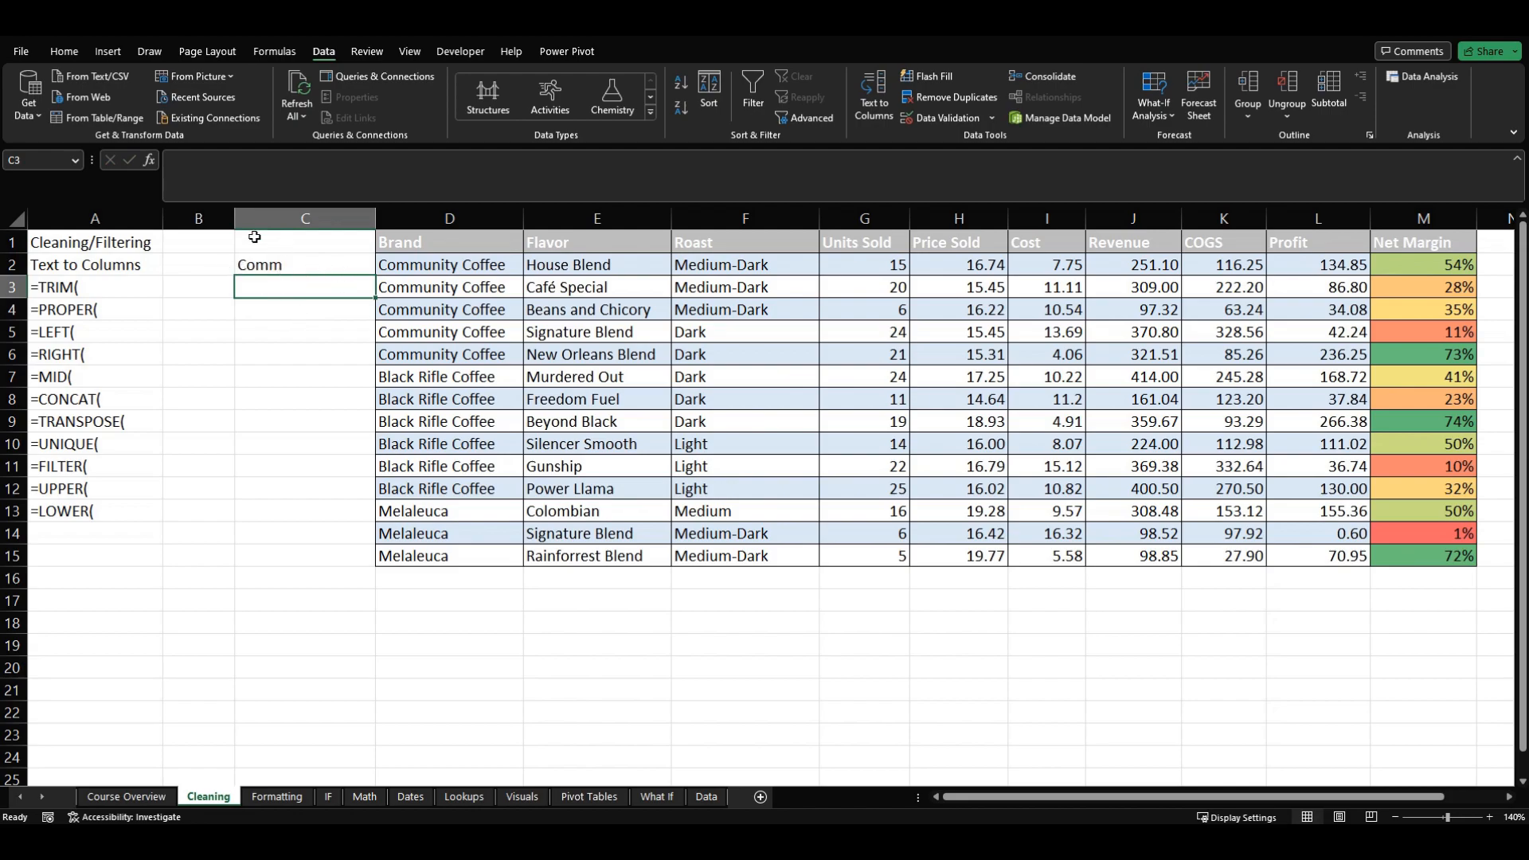
{"action": "left_click", "coordinate": [292, 266]}
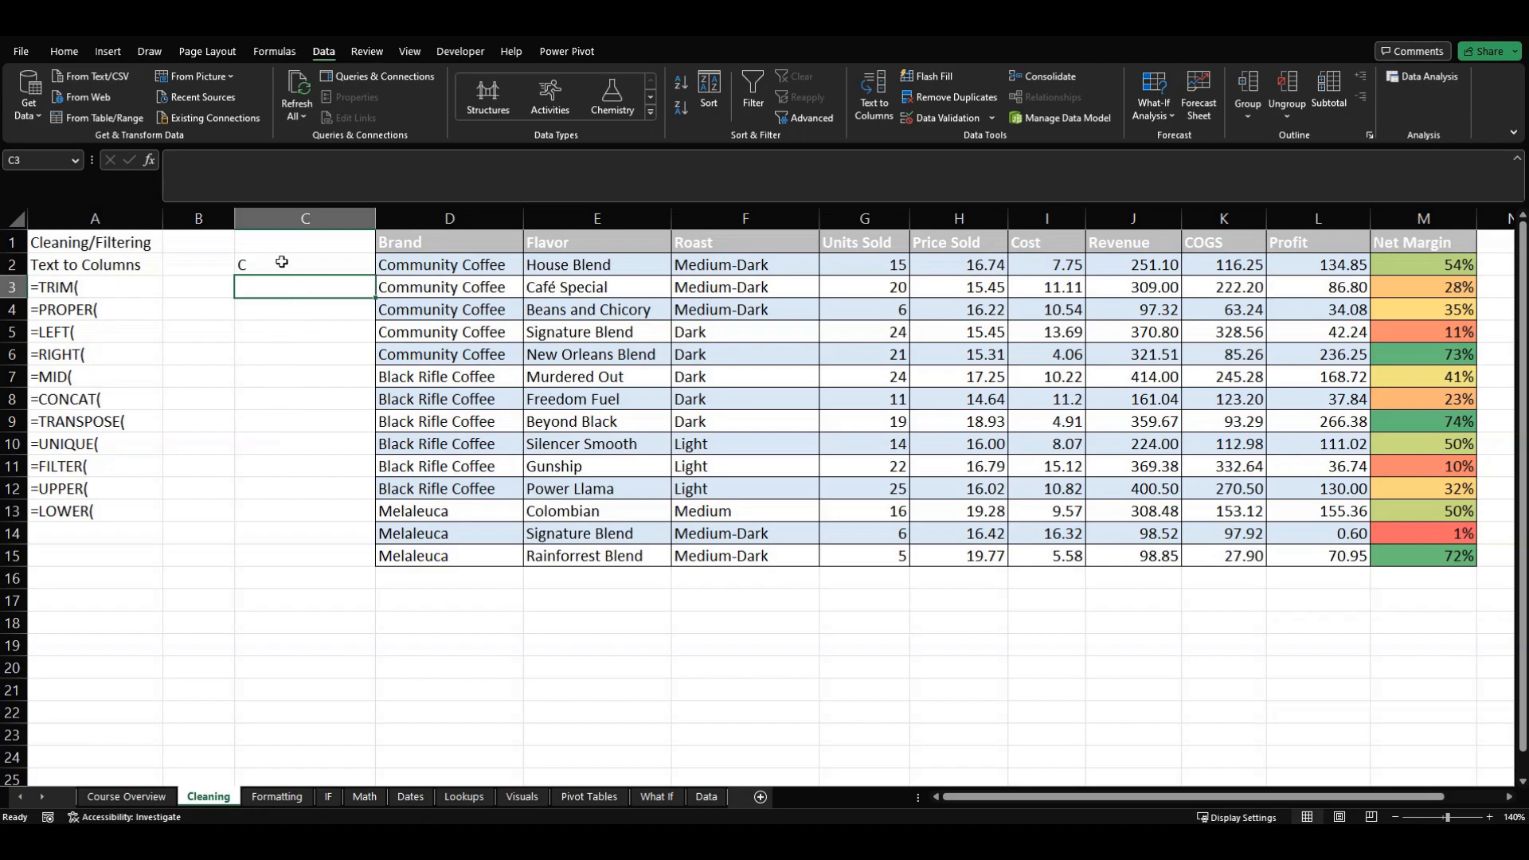
Extend the C2 formula to =LEFT(D2,1)&1 and fill it down to C15
{"action": "left_click", "coordinate": [282, 264]}
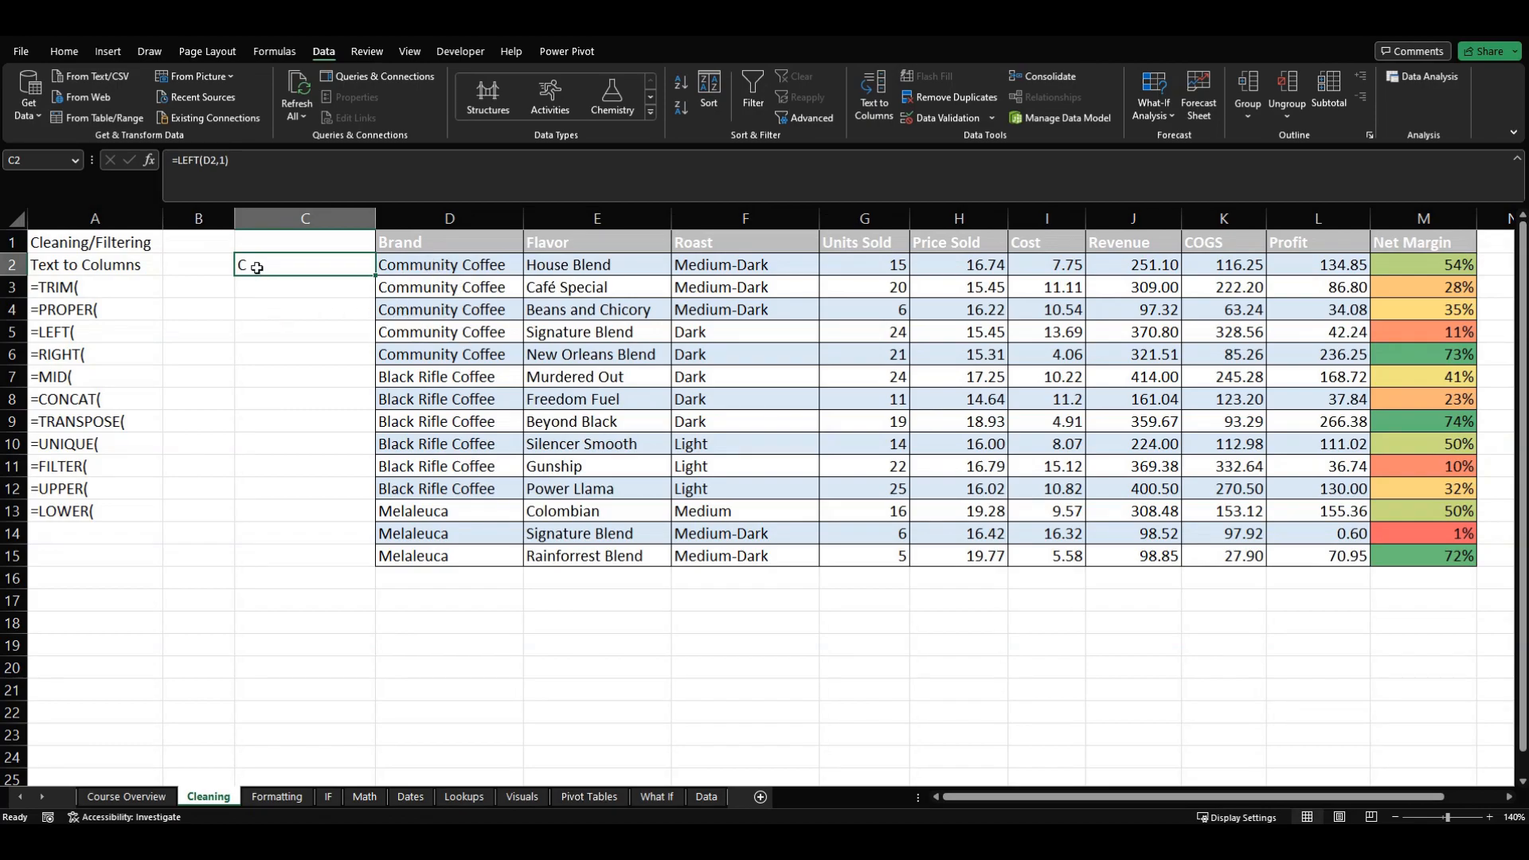
{"action": "left_click", "coordinate": [275, 161]}
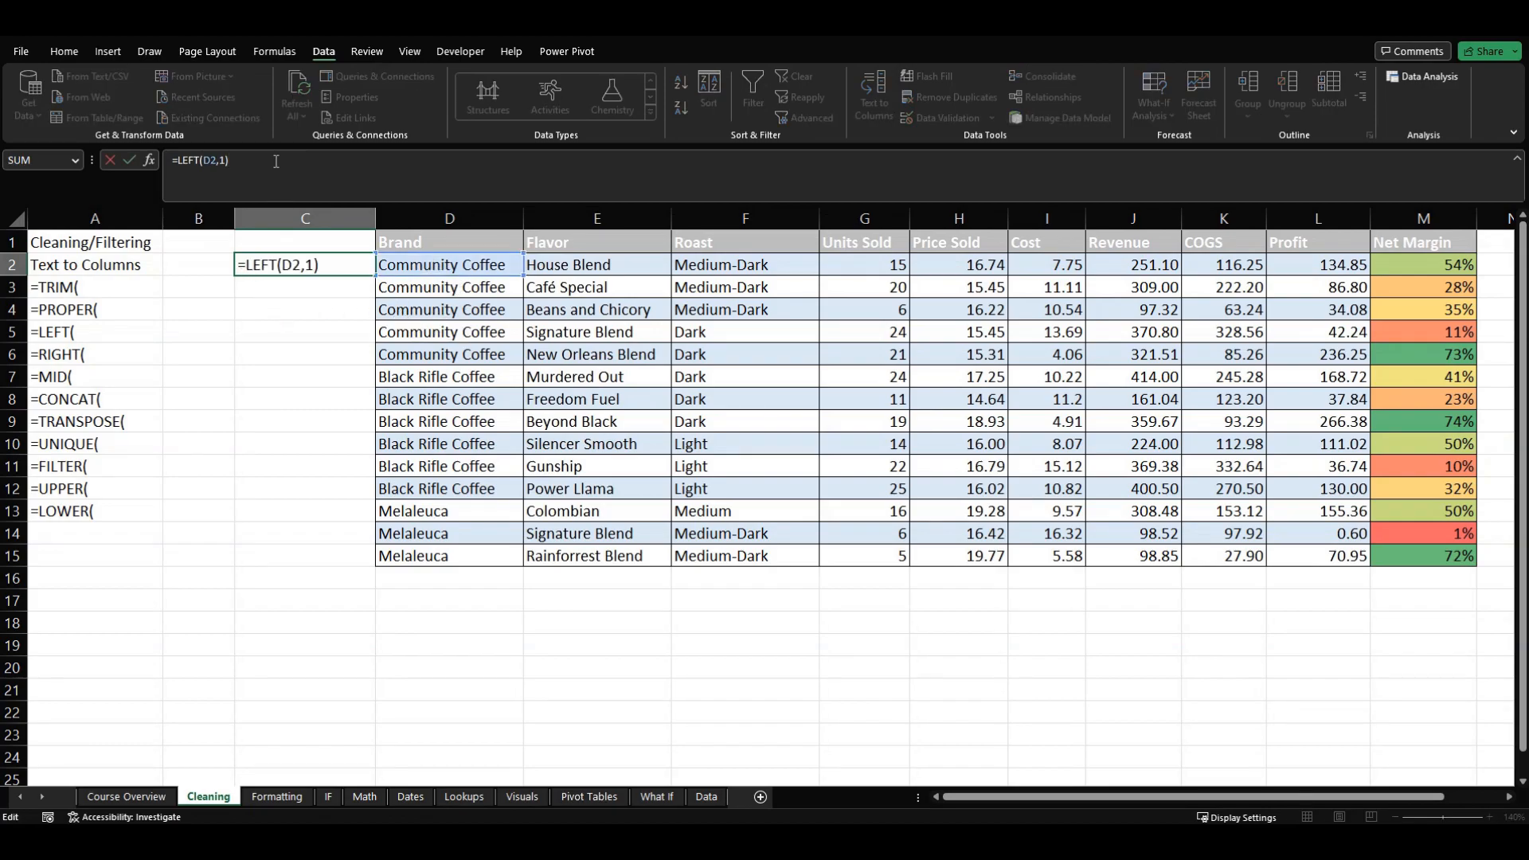
{"action": "type", "text": "&1"}
{"action": "key", "text": "ctrl+Return"}
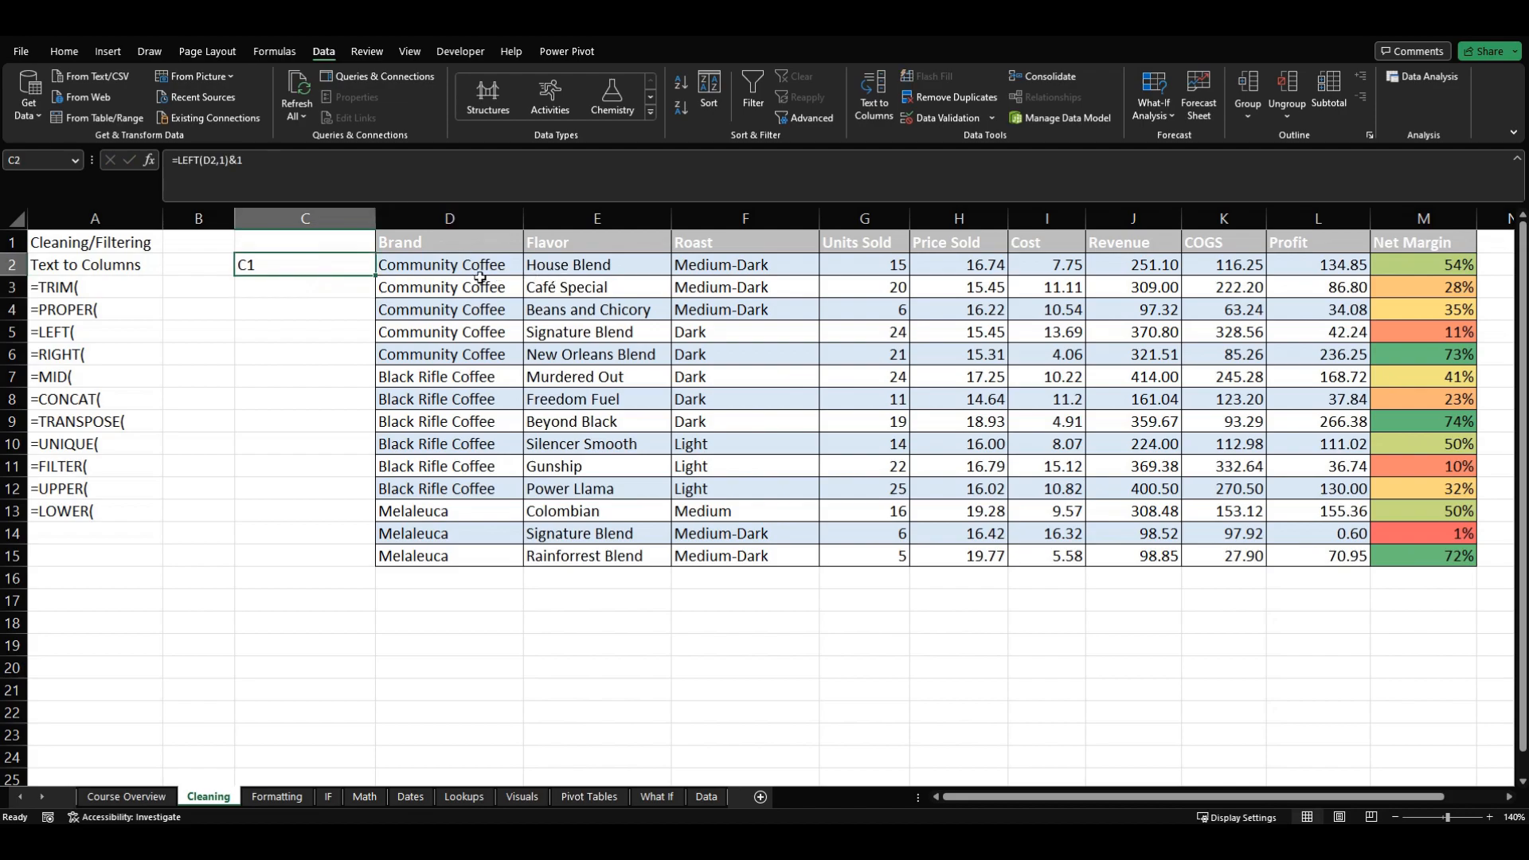
{"action": "left_click_drag", "start_coordinate": [375, 276], "coordinate": [375, 567]}
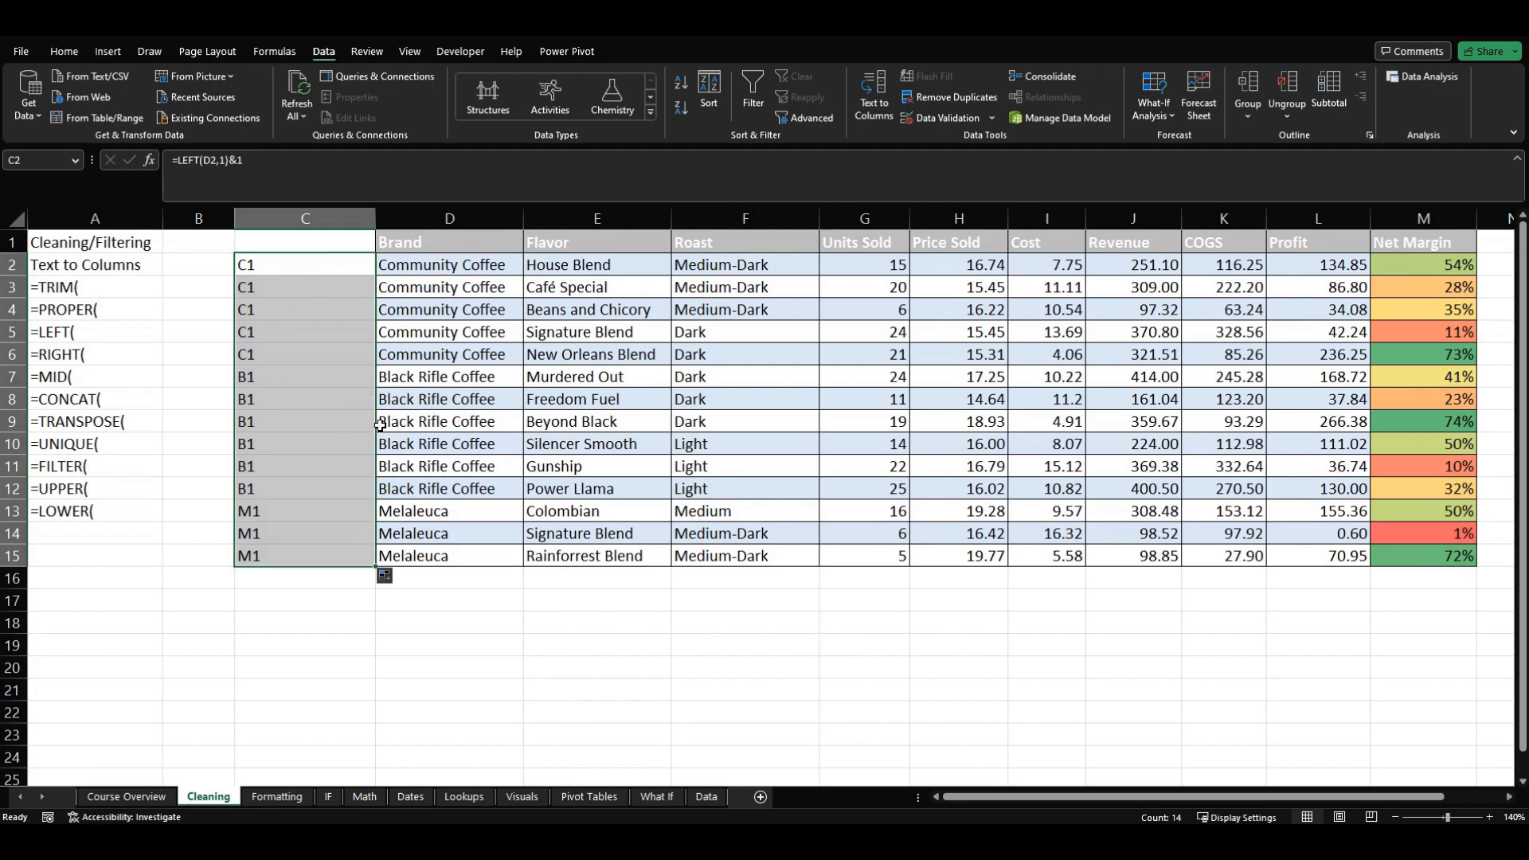
{"action": "left_click", "coordinate": [306, 554]}
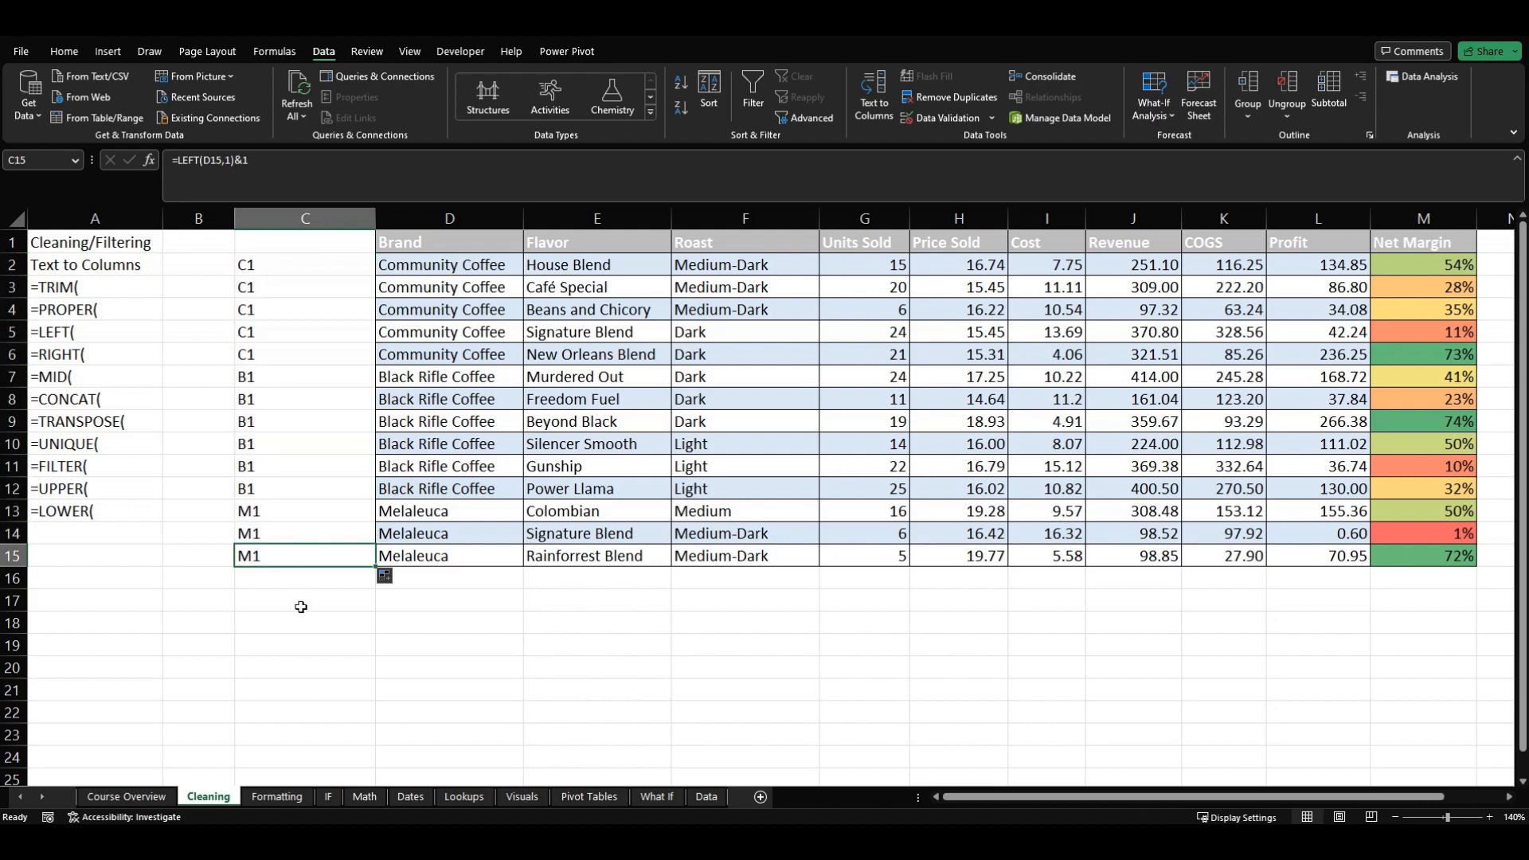
{"action": "left_click", "coordinate": [307, 629]}
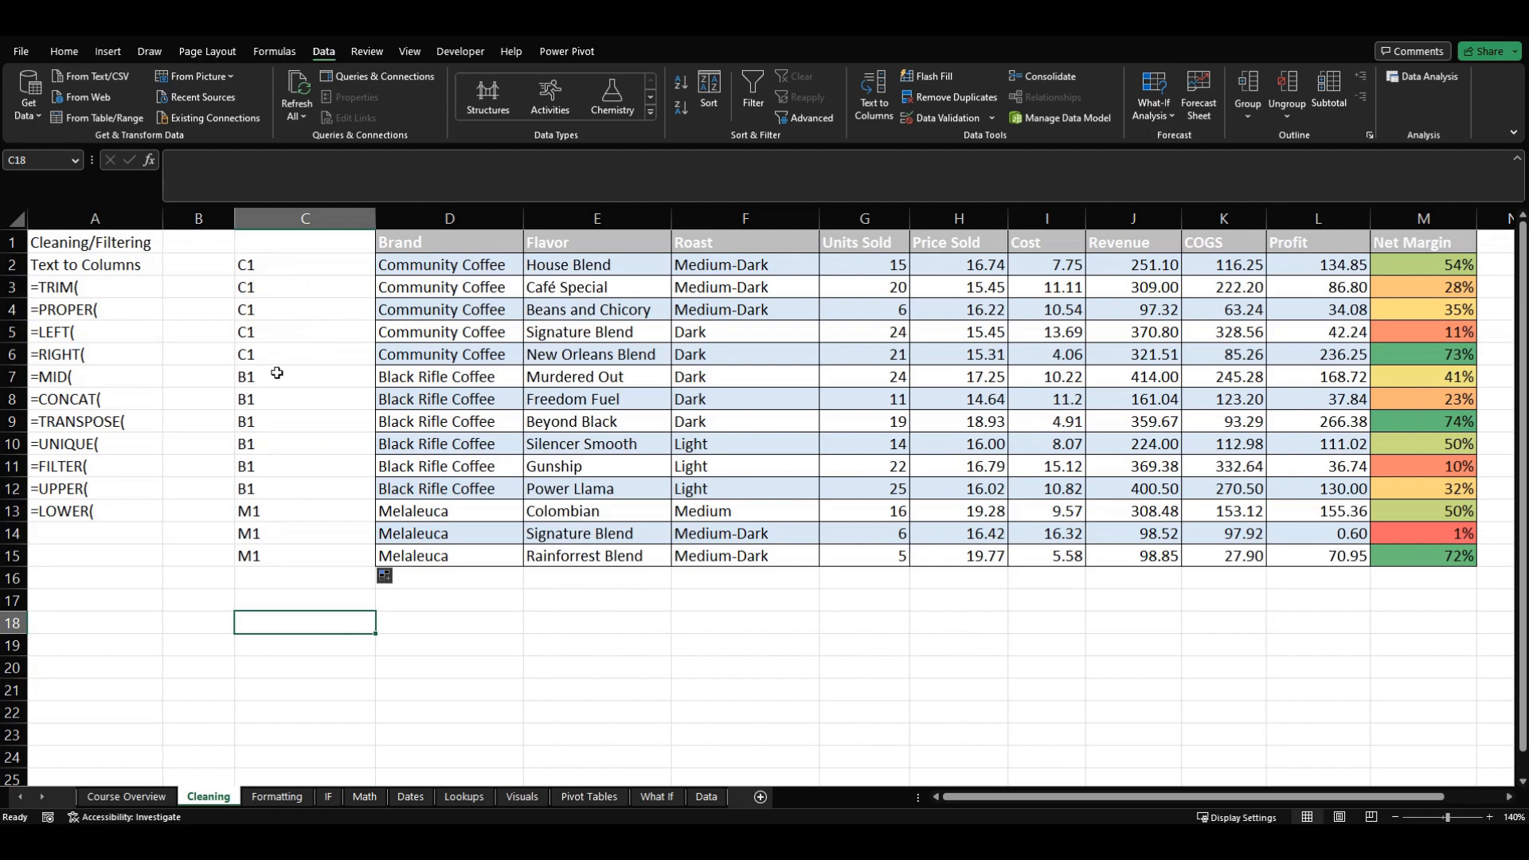
Delete the LEFT formula results in C2:C15
{"action": "left_click", "coordinate": [297, 268]}
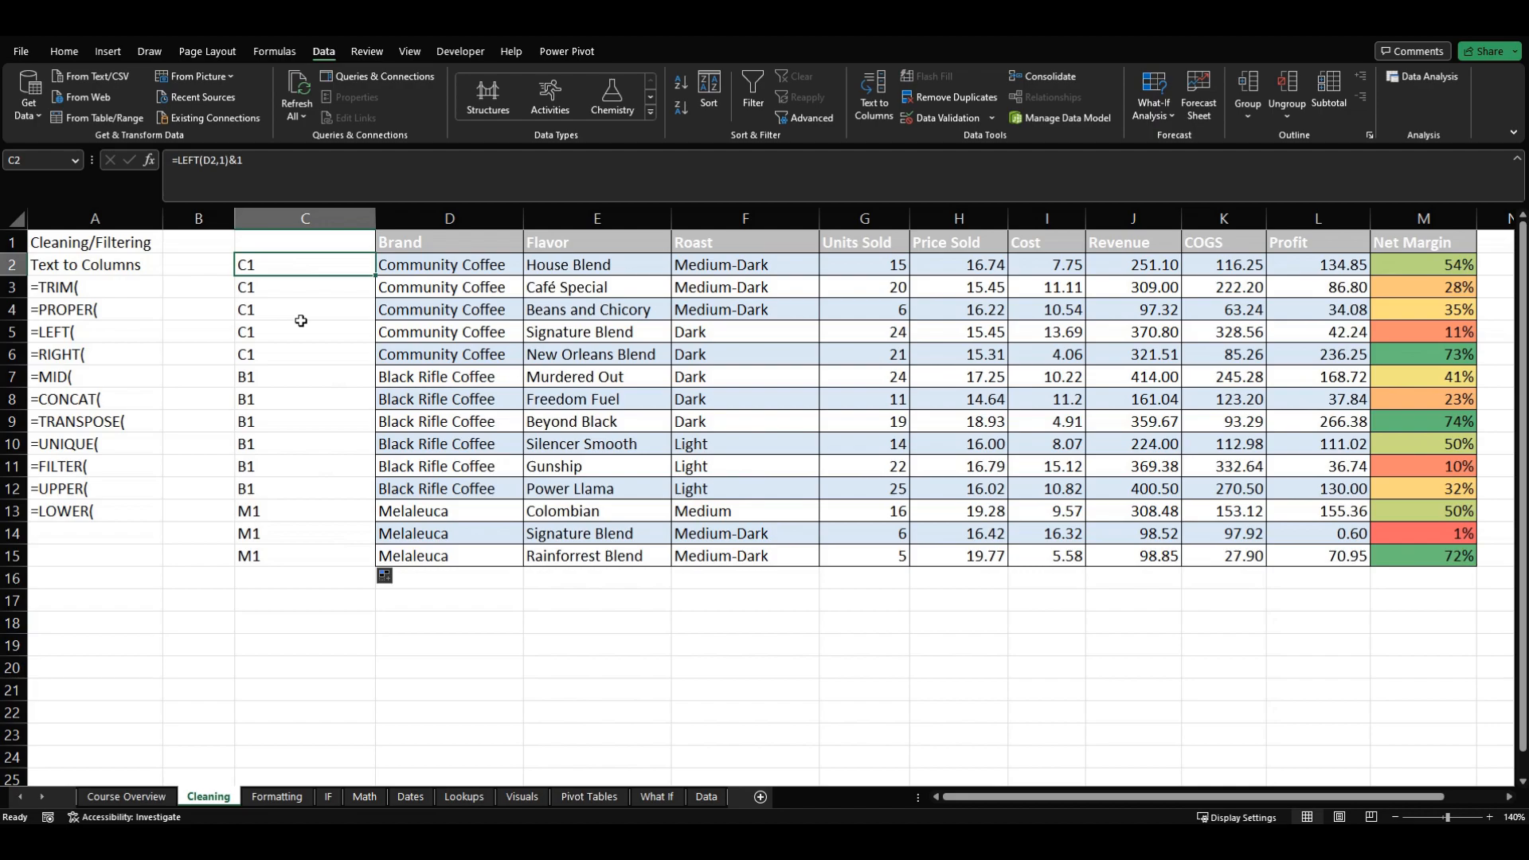
{"action": "key", "text": "Delete"}
{"action": "left_click_drag", "start_coordinate": [297, 287], "coordinate": [297, 557]}
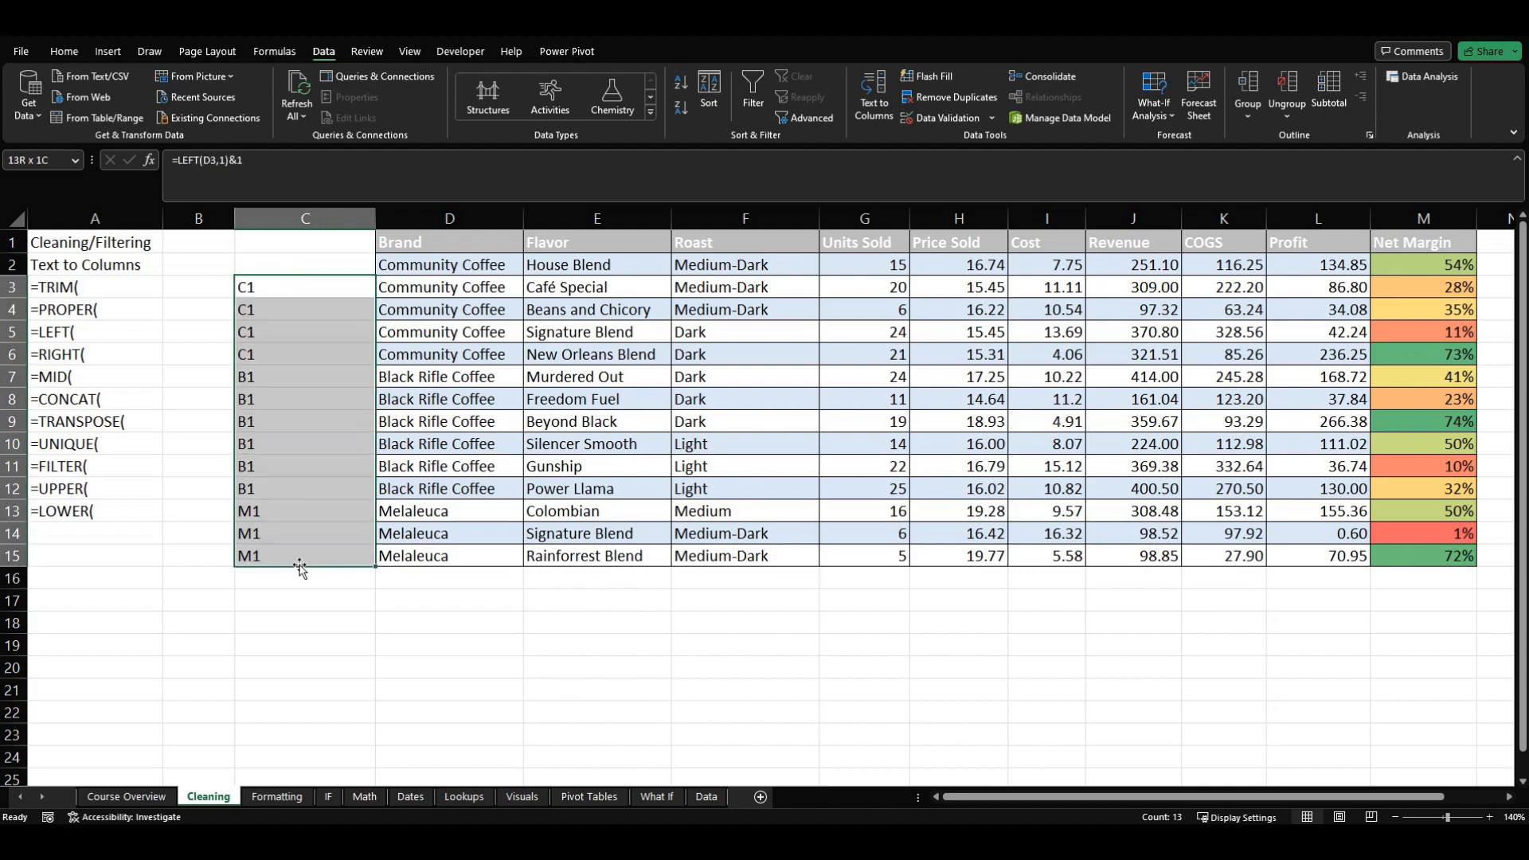
{"action": "key", "text": "Delete"}
{"action": "left_click", "coordinate": [297, 283]}
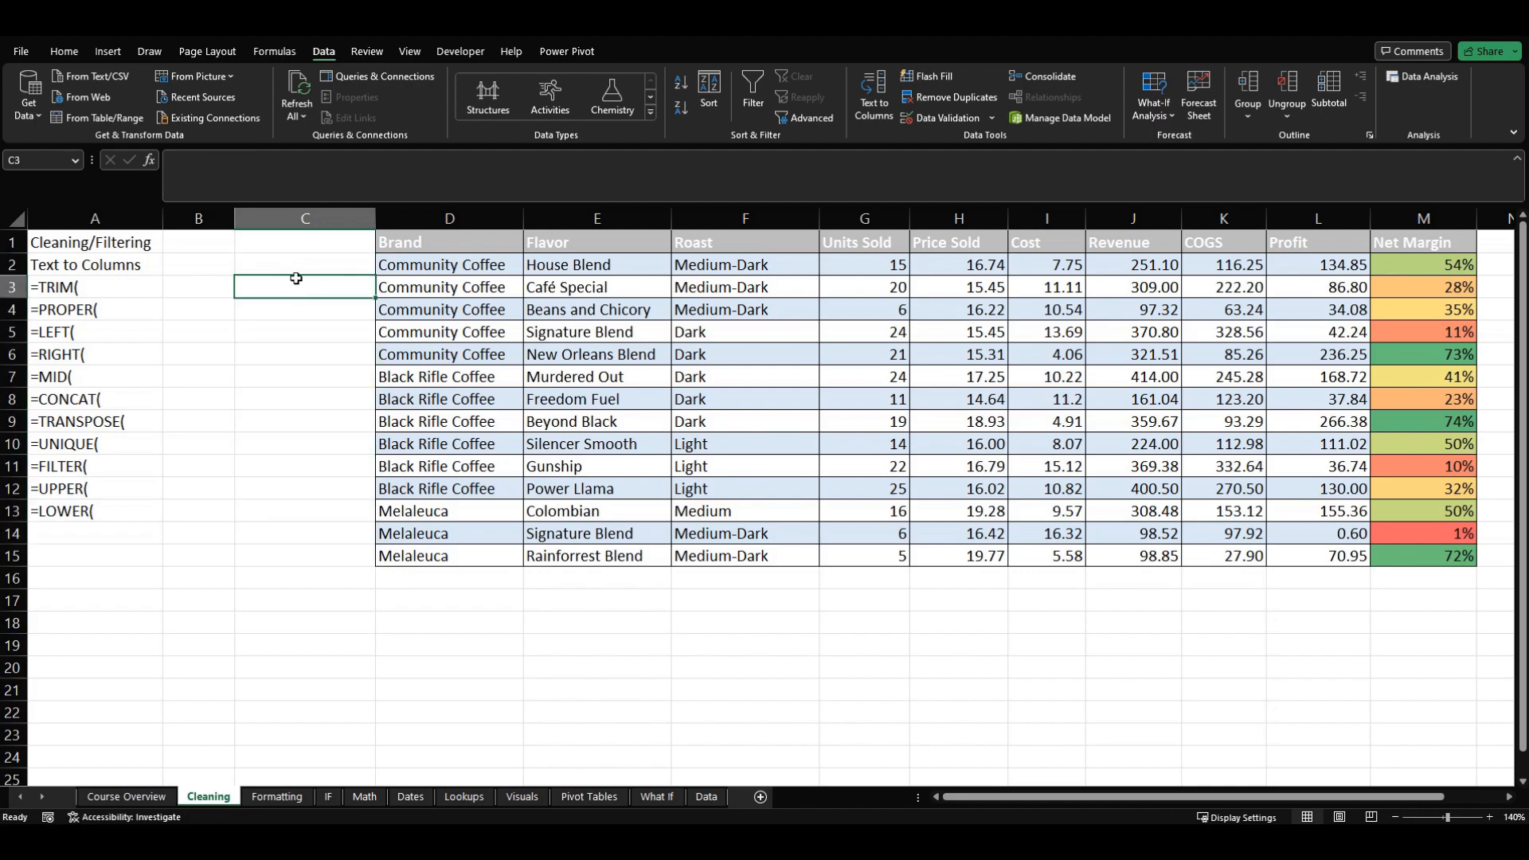
Enter =RIGHT(D2,7) in C2 to extract the last seven characters of the brand name
{"action": "left_click", "coordinate": [297, 270]}
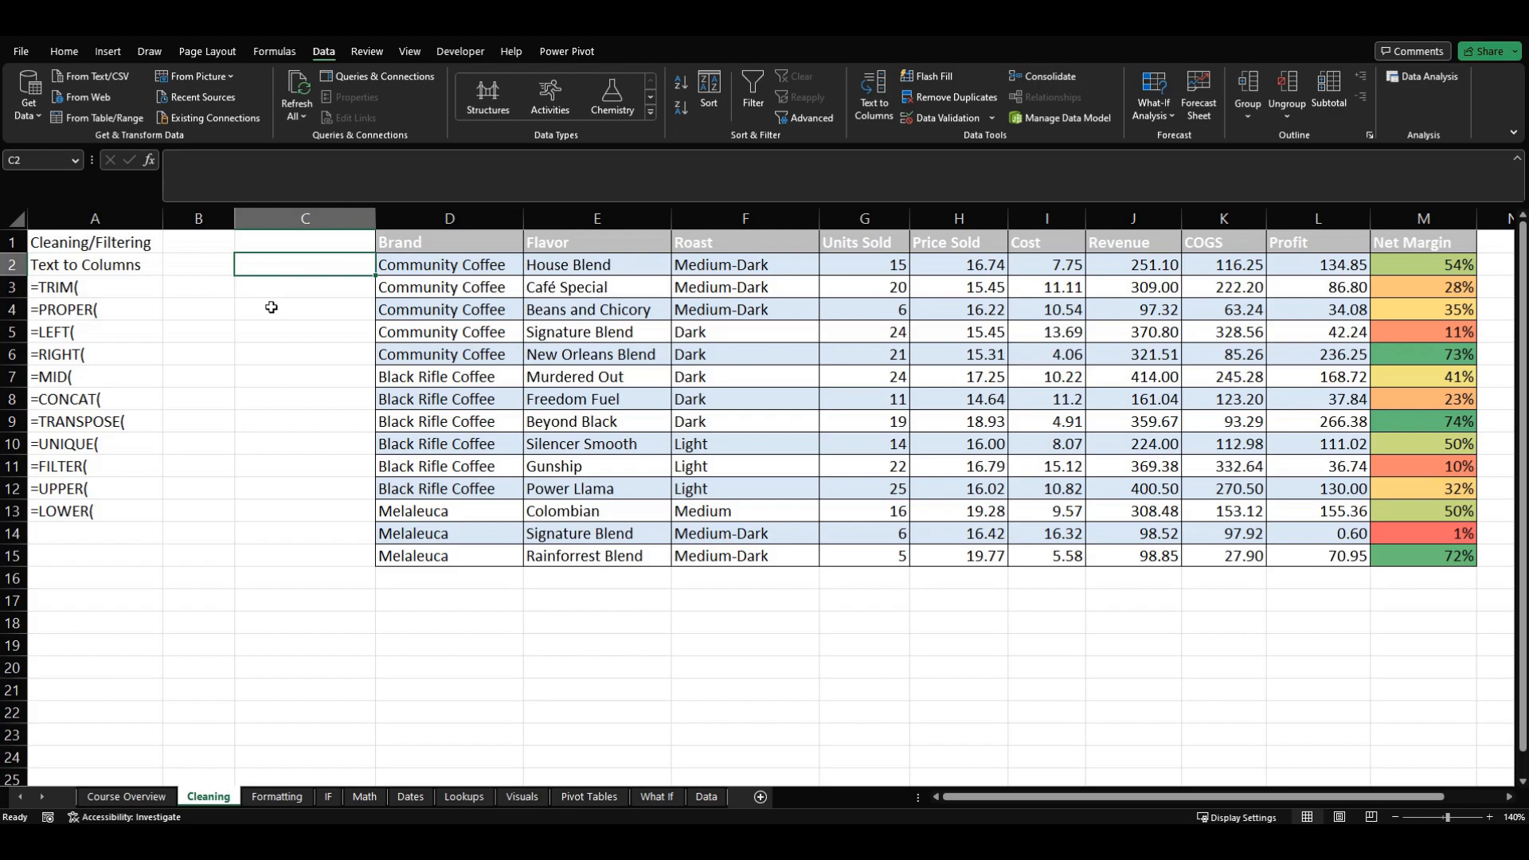
{"action": "type", "text": "=RIGHT("}
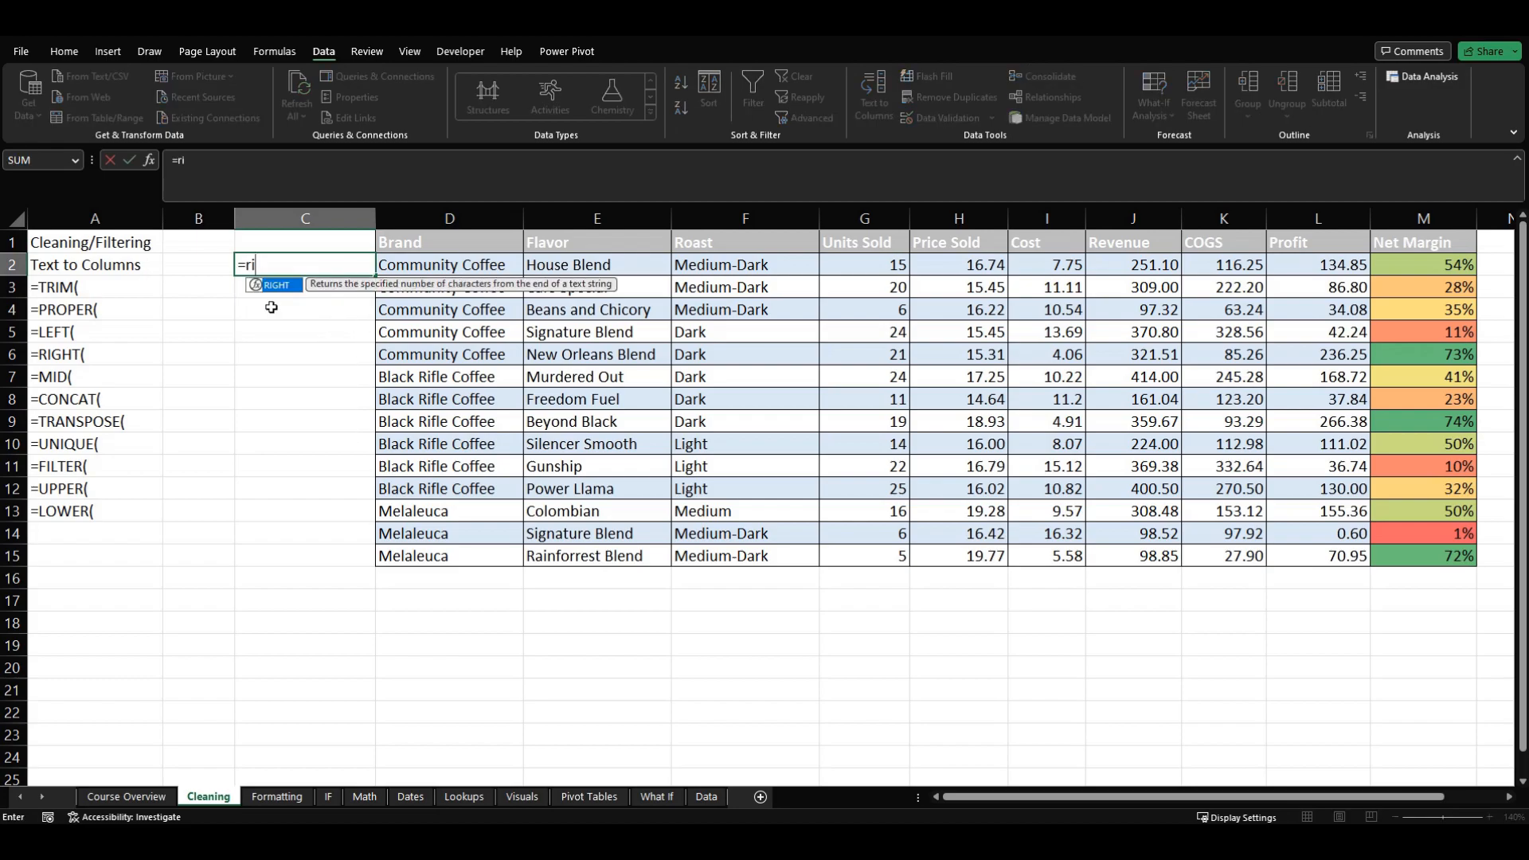
{"action": "key", "text": "Right"}
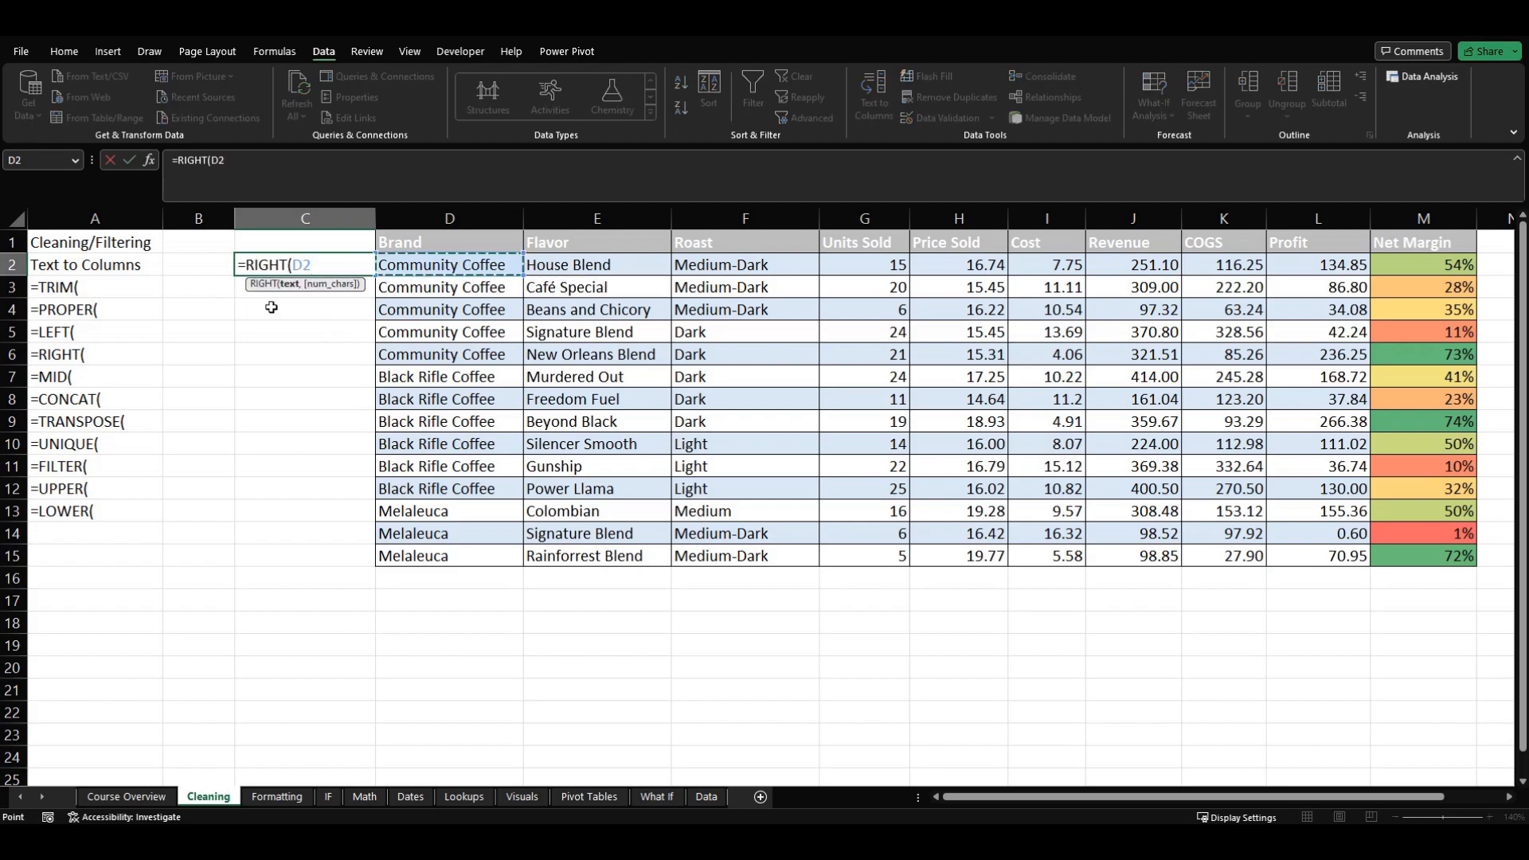
{"action": "type", "text": ","}
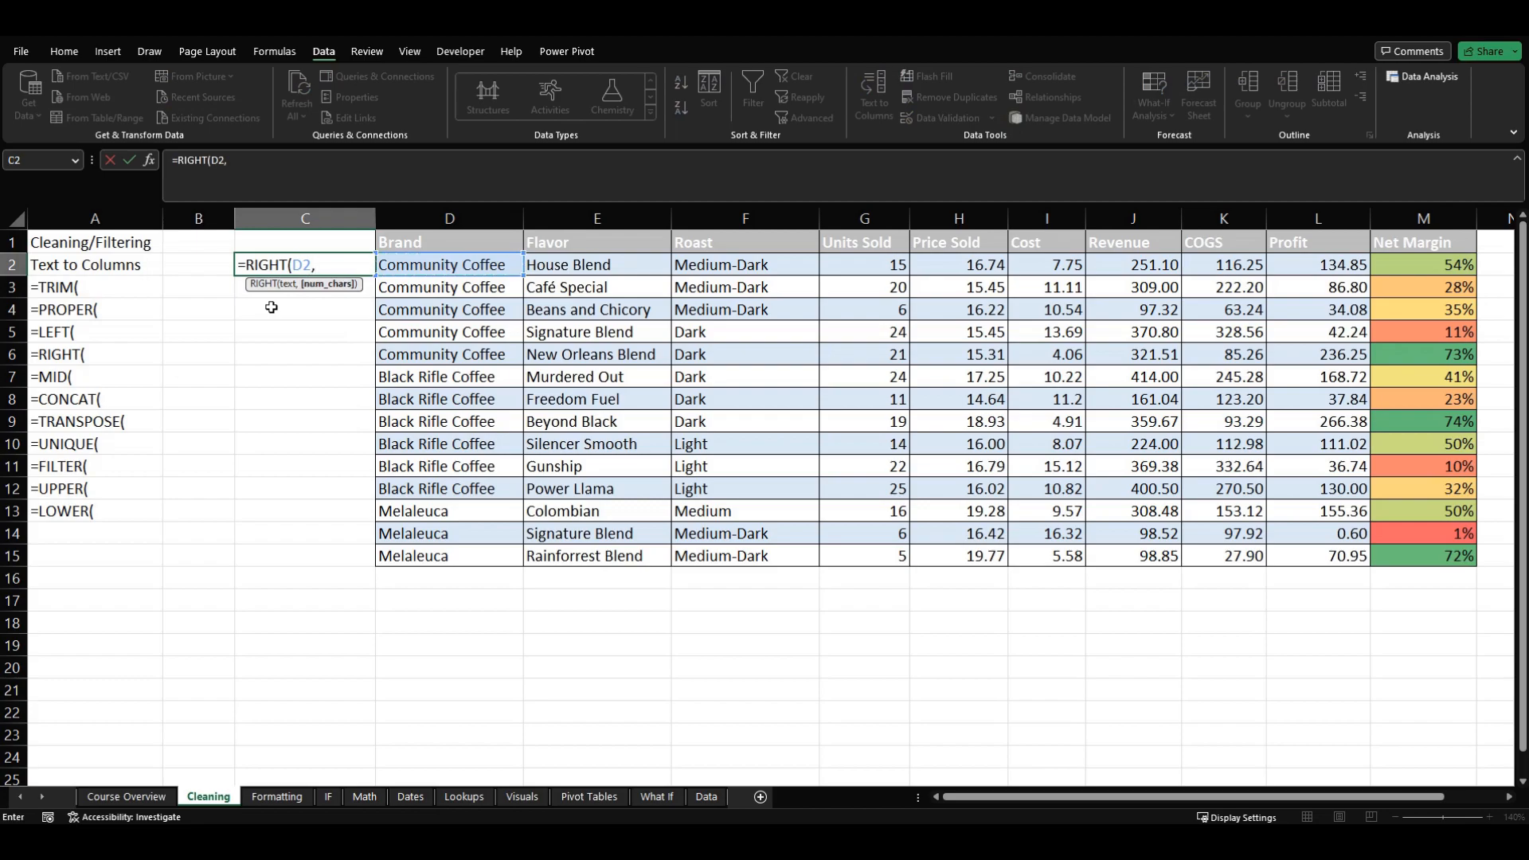
{"action": "type", "text": "7)"}
{"action": "key", "text": "Return"}
{"action": "key", "text": "Up"}
{"action": "key", "text": "Down"}
{"action": "key", "text": "Up"}
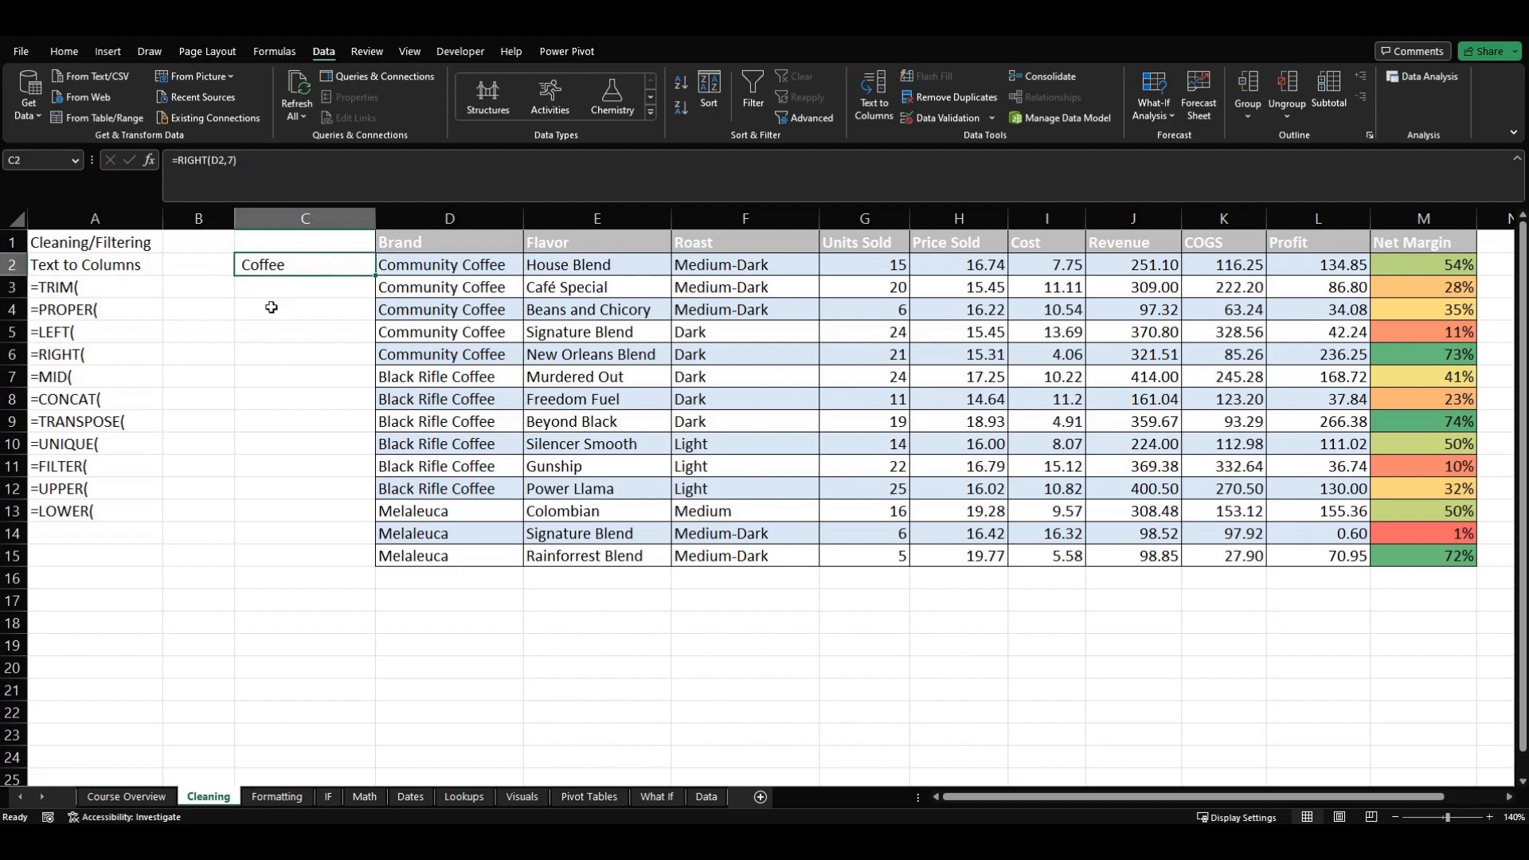
Replace the RIGHT formula in C2 with =MID(D2,1,8) to extract eight characters from the start of the brand name
{"action": "key", "text": "Delete"}
{"action": "type", "text": "=m"}
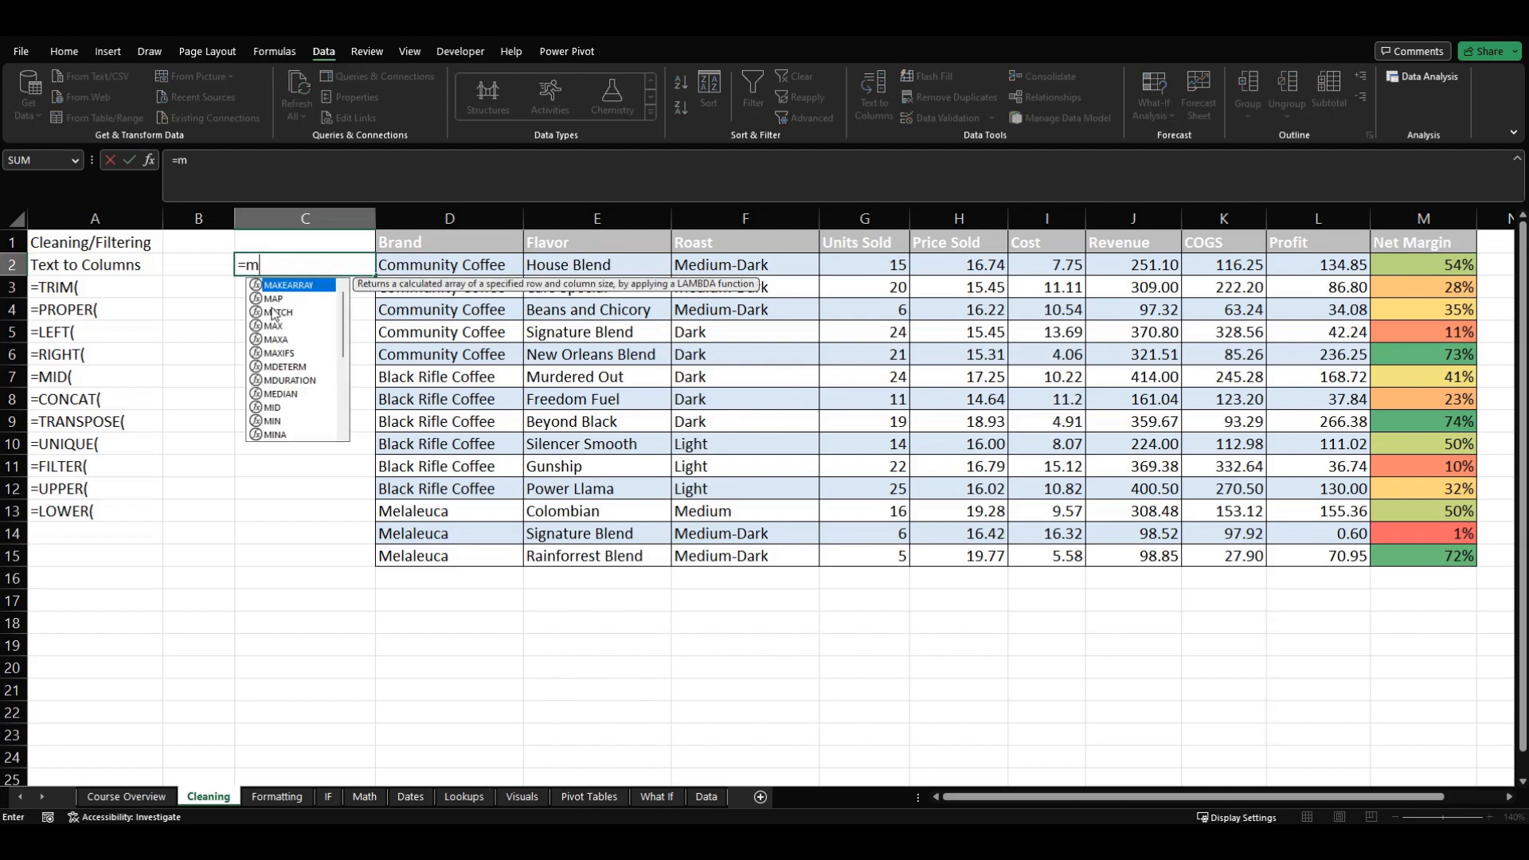
{"action": "type", "text": "id"}
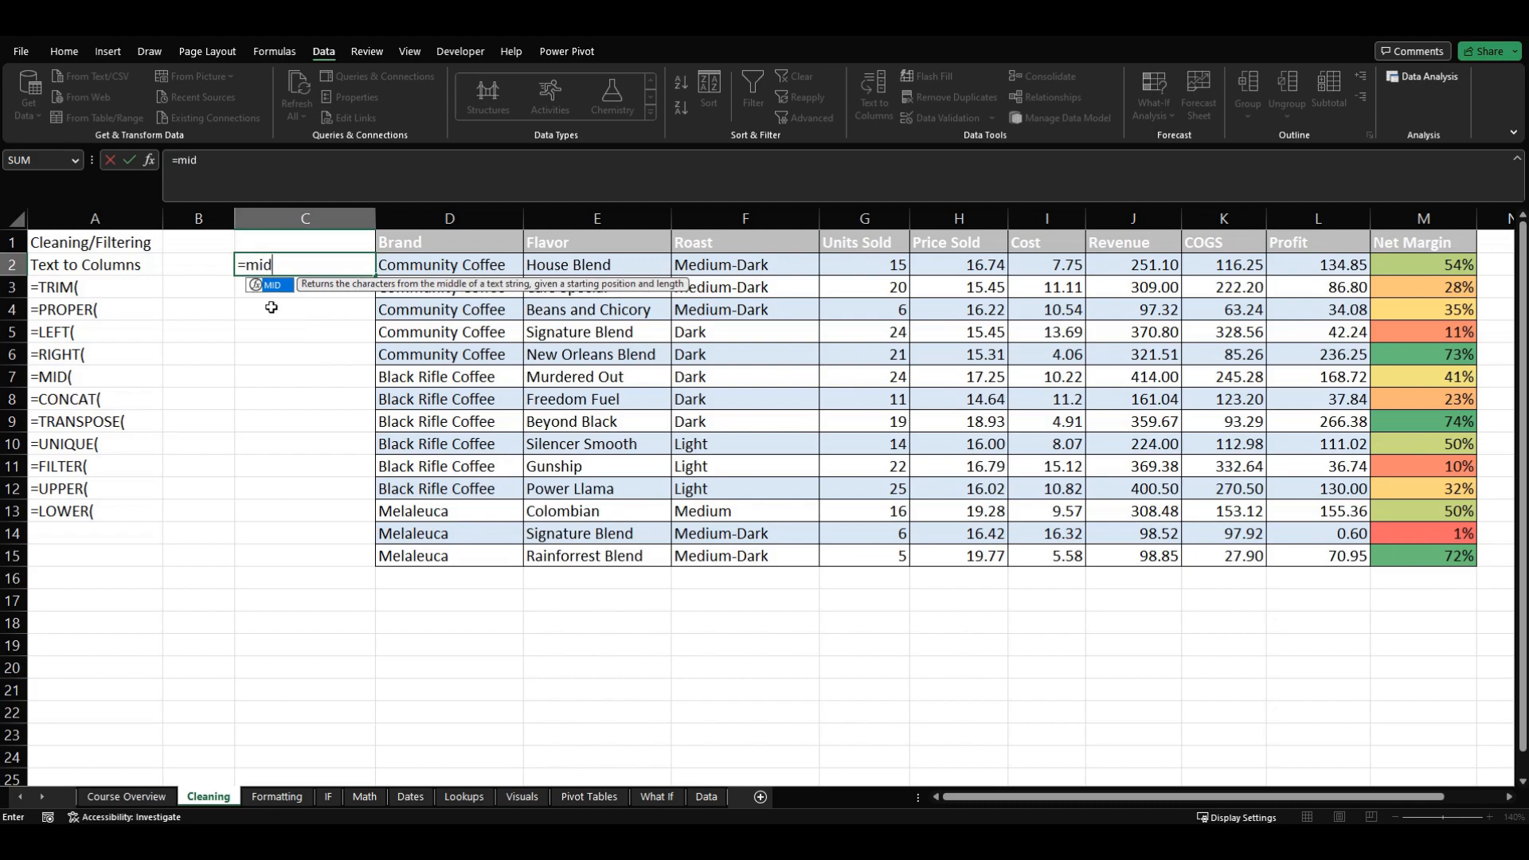
{"action": "key", "text": "Tab"}
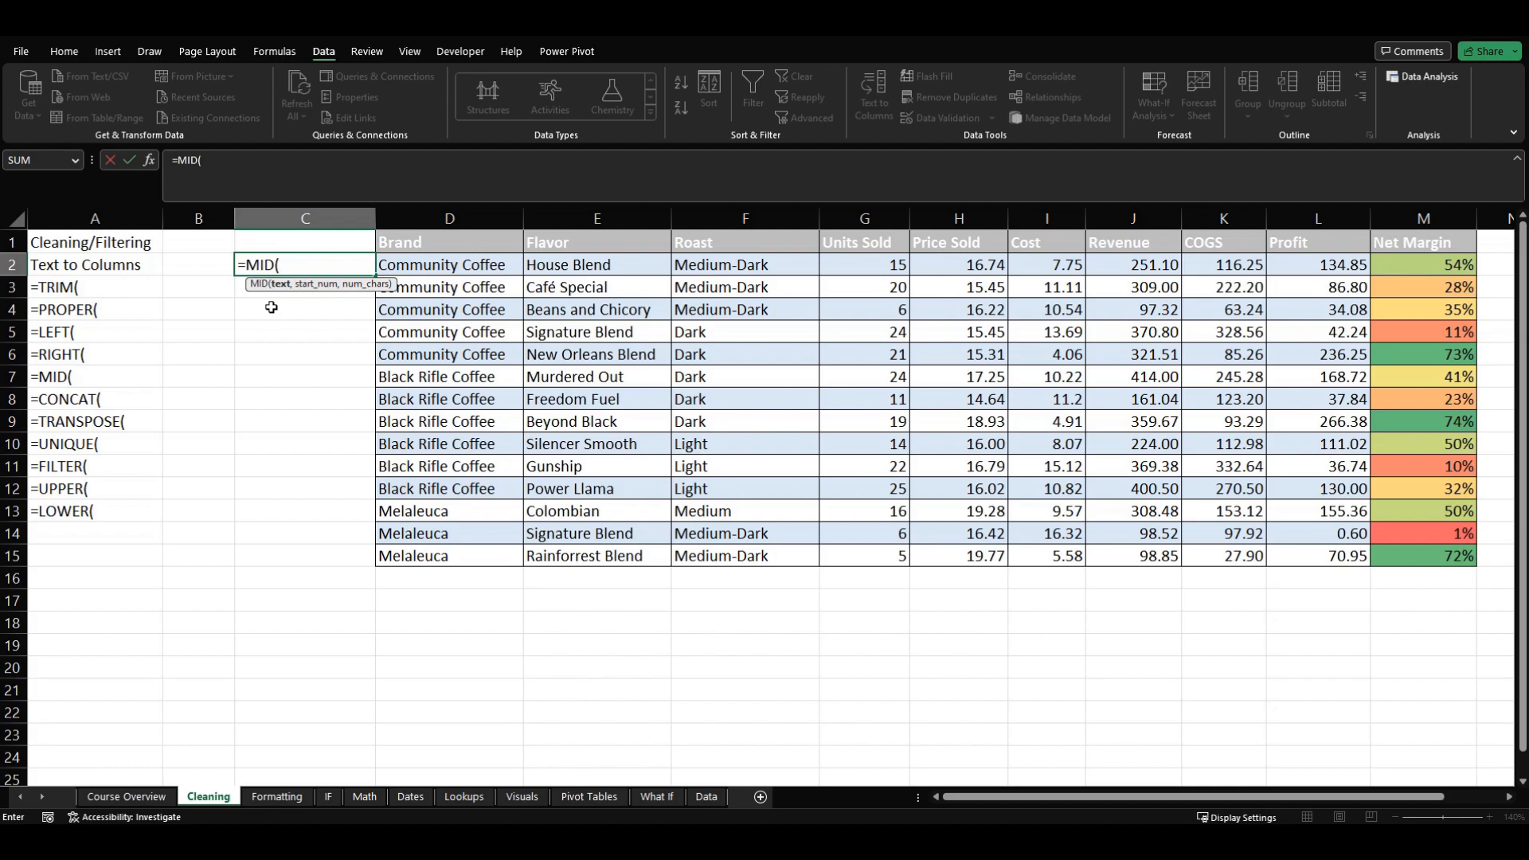
{"action": "key", "text": "Right"}
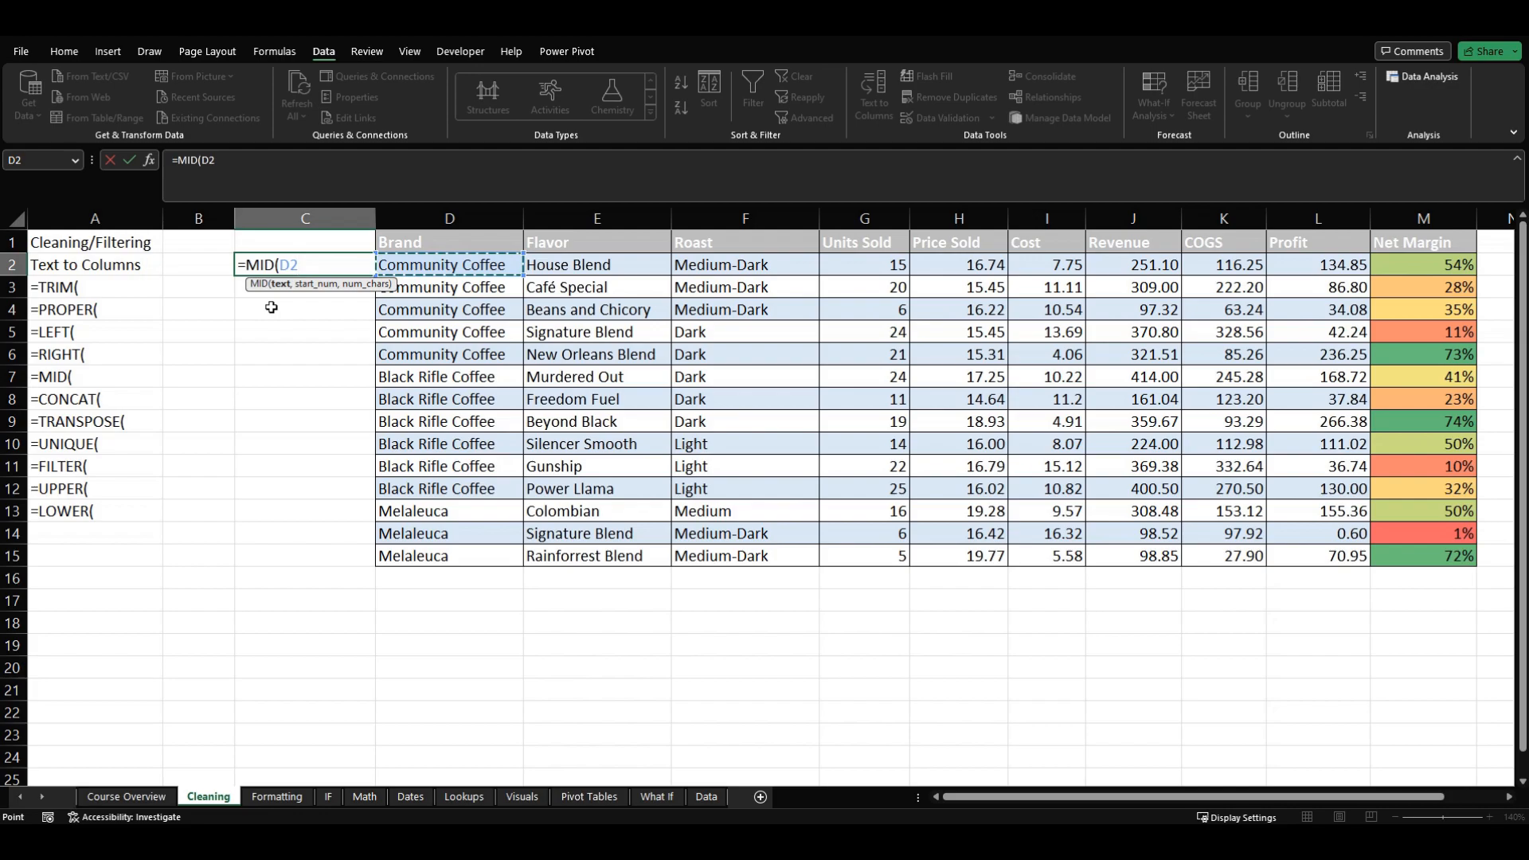
{"action": "type", "text": ","}
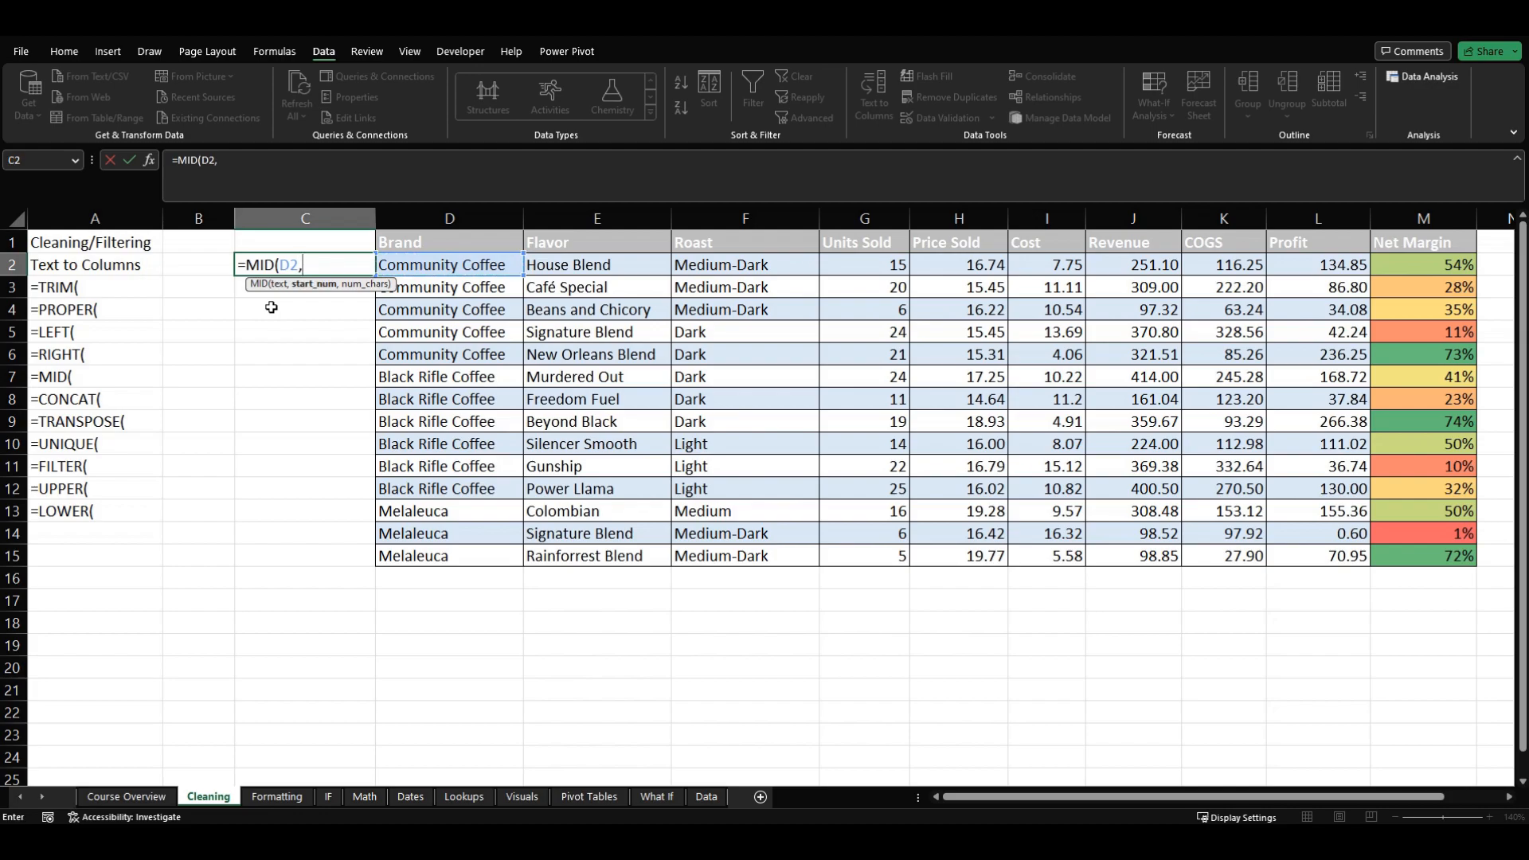
{"action": "type", "text": "1,8)"}
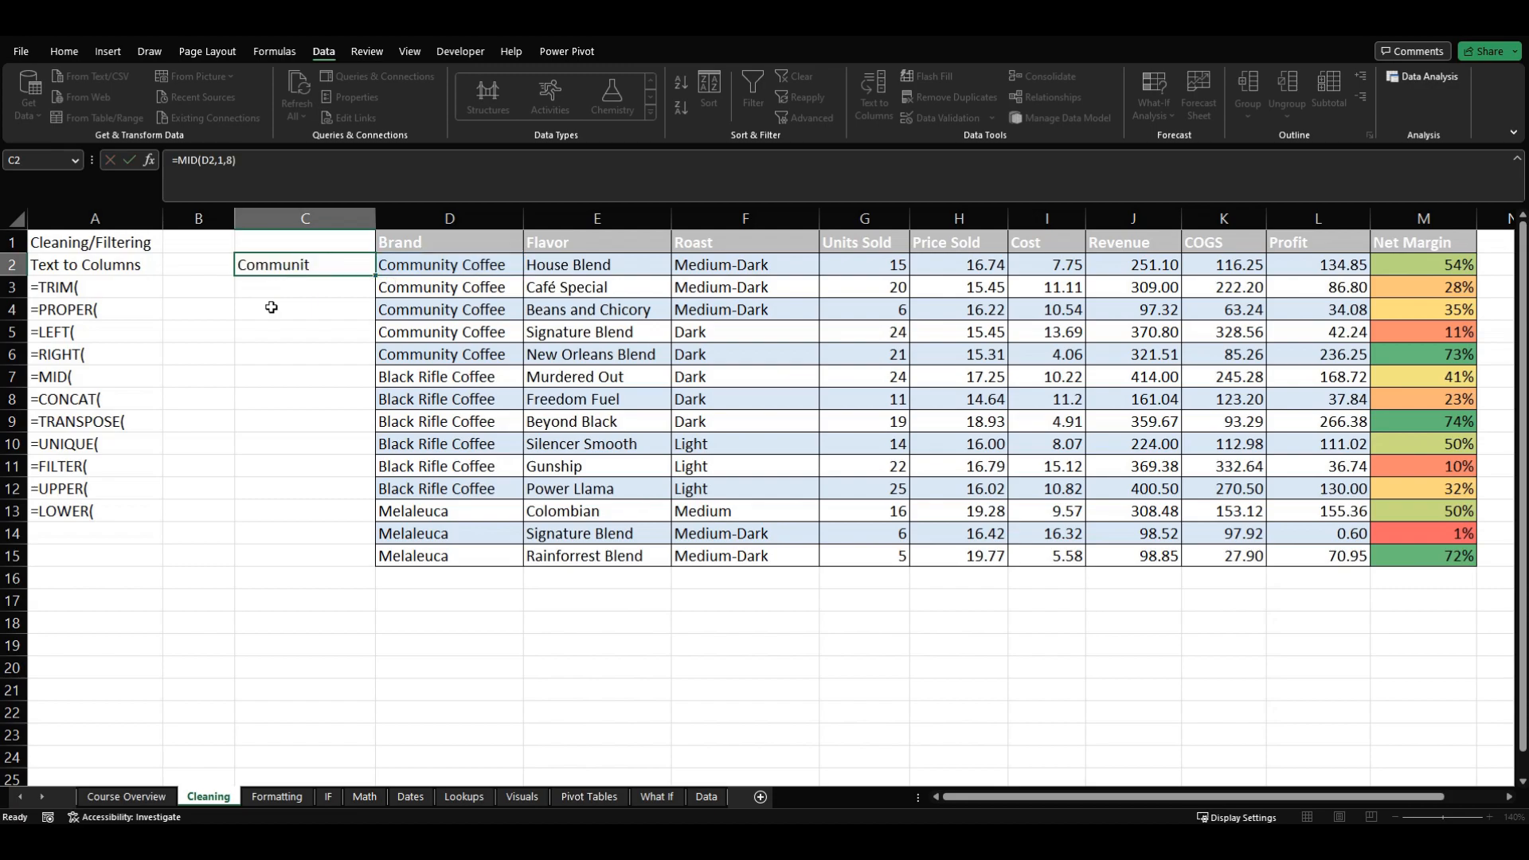
{"action": "key", "text": "Return"}
{"action": "key", "text": "Up"}
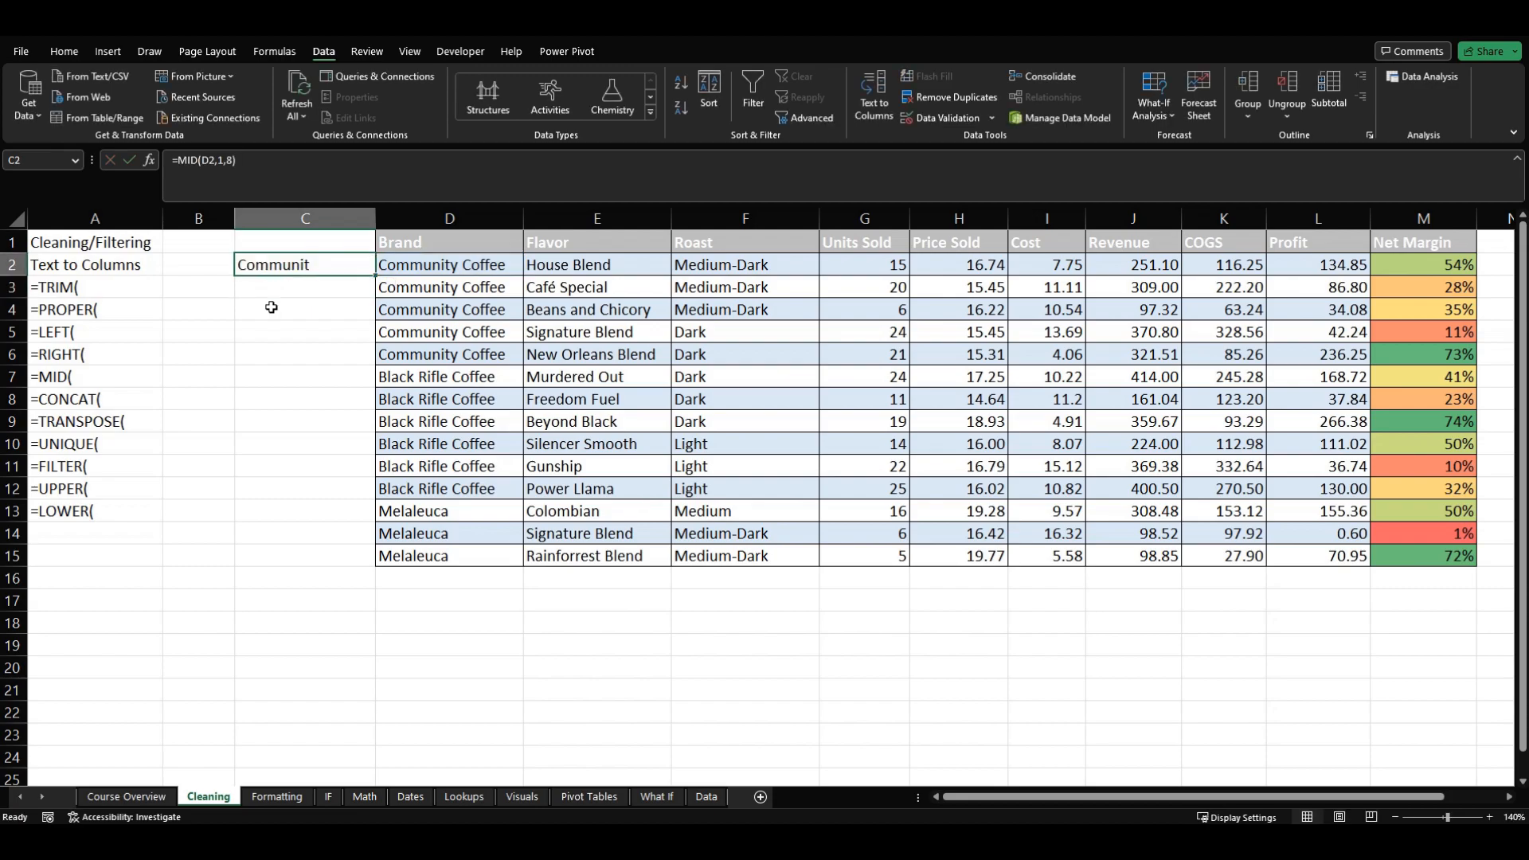
Set the starting position of the MID formula in C2 to 4, making it =MID(D2,4,8)
{"action": "key", "text": "F2"}
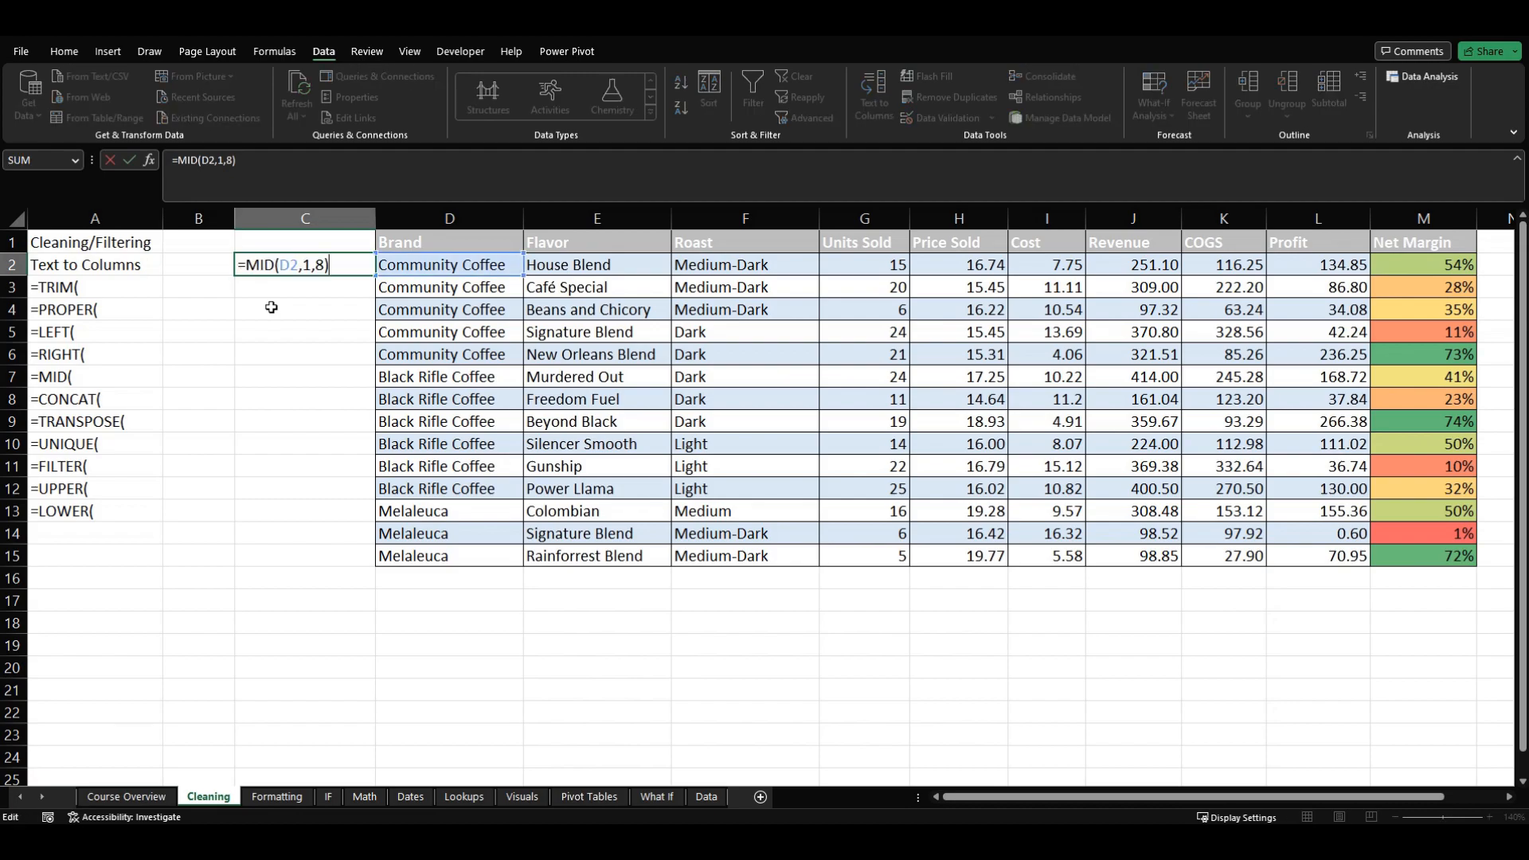
{"action": "key", "text": "Left"}
{"action": "key", "text": "Left"}
{"action": "key", "text": "Left"}
{"action": "key", "text": "BackSpace"}
{"action": "type", "text": "4"}
{"action": "key", "text": "ctrl+Return"}
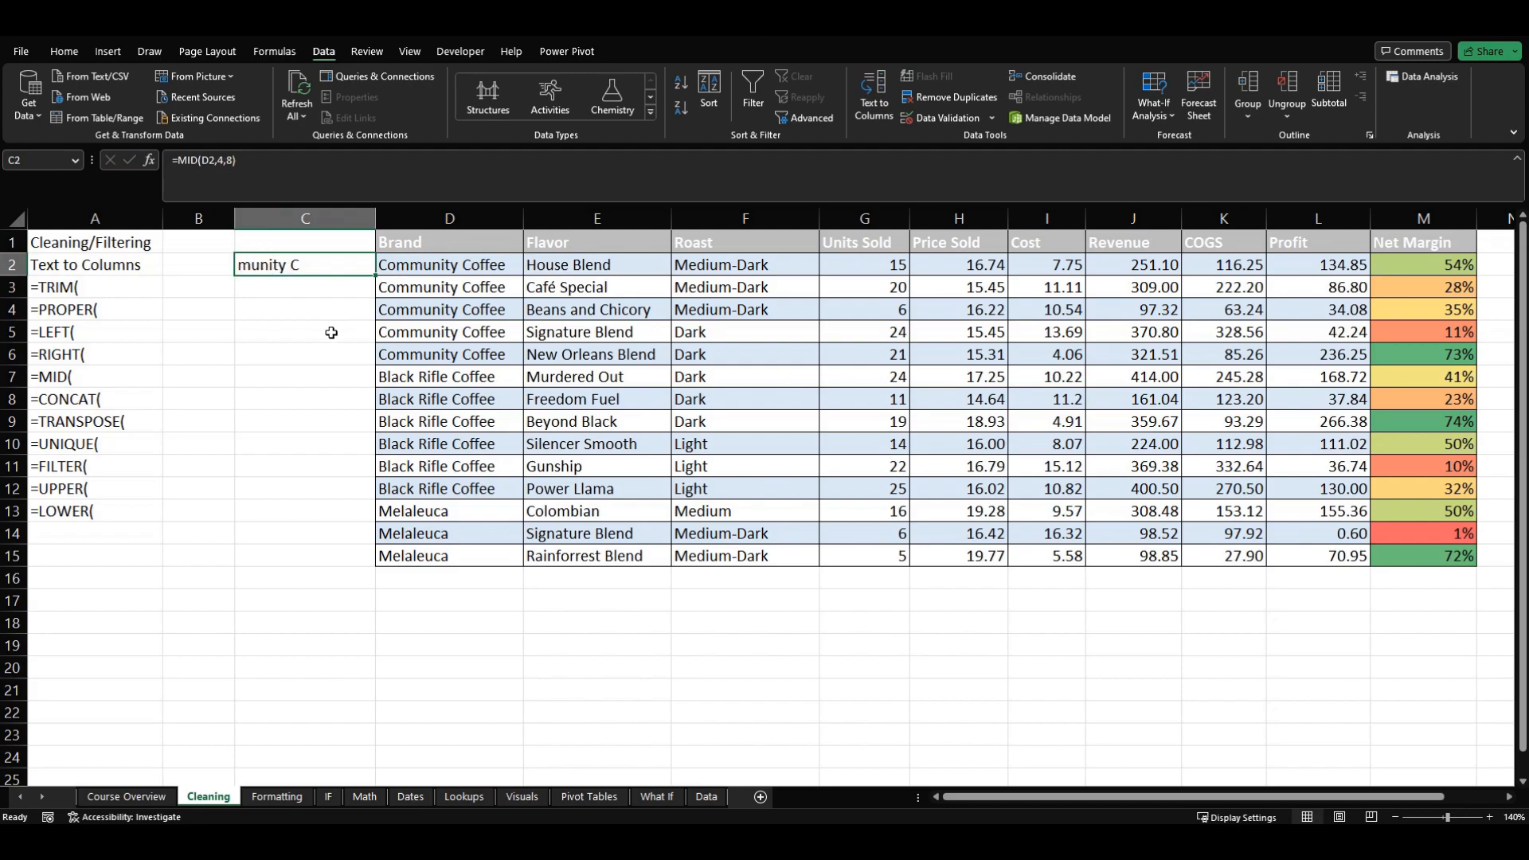
{"action": "left_click", "coordinate": [294, 843]}
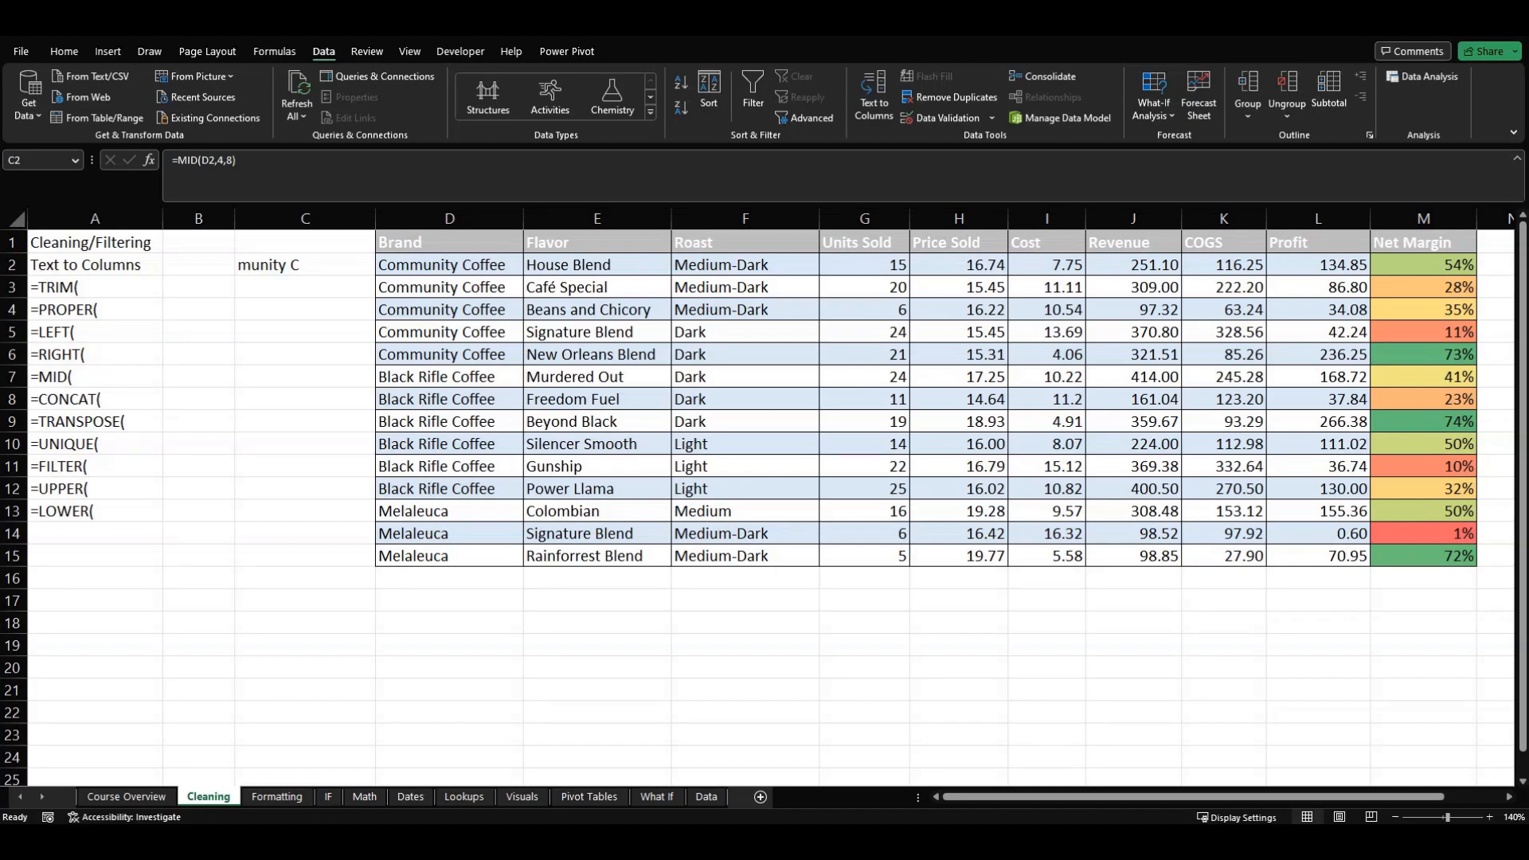
Delete the MID formula from cell C2
{"action": "left_click", "coordinate": [229, 308]}
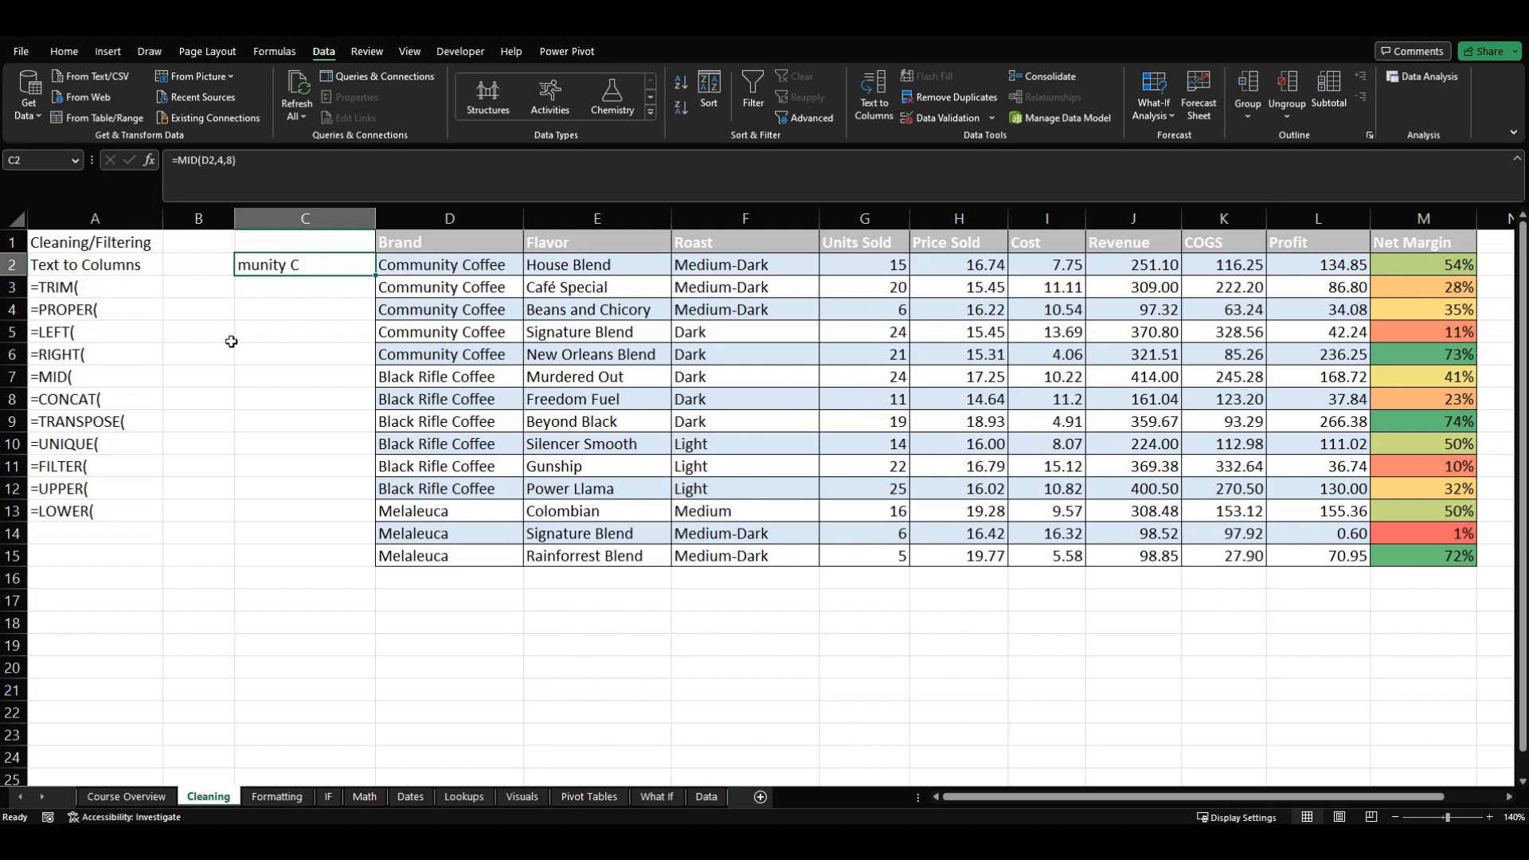
{"action": "key", "text": "Delete"}
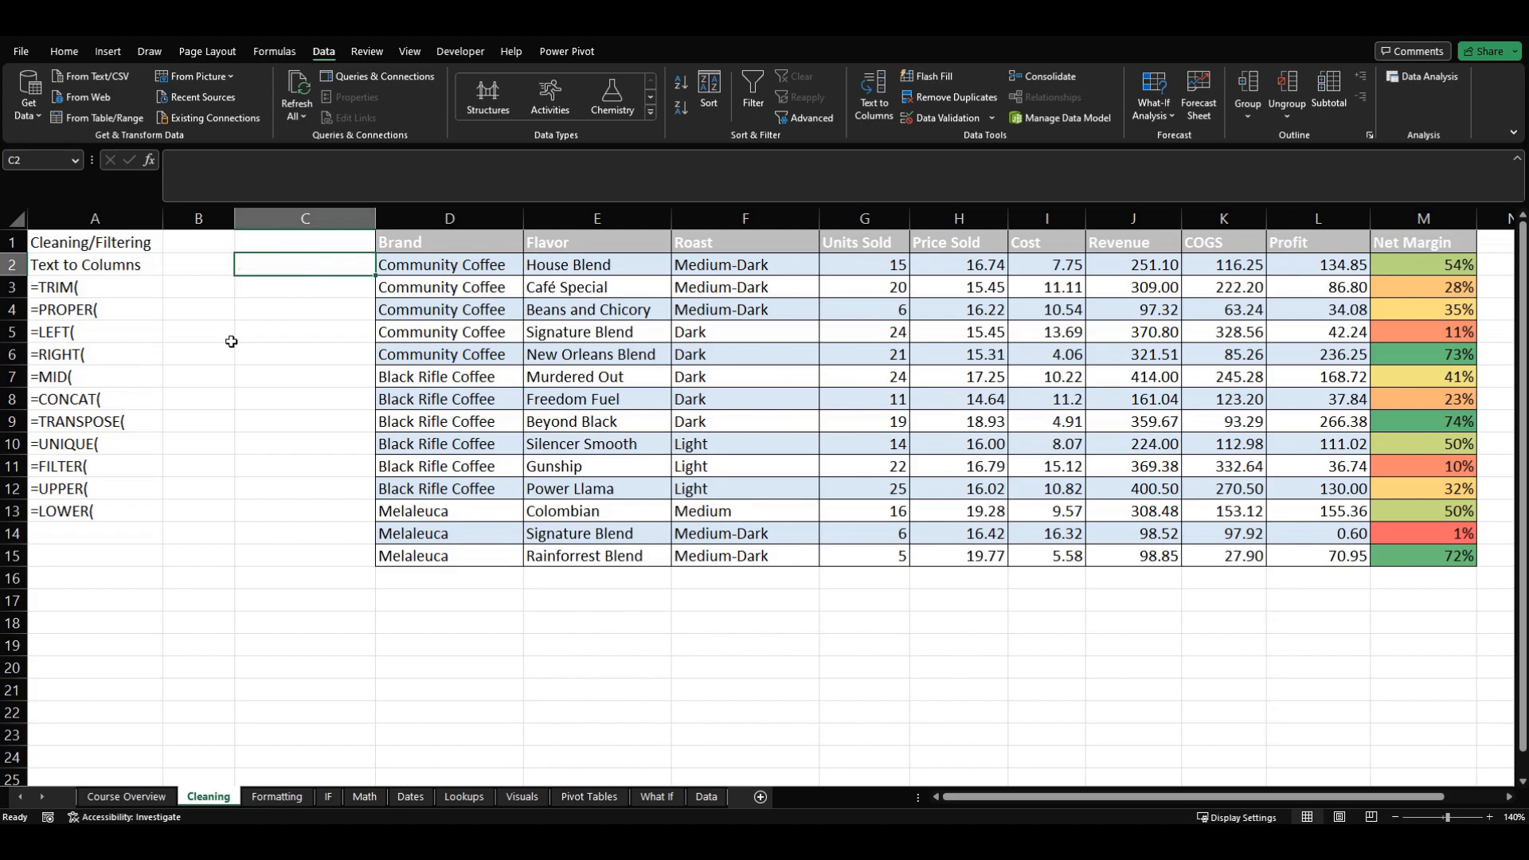
Enter =CONCAT(D2,E2) in D17, below the table, to join the first row's brand and flavor
{"action": "key", "text": "Down"}
{"action": "key", "text": "Down"}
{"action": "key", "text": "Down"}
{"action": "key", "text": "Down"}
{"action": "key", "text": "Down"}
{"action": "key", "text": "Down"}
{"action": "key", "text": "Down"}
{"action": "key", "text": "Down"}
{"action": "key", "text": "Down"}
{"action": "key", "text": "Down"}
{"action": "key", "text": "Down"}
{"action": "key", "text": "Down"}
{"action": "key", "text": "Down"}
{"action": "key", "text": "Down"}
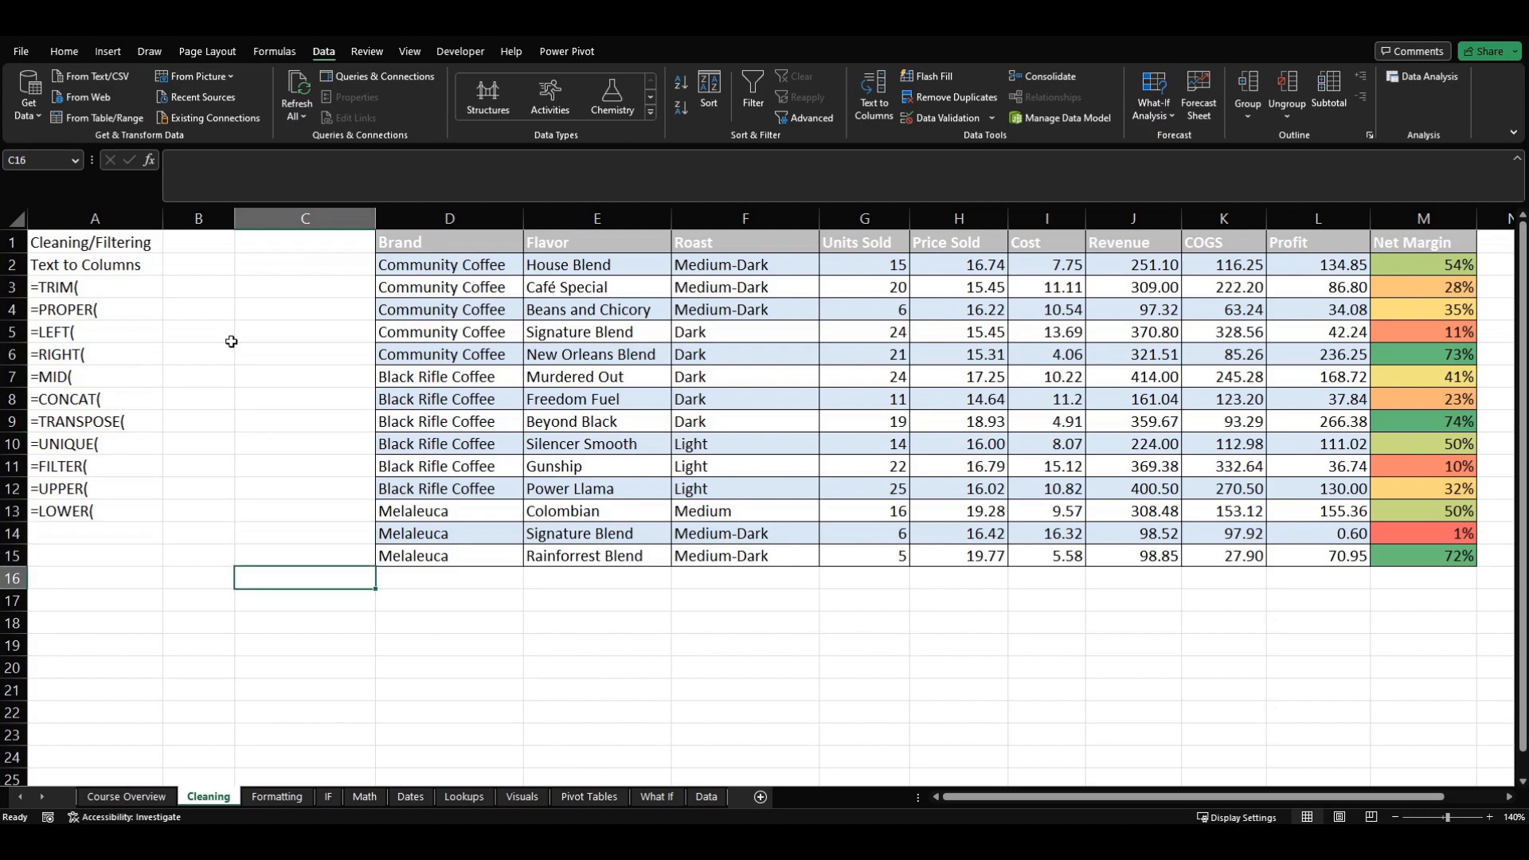
{"action": "key", "text": "Right"}
{"action": "key", "text": "Down"}
{"action": "type", "text": "=con"}
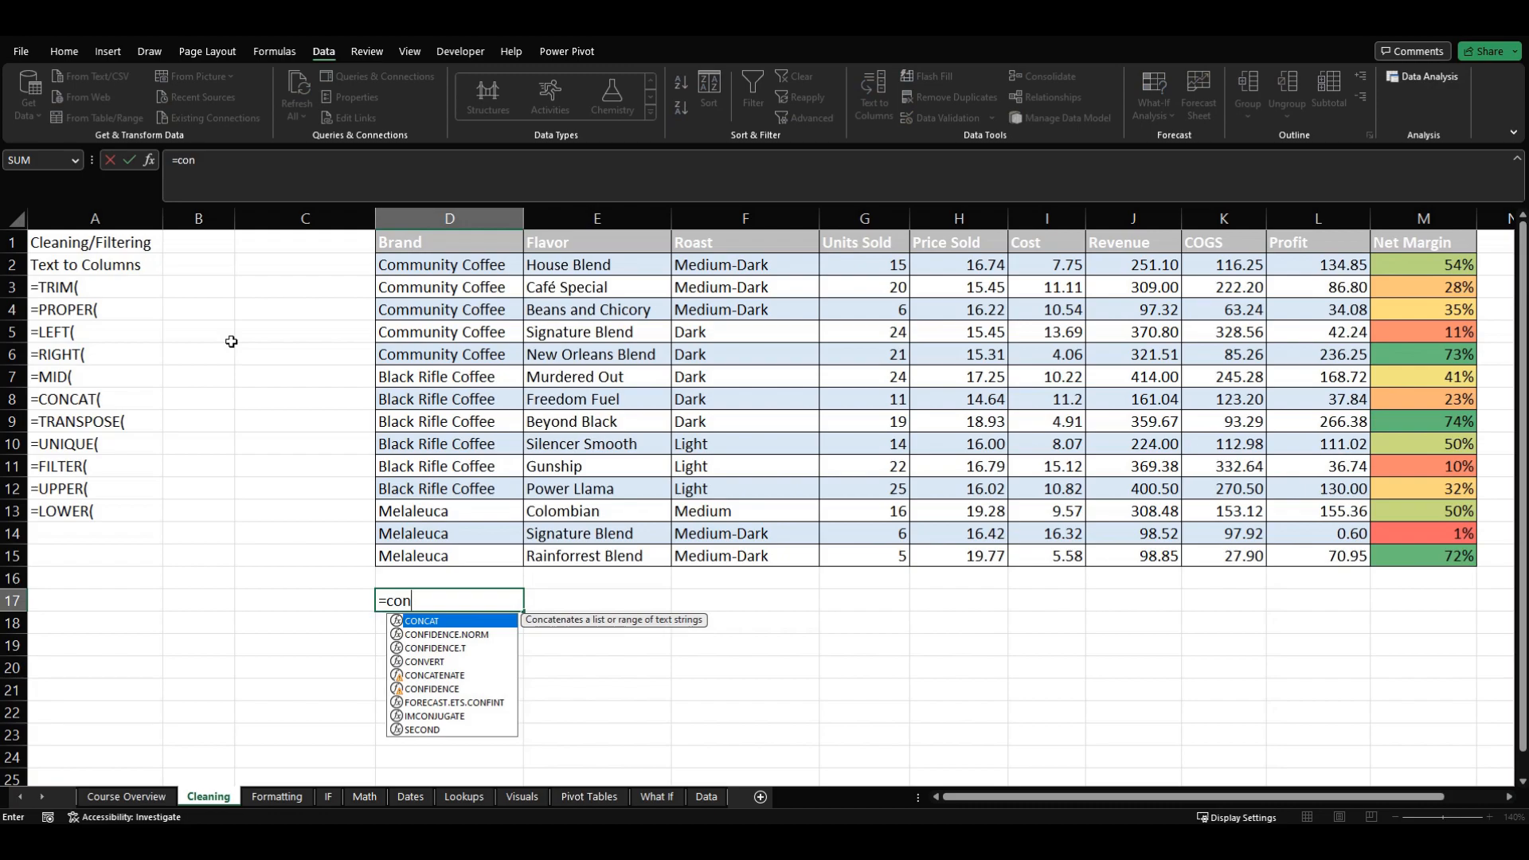
{"action": "key", "text": "Tab"}
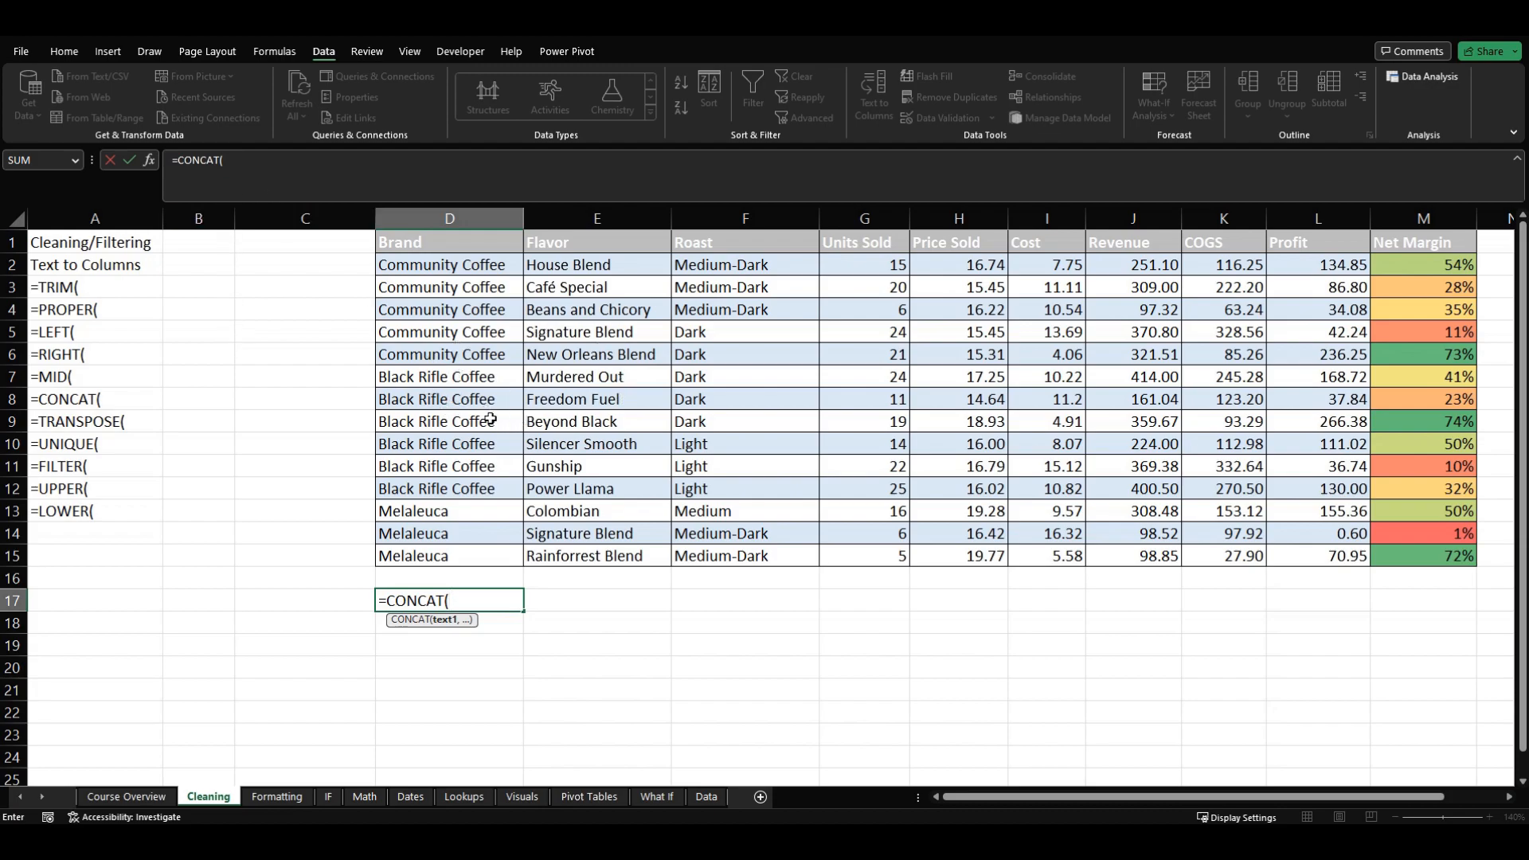
{"action": "left_click", "coordinate": [439, 268]}
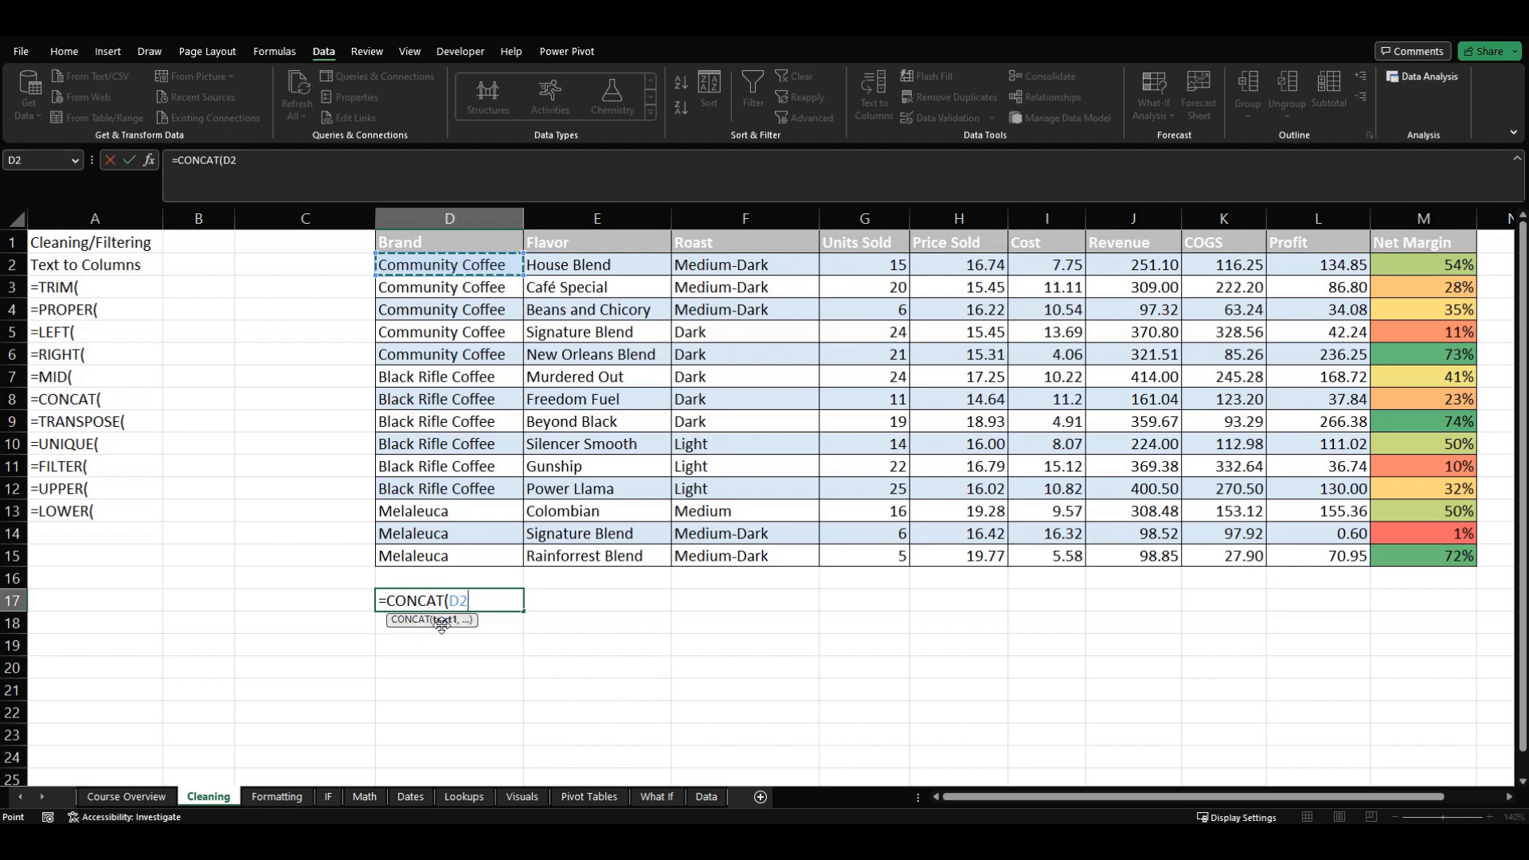
{"action": "type", "text": ","}
{"action": "left_click", "coordinate": [606, 263]}
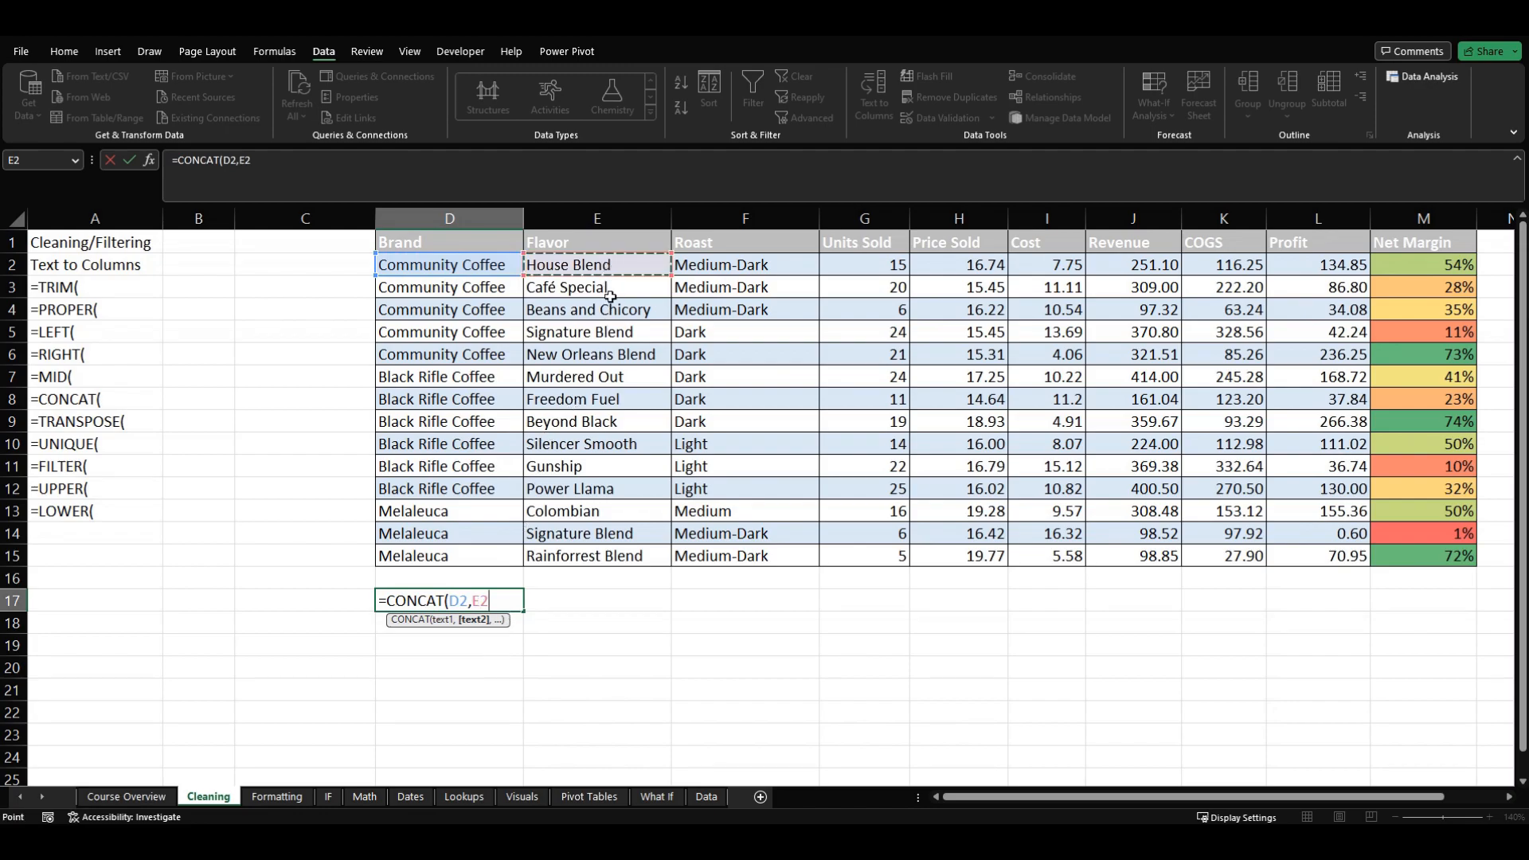
{"action": "type", "text": ")"}
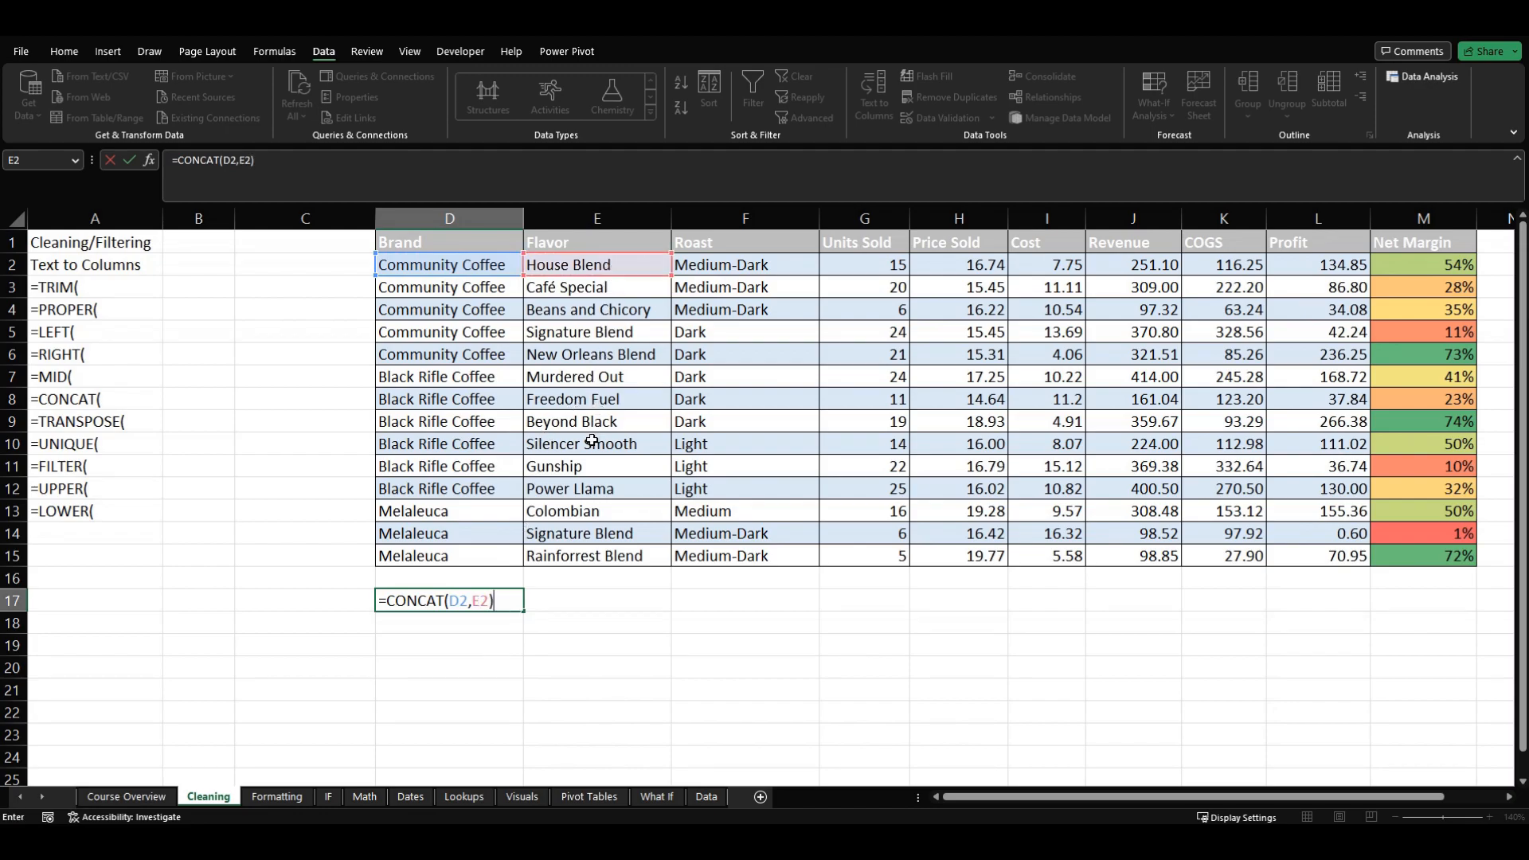
{"action": "key", "text": "Return"}
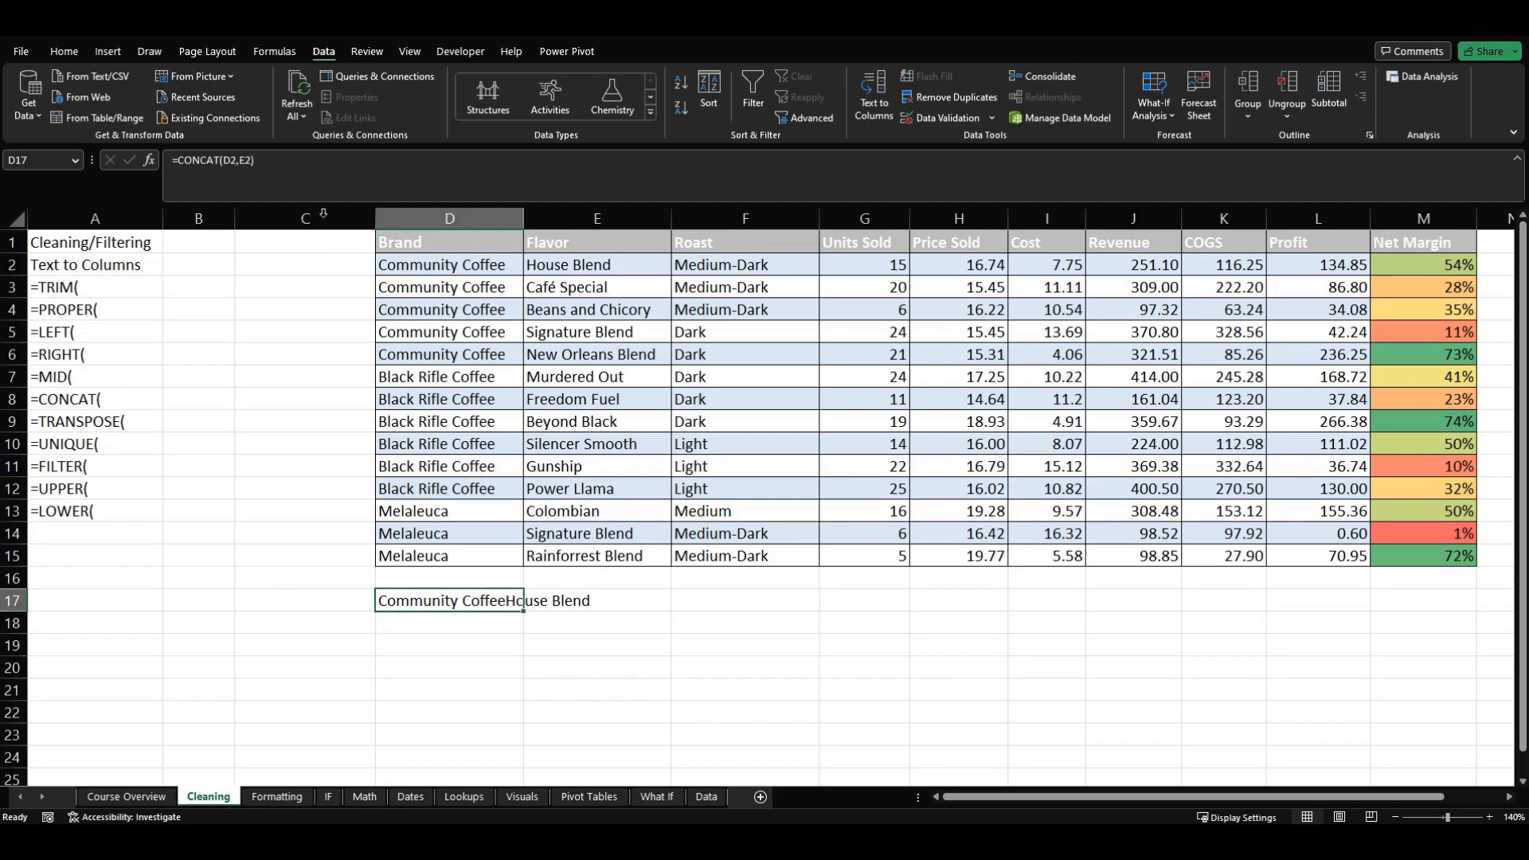
Add a space between brand and flavor in the D17 formula, making it =CONCAT(D2," ",E2)
{"action": "left_click", "coordinate": [247, 157]}
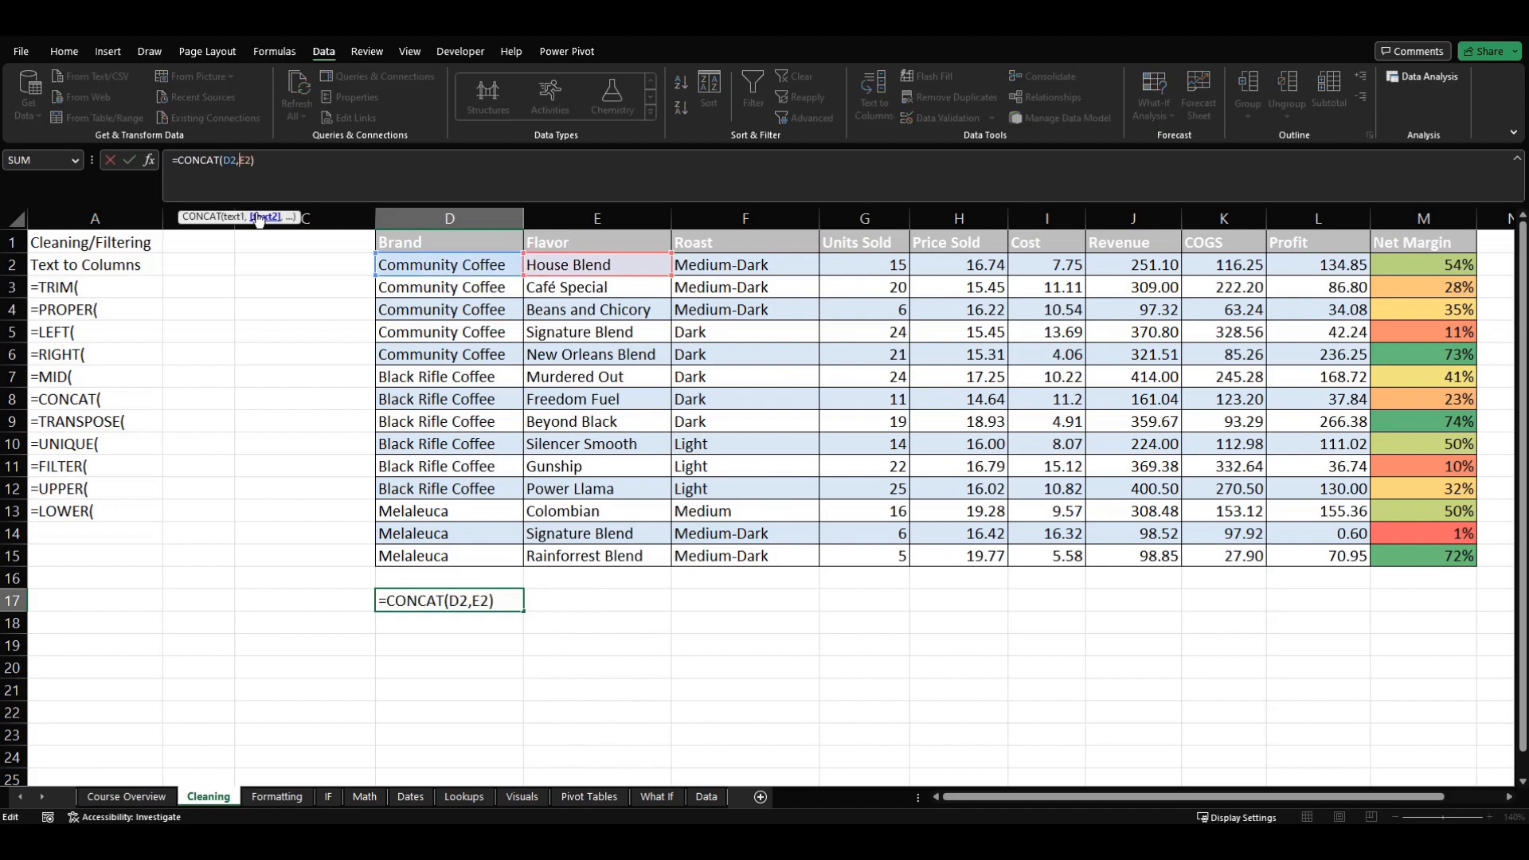
{"action": "type", "text": "\""}
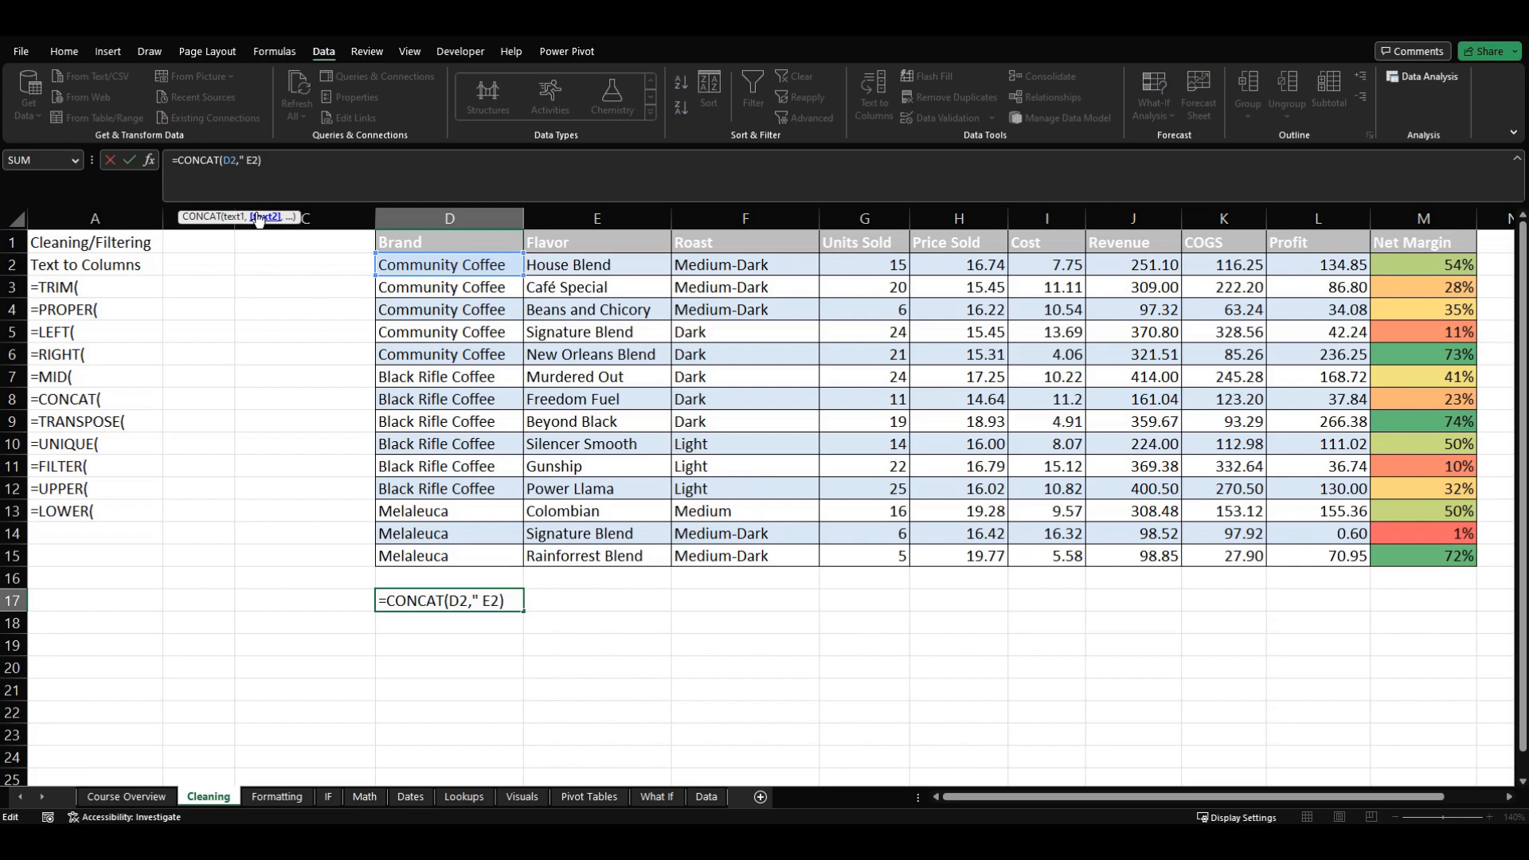
{"action": "type", "text": " \","}
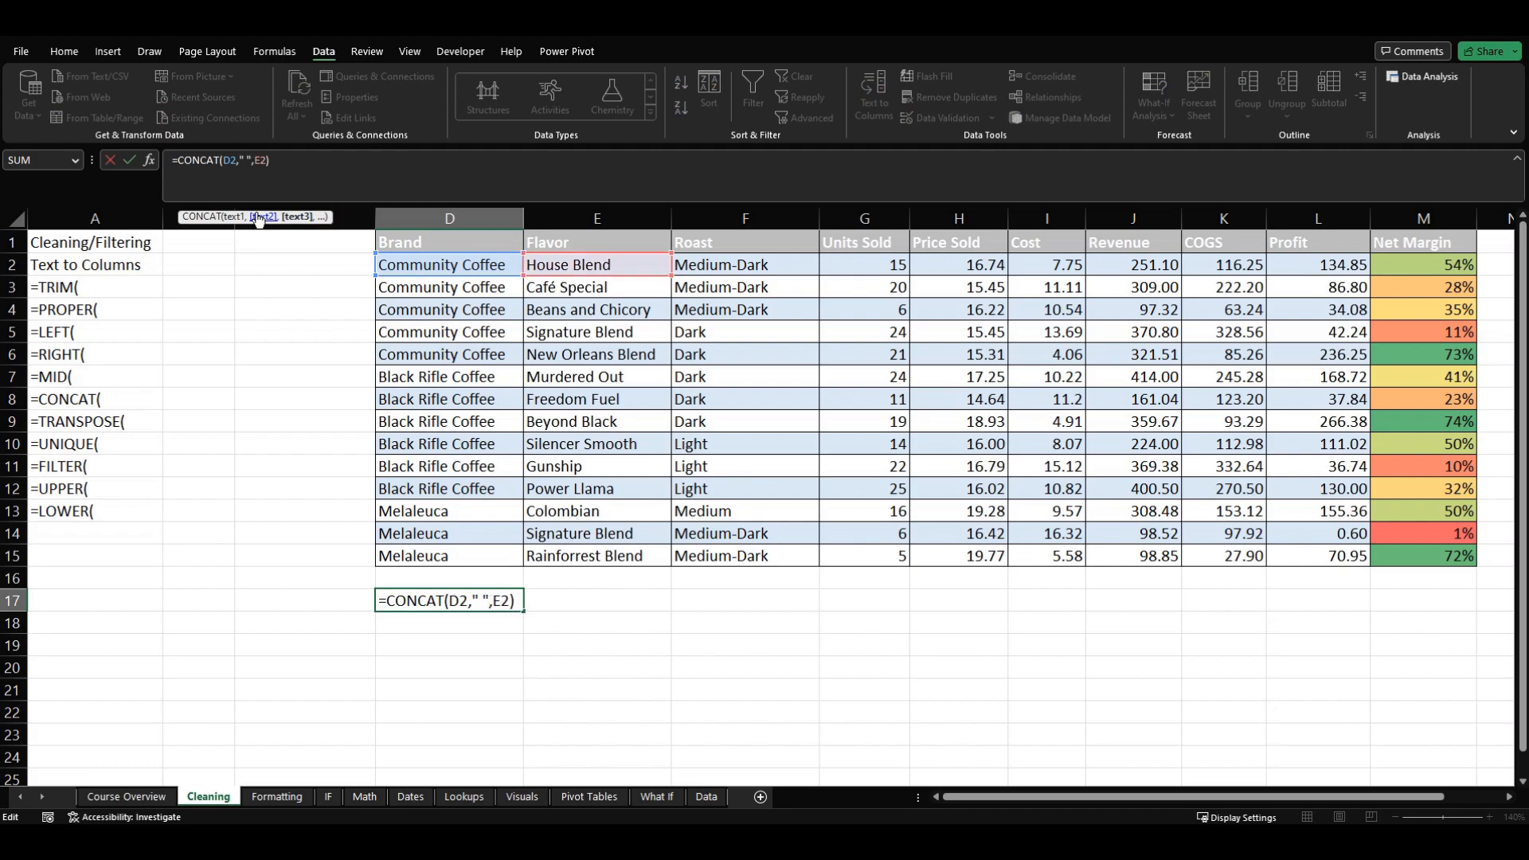
{"action": "key", "text": "Return"}
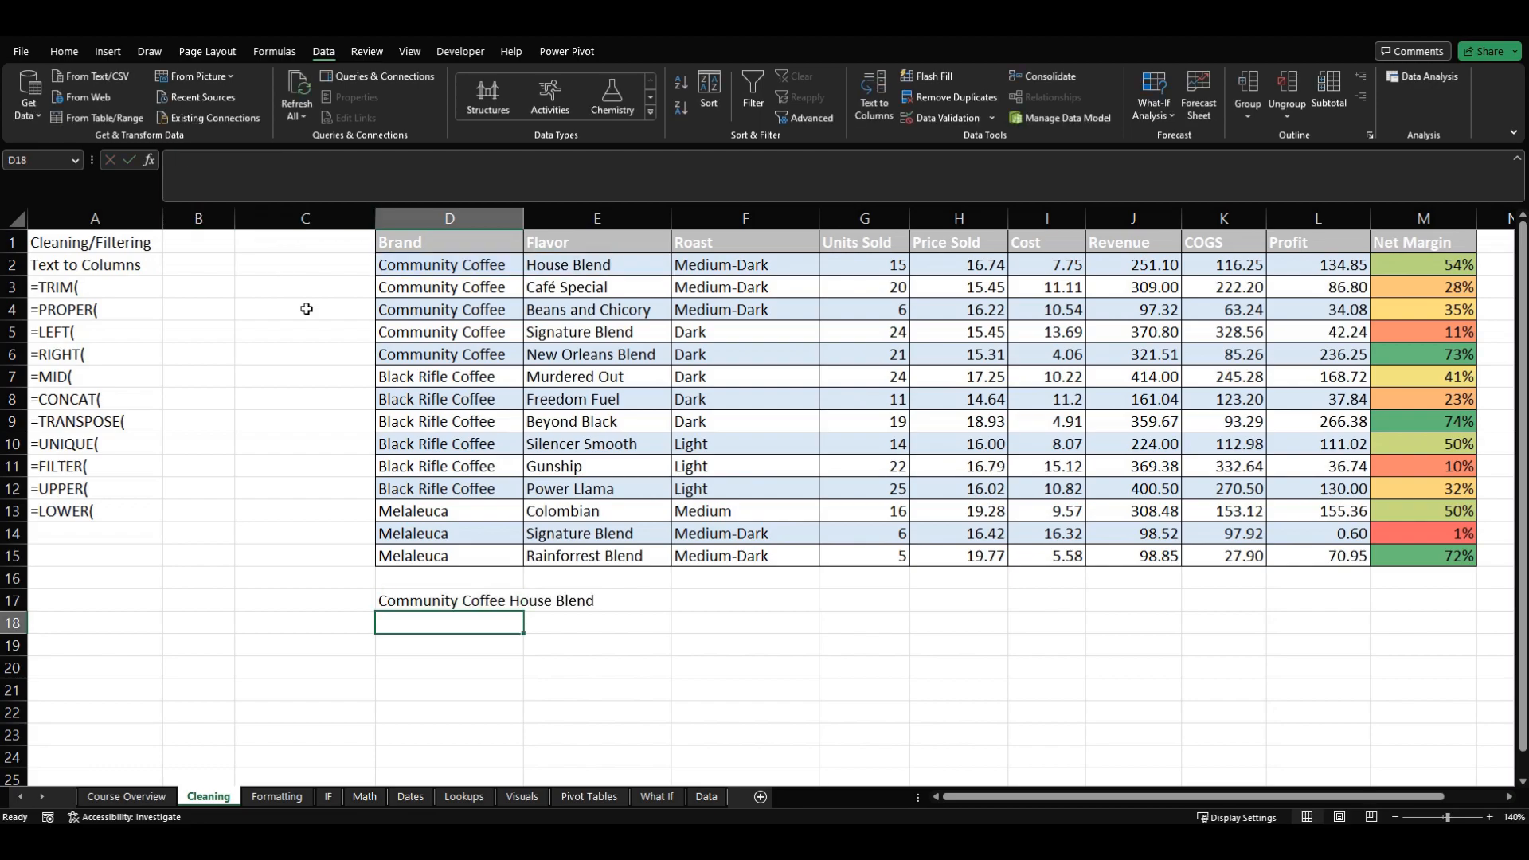
Change the separator in the D17 formula to a spaced hyphen, making it =CONCAT(D2," - ",E2)
{"action": "left_click", "coordinate": [447, 597]}
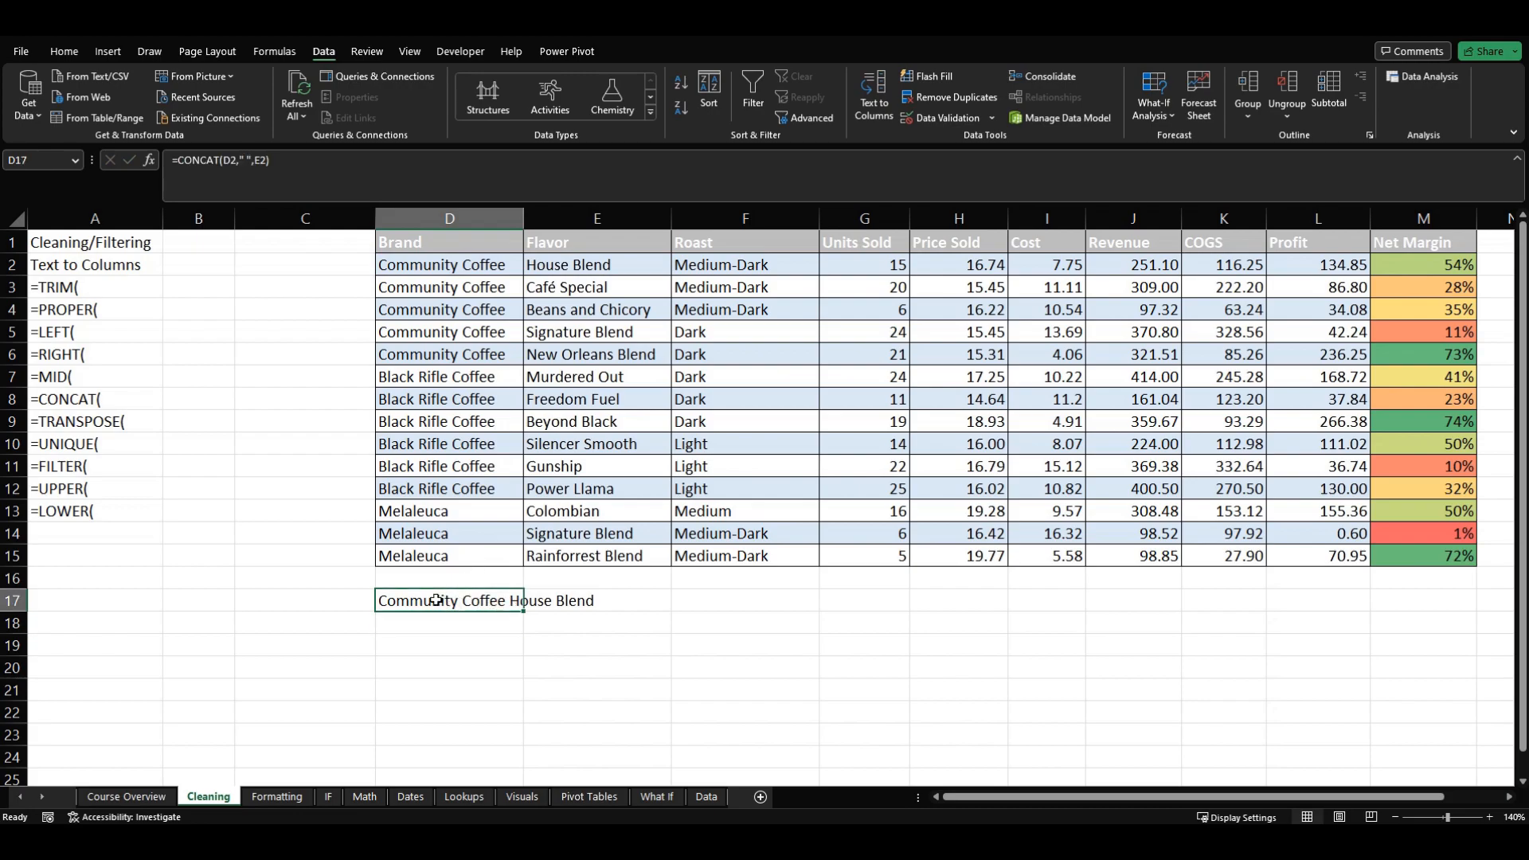
{"action": "left_click", "coordinate": [257, 166]}
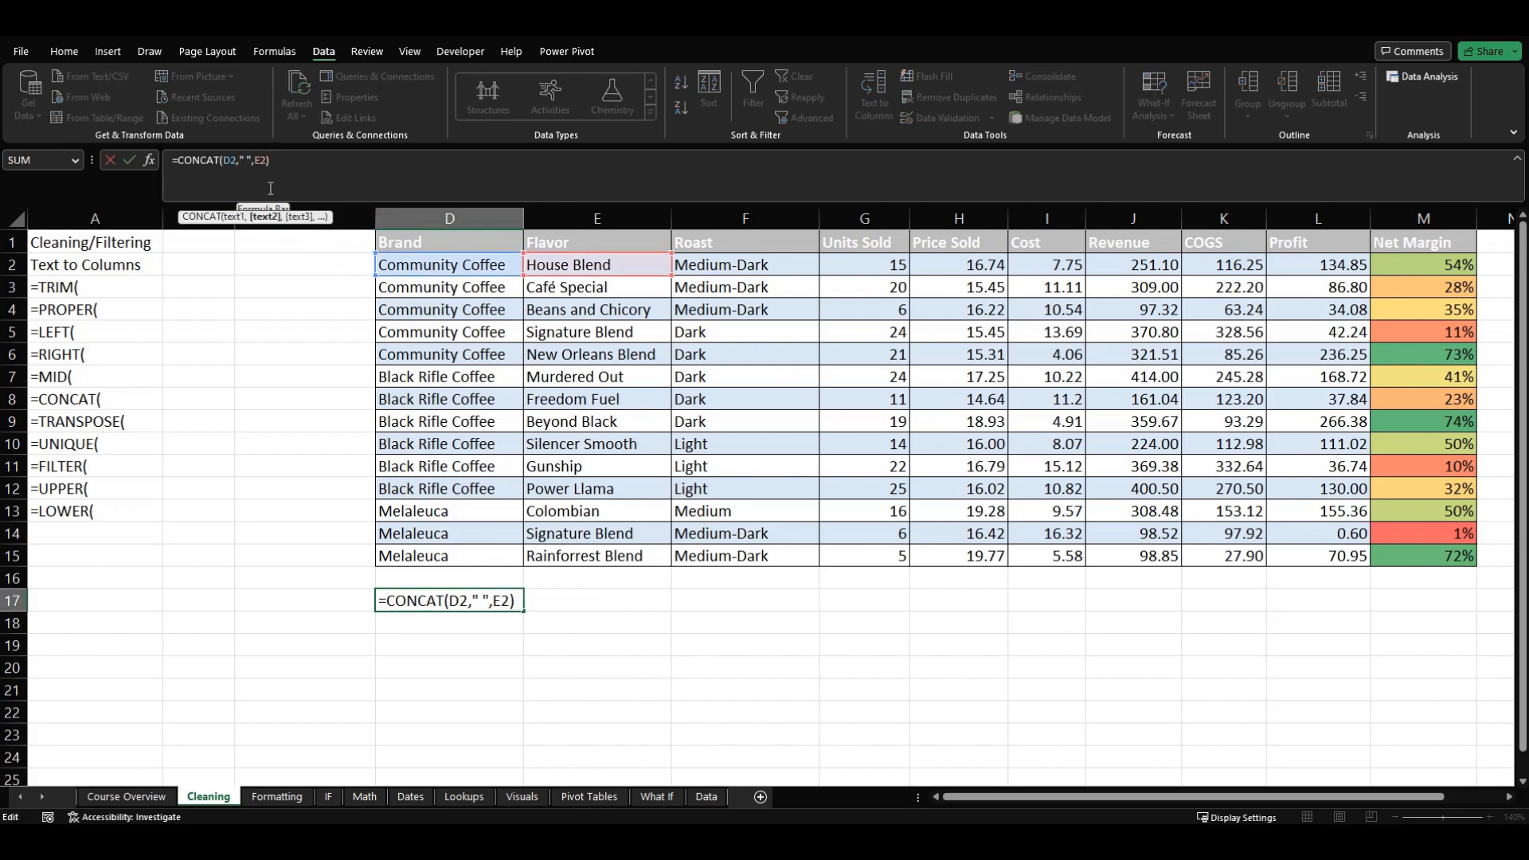
{"action": "type", "text": "-"}
{"action": "key", "text": "Return"}
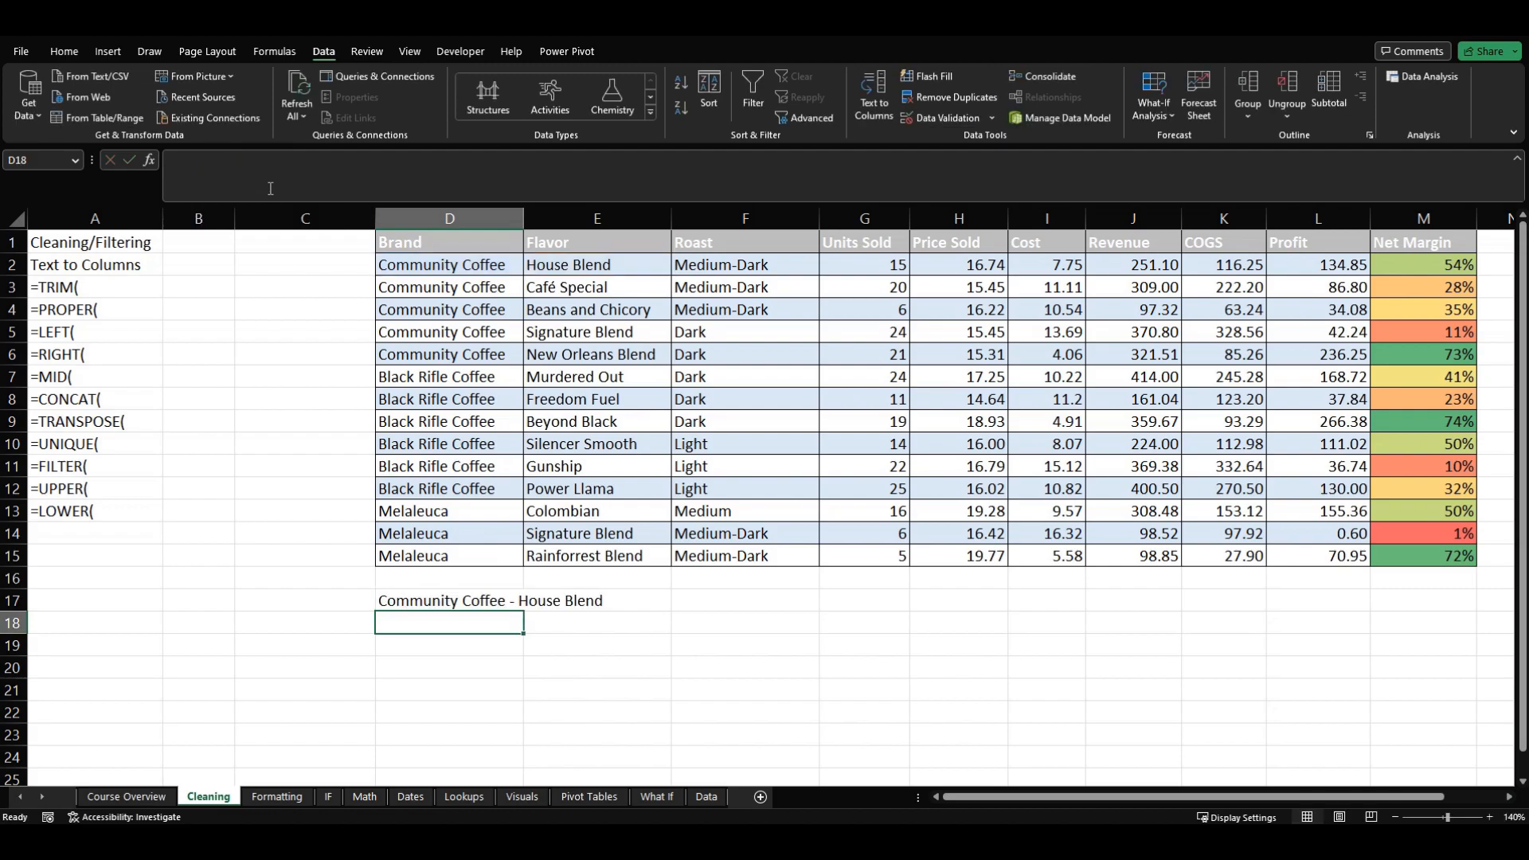
{"action": "left_click", "coordinate": [433, 602]}
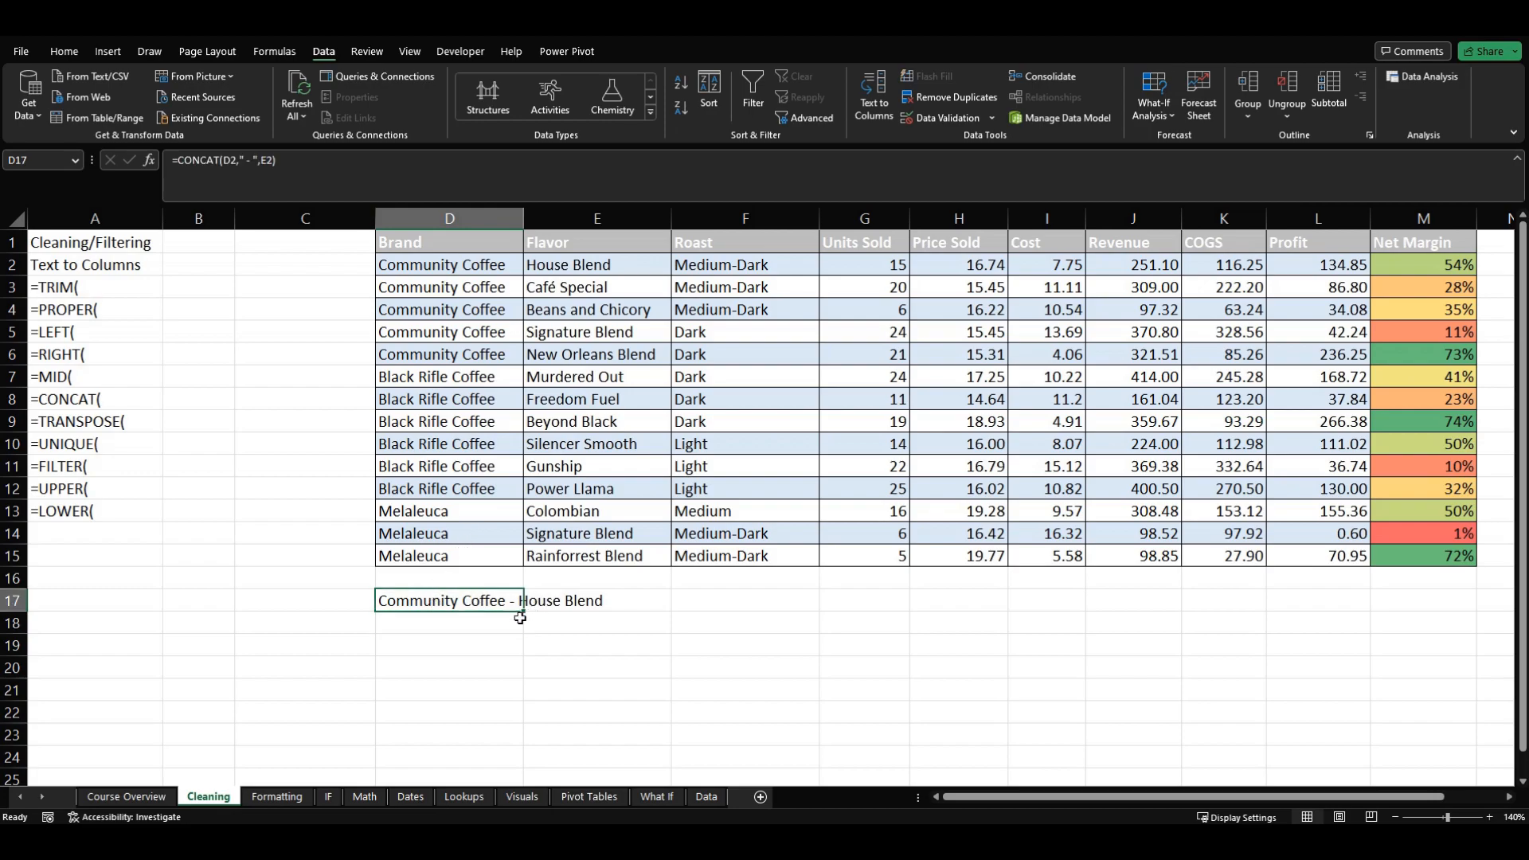
{"action": "key", "text": "Down"}
{"action": "key", "text": "Down"}
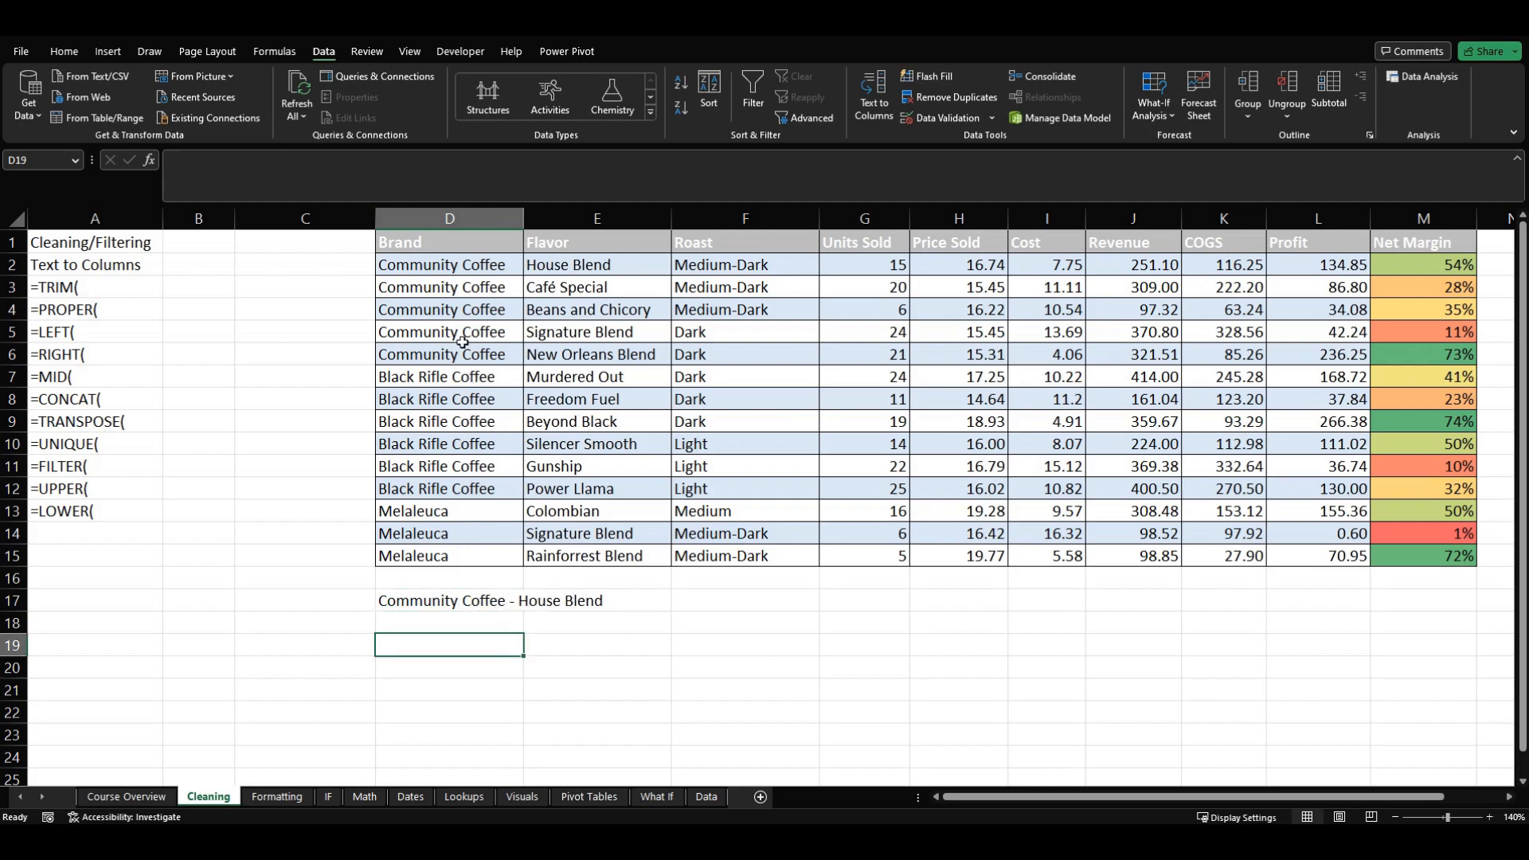
Extend the D17 formula with a second hyphen separator and the roast, making it =CONCAT(D2," - ",E2," - ",F2)
{"action": "left_click", "coordinate": [466, 600]}
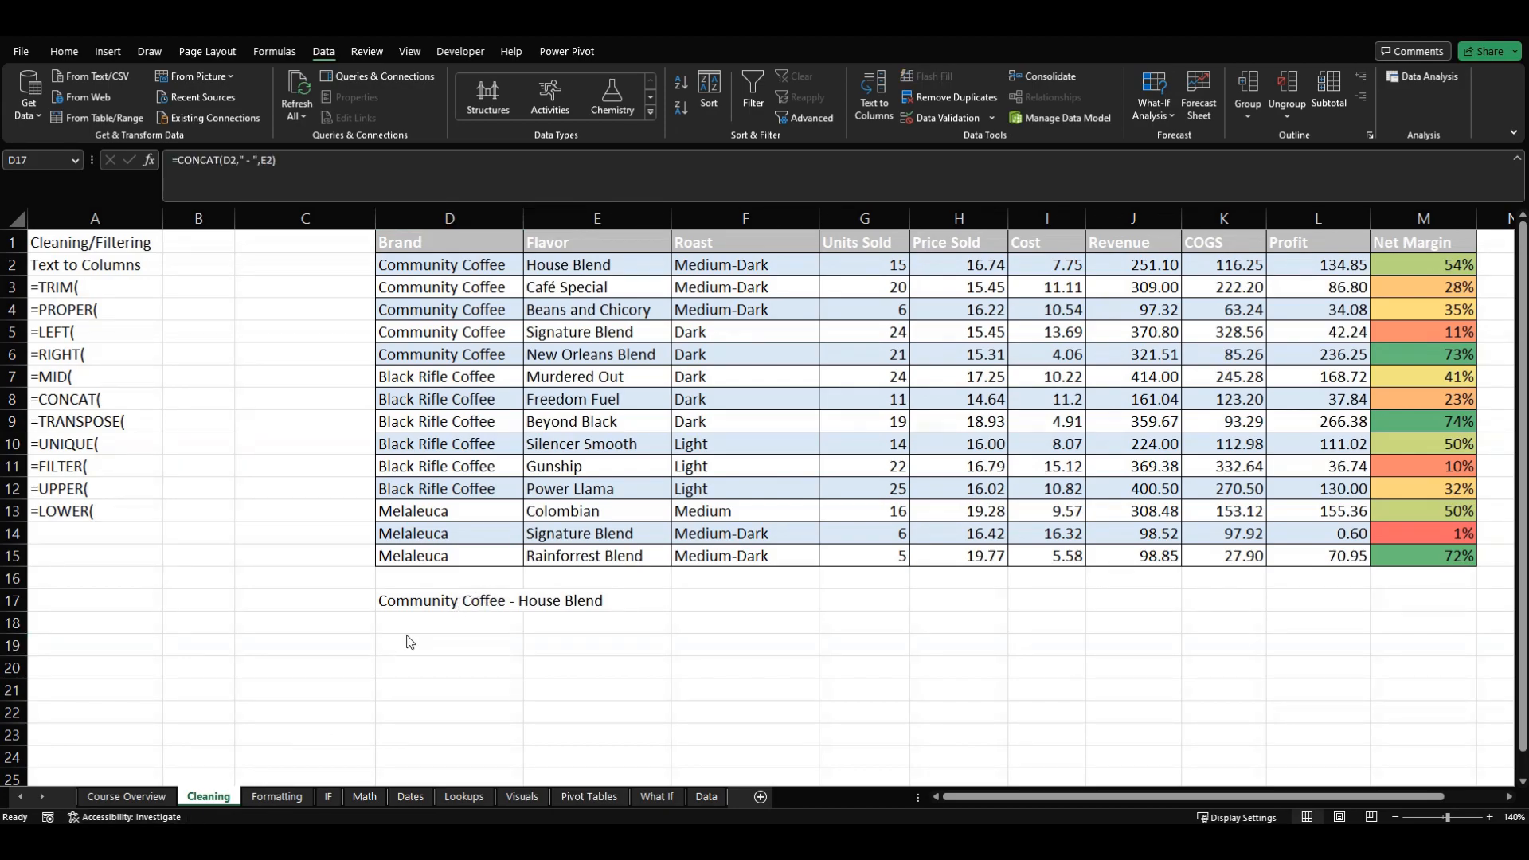
{"action": "left_click", "coordinate": [428, 601]}
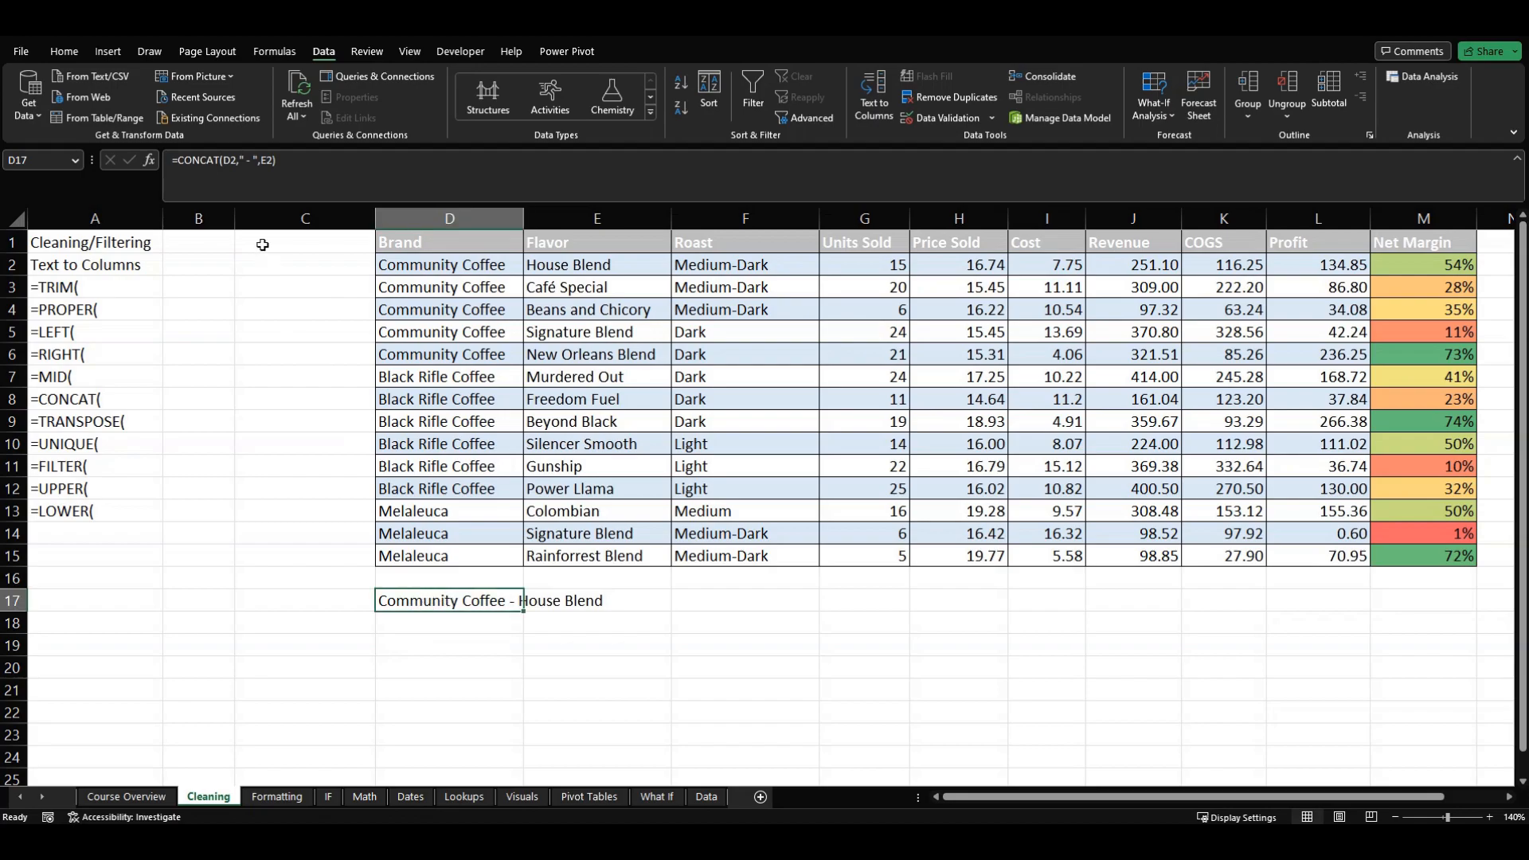
{"action": "left_click", "coordinate": [257, 164]}
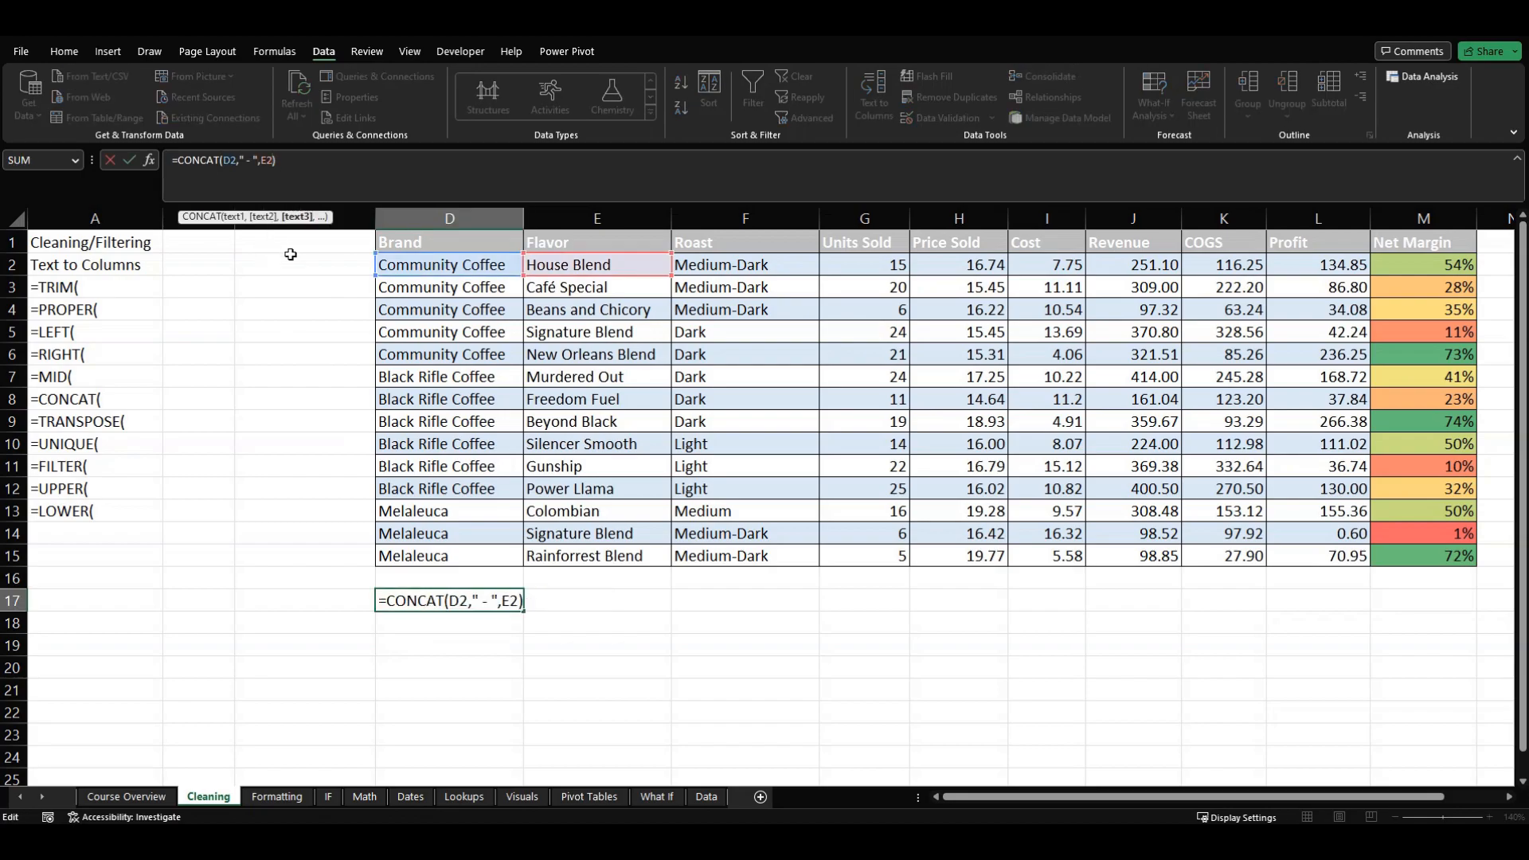
{"action": "type", "text": ",\" -"}
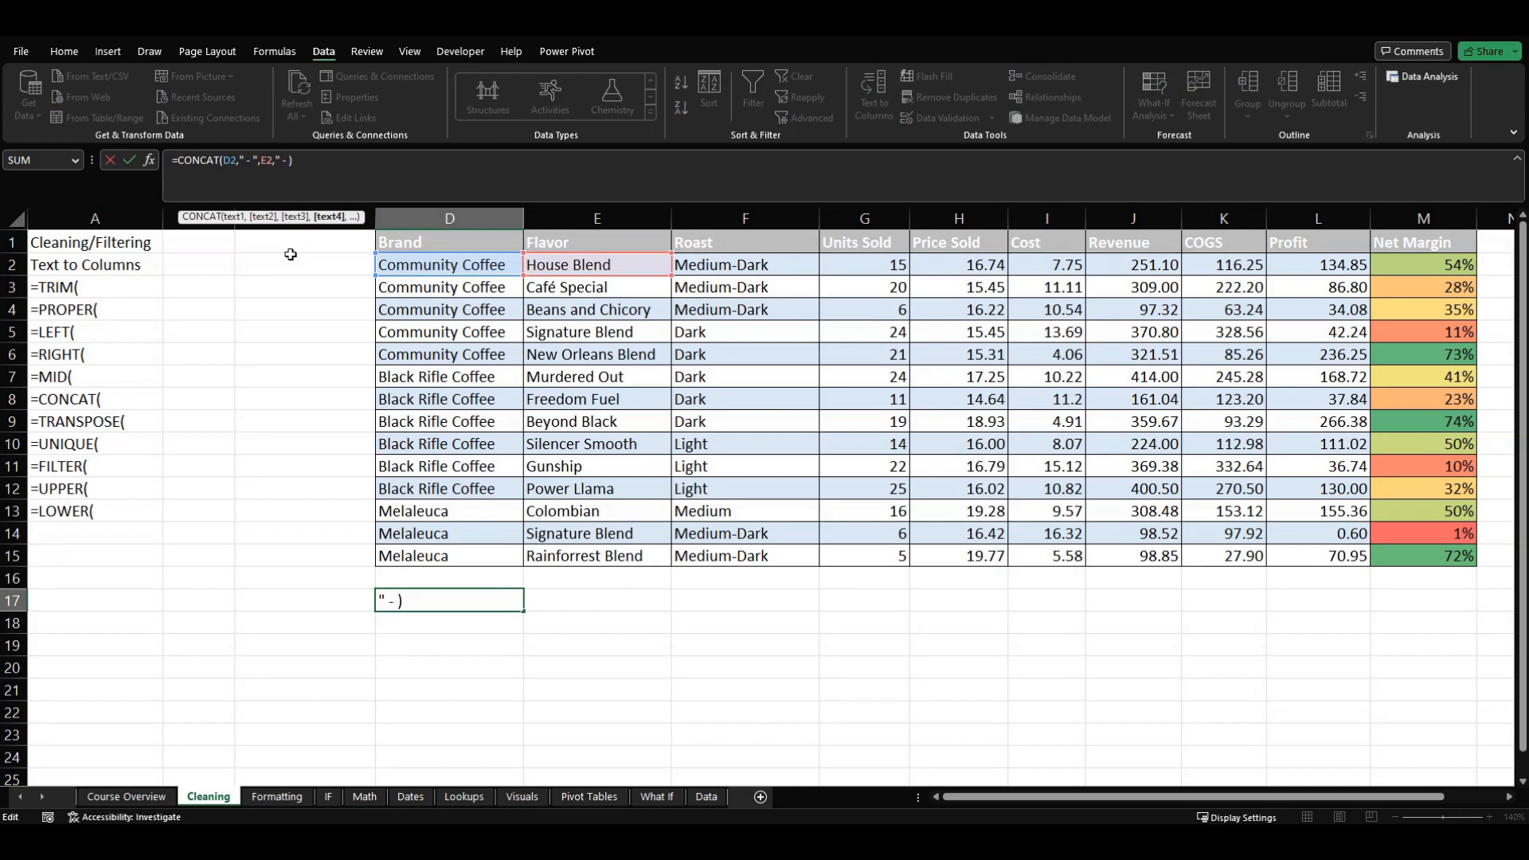
{"action": "type", "text": " \","}
{"action": "left_click", "coordinate": [716, 263]}
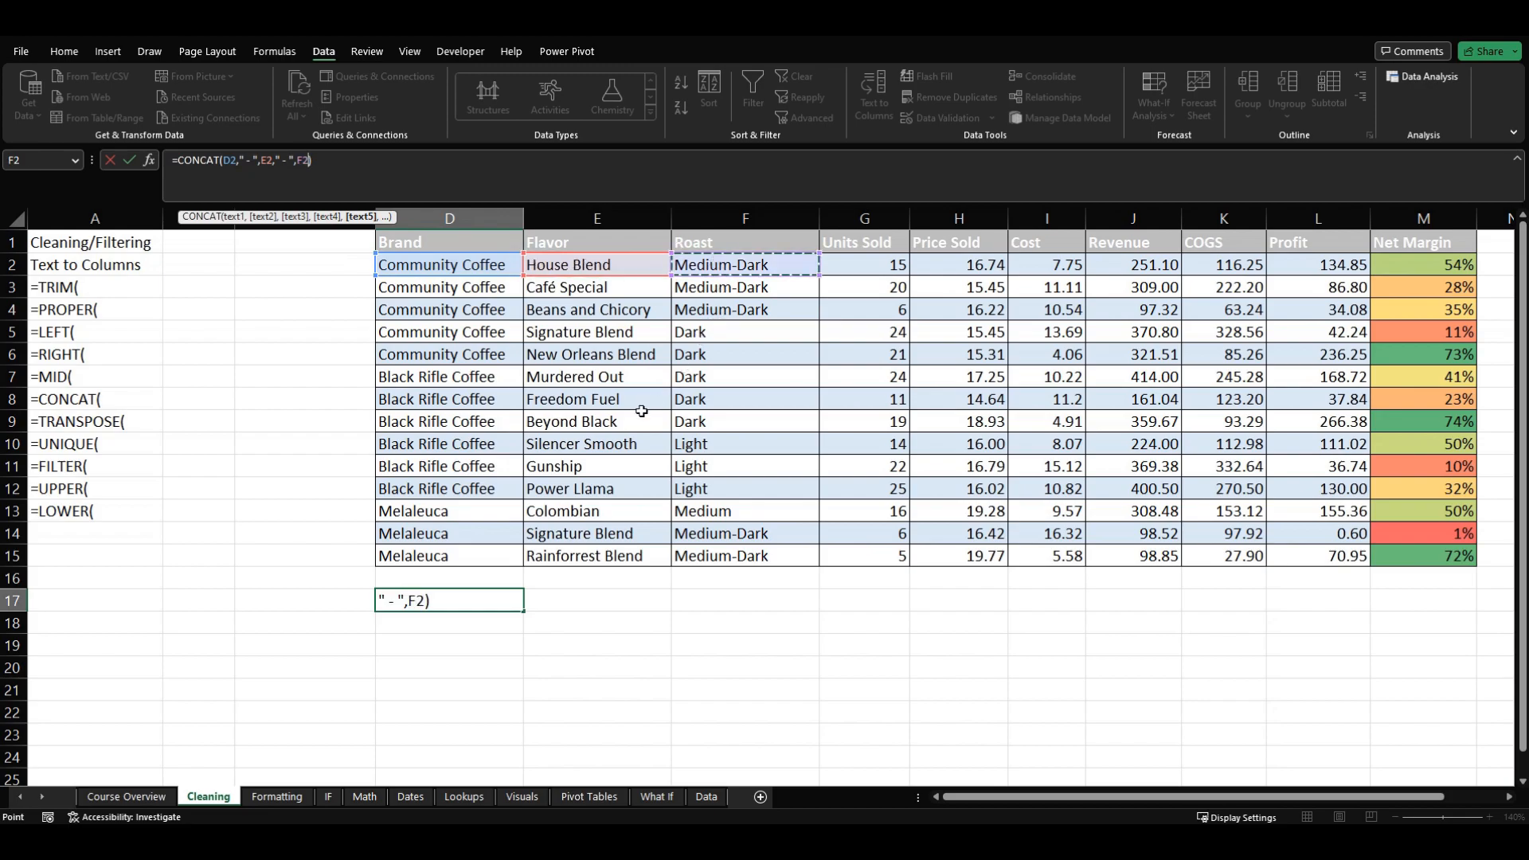
{"action": "type", "text": ")"}
{"action": "key", "text": "Return"}
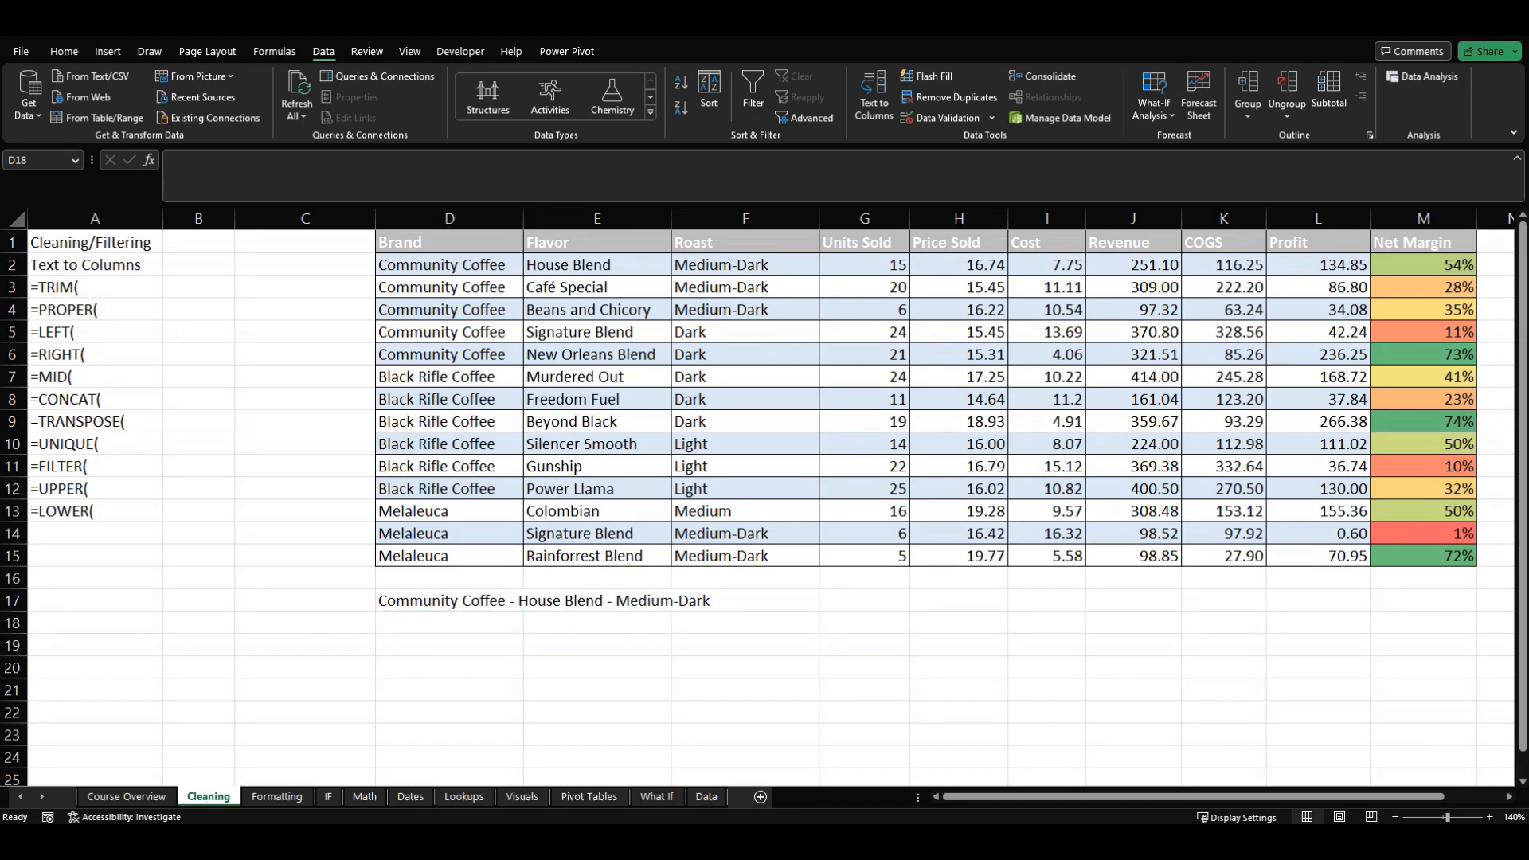
Replace the roast reference in the D17 formula with the price sold, making it =CONCAT(D2," - ",E2," - ",H2)
{"action": "left_click", "coordinate": [443, 603]}
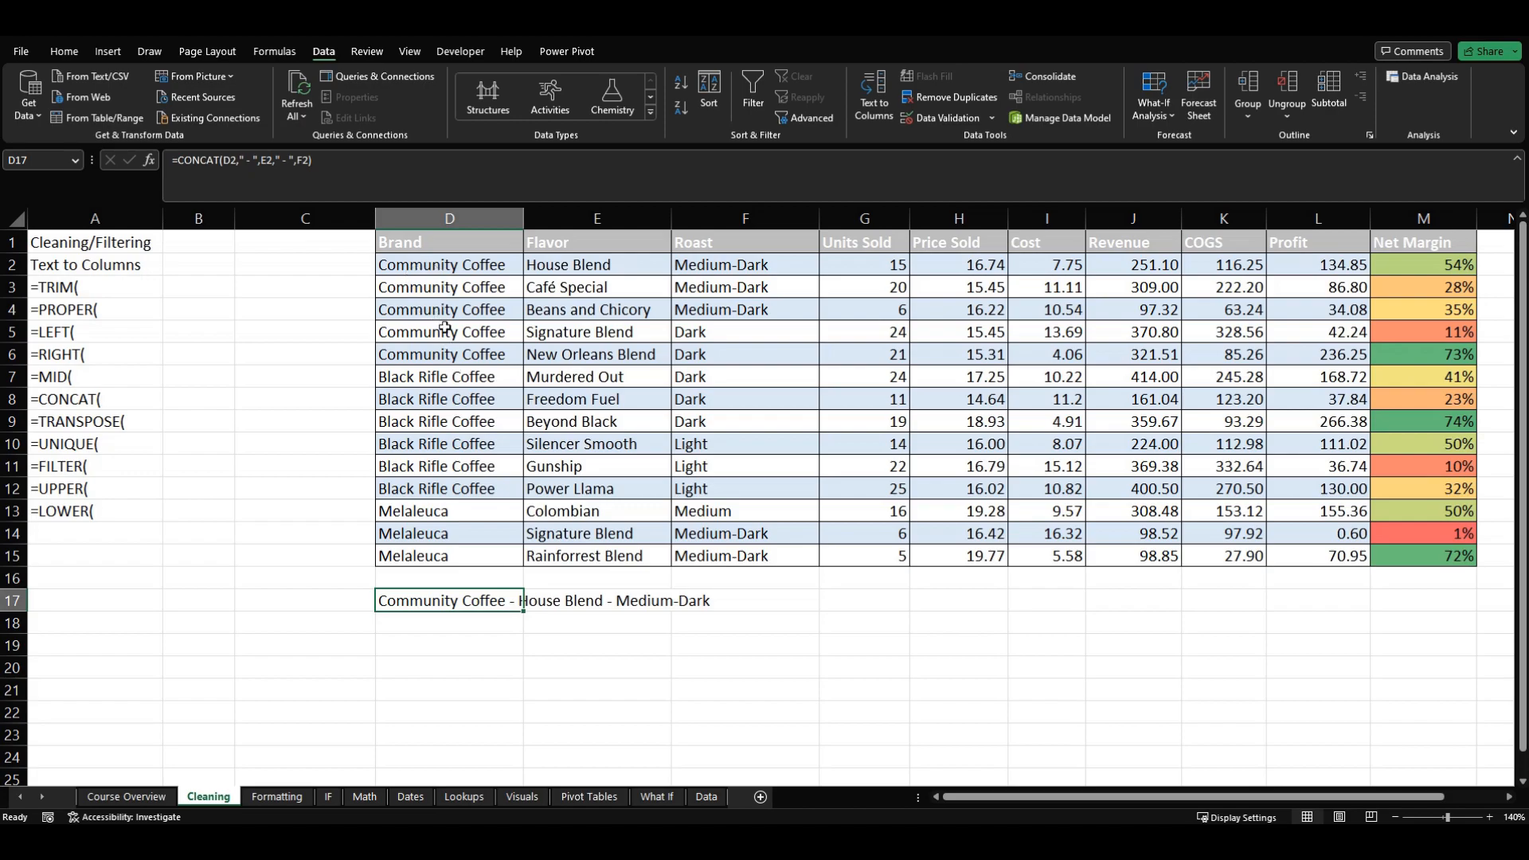
{"action": "left_click", "coordinate": [305, 160]}
{"action": "key", "text": "BackSpace"}
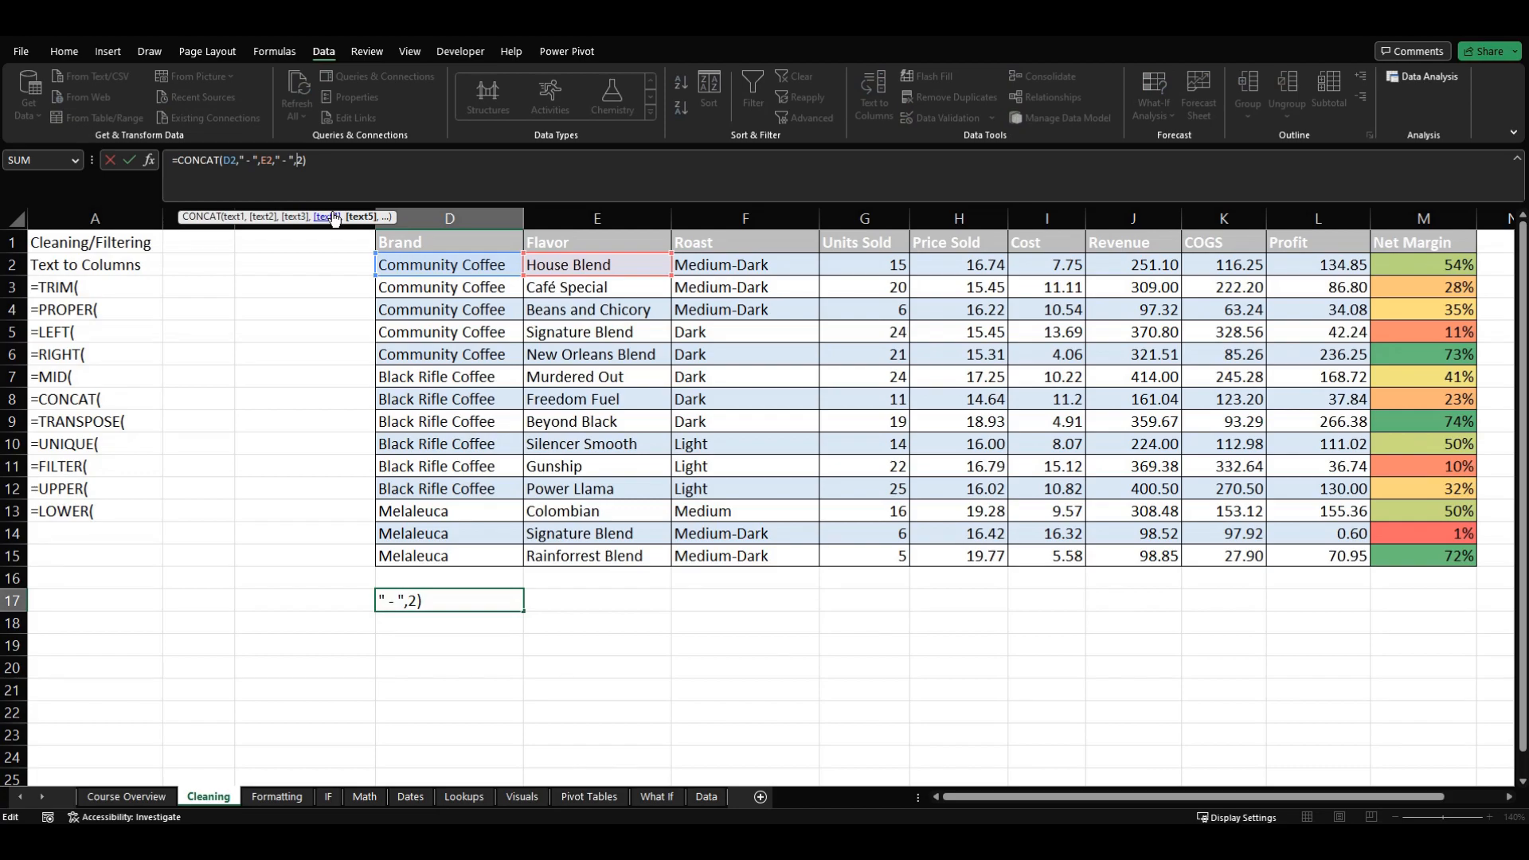
{"action": "type", "text": "H"}
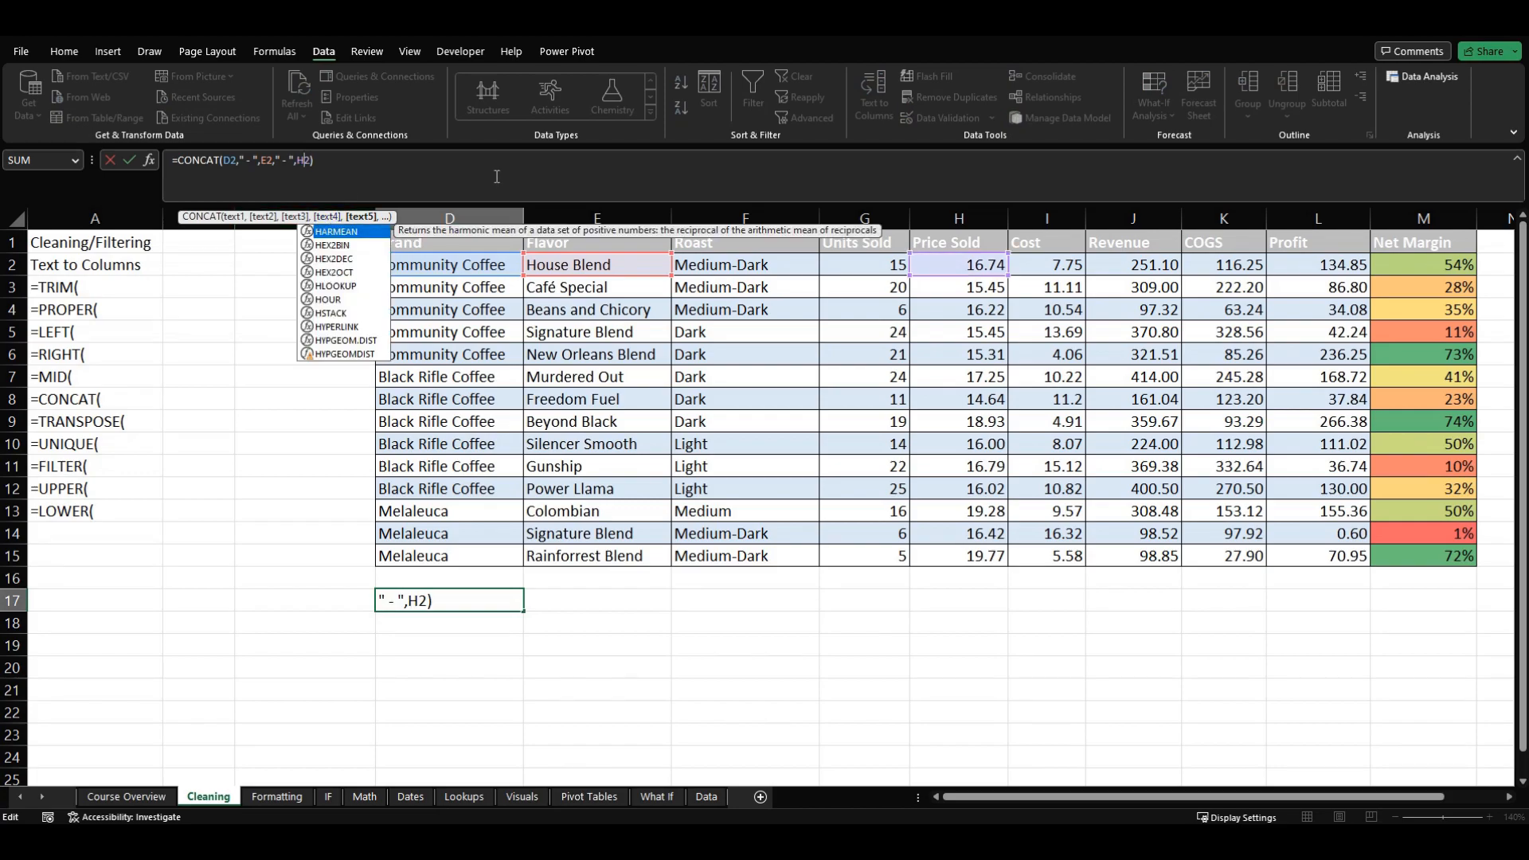
{"action": "key", "text": "Return"}
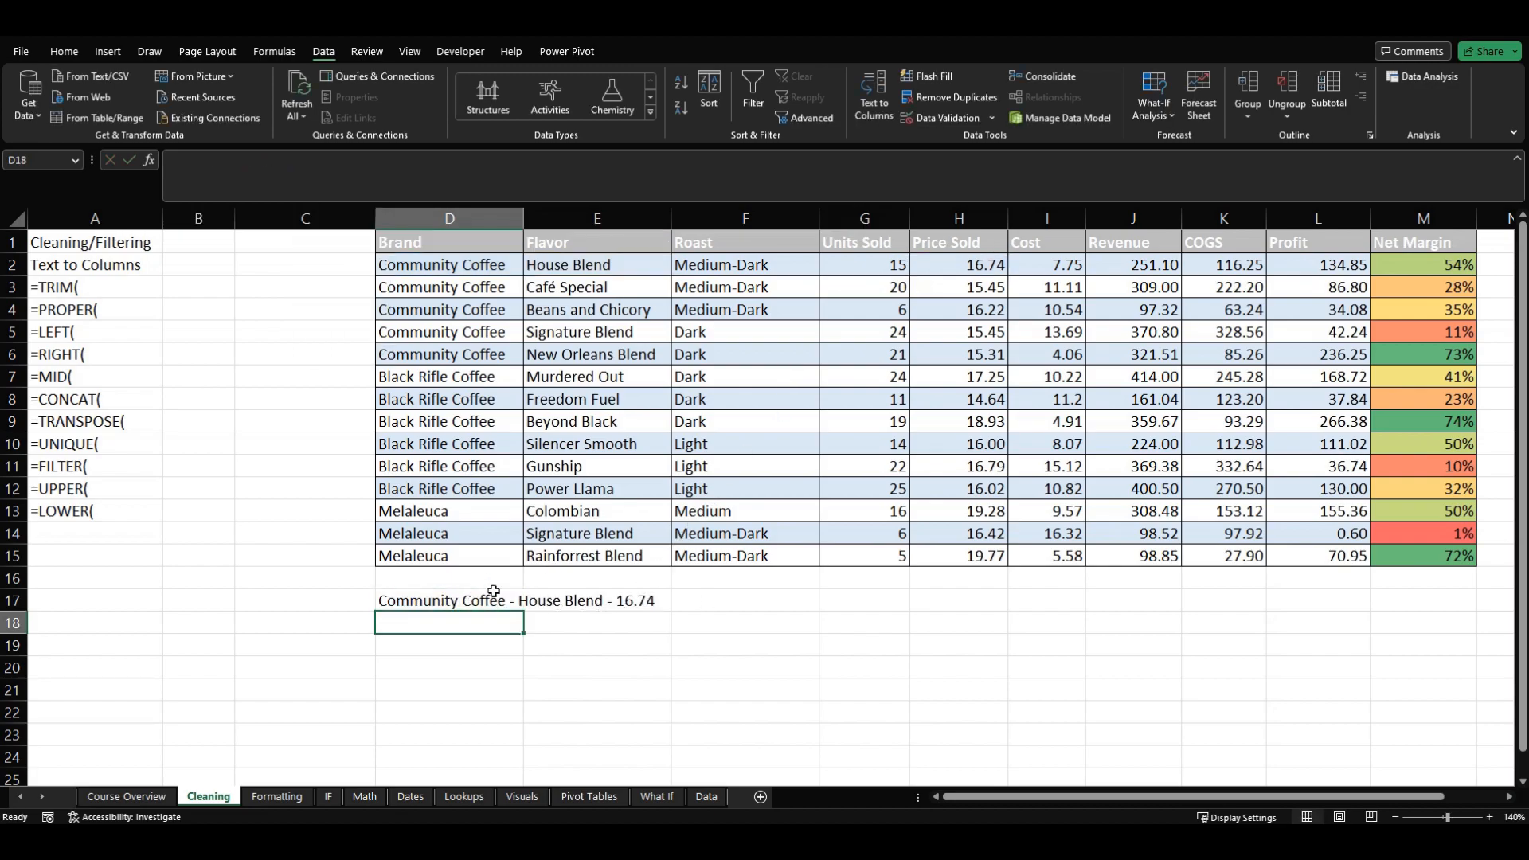
Delete the CONCAT formula from cell D17
{"action": "left_click", "coordinate": [409, 598]}
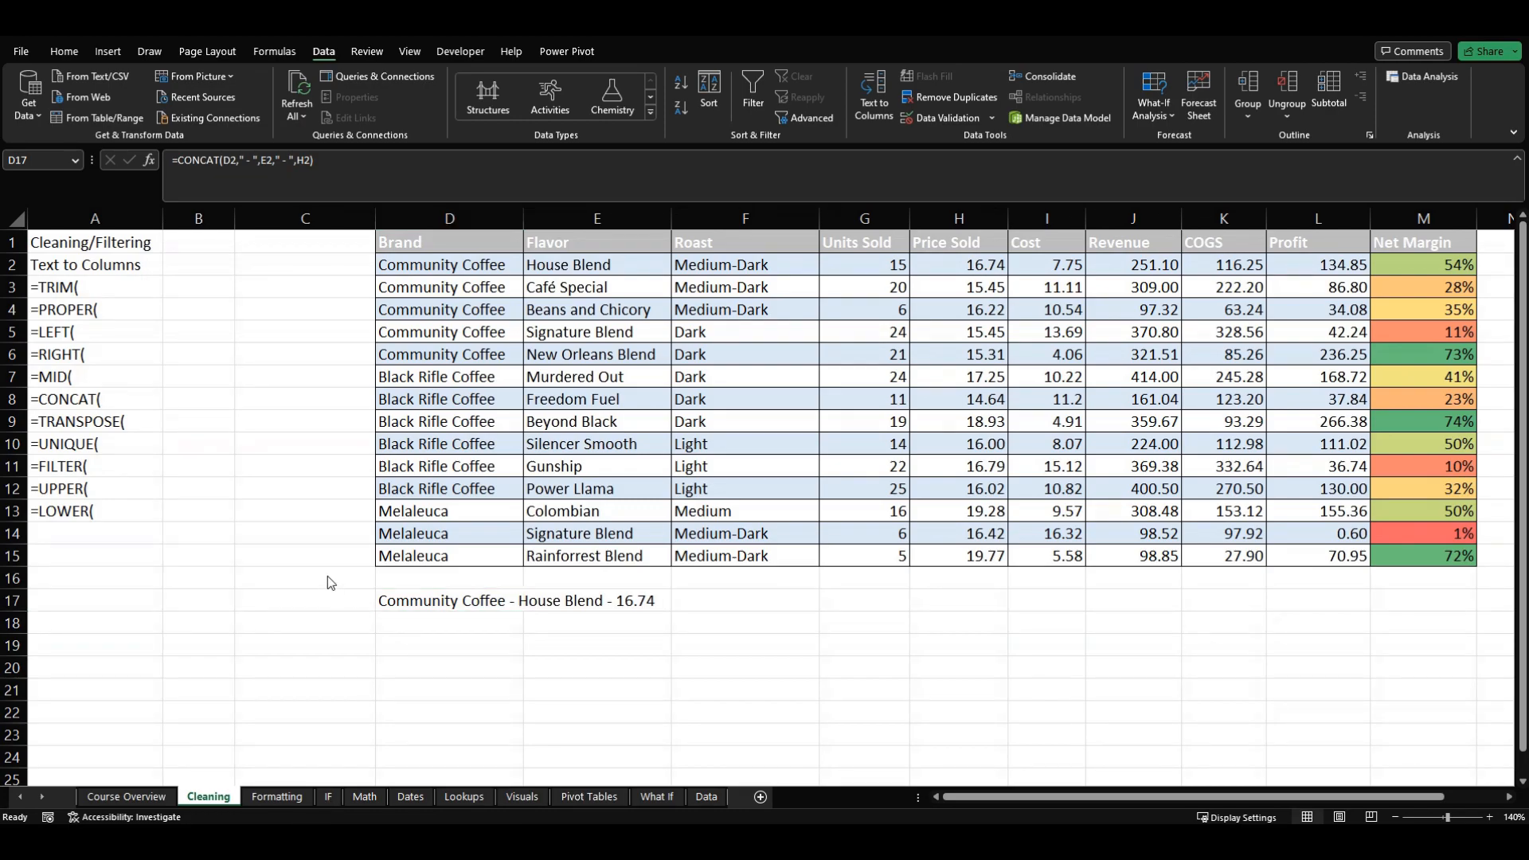
{"action": "left_click", "coordinate": [407, 604]}
{"action": "key", "text": "Delete"}
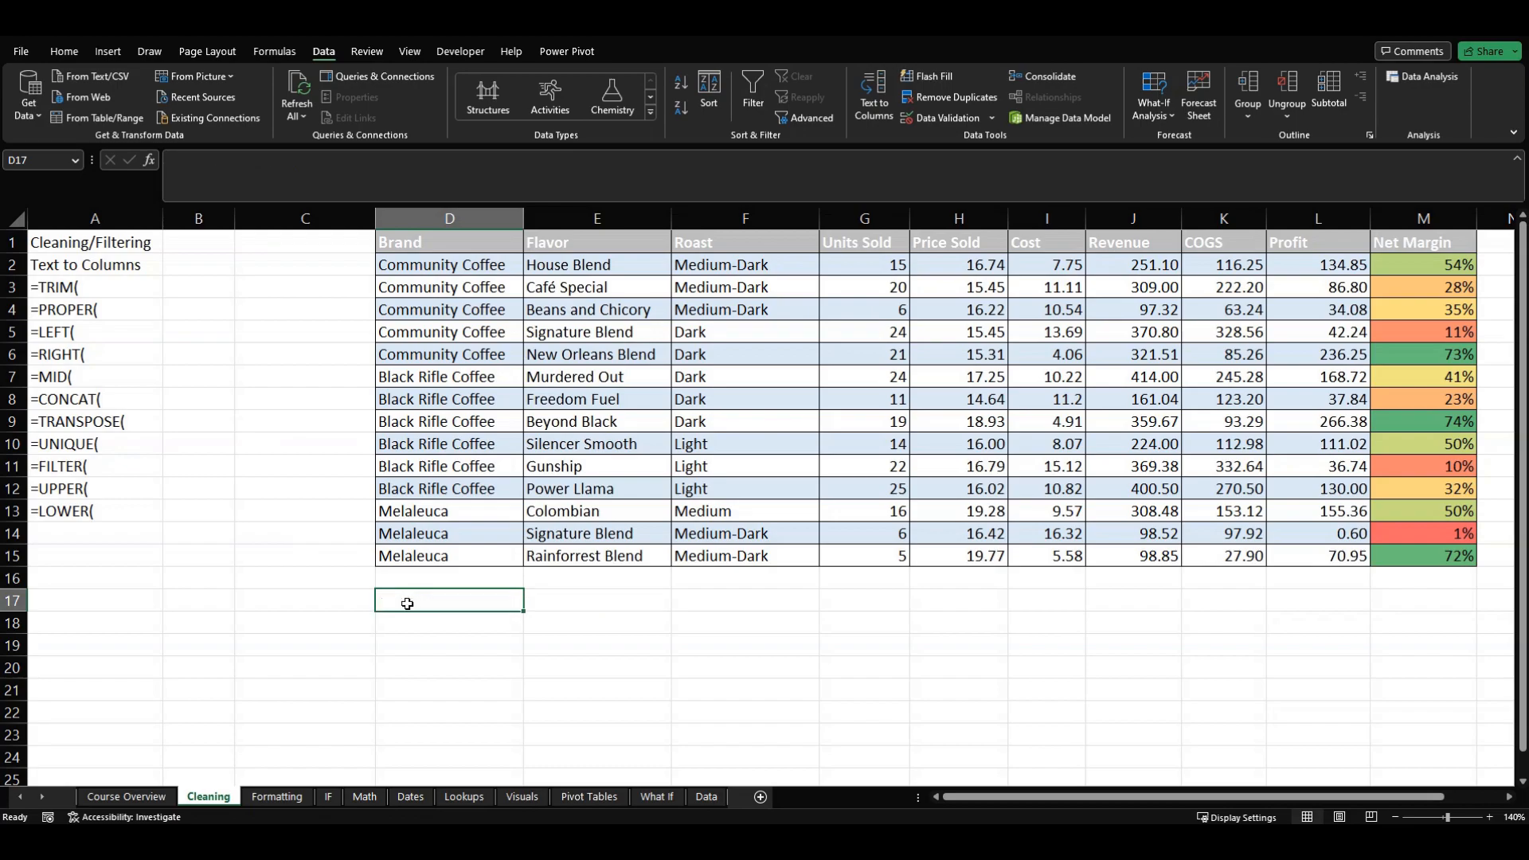
Enter =TRANSPOSE(D2:D15) in cell D18 to lay the brand column out as a row
{"action": "left_click", "coordinate": [136, 424]}
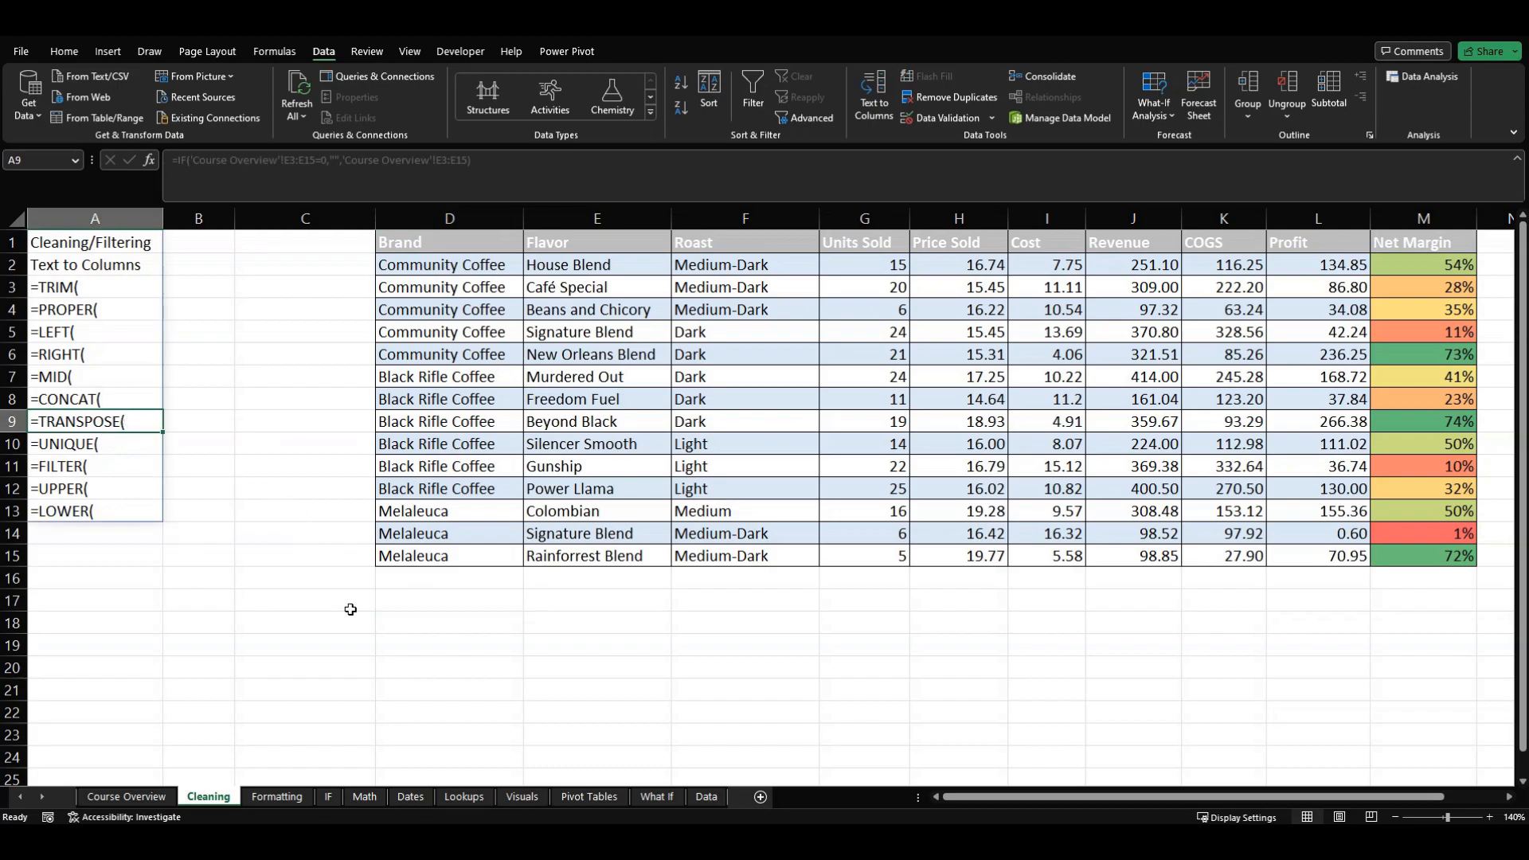
{"action": "left_click", "coordinate": [408, 630]}
{"action": "type", "text": "="}
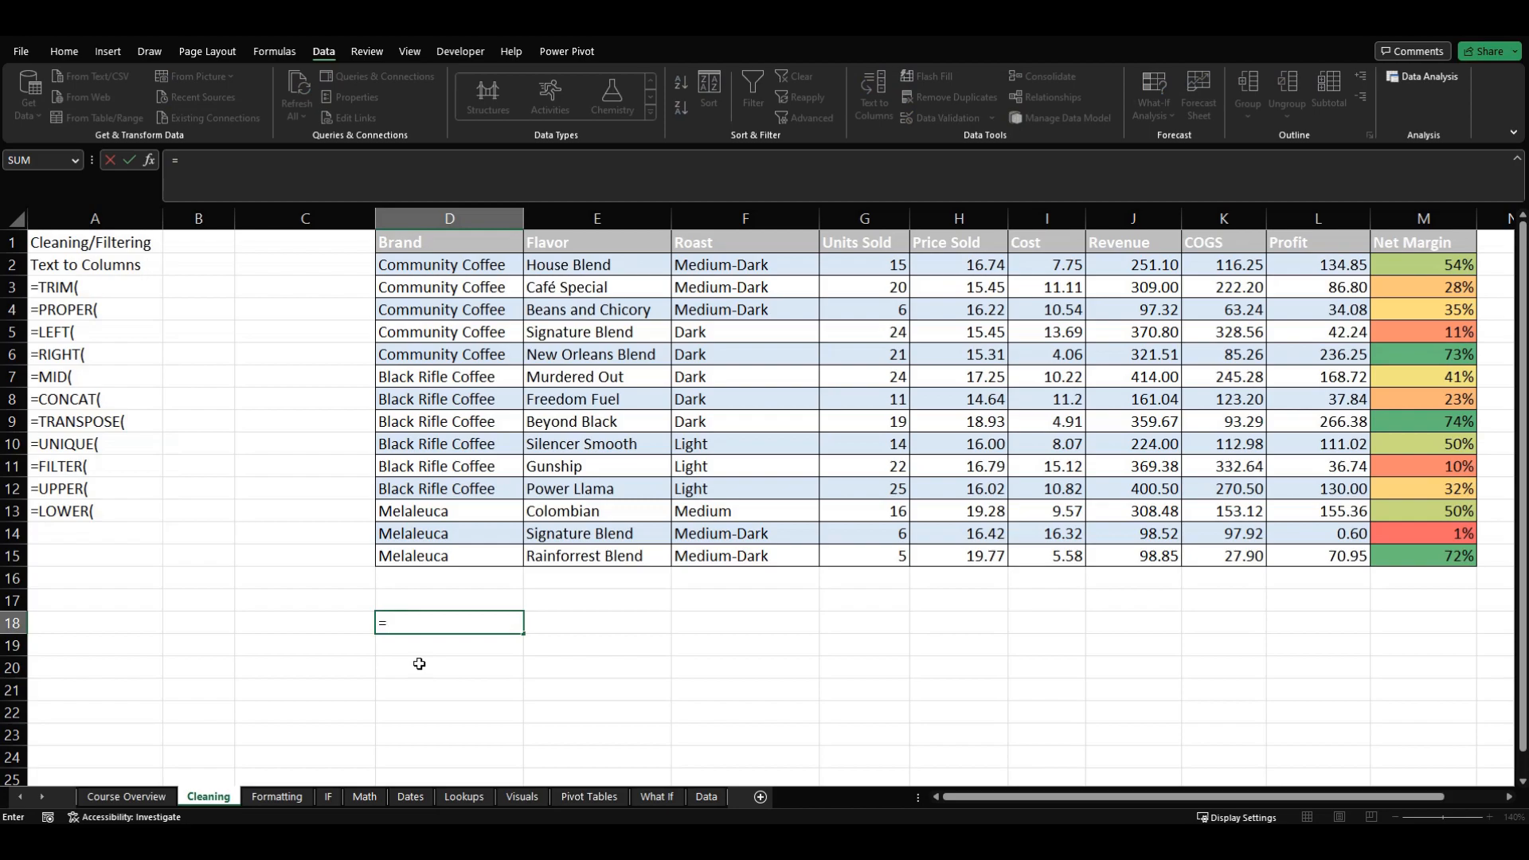
{"action": "type", "text": "tran"}
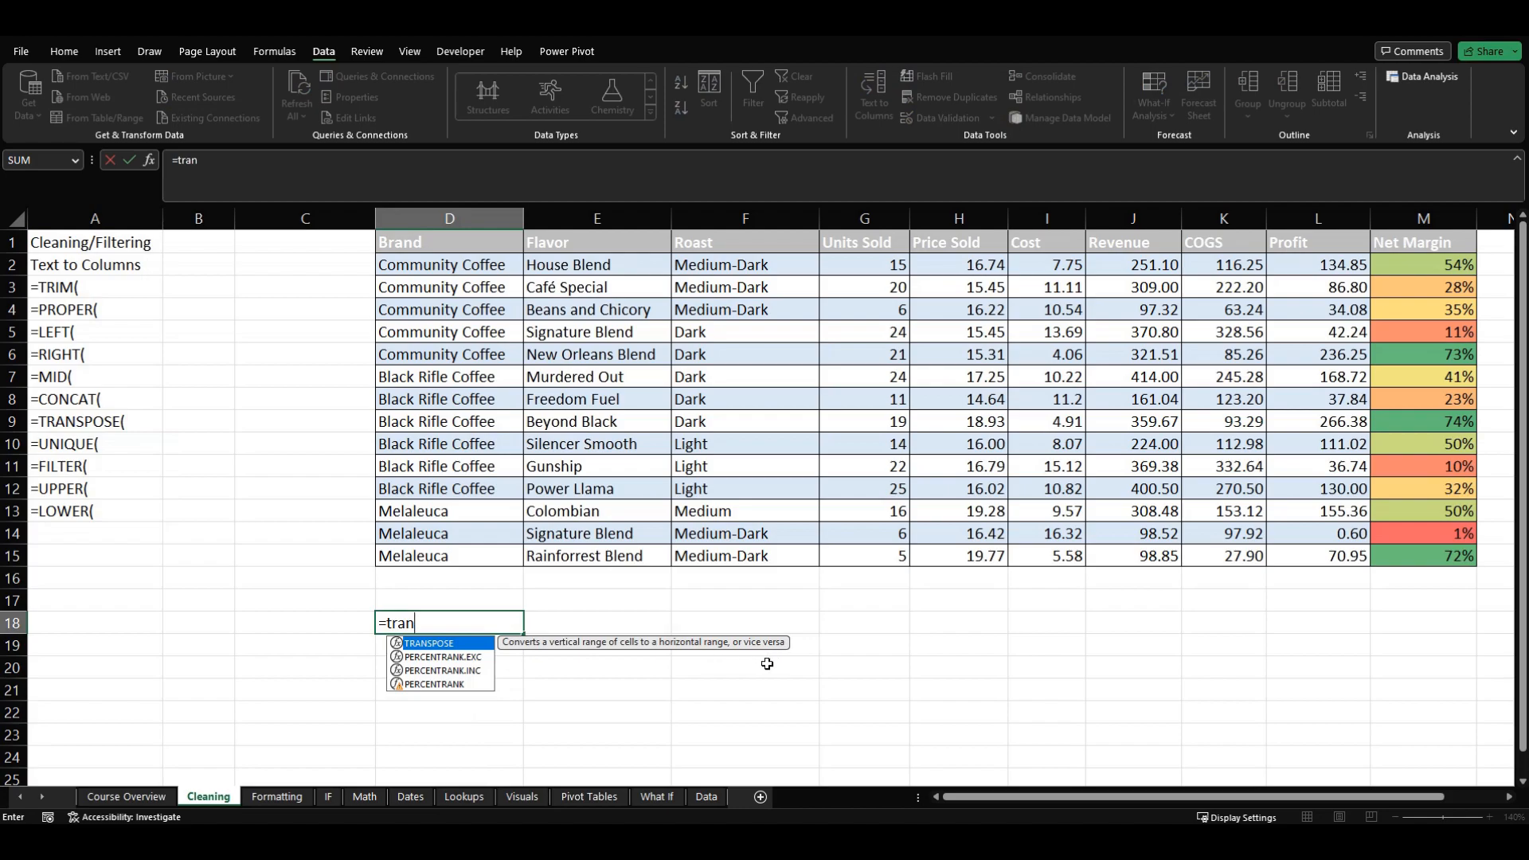
{"action": "key", "text": "Tab"}
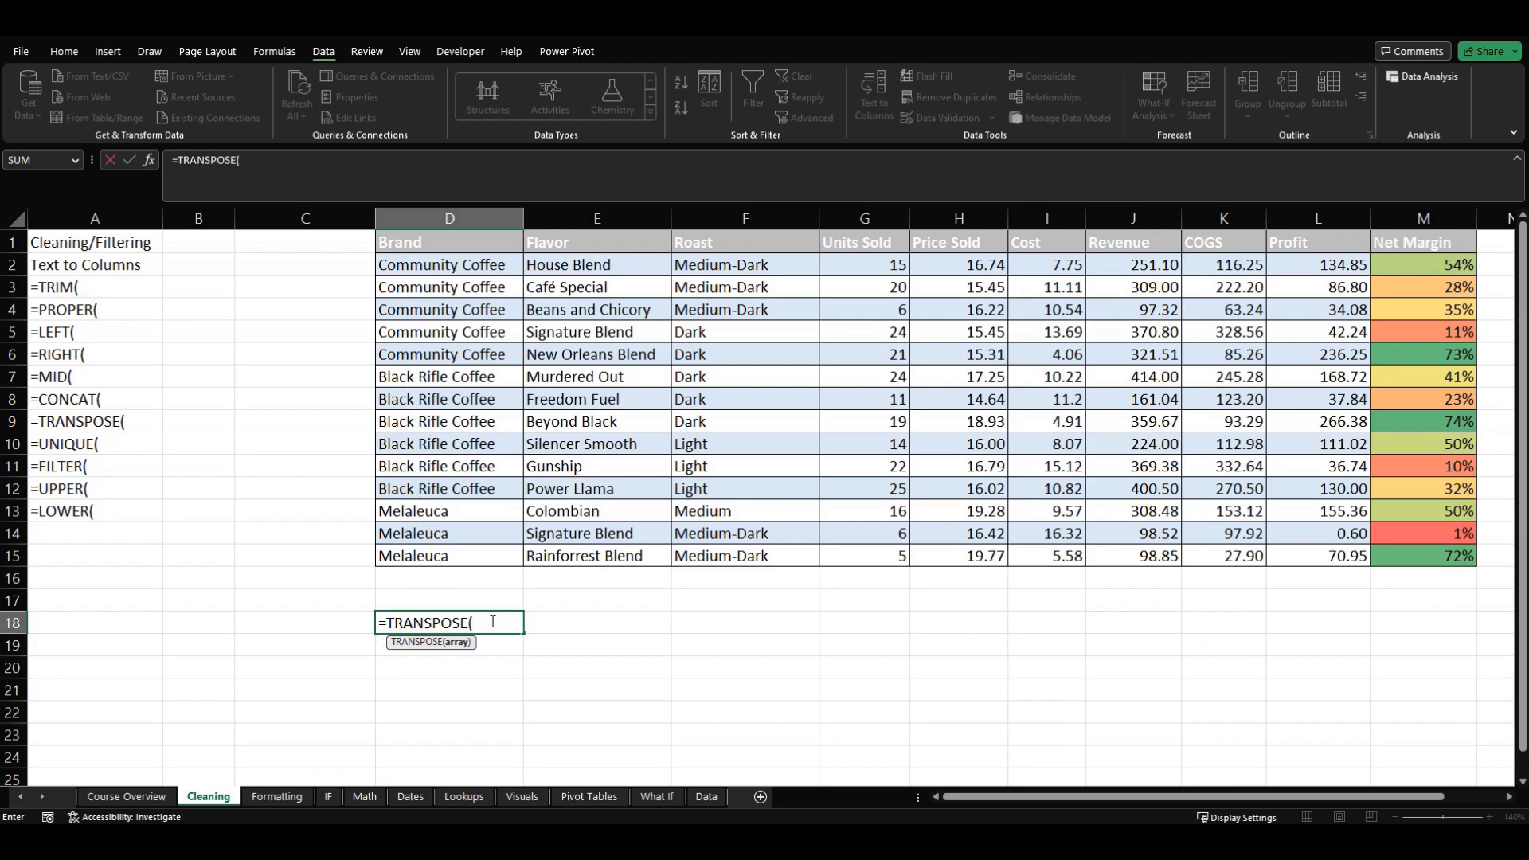
{"action": "left_click", "coordinate": [468, 270]}
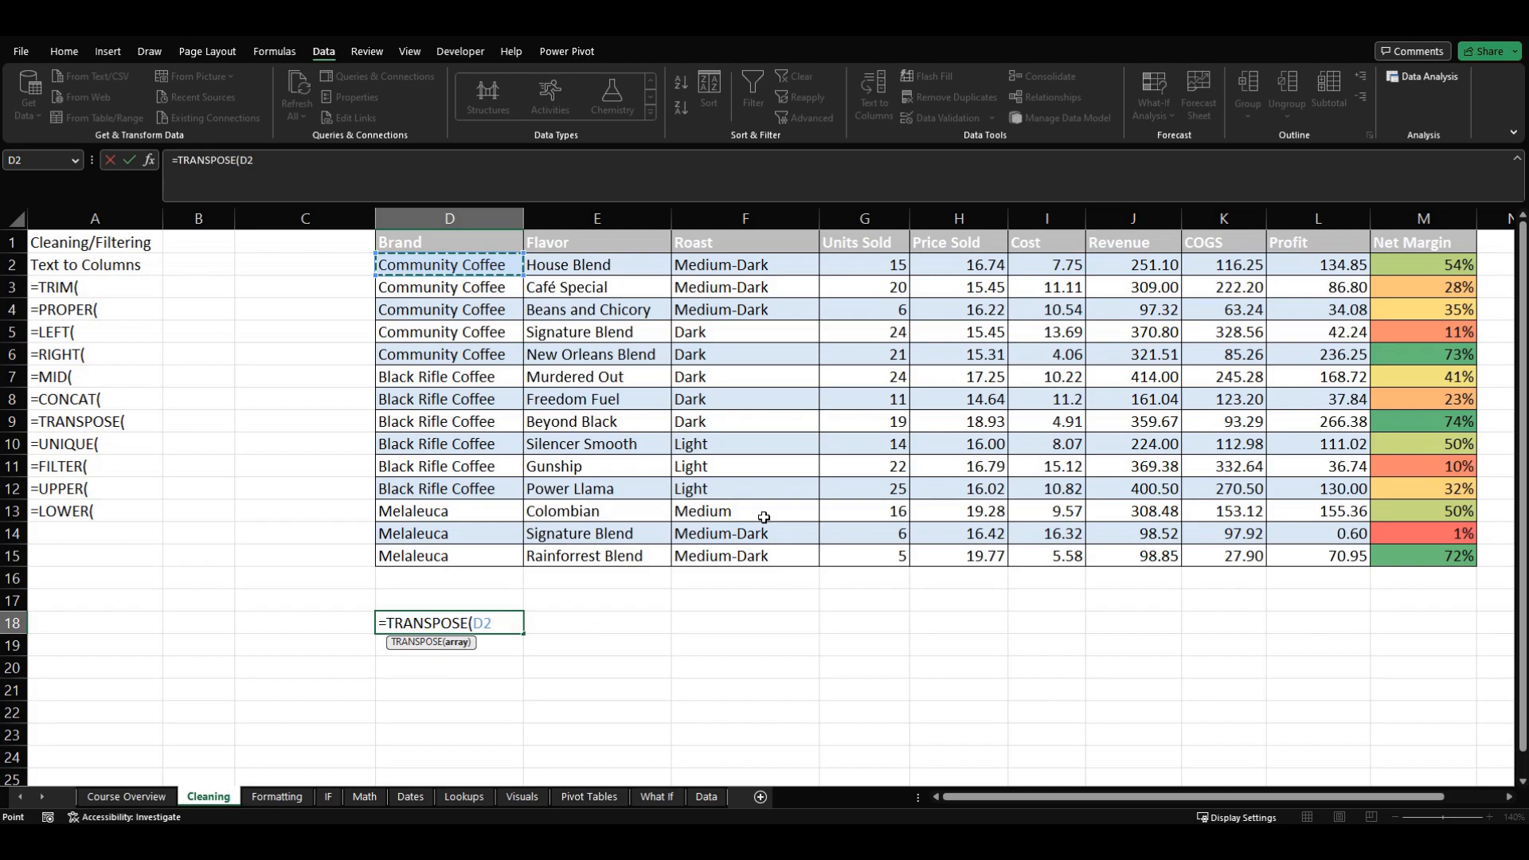
{"action": "key", "text": "ctrl+shift+Down"}
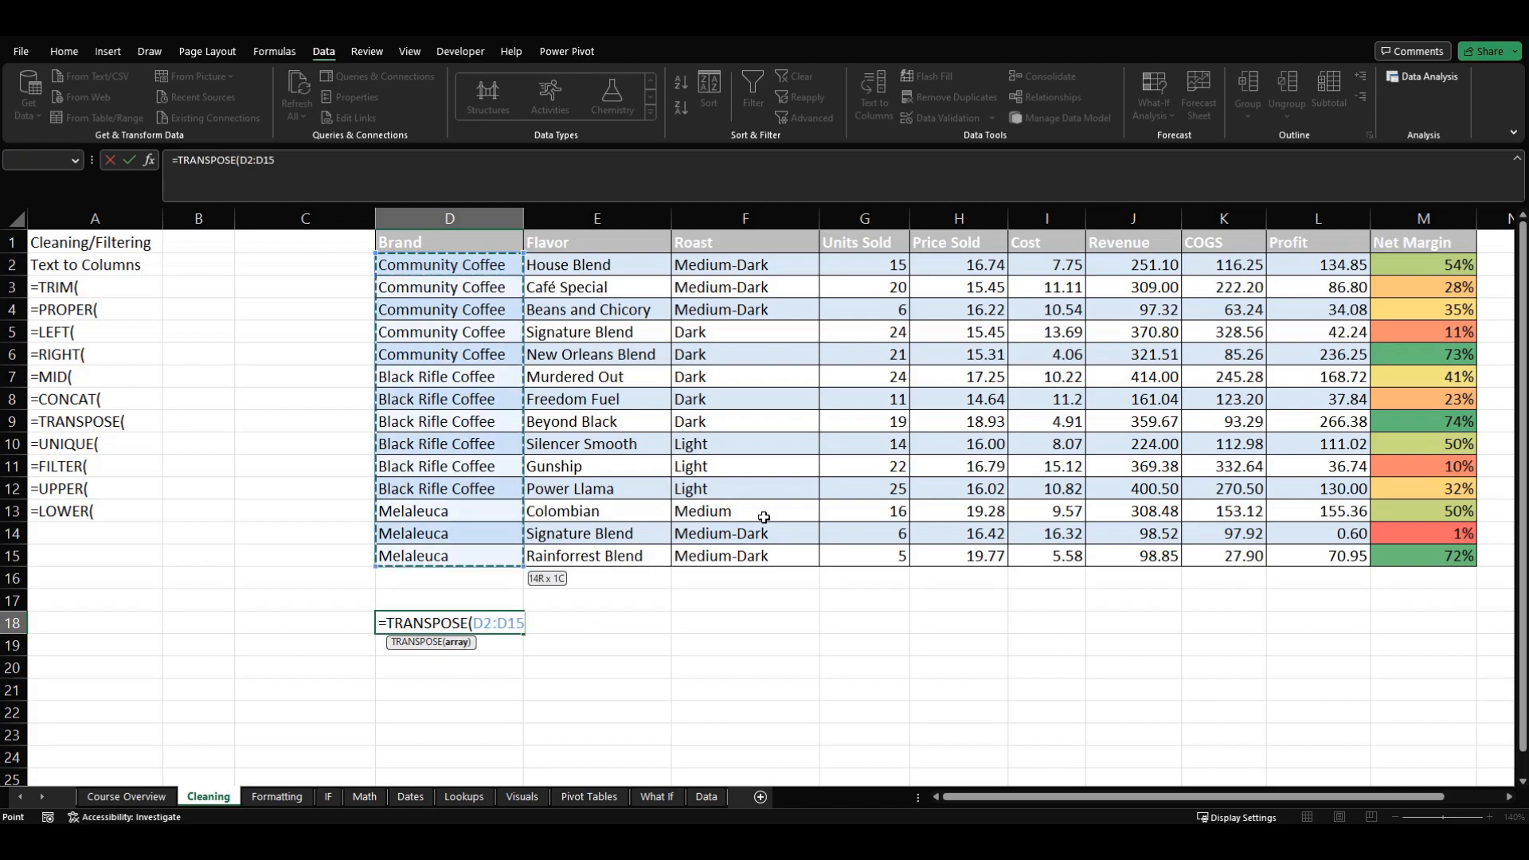
{"action": "key", "text": "Return"}
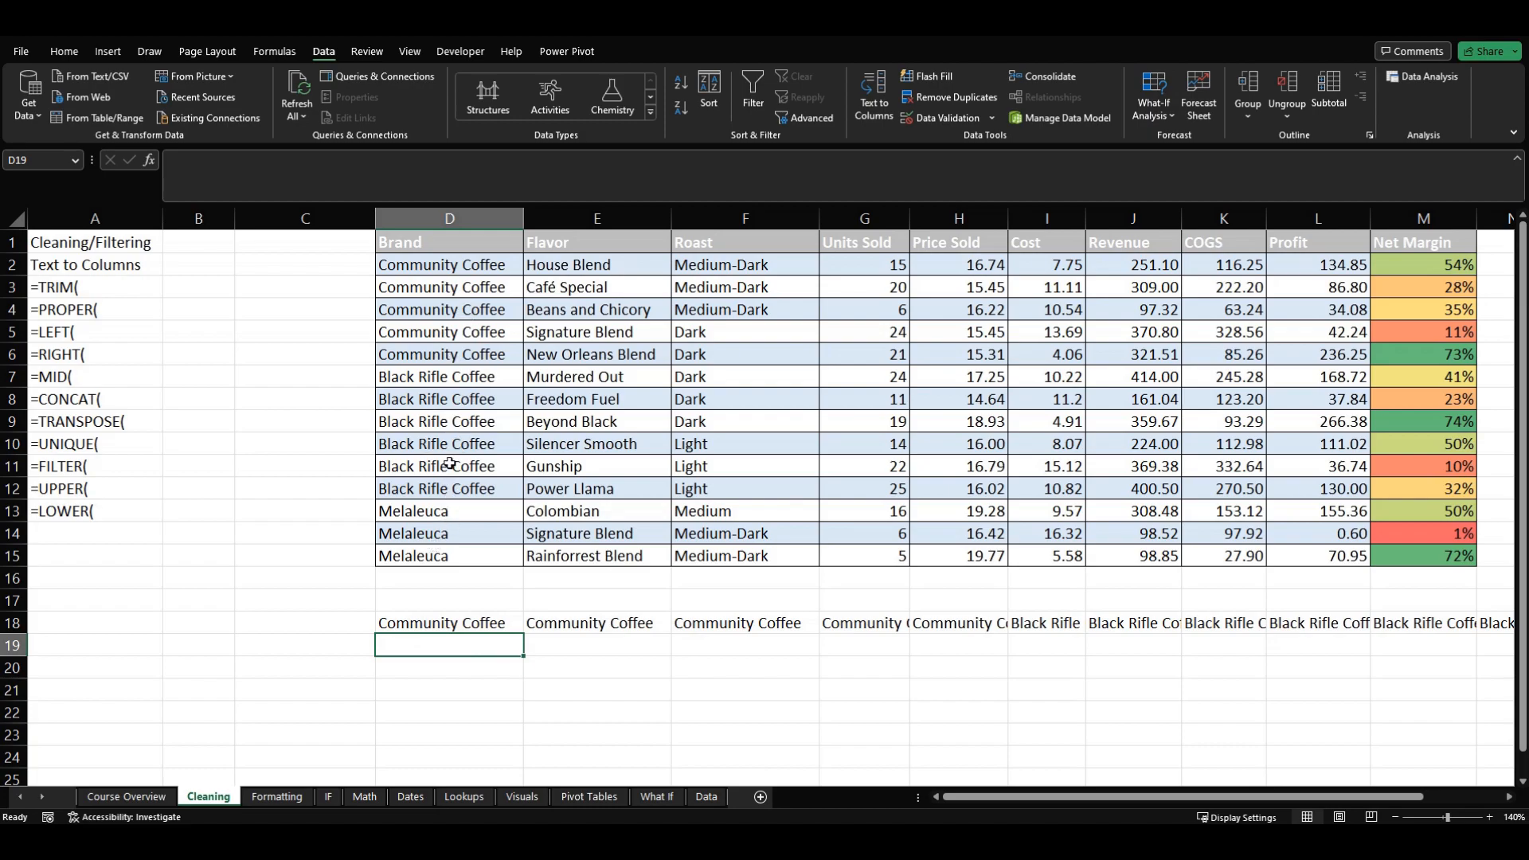
Undo the brand transposition and enter =TRANSPOSE(D1:M1) in cell D18 to list the table headers vertically
{"action": "key", "text": "ctrl+z"}
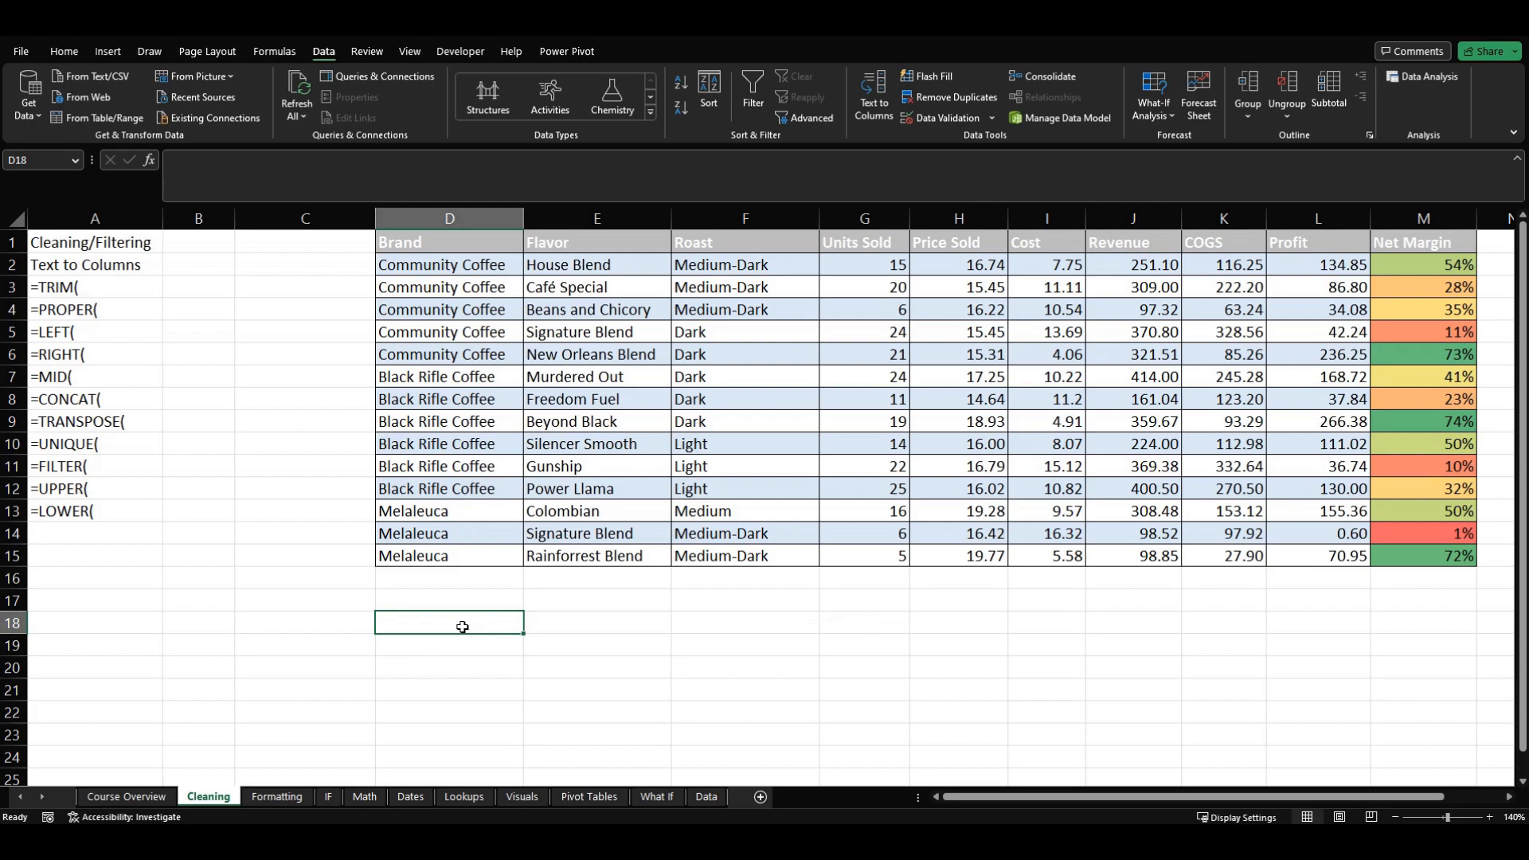
{"action": "type", "text": "="}
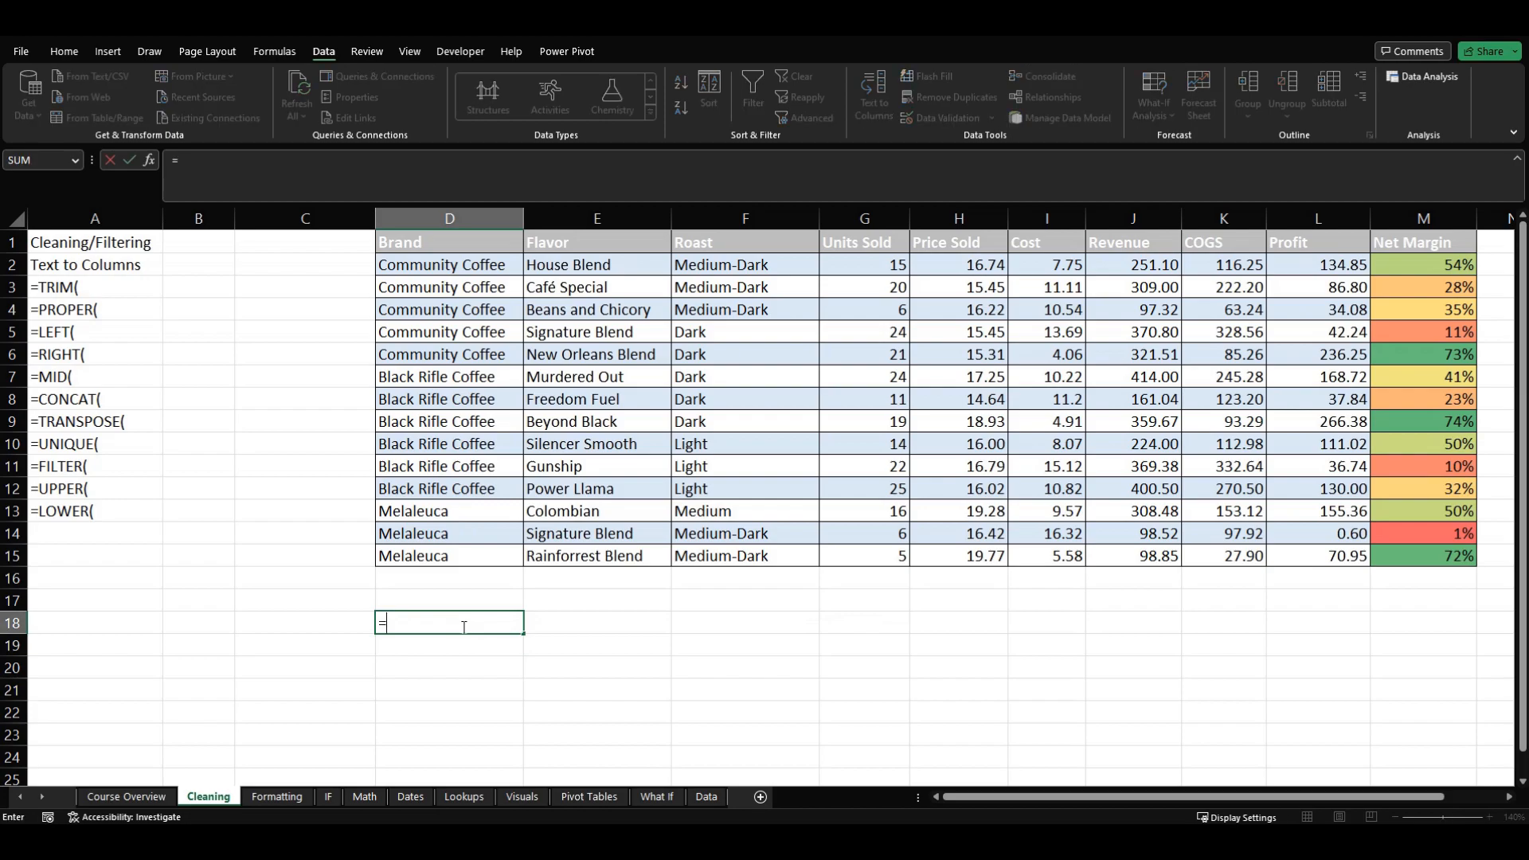
{"action": "type", "text": "tran"}
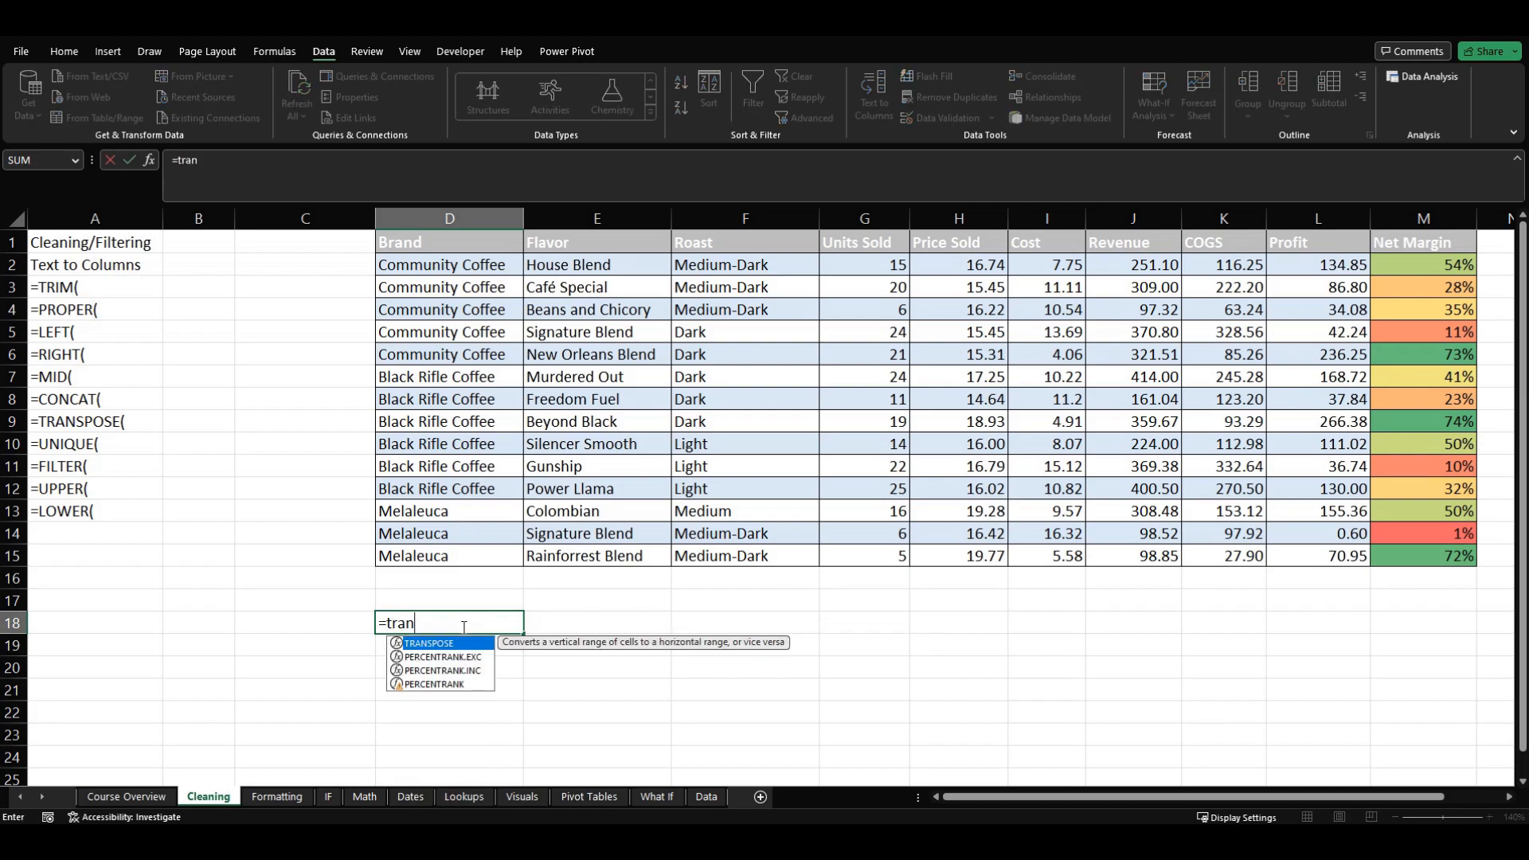
{"action": "key", "text": "Tab"}
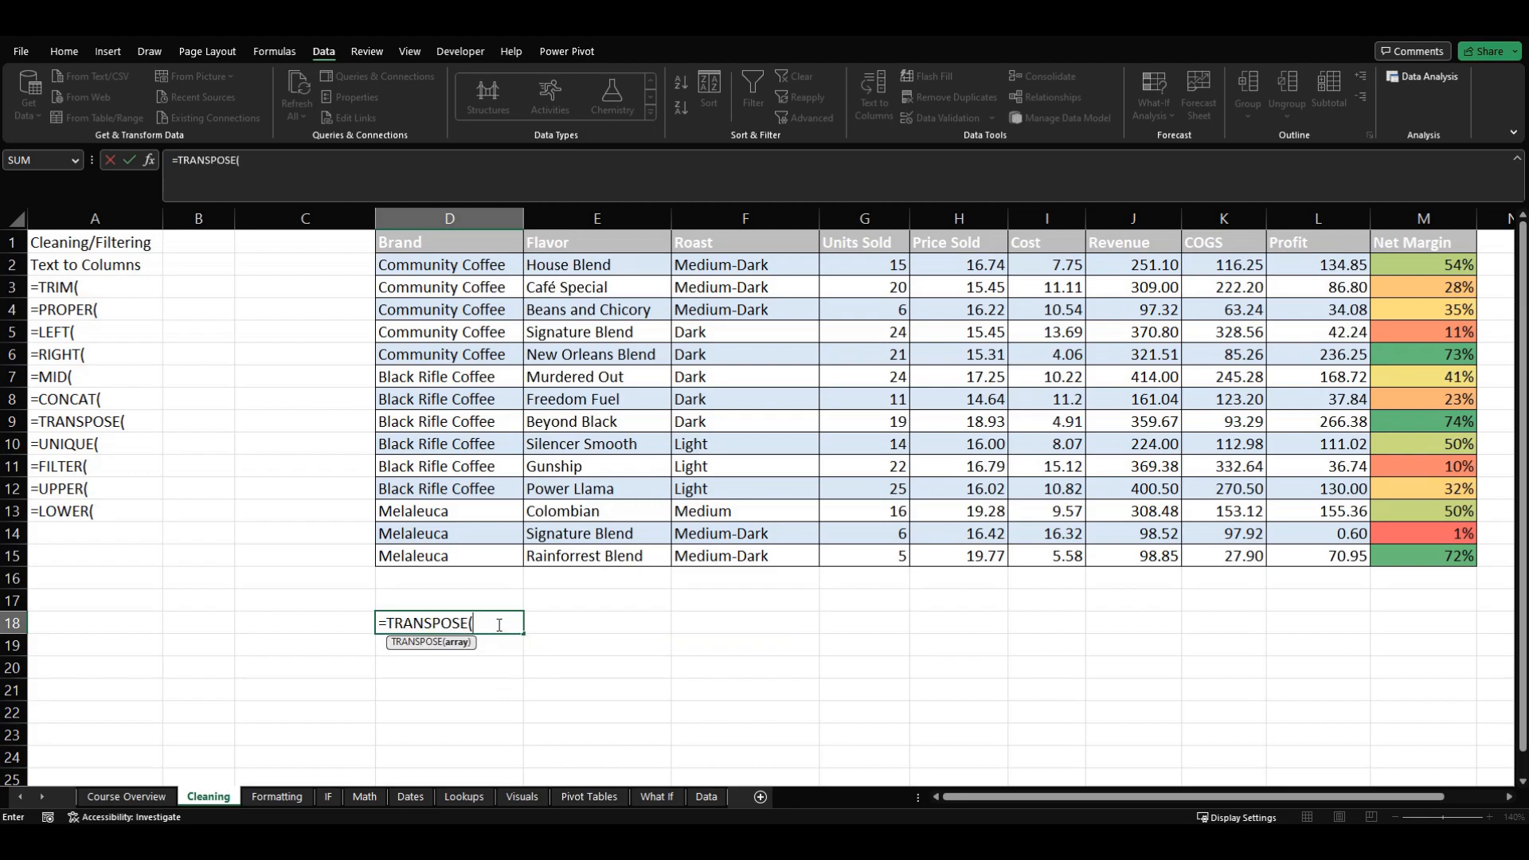
{"action": "left_click", "coordinate": [437, 248]}
{"action": "key", "text": "ctrl+shift+Right"}
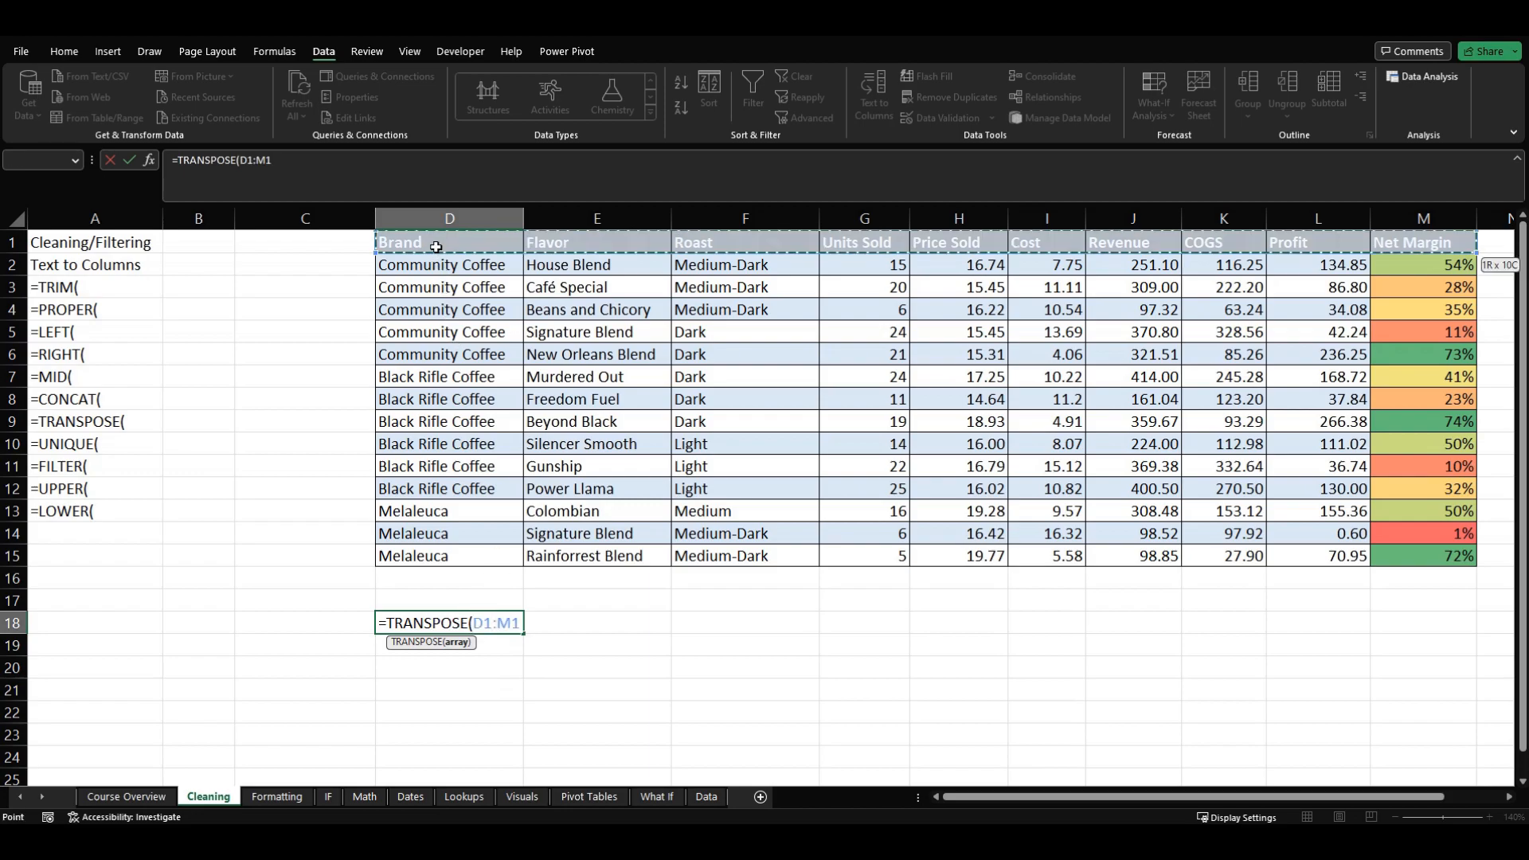
{"action": "type", "text": ")"}
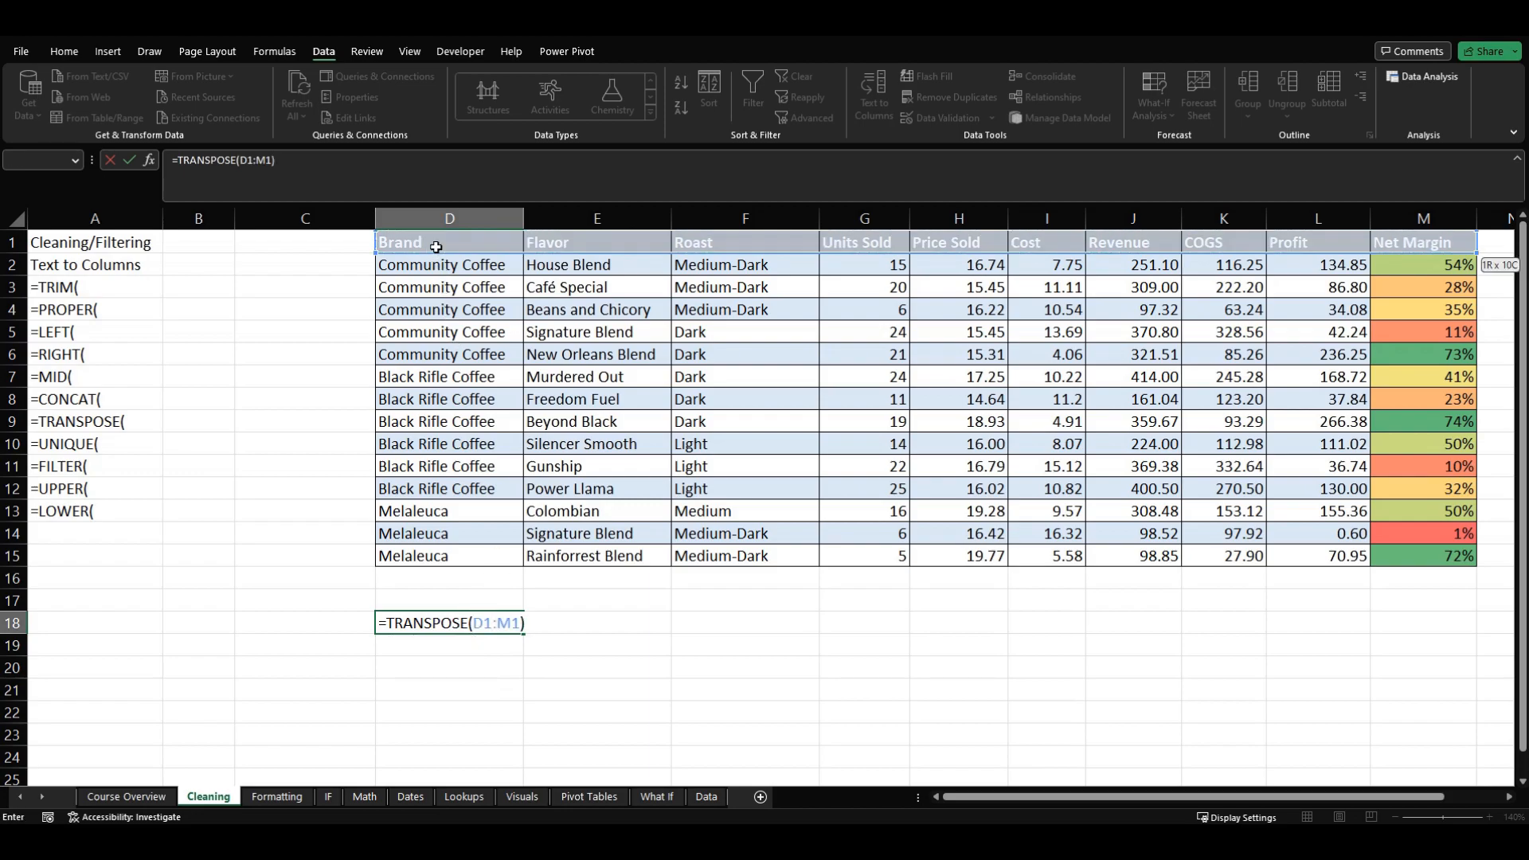
{"action": "key", "text": "Return"}
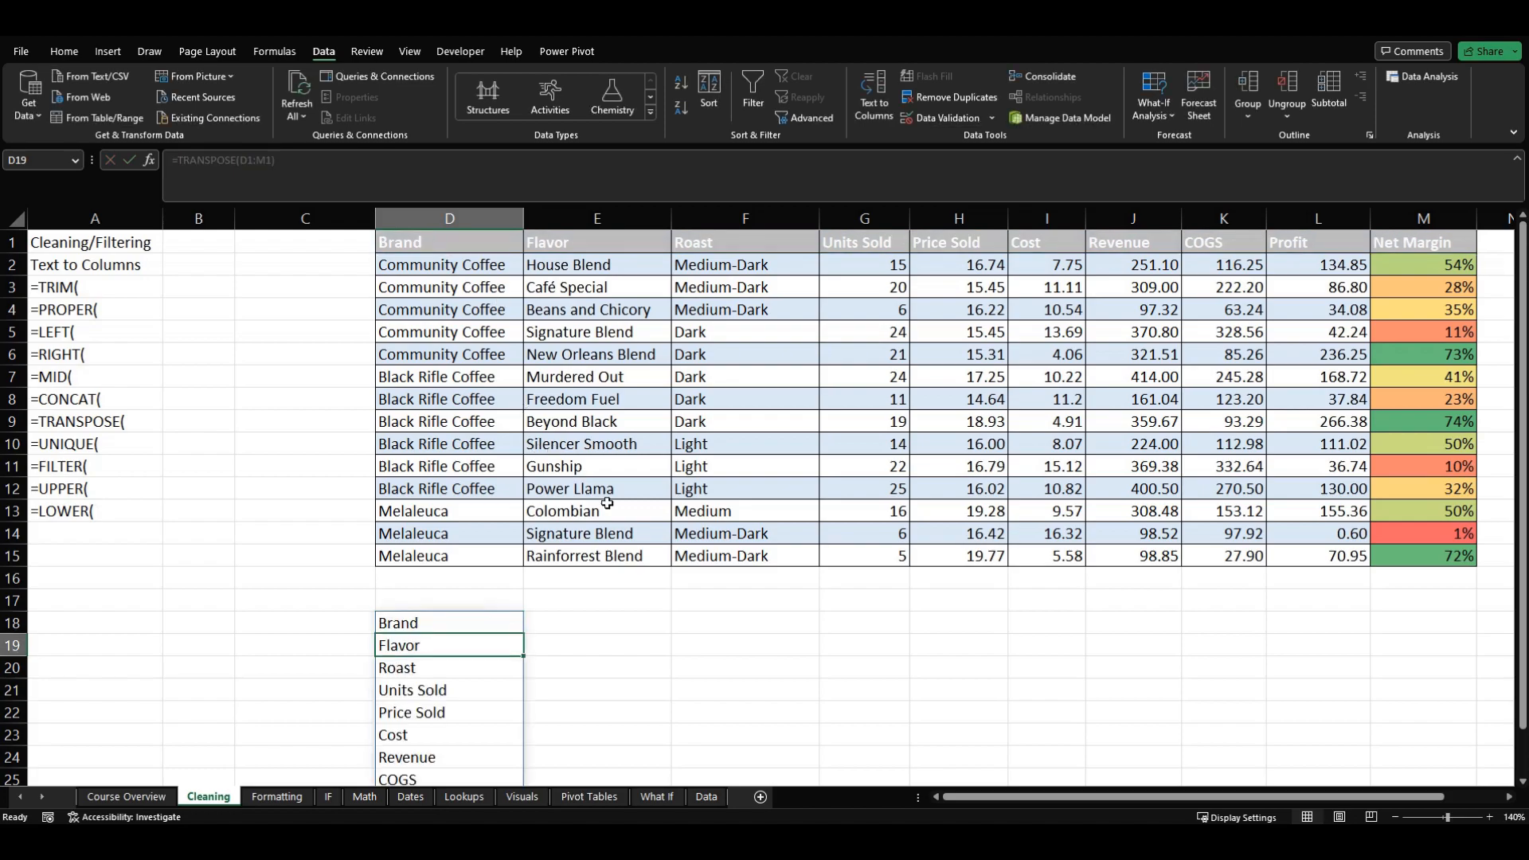
{"action": "scroll", "coordinate": [694, 534], "scroll_direction": "down", "scroll_amount": 3}
{"action": "scroll", "coordinate": [672, 604], "scroll_direction": "up", "scroll_amount": 3}
{"action": "scroll", "coordinate": [566, 508], "scroll_direction": "down", "scroll_amount": 2}
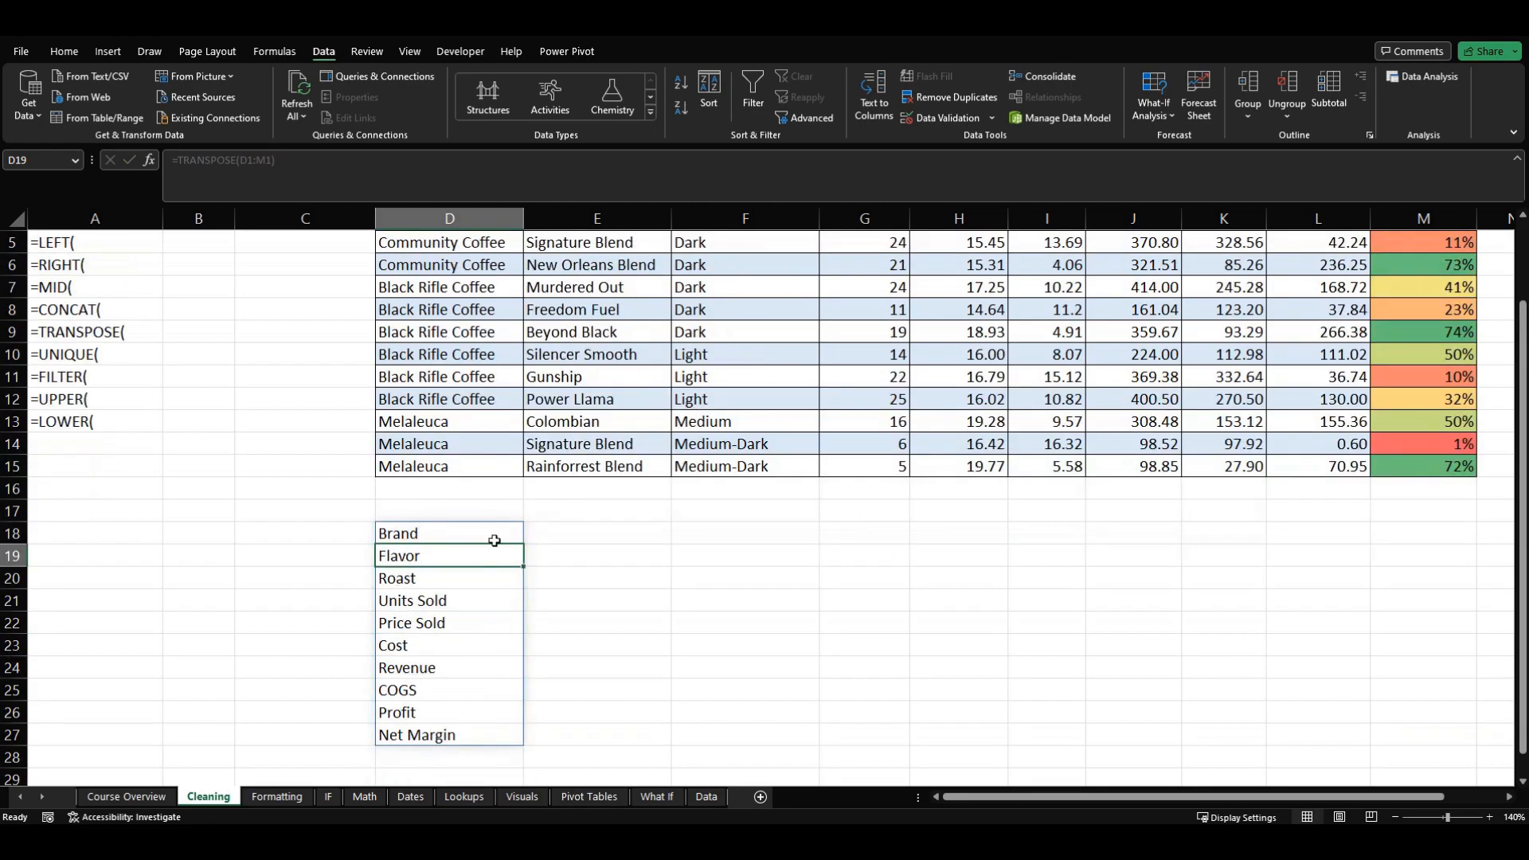
{"action": "scroll", "coordinate": [502, 633], "scroll_direction": "up", "scroll_amount": 2}
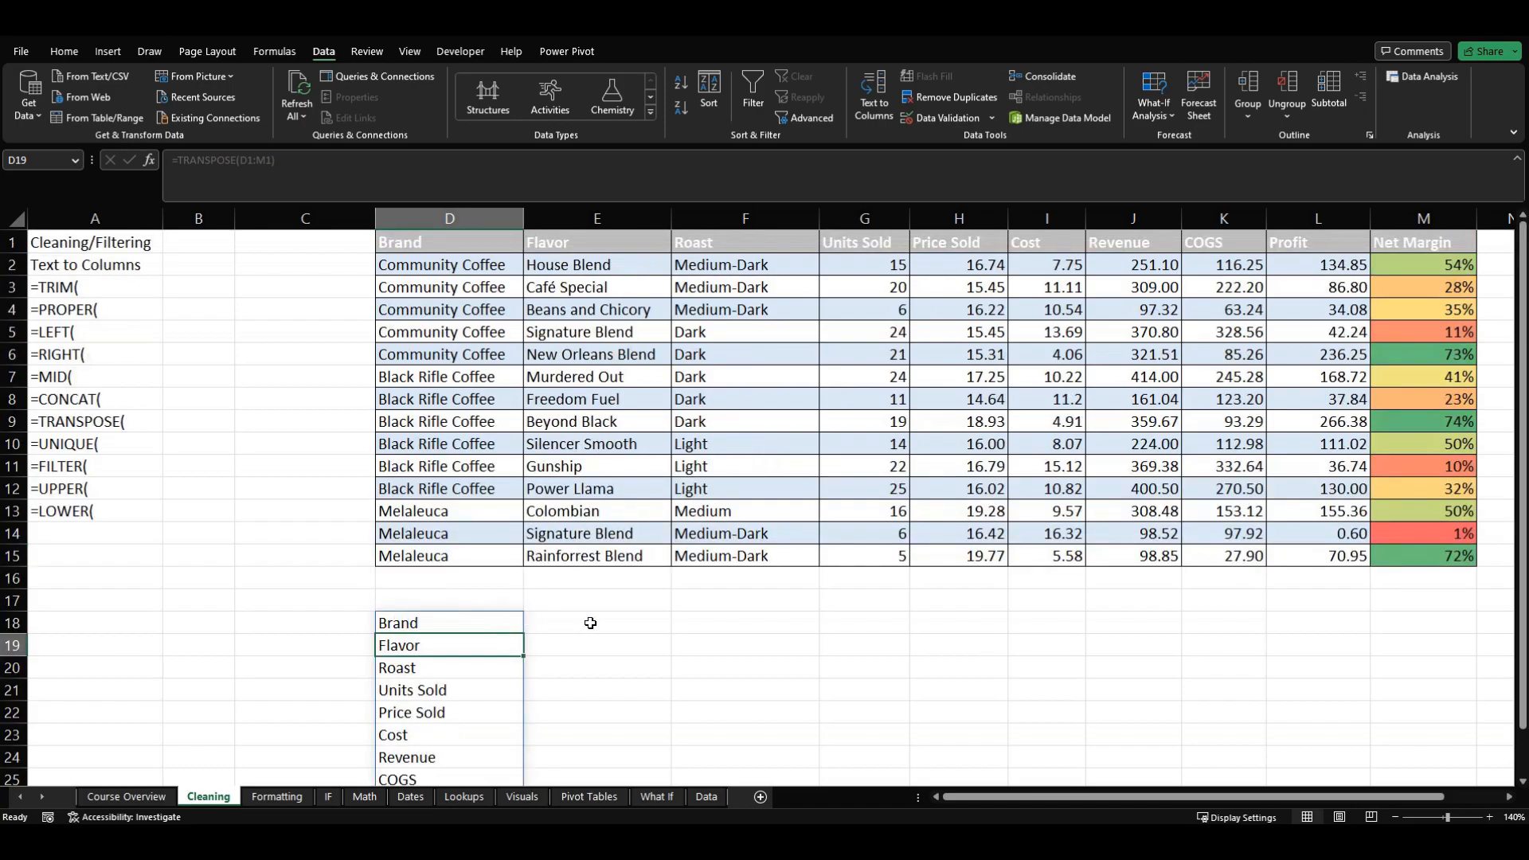
Undo the header transposition and enter =TRANSPOSE(D1:M15) in cell D18 to flip the whole coffee table
{"action": "key", "text": "ctrl+z"}
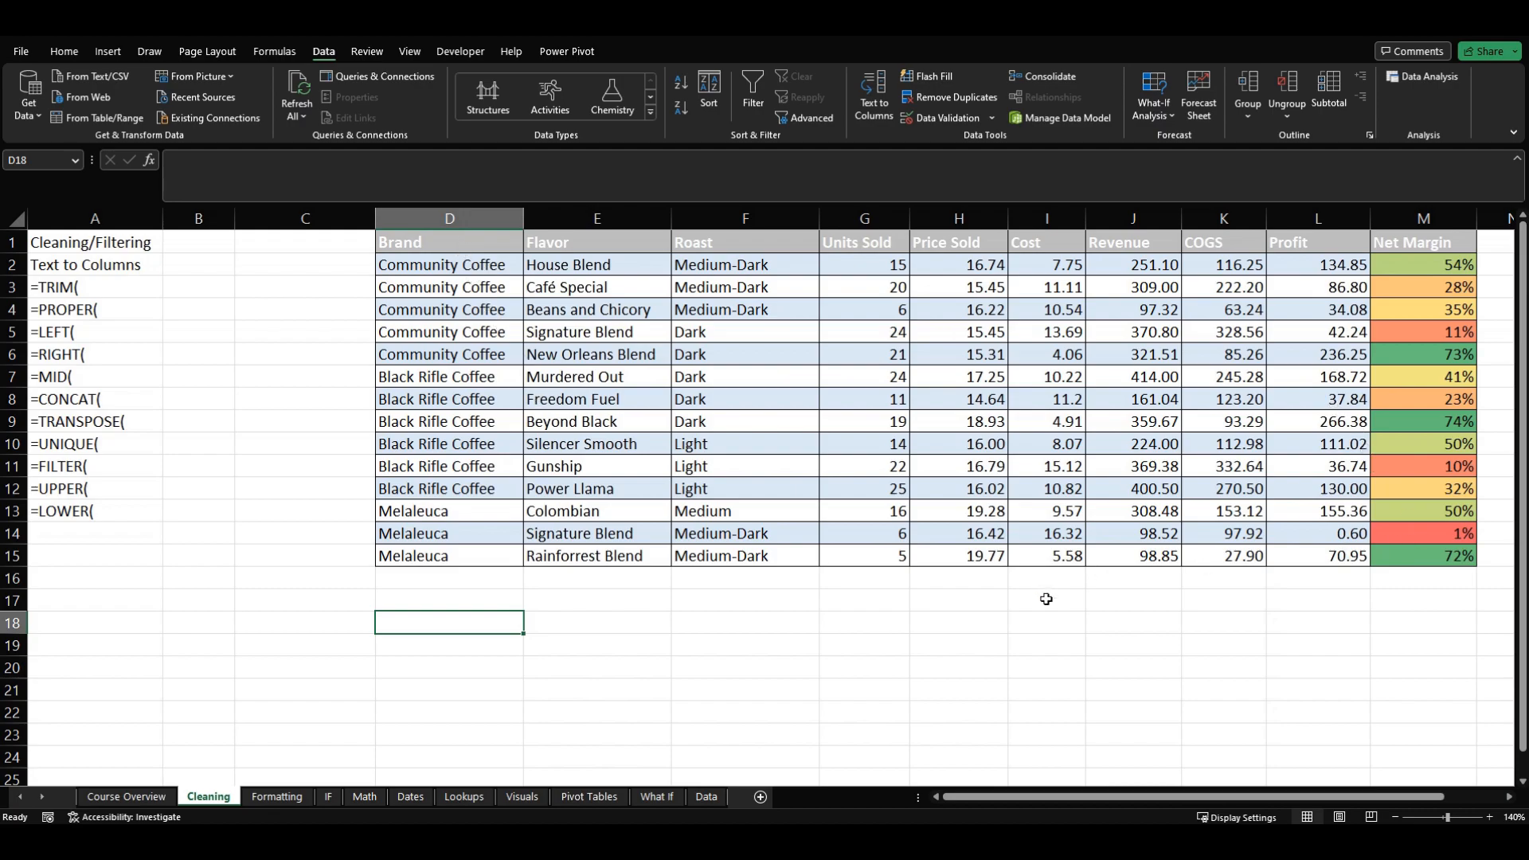
{"action": "type", "text": "=tran"}
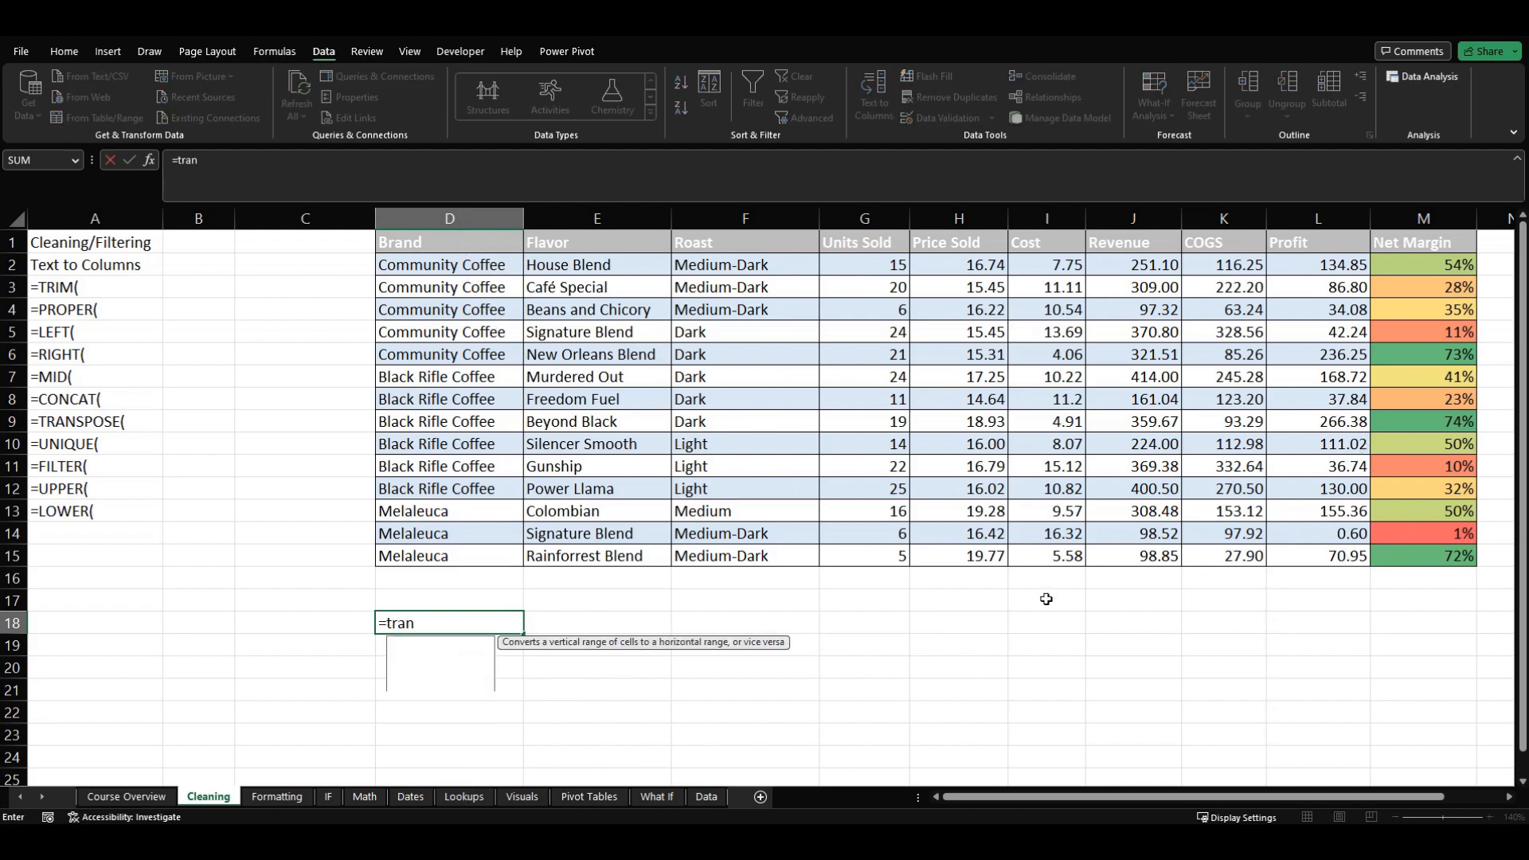
{"action": "key", "text": "Tab"}
{"action": "left_click", "coordinate": [470, 246]}
{"action": "key", "text": "ctrl+shift+Down"}
{"action": "key", "text": "ctrl+shift+Right"}
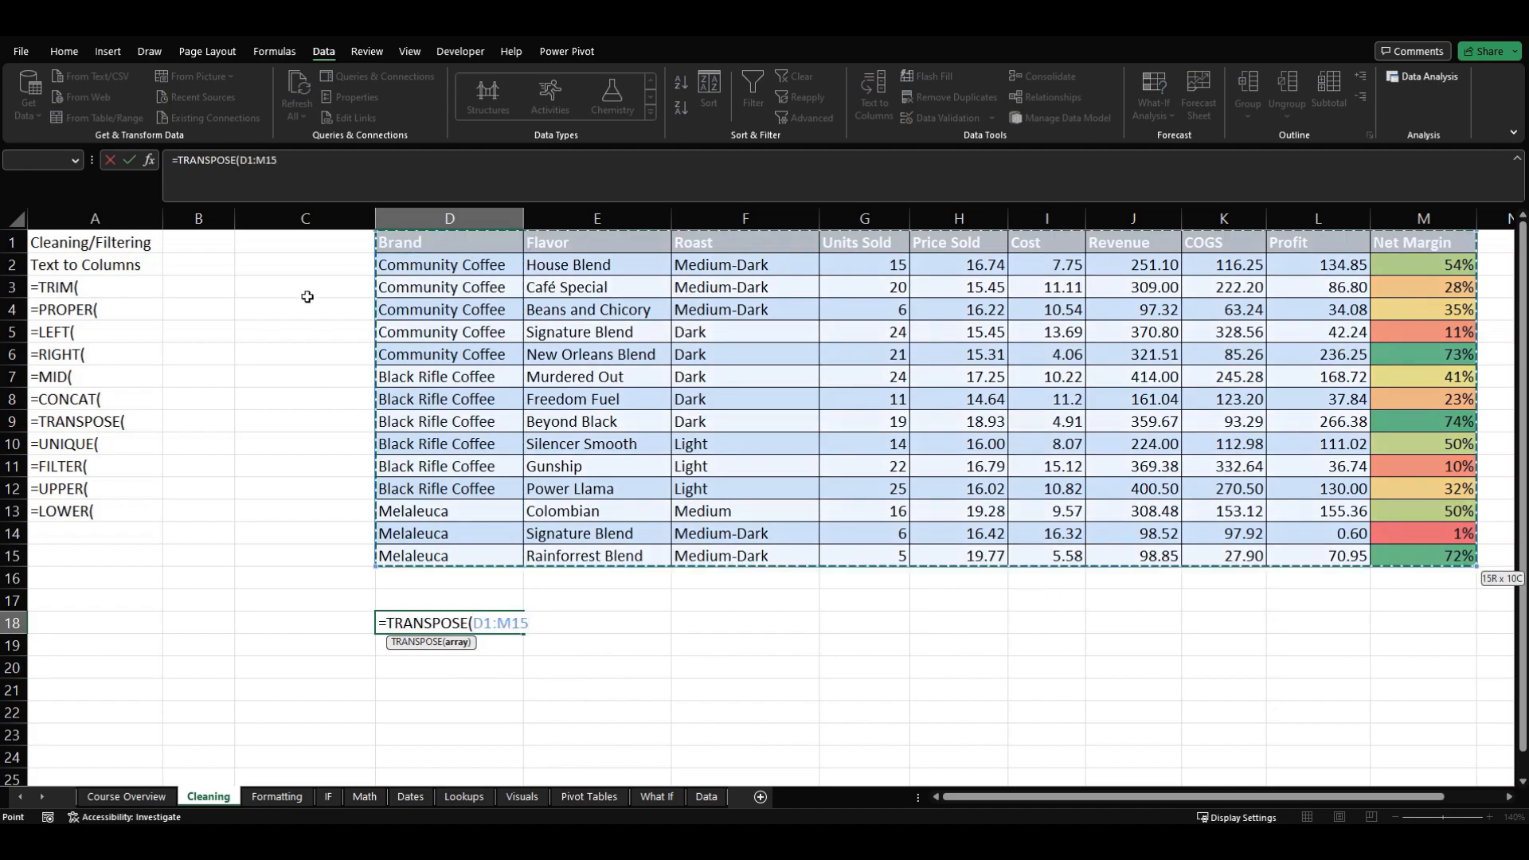
{"action": "type", "text": ")"}
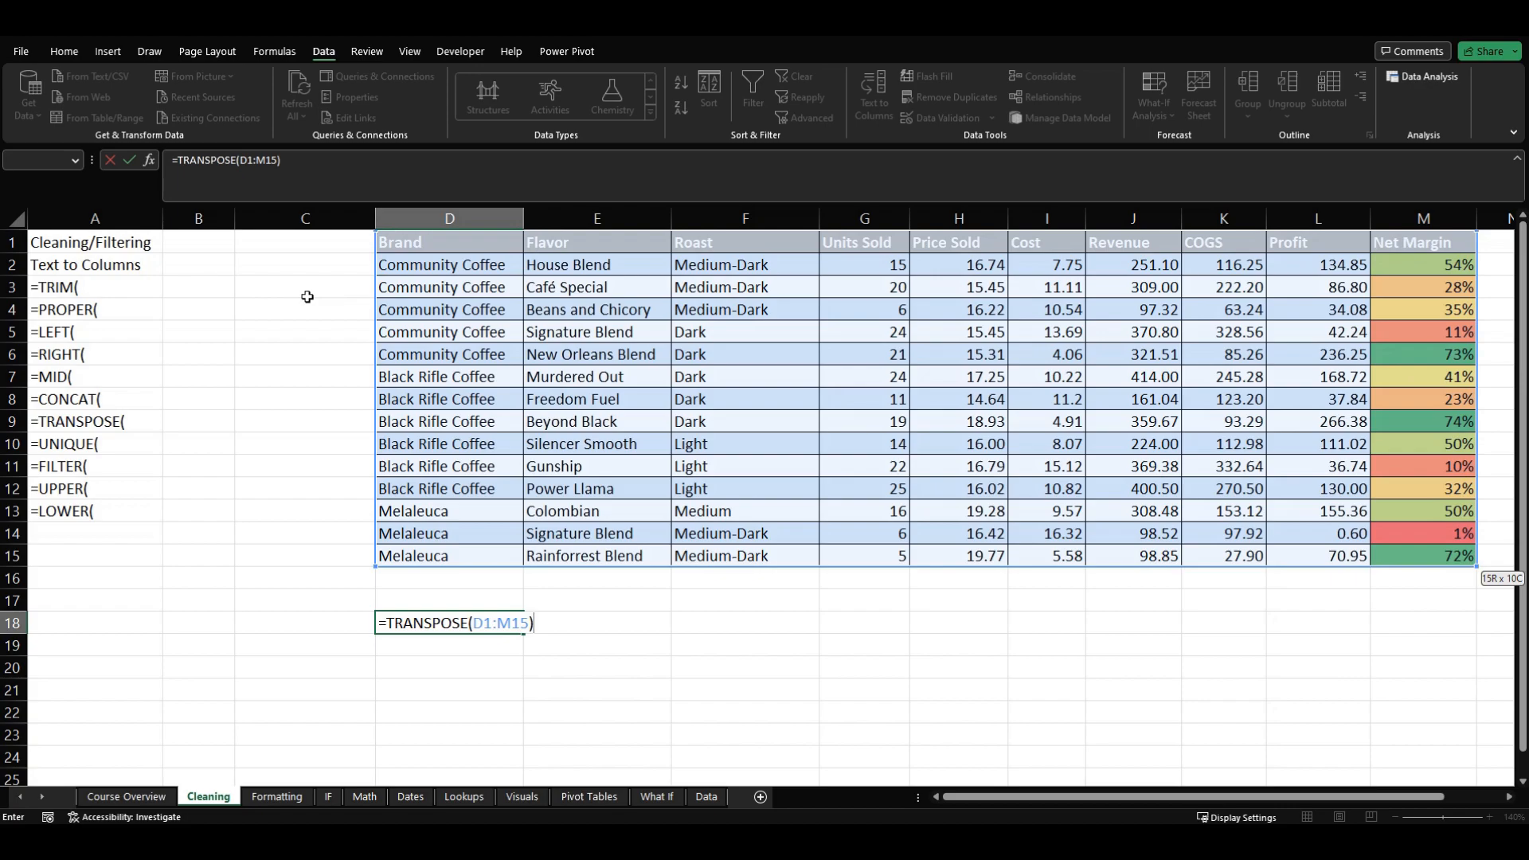
{"action": "key", "text": "Return"}
{"action": "left_click_drag", "start_coordinate": [960, 799], "coordinate": [1136, 800]}
{"action": "scroll", "coordinate": [934, 598], "scroll_direction": "down", "scroll_amount": 2}
{"action": "scroll", "coordinate": [934, 597], "scroll_direction": "down", "scroll_amount": 2}
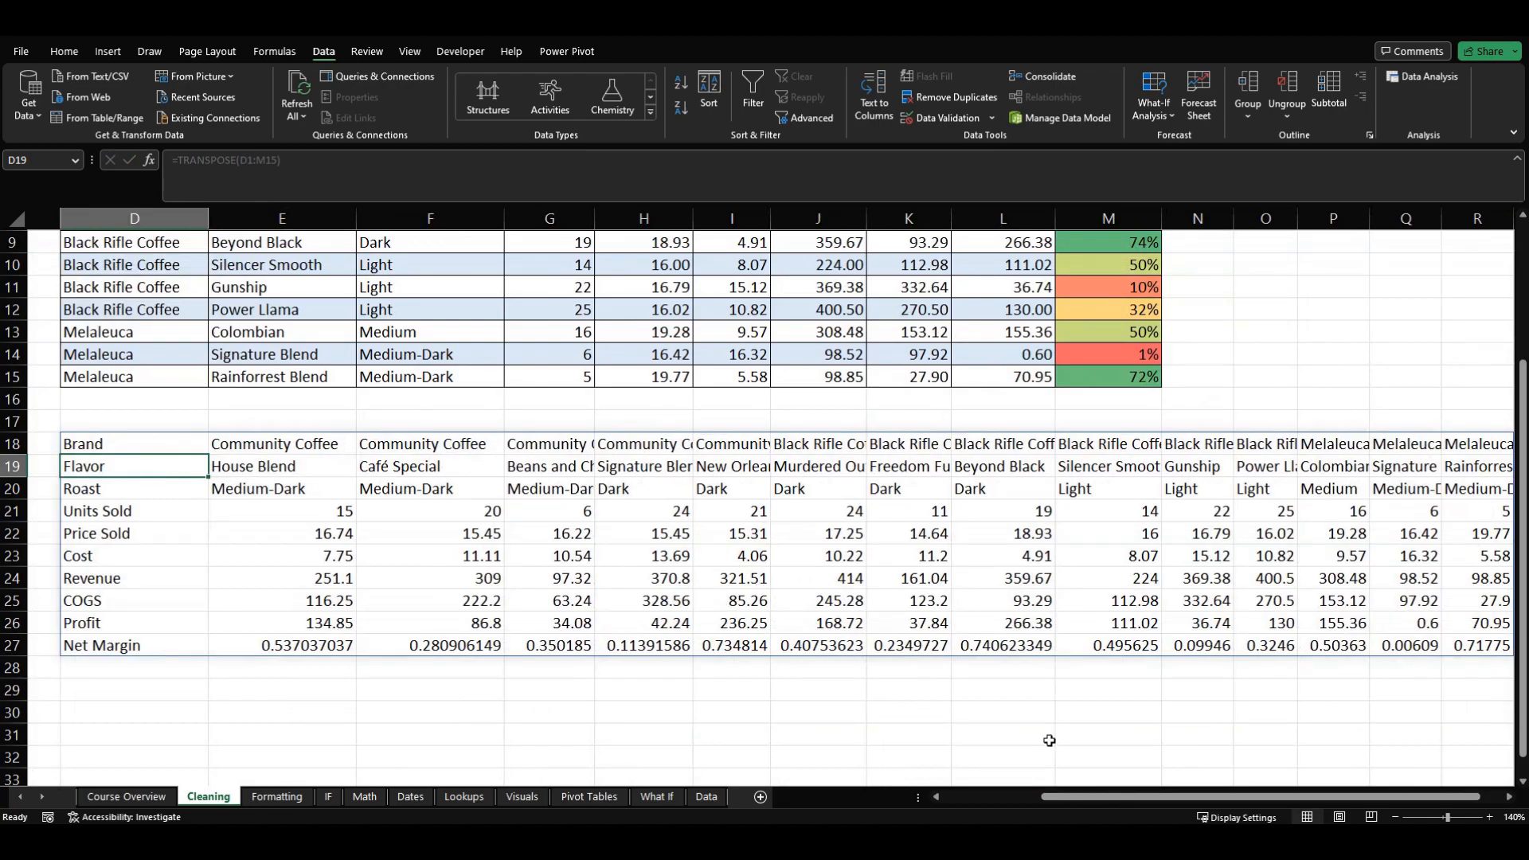
Examine the transposed table's cells and its source formula, comparing them with the original coffee data
{"action": "left_click", "coordinate": [741, 579]}
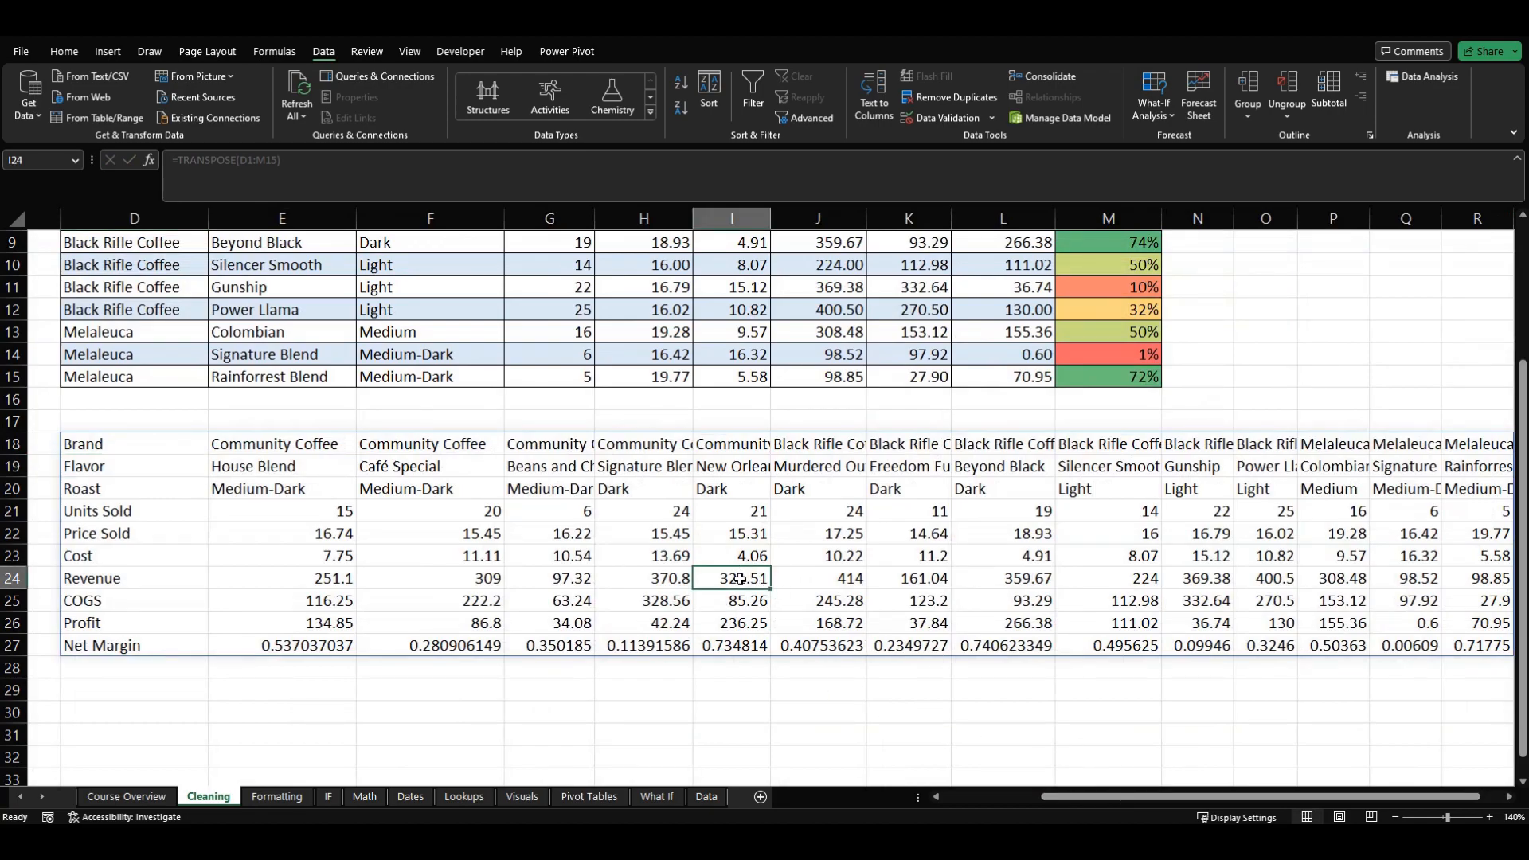
{"action": "left_click", "coordinate": [940, 549]}
{"action": "left_click", "coordinate": [920, 601]}
{"action": "left_click", "coordinate": [813, 623]}
{"action": "left_click", "coordinate": [721, 602]}
{"action": "left_click", "coordinate": [741, 572]}
{"action": "left_click", "coordinate": [876, 574]}
{"action": "scroll", "coordinate": [732, 558], "scroll_direction": "up", "scroll_amount": 3}
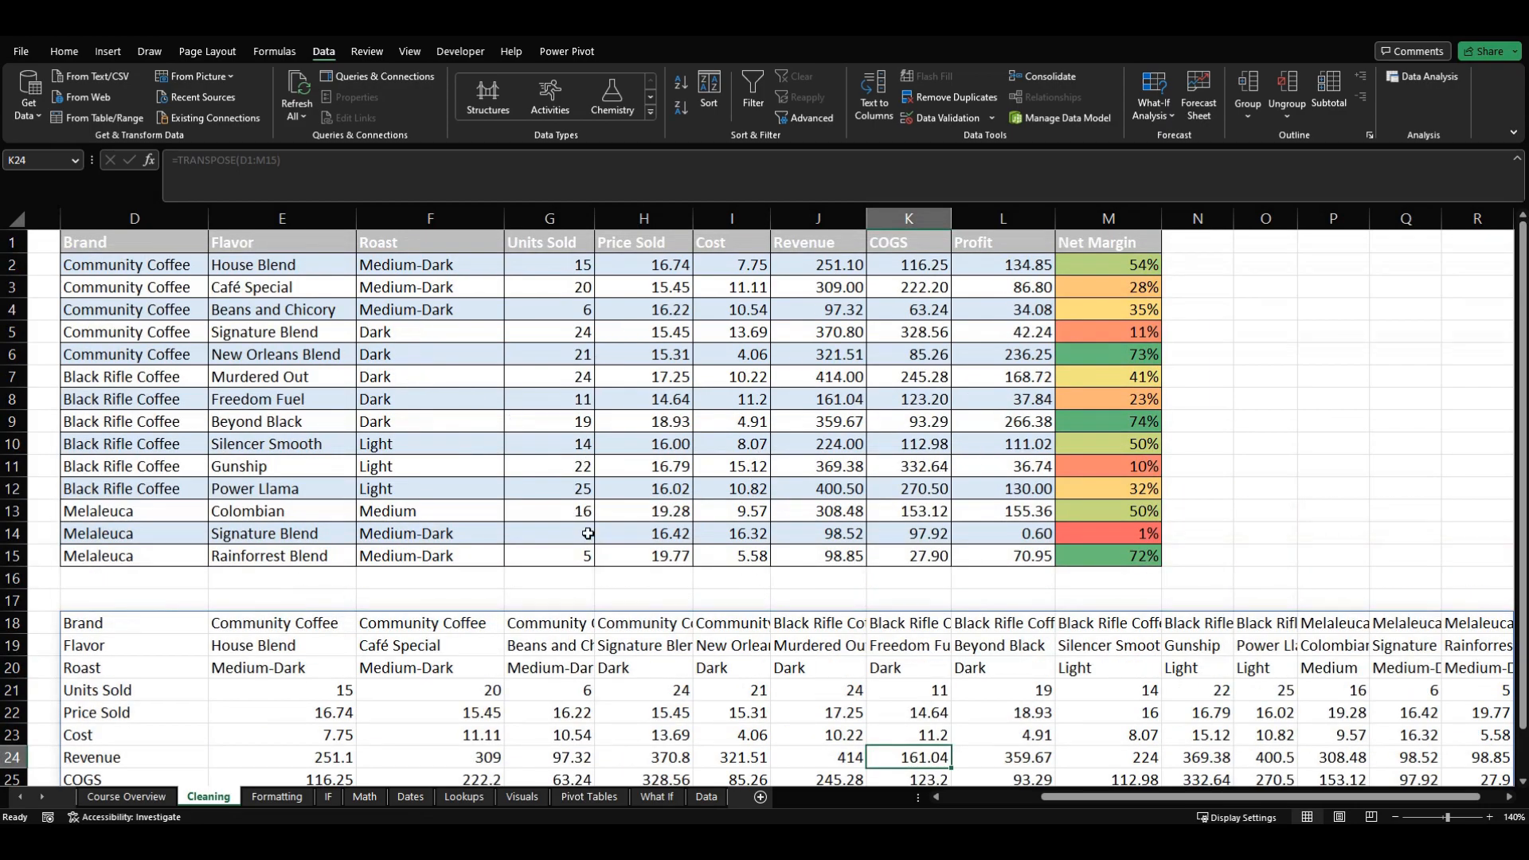
{"action": "scroll", "coordinate": [587, 534], "scroll_direction": "down", "scroll_amount": 4}
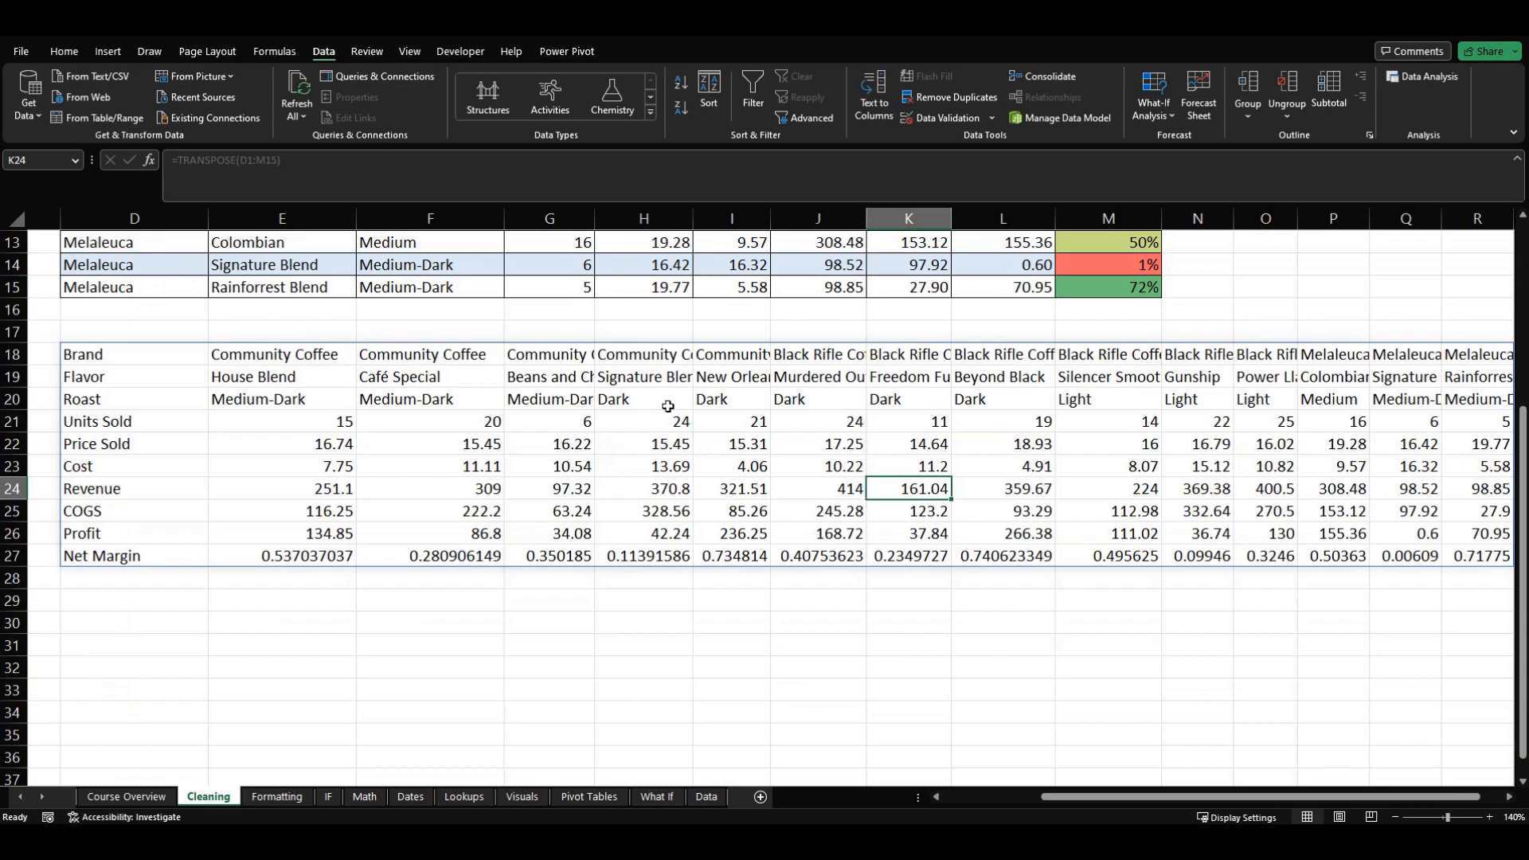
{"action": "left_click", "coordinate": [166, 354]}
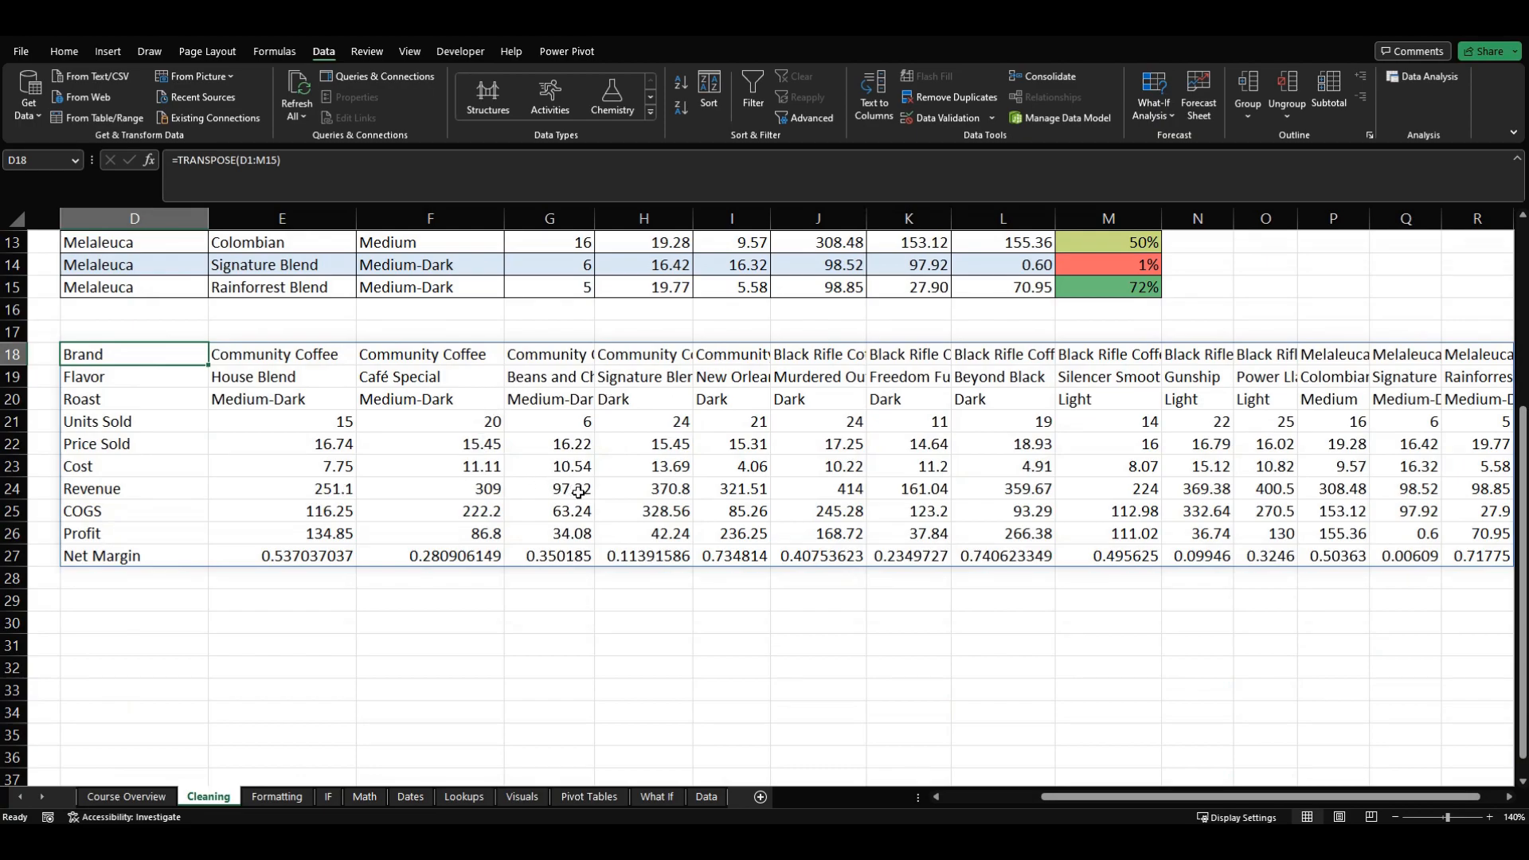
{"action": "scroll", "coordinate": [611, 491], "scroll_direction": "up", "scroll_amount": 4}
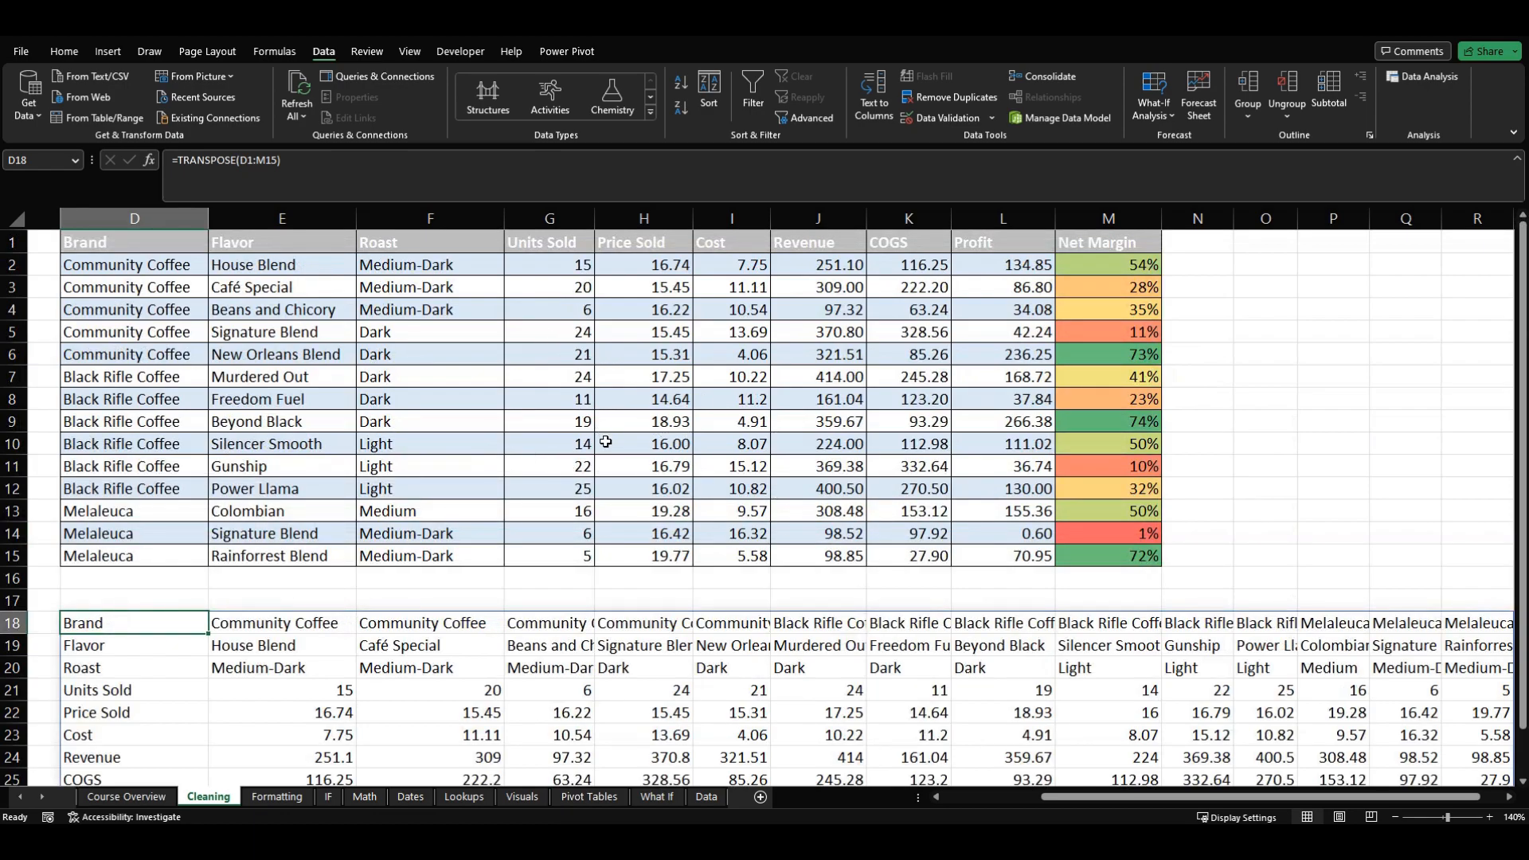
{"action": "scroll", "coordinate": [764, 494], "scroll_direction": "left", "scroll_amount": 3}
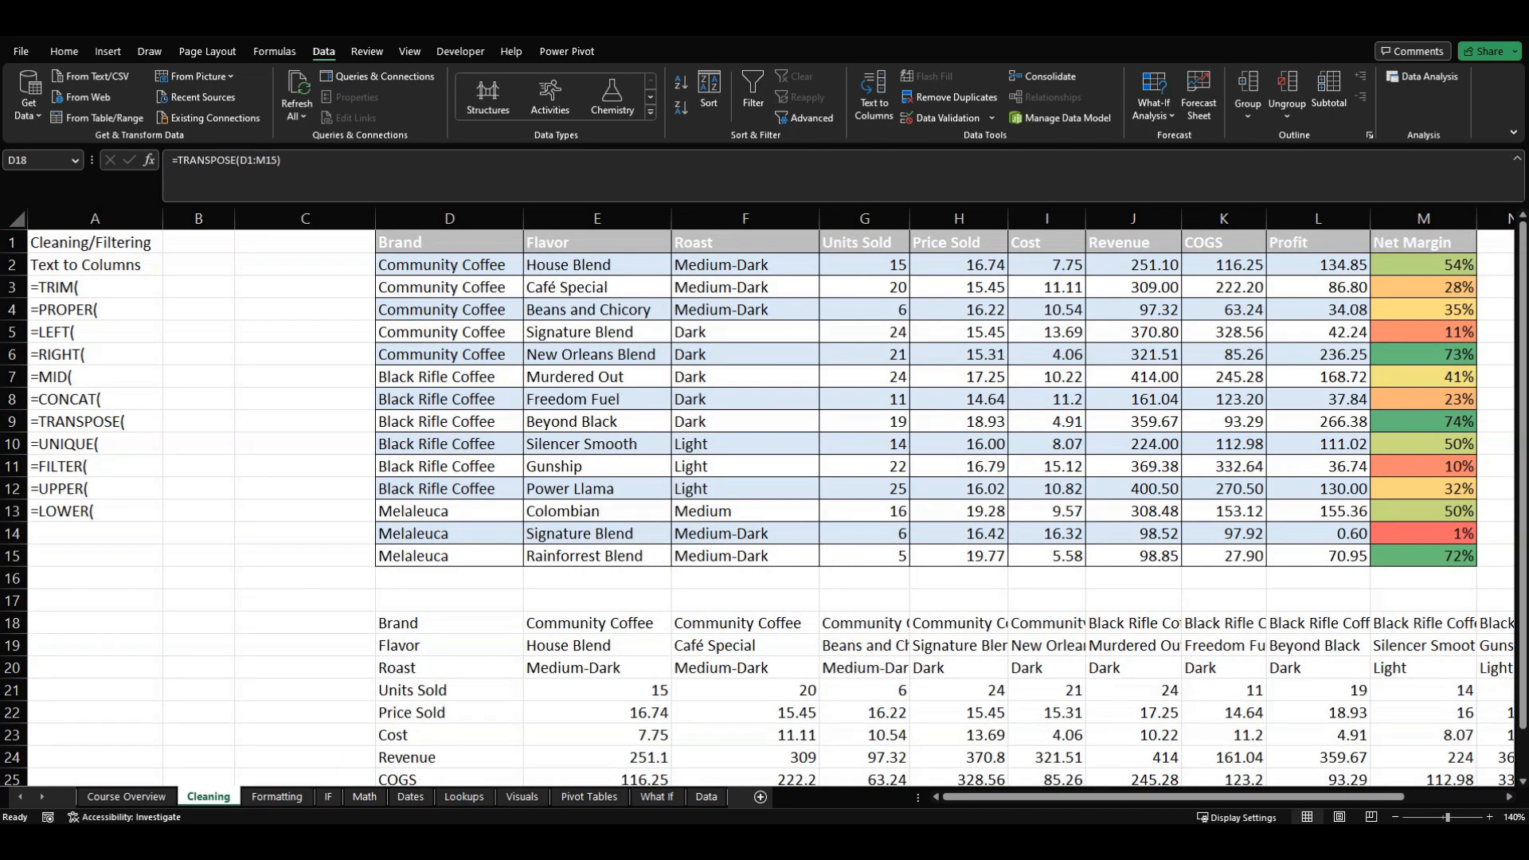
{"action": "left_click", "coordinate": [412, 667]}
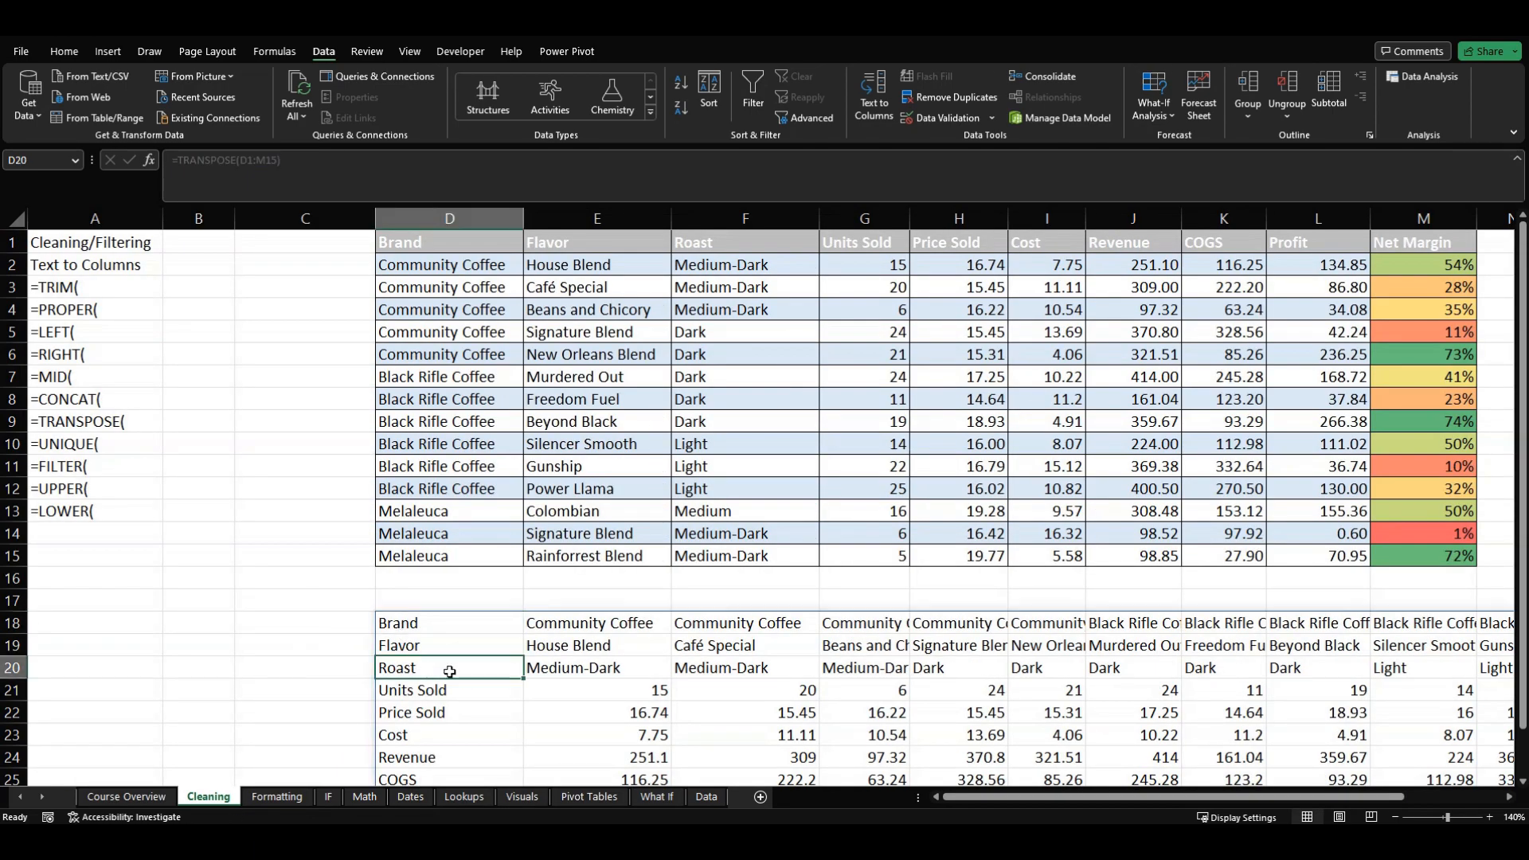
{"action": "left_click", "coordinate": [599, 673]}
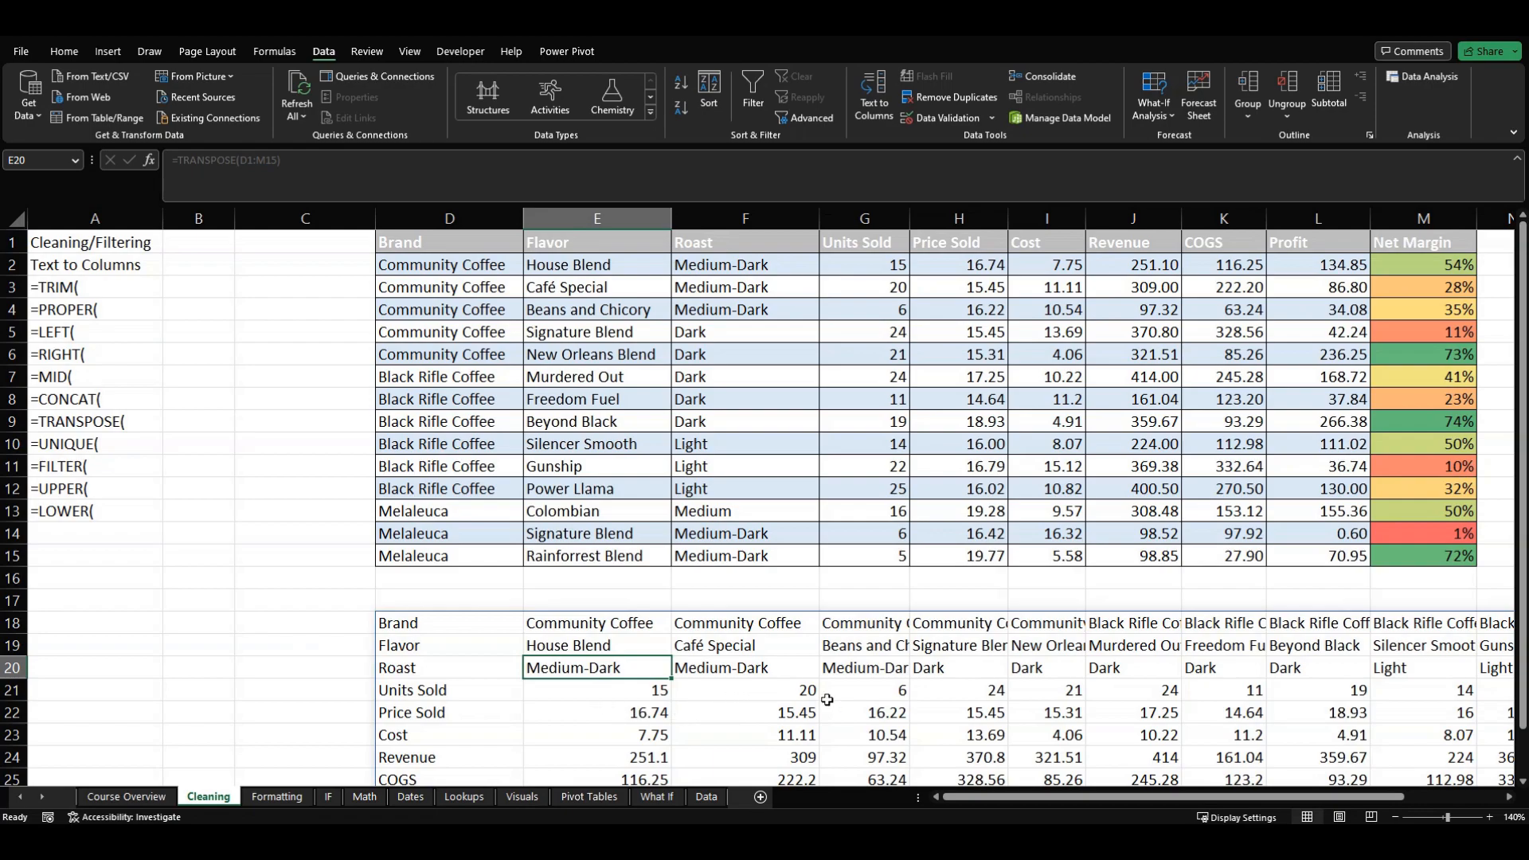
Widen column G so the cut-off brand and flavor text in the transposed table fits
{"action": "left_click", "coordinate": [877, 629]}
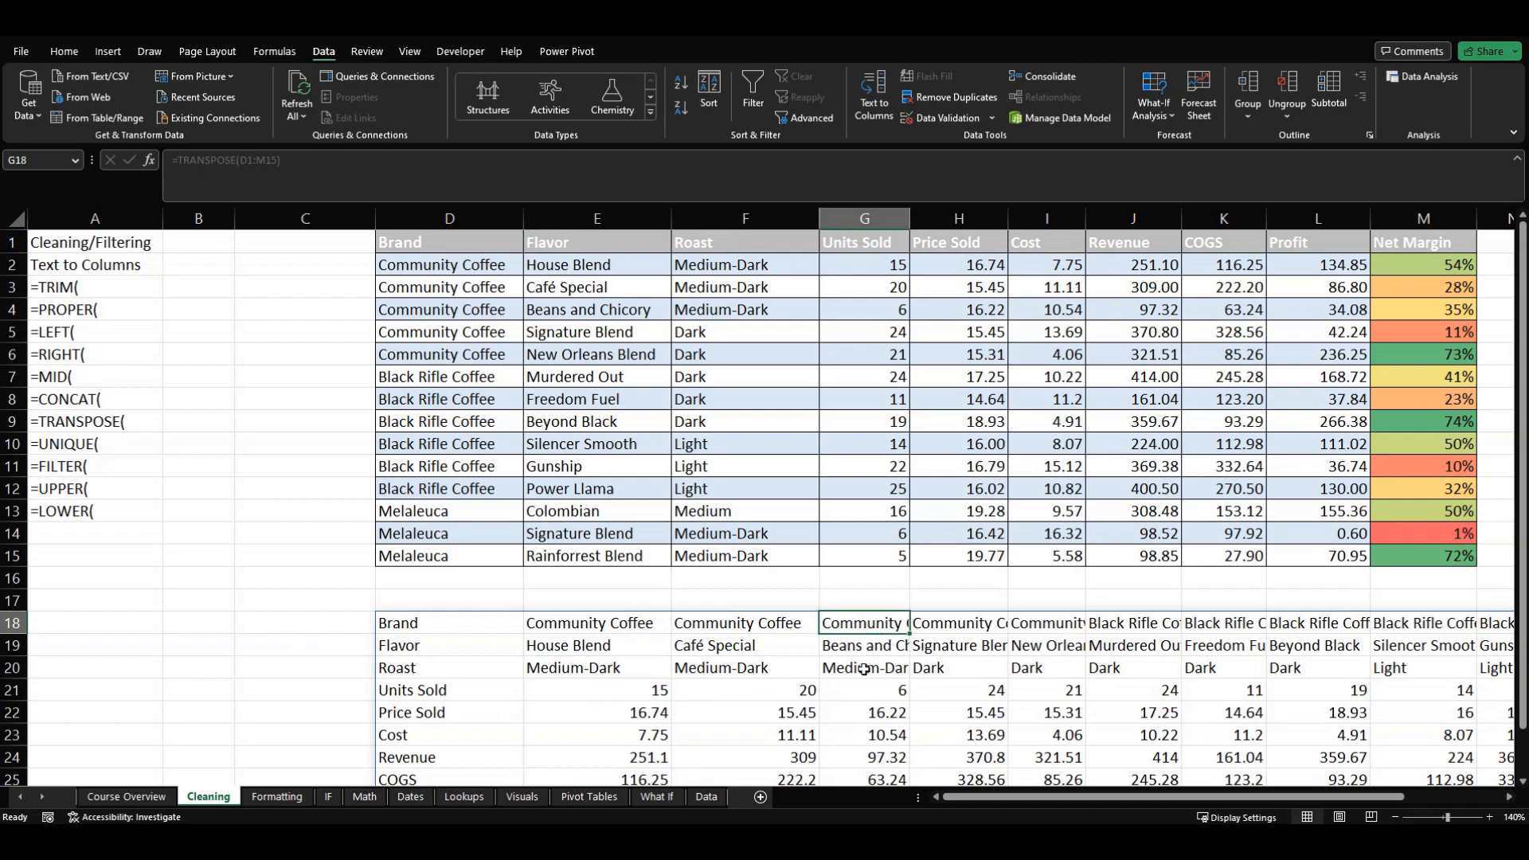
{"action": "left_click", "coordinate": [955, 628]}
{"action": "left_click", "coordinate": [871, 626]}
{"action": "left_click_drag", "start_coordinate": [909, 218], "coordinate": [981, 218]}
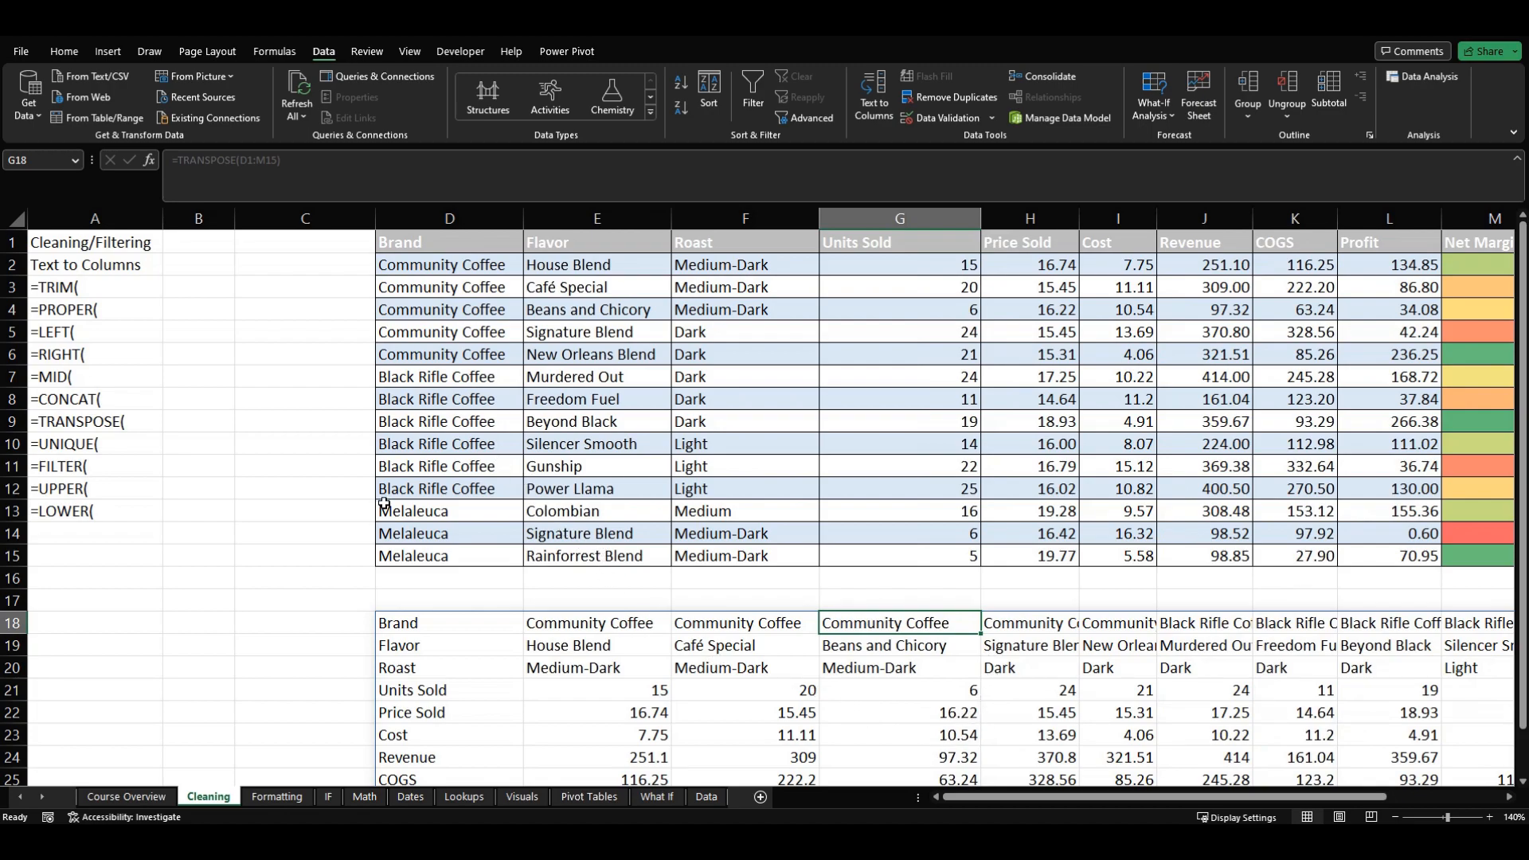
Undo the widening of column G and the full-table TRANSPOSE formula in cell D18
{"action": "key", "text": "ctrl+z"}
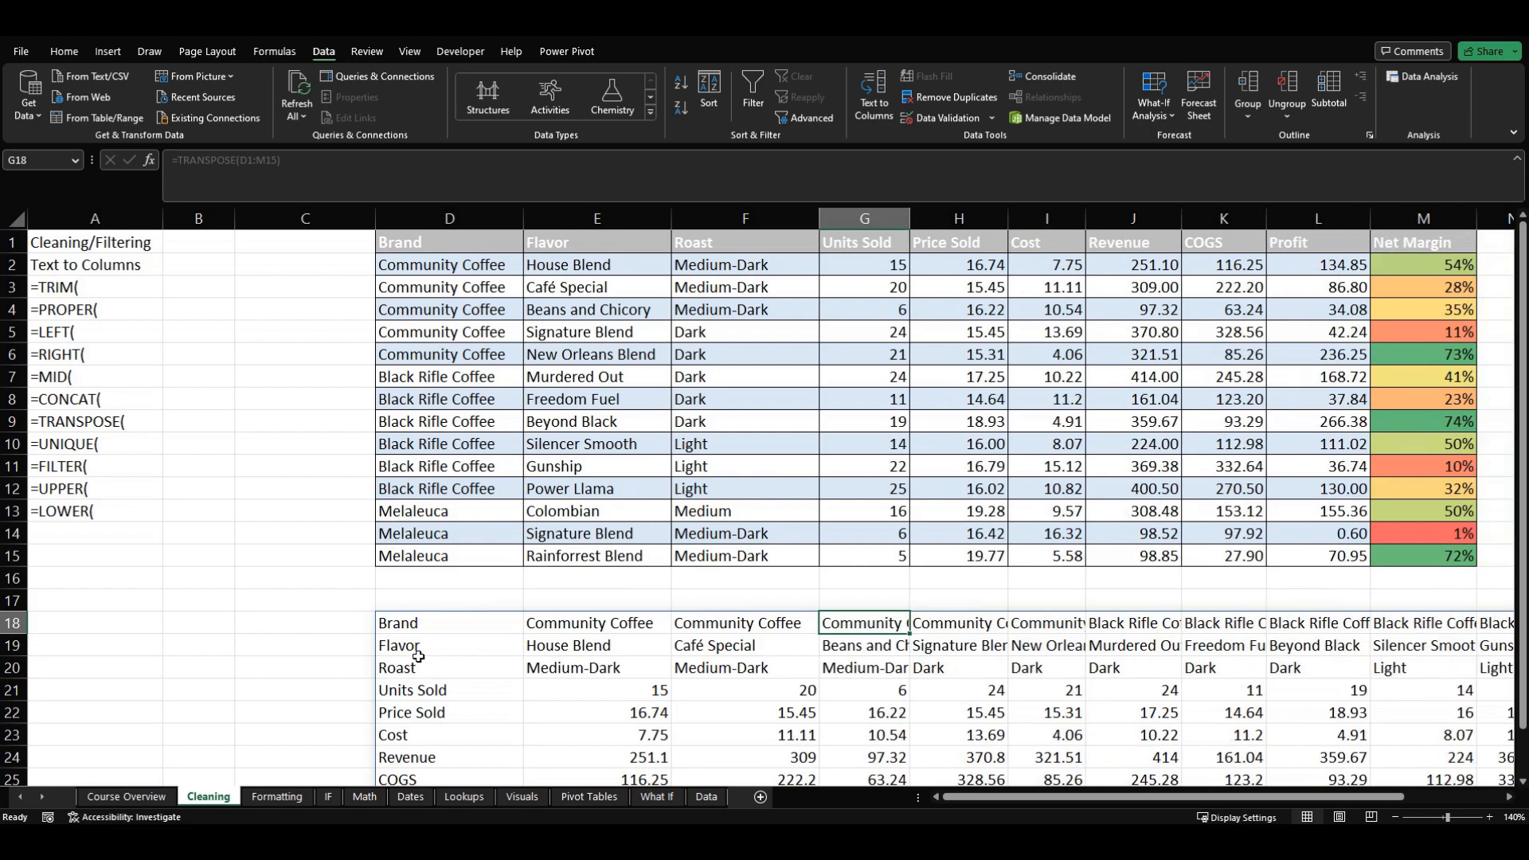
{"action": "key", "text": "ctrl+z"}
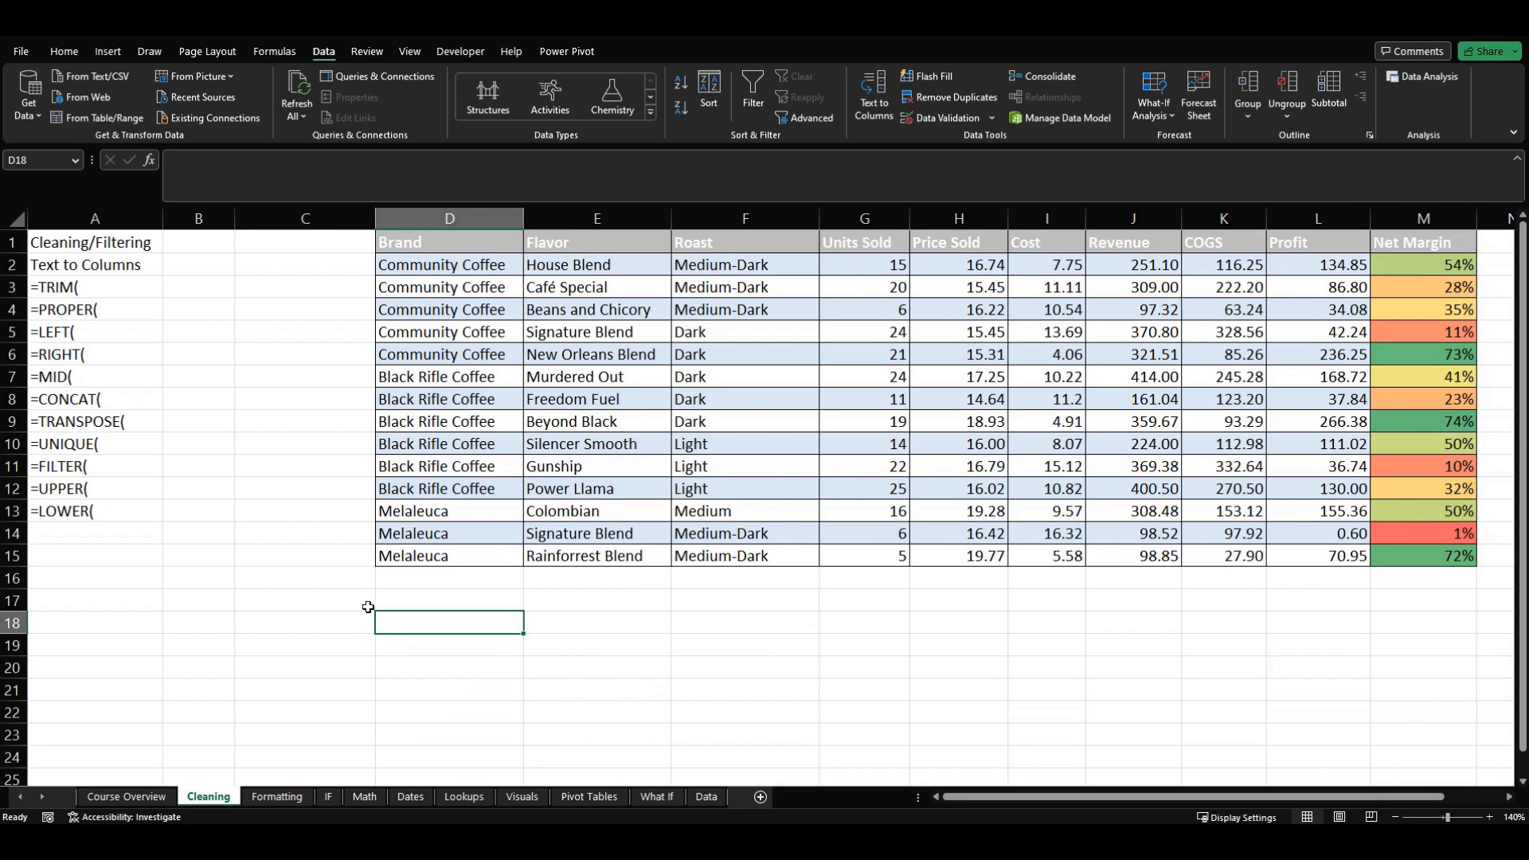
Enter =UNIQUE(F2:F15) in cell B16 to list each distinct roast, and look through the spilled values
{"action": "left_click", "coordinate": [92, 443]}
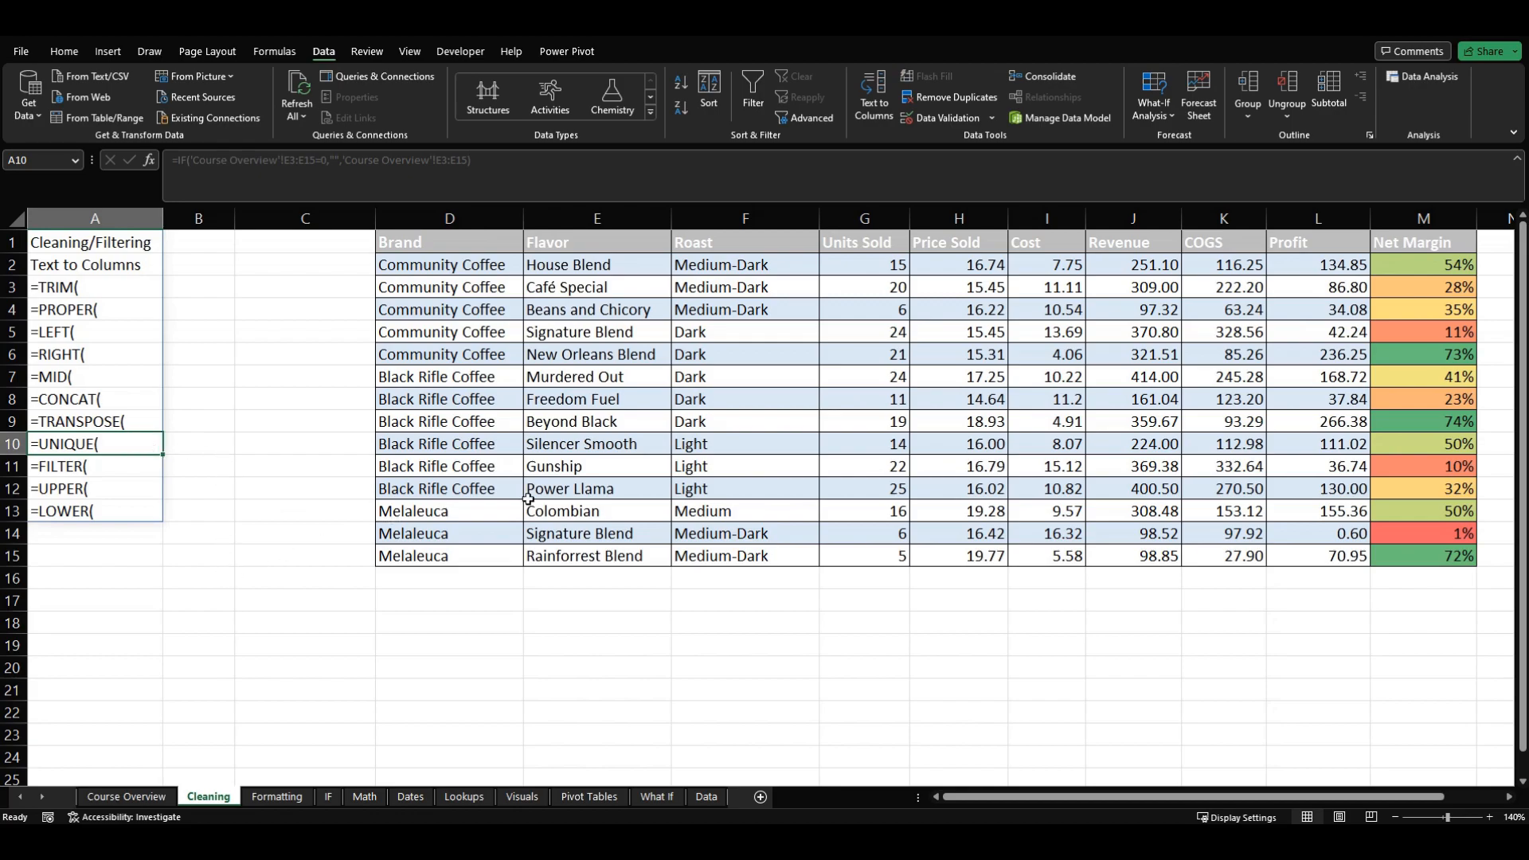
{"action": "left_click", "coordinate": [212, 583]}
{"action": "type", "text": "="}
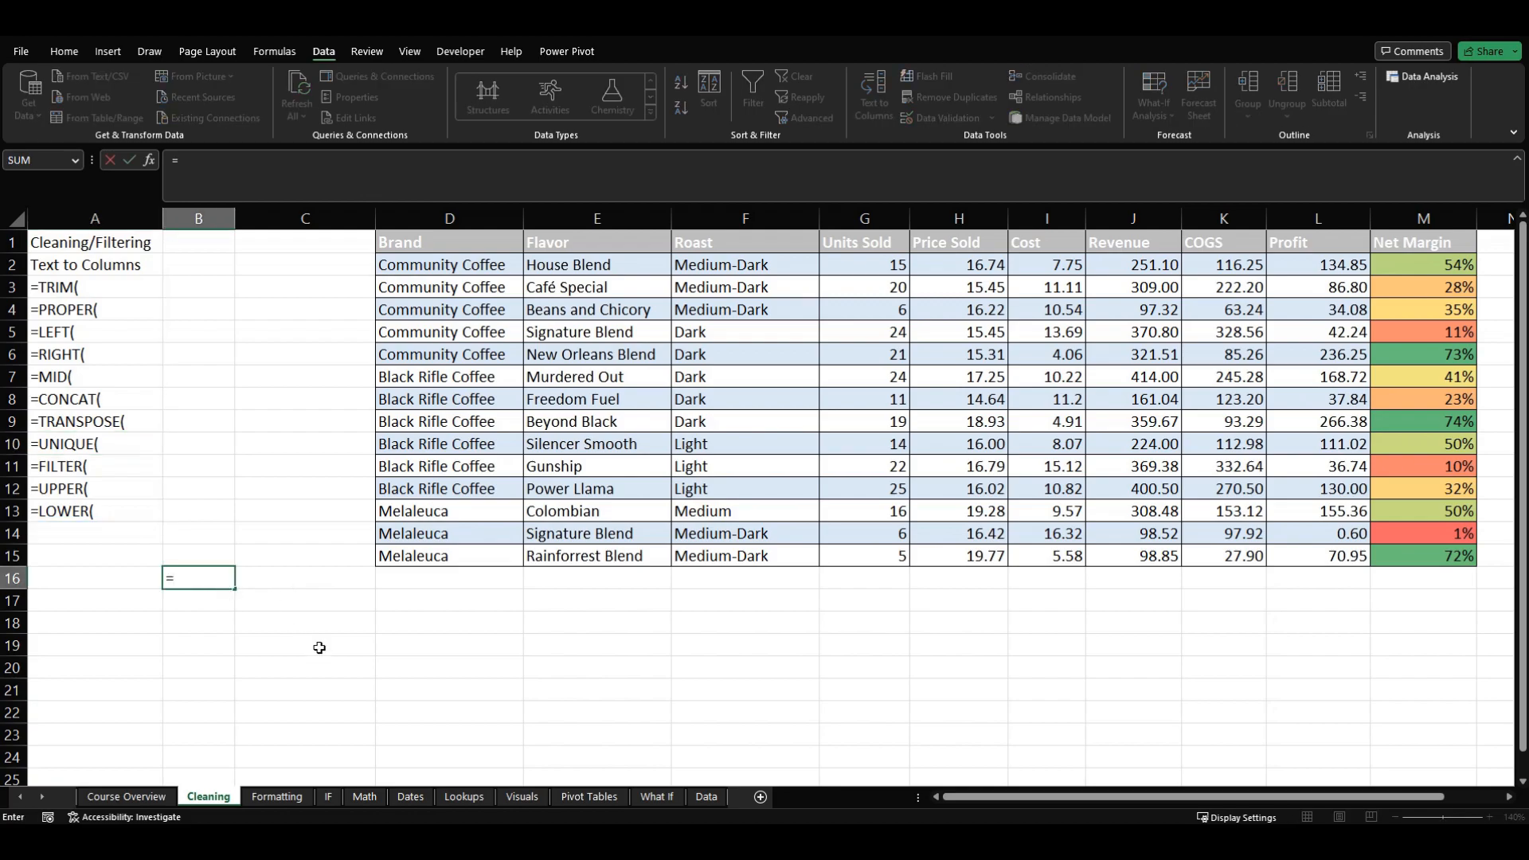
{"action": "type", "text": "uni"}
{"action": "key", "text": "Down"}
{"action": "key", "text": "Down"}
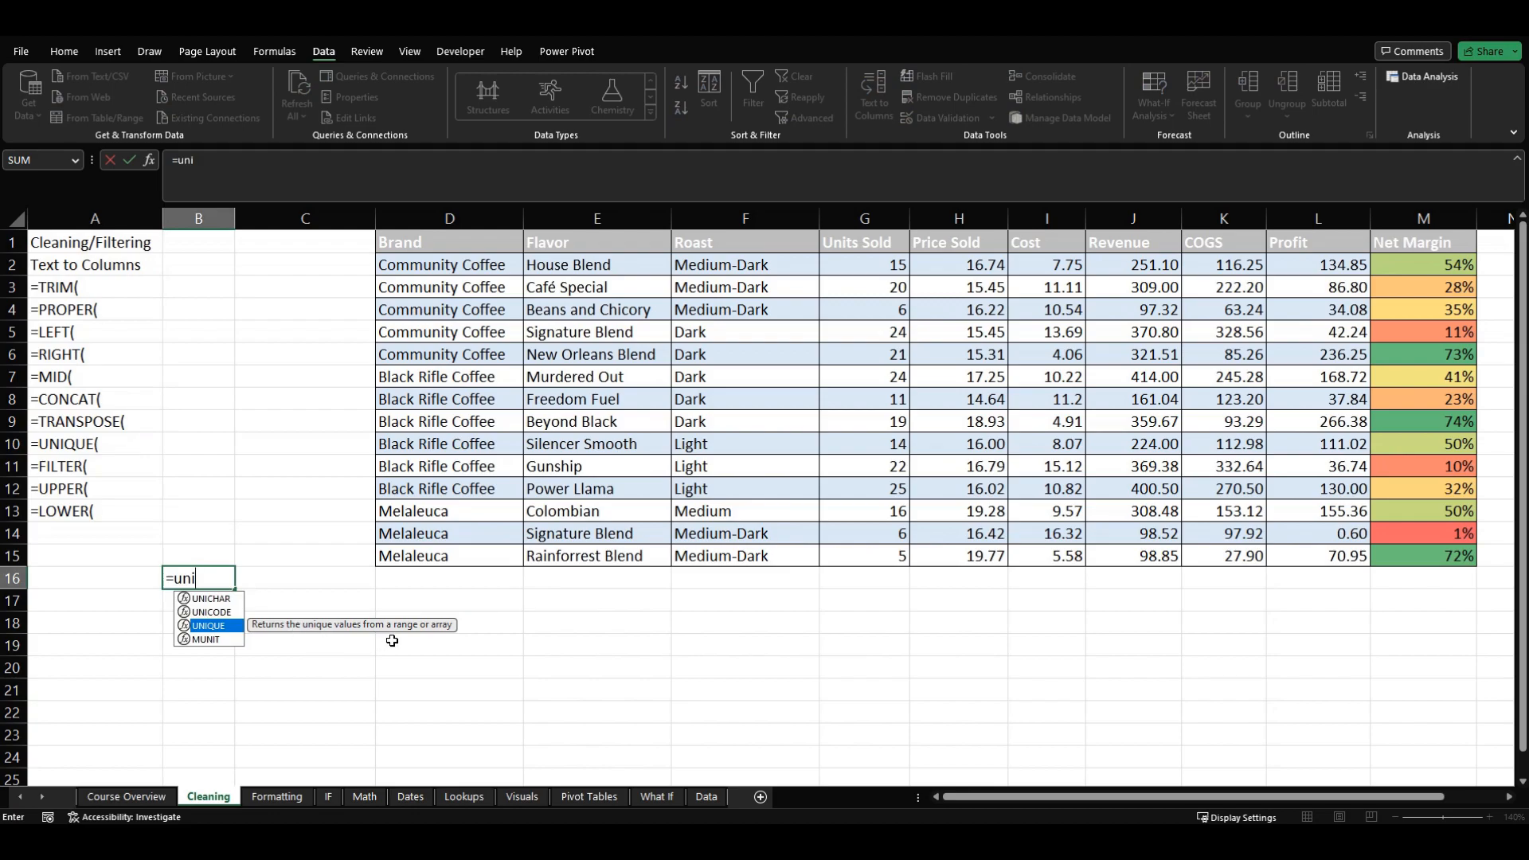
{"action": "key", "text": "Tab"}
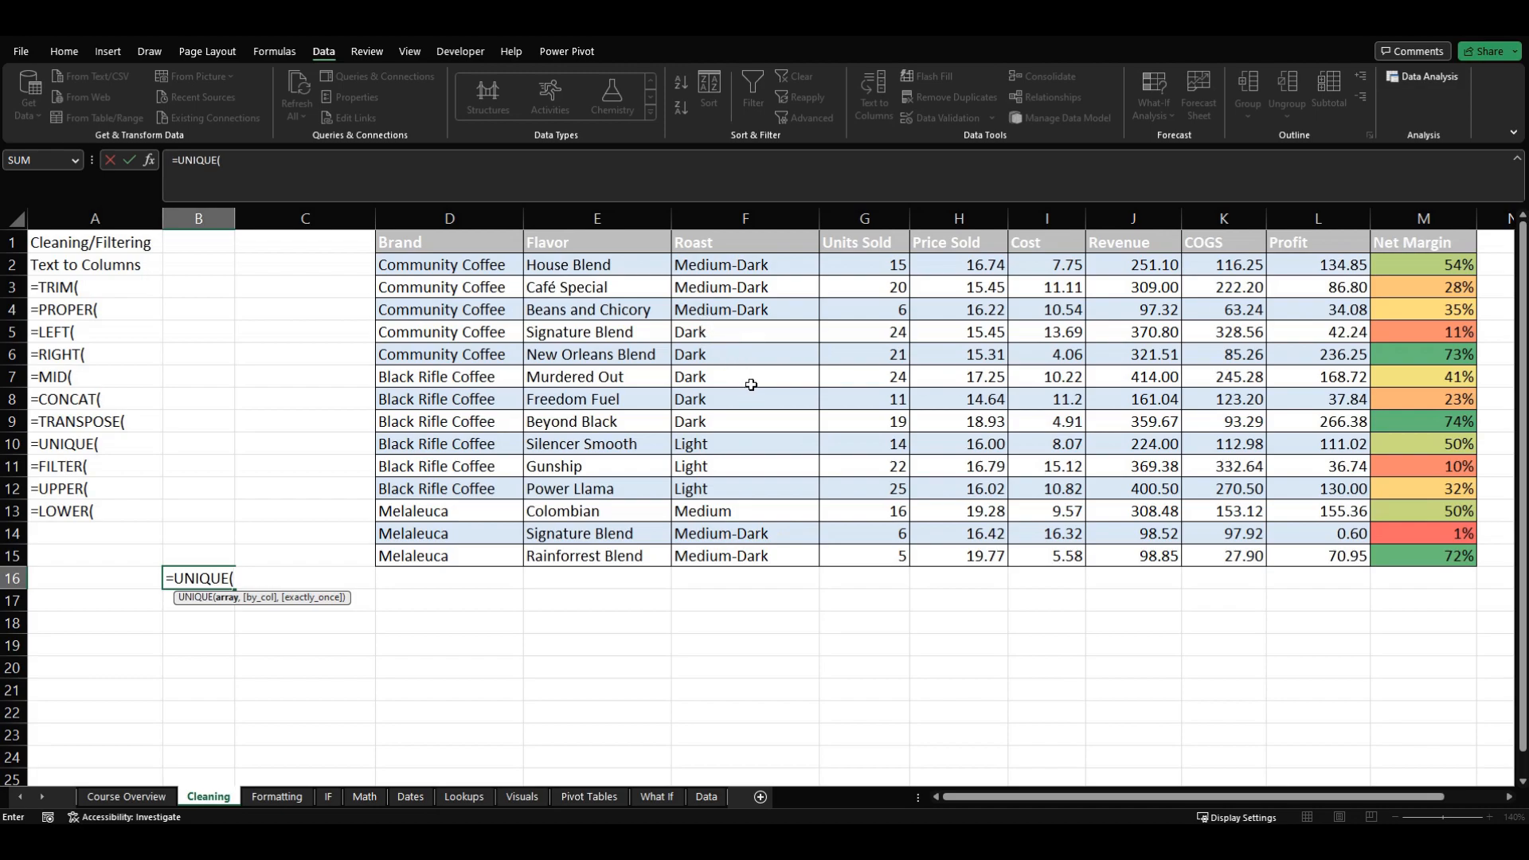
{"action": "left_click", "coordinate": [746, 270]}
{"action": "key", "text": "ctrl+shift+Down"}
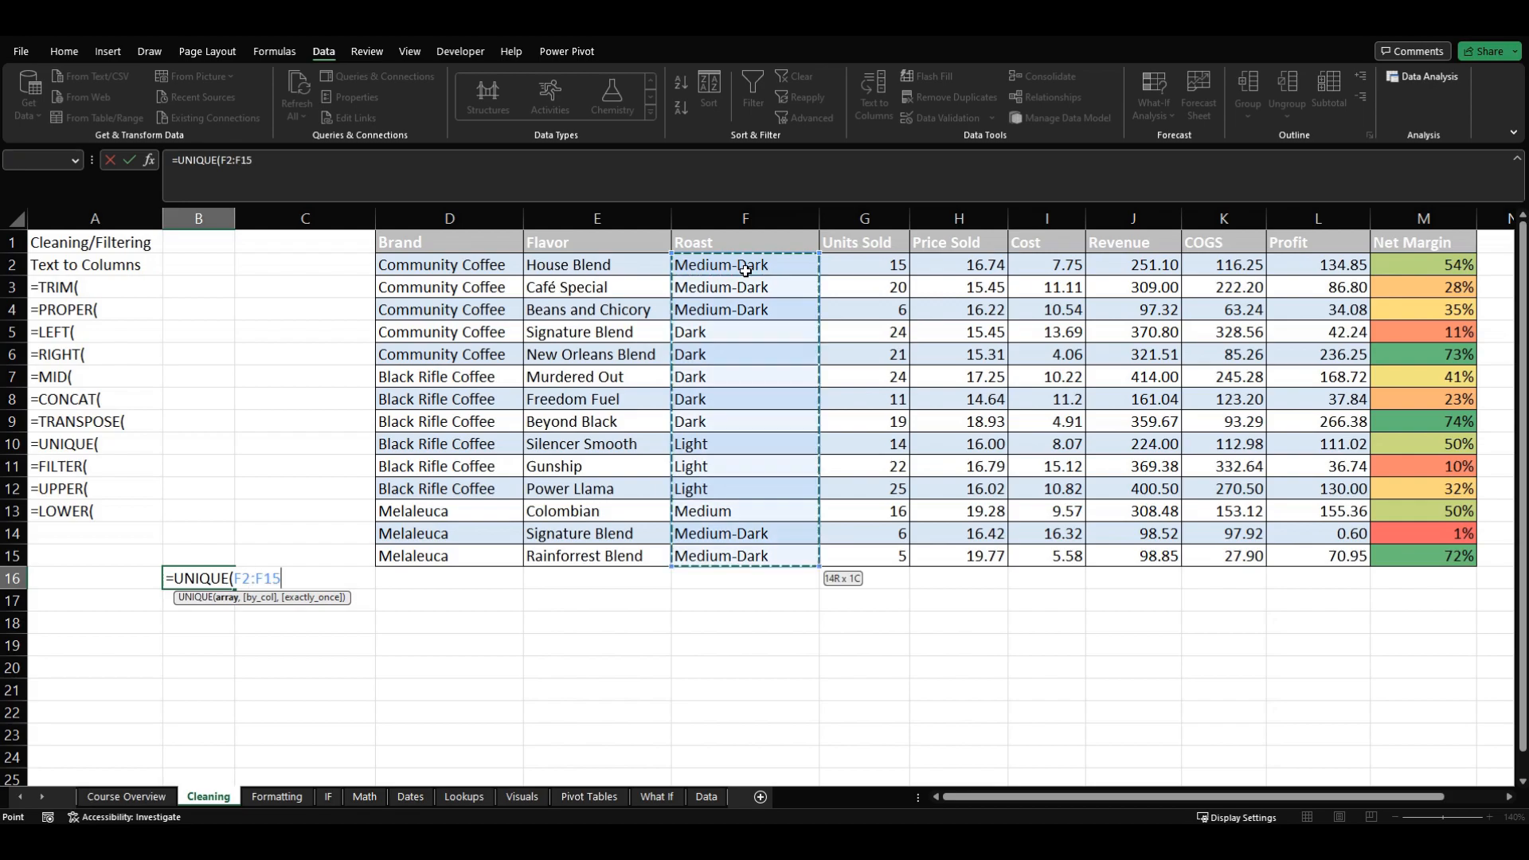
{"action": "type", "text": ")"}
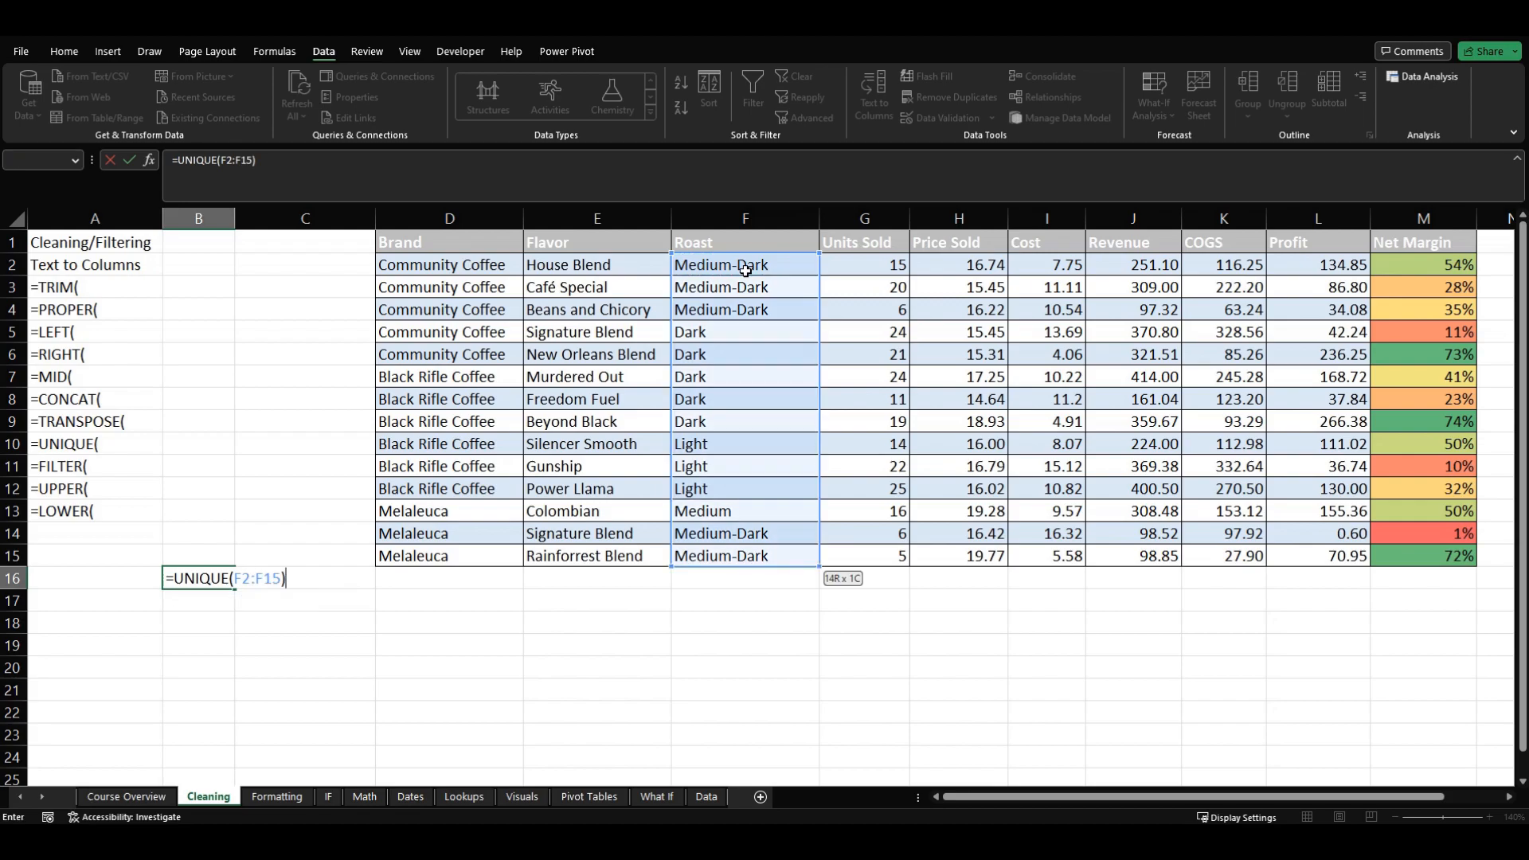
{"action": "key", "text": "Return"}
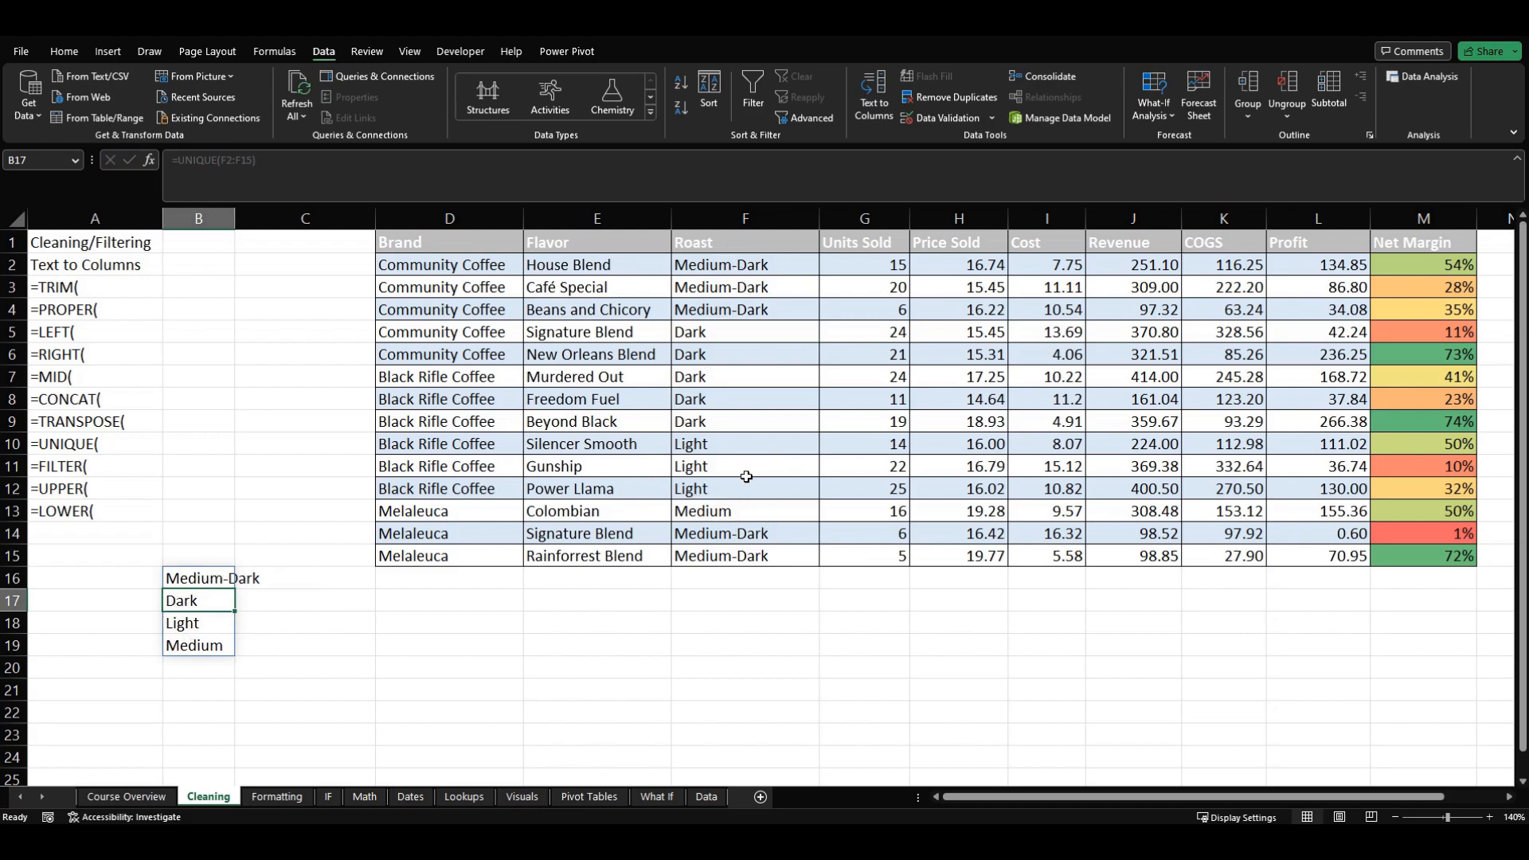
{"action": "key", "text": "Down"}
{"action": "key", "text": "Down"}
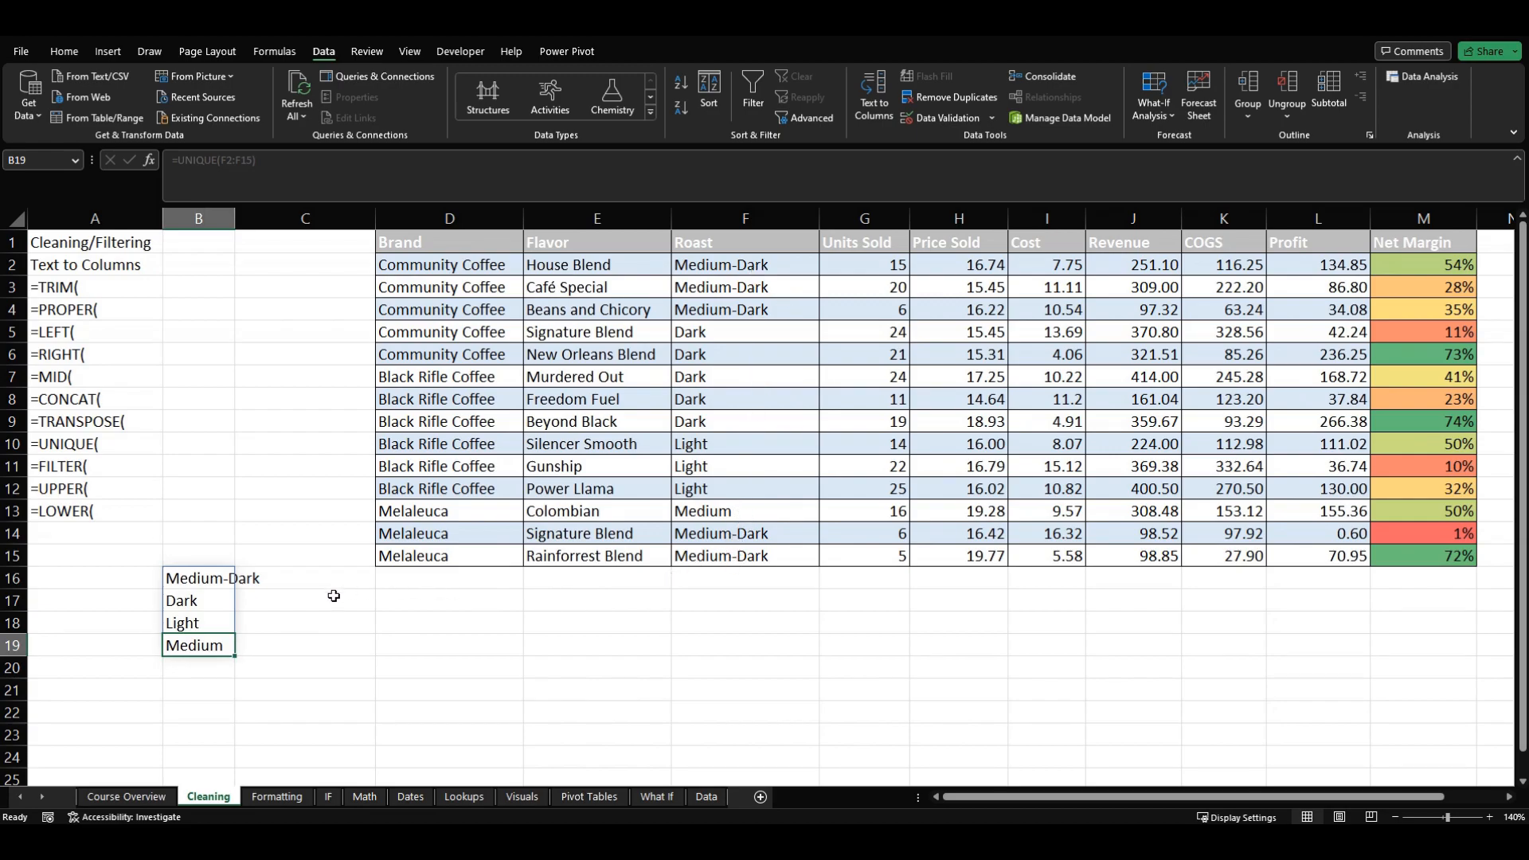
Add list data validation to cell C18 with source =$B$16:$B$19 and check its drop-down choices
{"action": "left_click", "coordinate": [326, 620]}
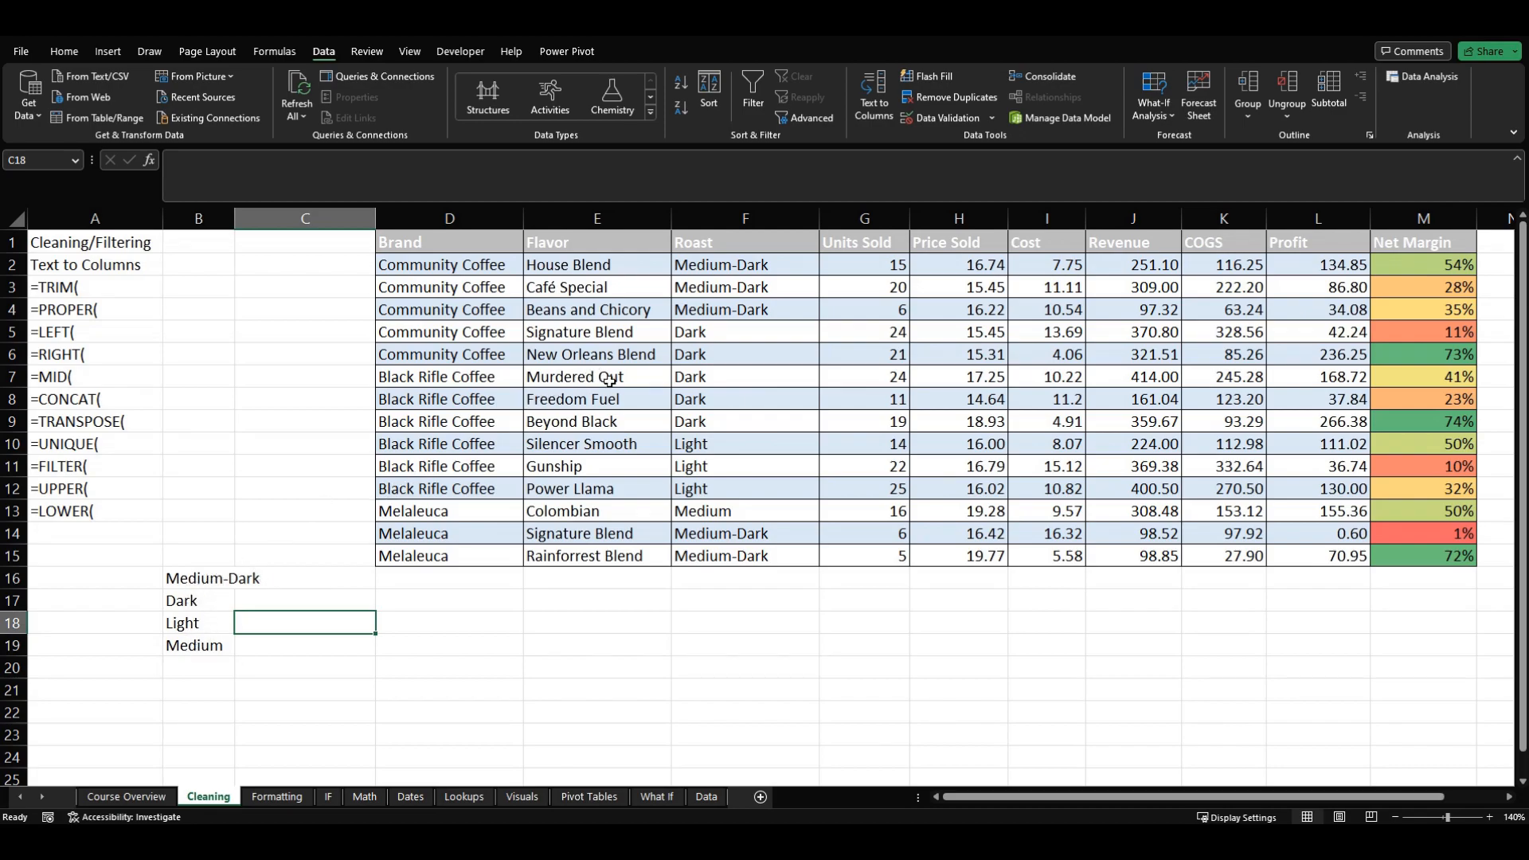
{"action": "left_click", "coordinate": [926, 122]}
{"action": "left_click", "coordinate": [873, 470]}
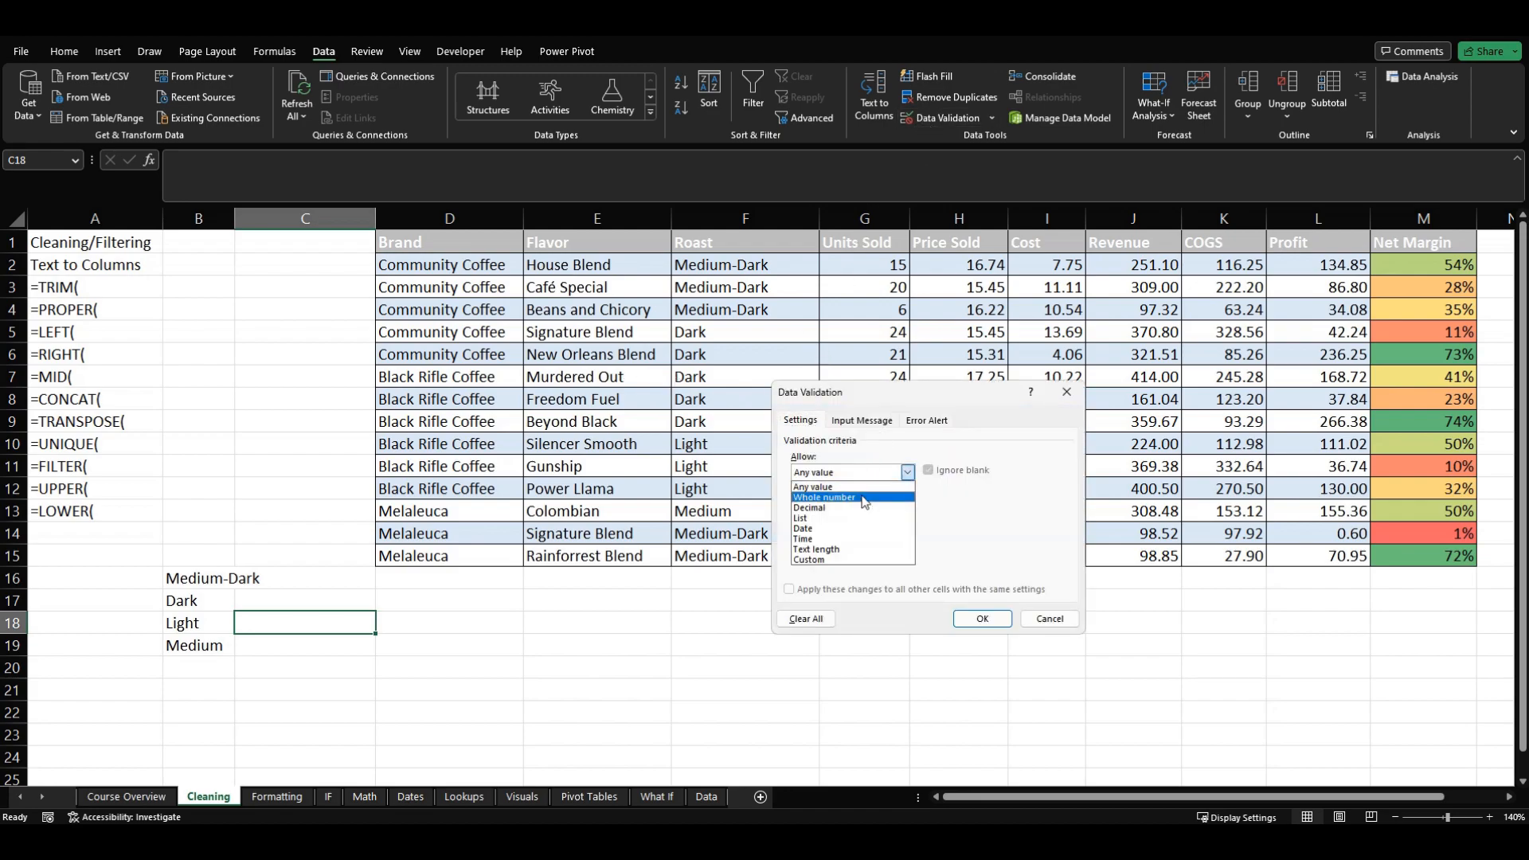
{"action": "left_click", "coordinate": [866, 518]}
{"action": "left_click", "coordinate": [885, 535]}
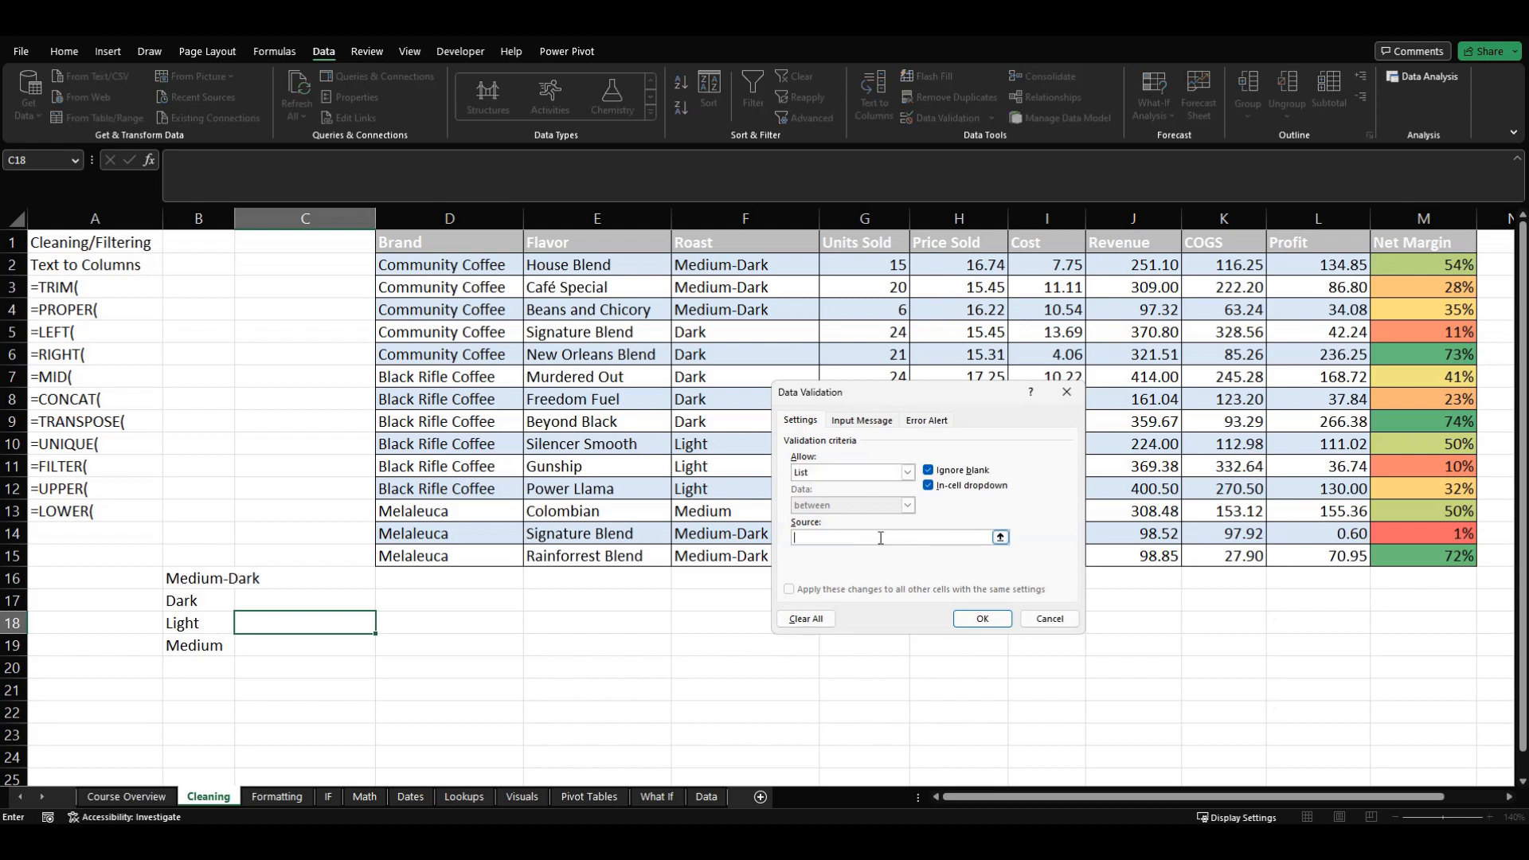
{"action": "left_click_drag", "start_coordinate": [198, 581], "coordinate": [199, 637]}
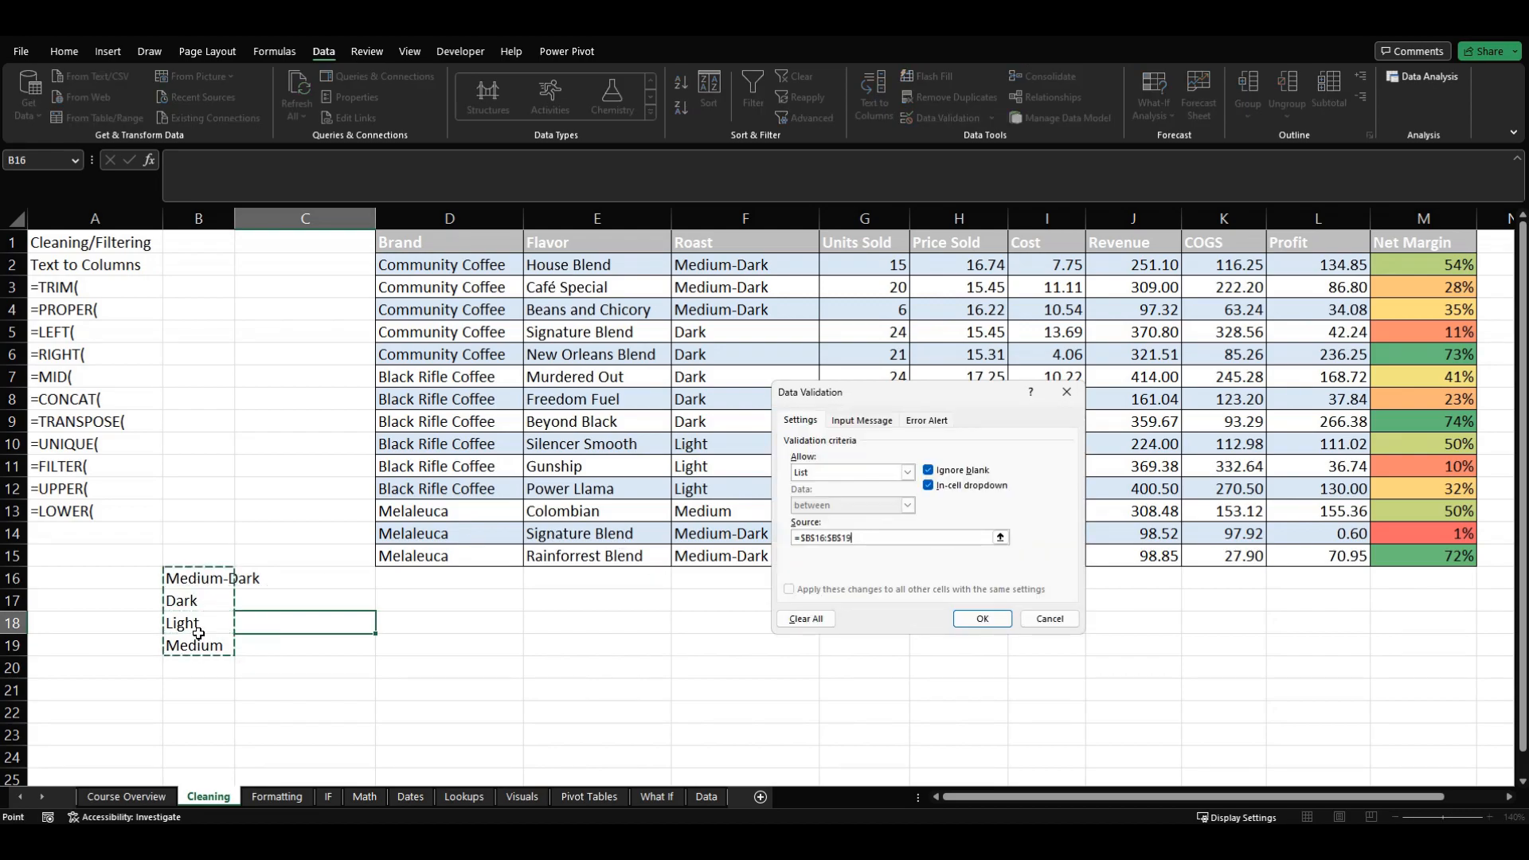
{"action": "left_click", "coordinate": [975, 620]}
{"action": "left_click", "coordinate": [383, 628]}
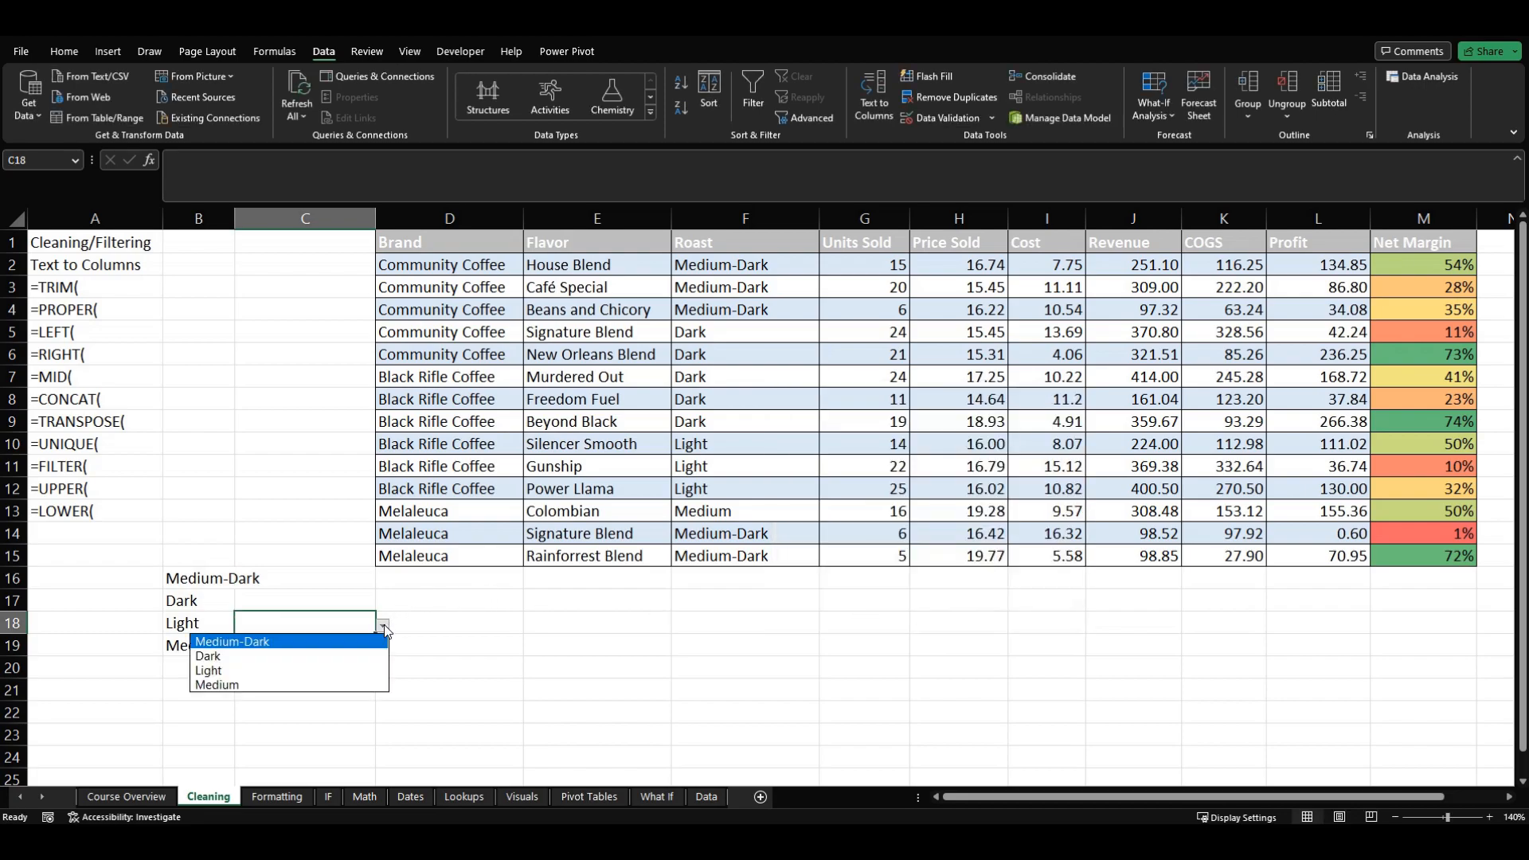
{"action": "left_click", "coordinate": [384, 629]}
Change the roast of Melaleuca's Signature Blend in cell F14 to Smedium to test the UNIQUE list
{"action": "left_click", "coordinate": [738, 511]}
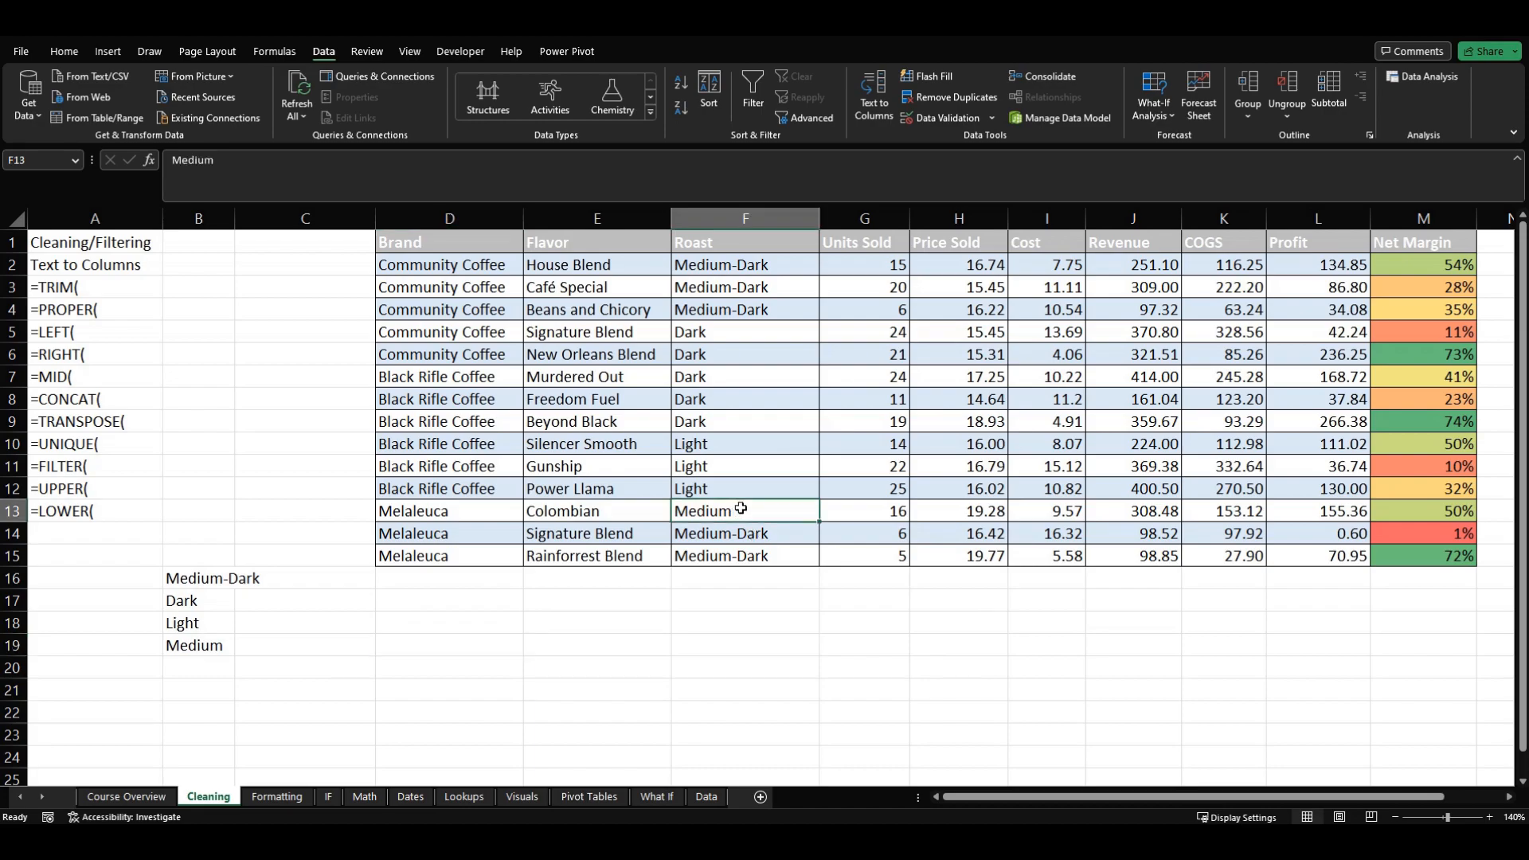
{"action": "left_click", "coordinate": [186, 620]}
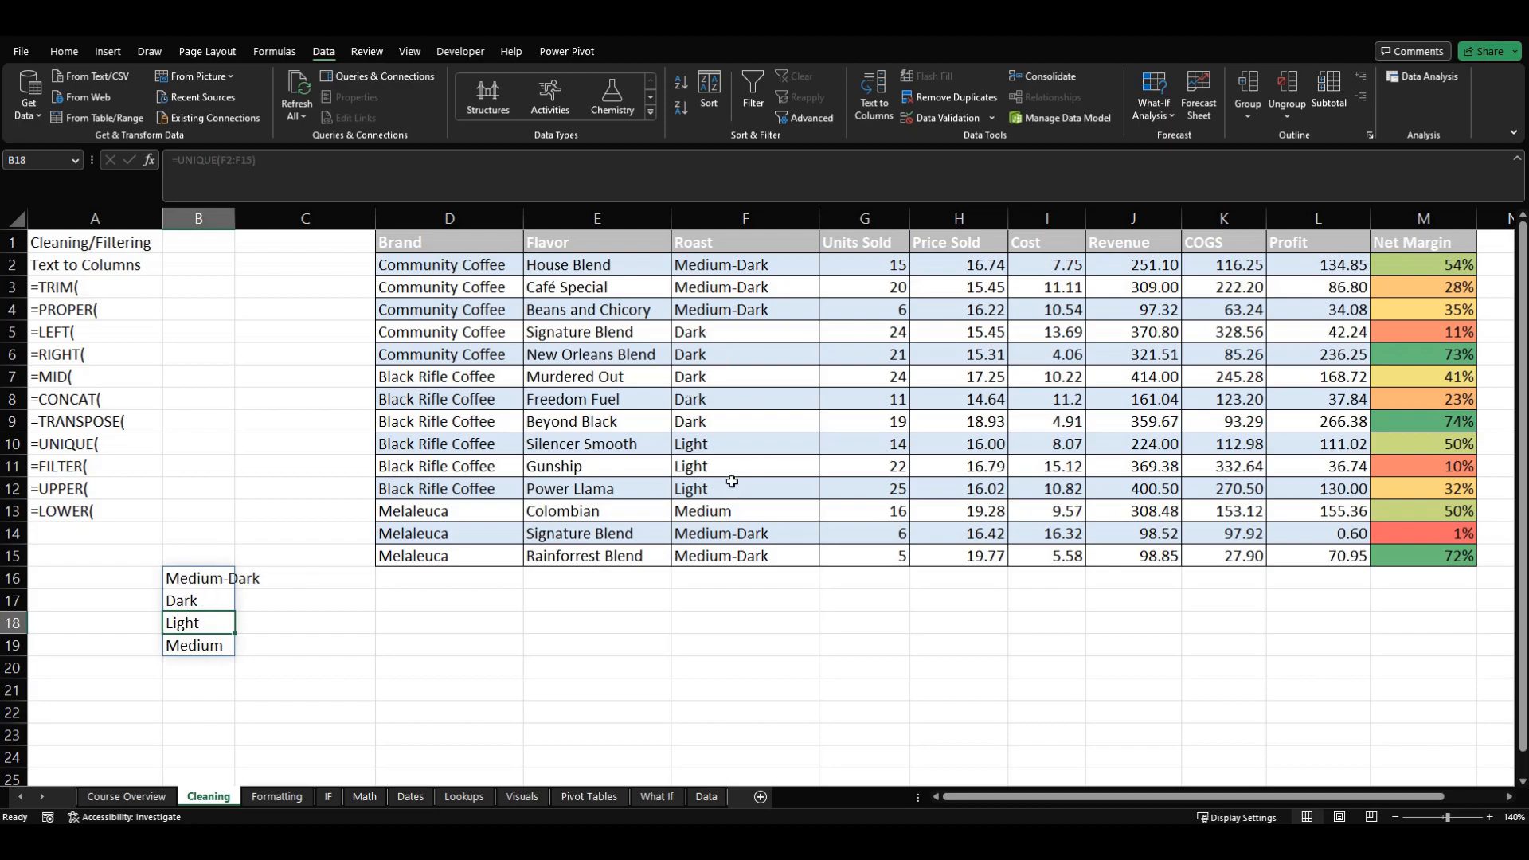
{"action": "left_click", "coordinate": [725, 531]}
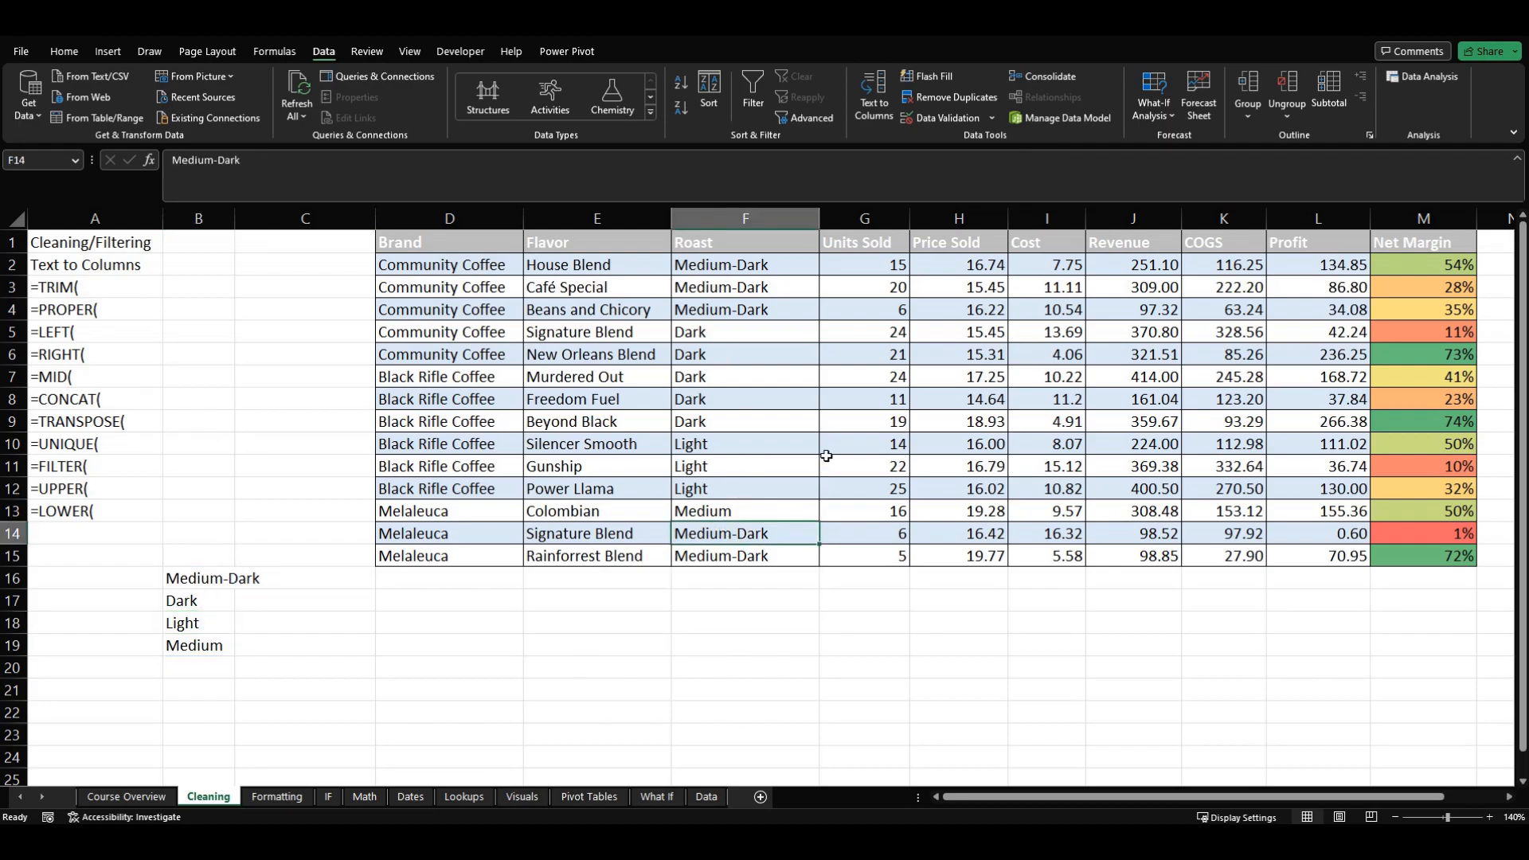
{"action": "type", "text": "S"}
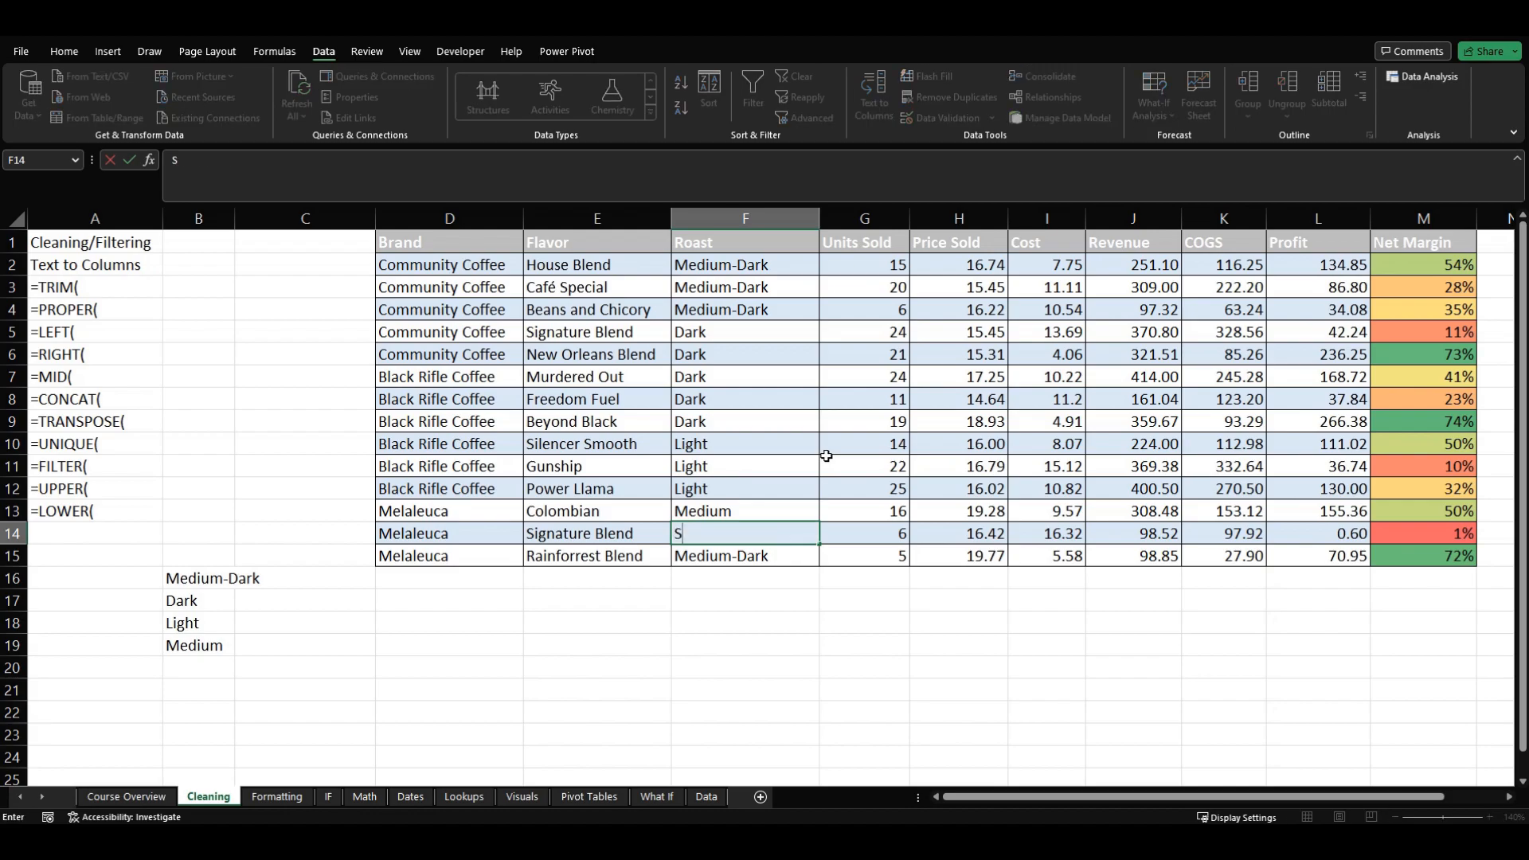
{"action": "type", "text": "medium"}
{"action": "key", "text": "Return"}
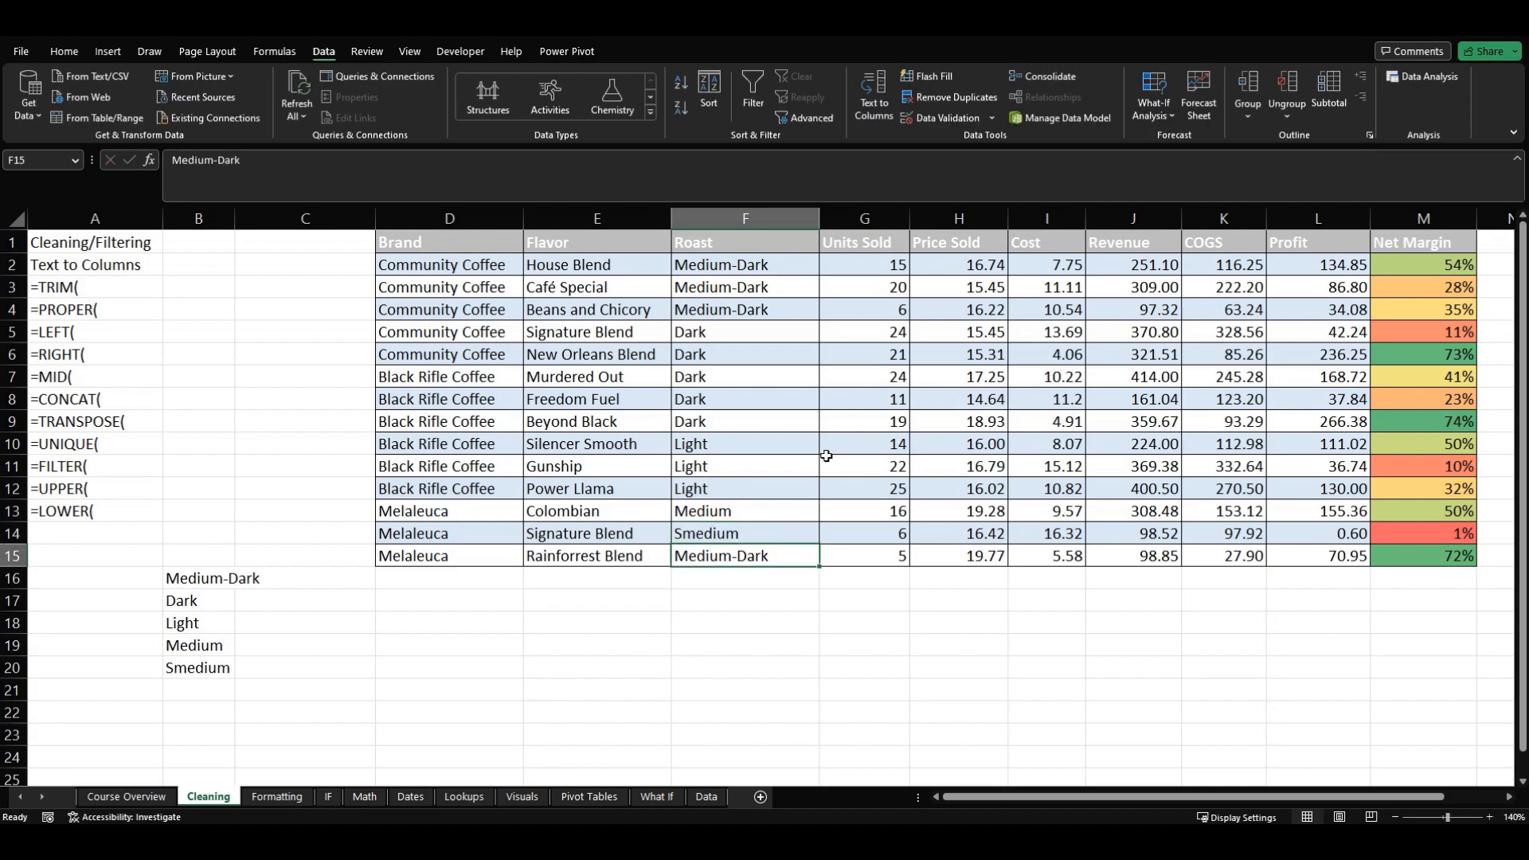
Compare the spilled roast list in column B with the choices in cell C18's drop-down
{"action": "left_click", "coordinate": [209, 662]}
{"action": "left_click", "coordinate": [203, 582]}
{"action": "left_click", "coordinate": [201, 625]}
{"action": "left_click", "coordinate": [200, 646]}
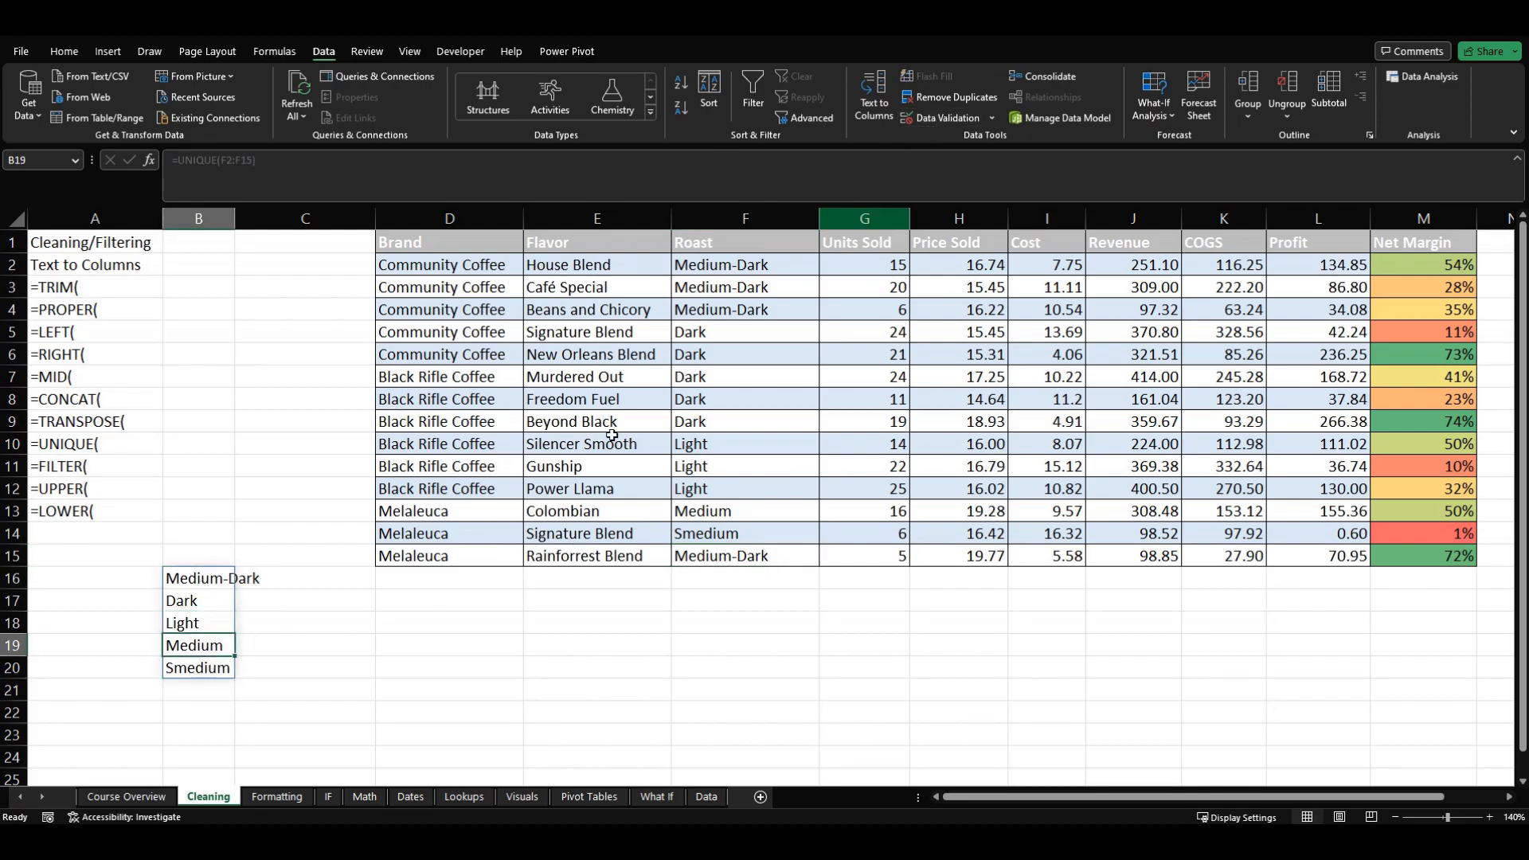
{"action": "left_click", "coordinate": [321, 604]}
{"action": "left_click", "coordinate": [310, 625]}
{"action": "left_click", "coordinate": [383, 626]}
{"action": "left_click", "coordinate": [384, 626]}
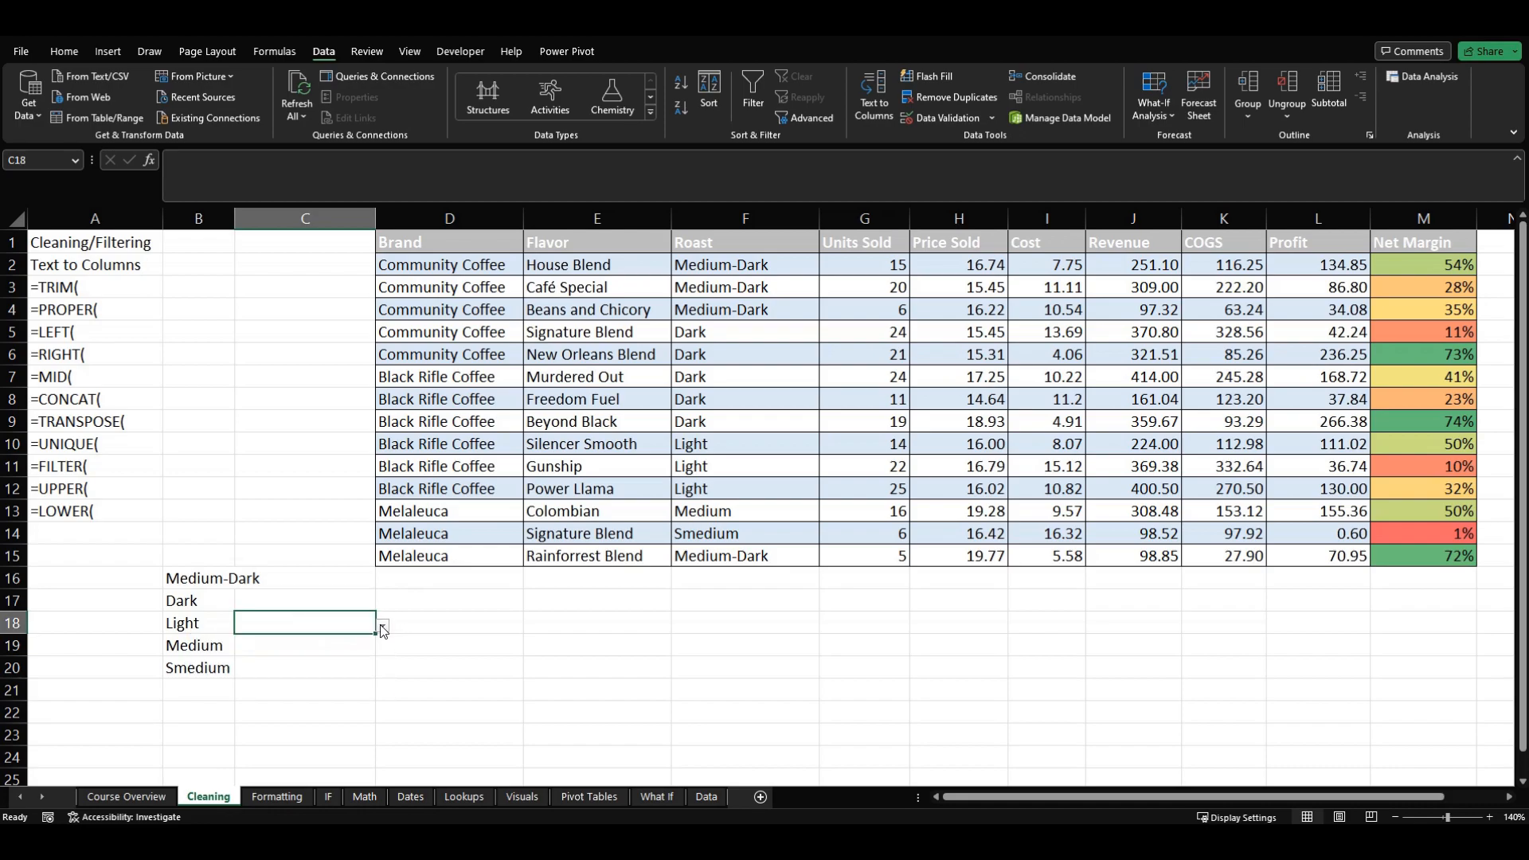
Extend cell C18's list validation source to =$B$16:$B$20 and reopen its drop-down
{"action": "left_click", "coordinate": [953, 116]}
{"action": "left_click", "coordinate": [873, 537]}
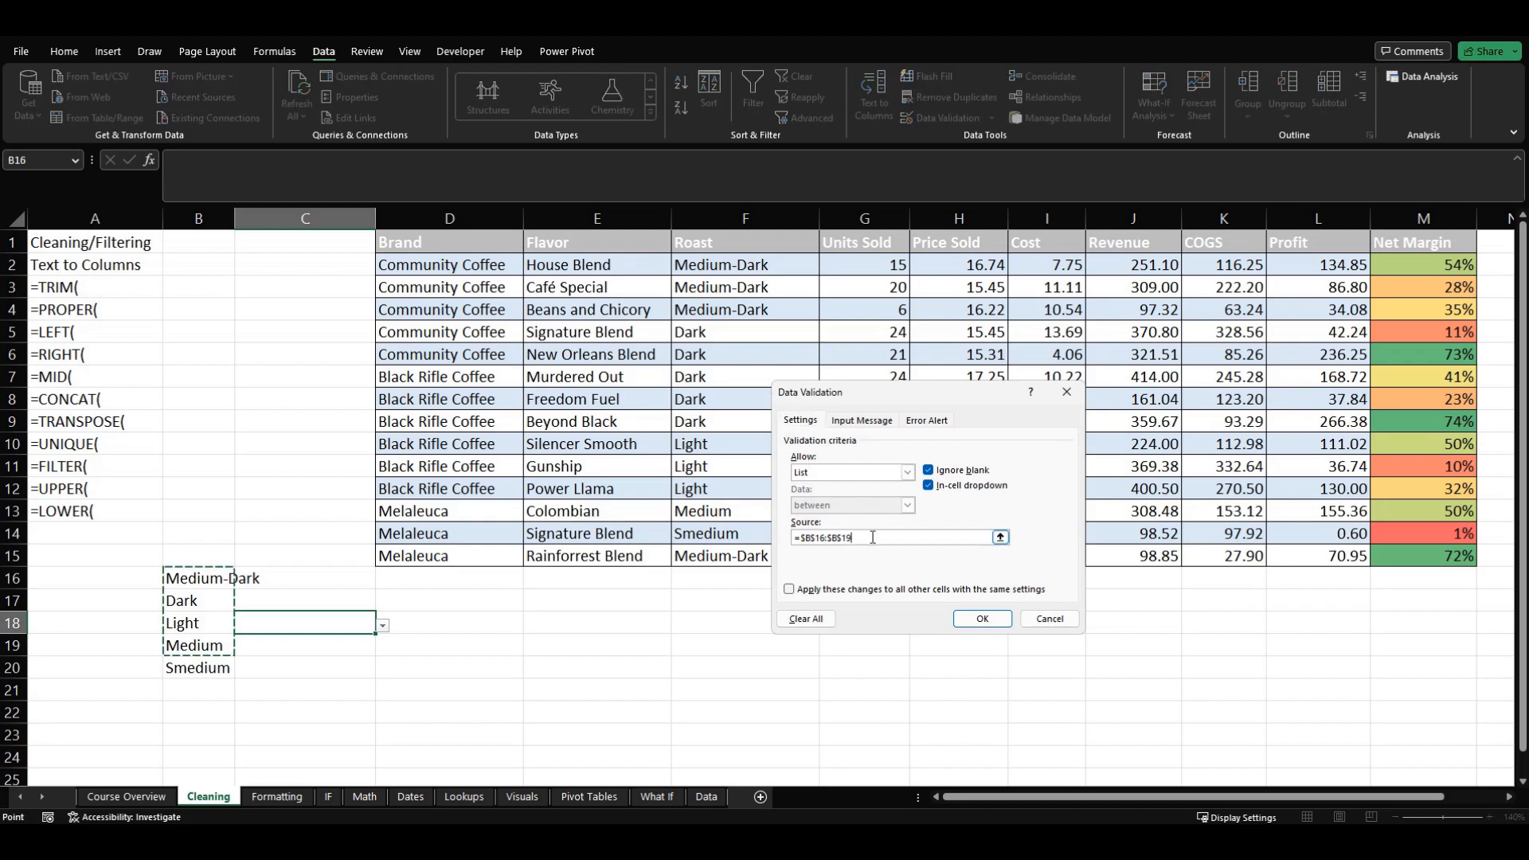
{"action": "key", "text": "BackSpace"}
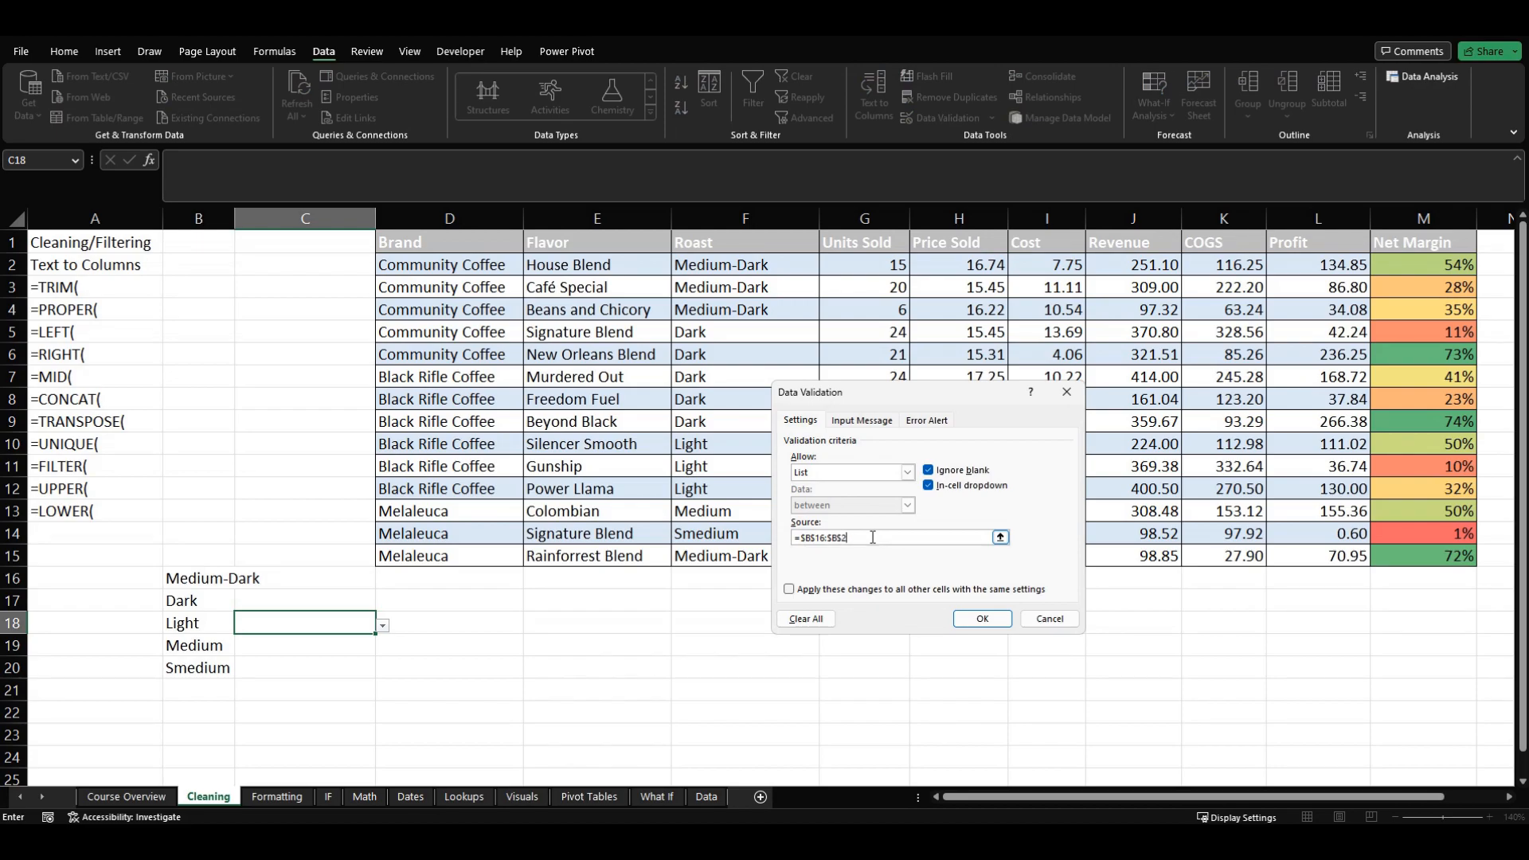
{"action": "type", "text": "0"}
{"action": "key", "text": "Return"}
{"action": "left_click", "coordinate": [384, 627]}
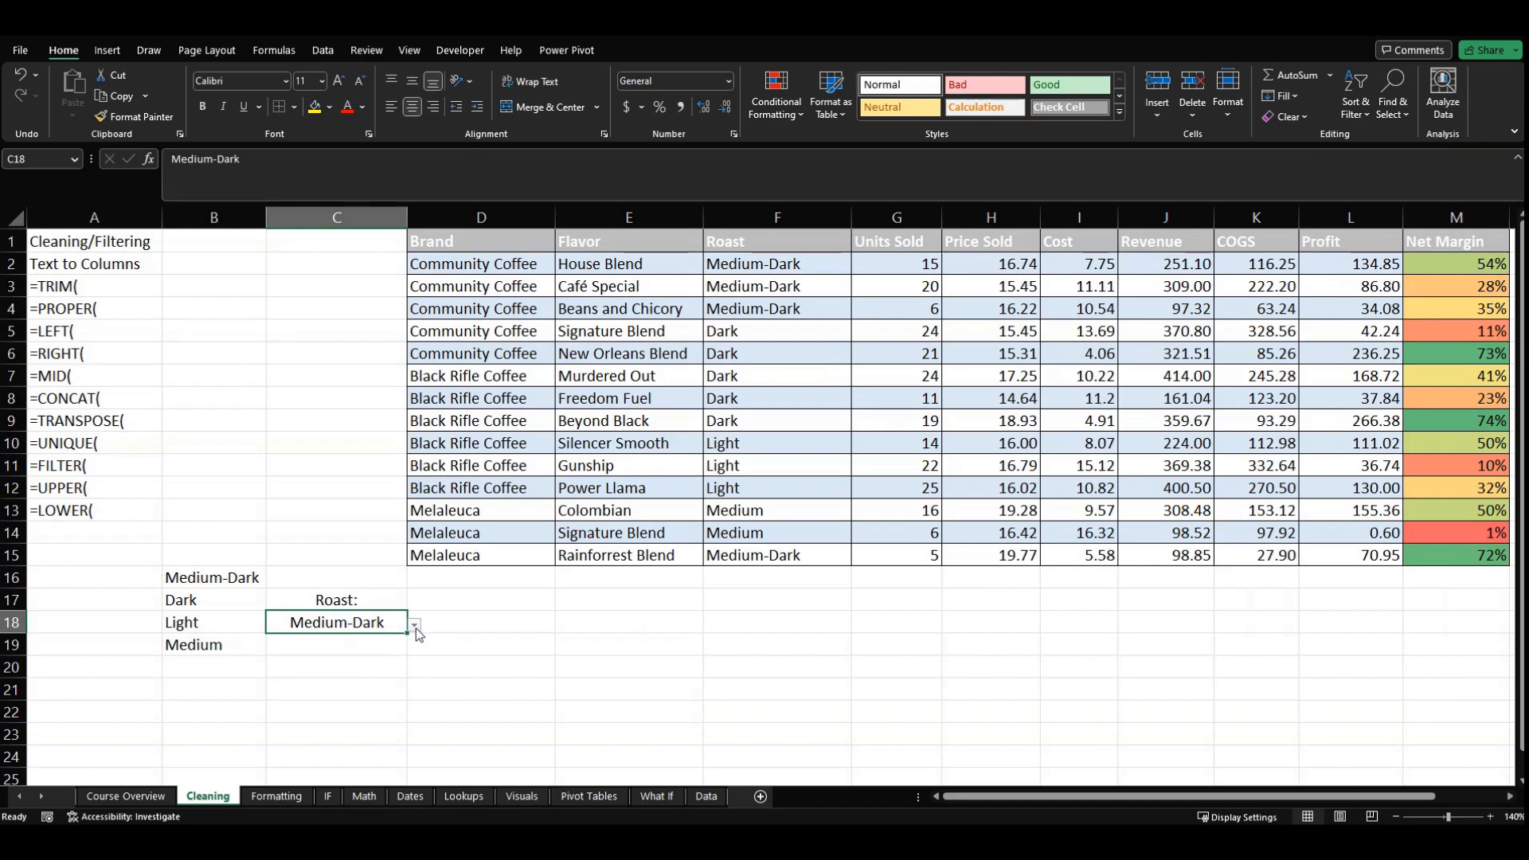
Review the roast choices in cell C18's drop-down and locate the FILTER entry in the column A function list
{"action": "left_click", "coordinate": [415, 626]}
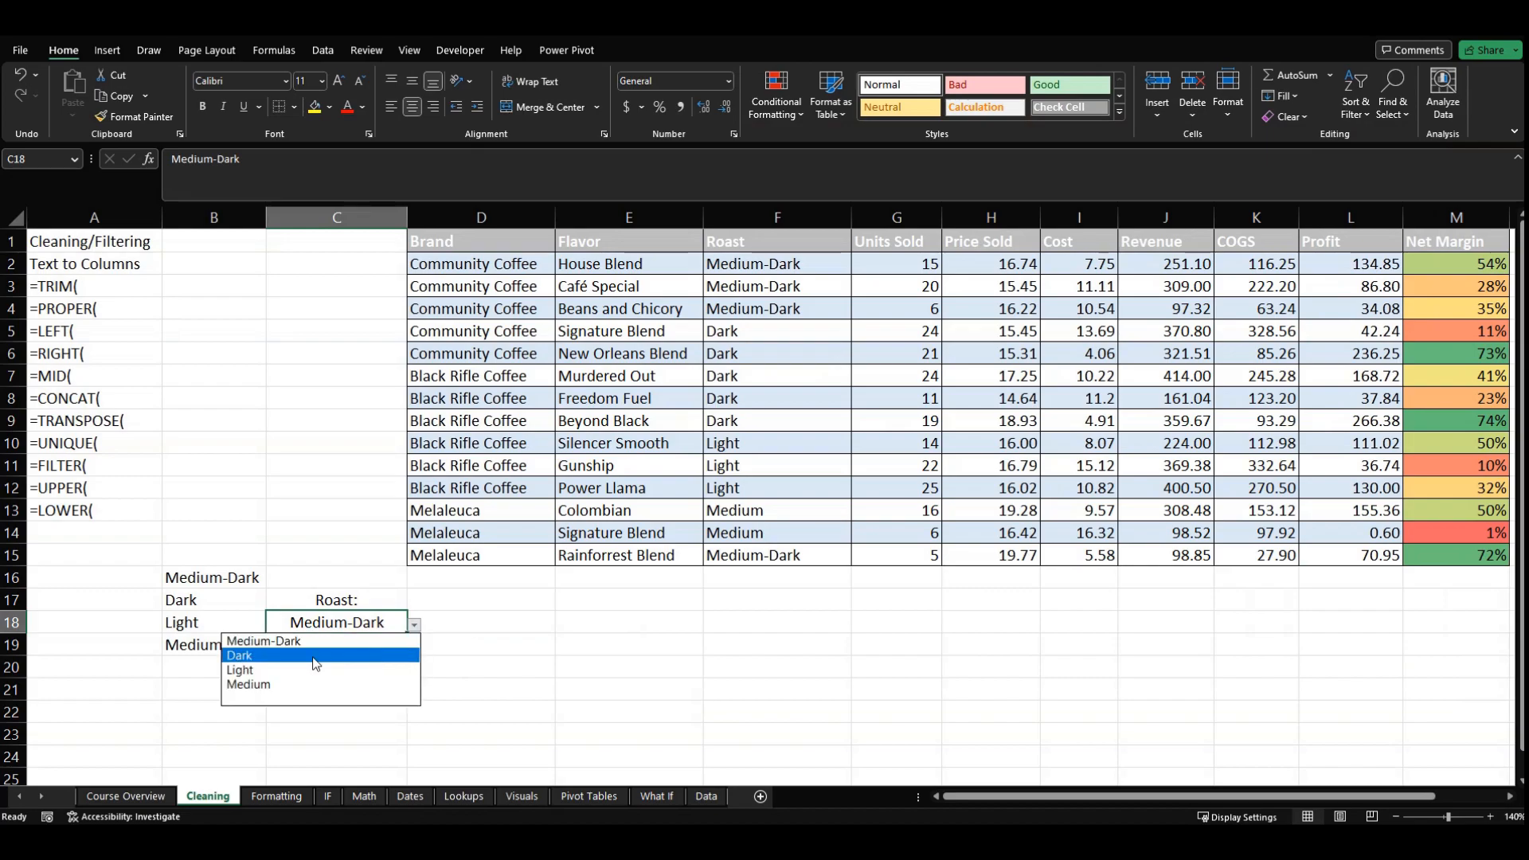
{"action": "left_click", "coordinate": [417, 630]}
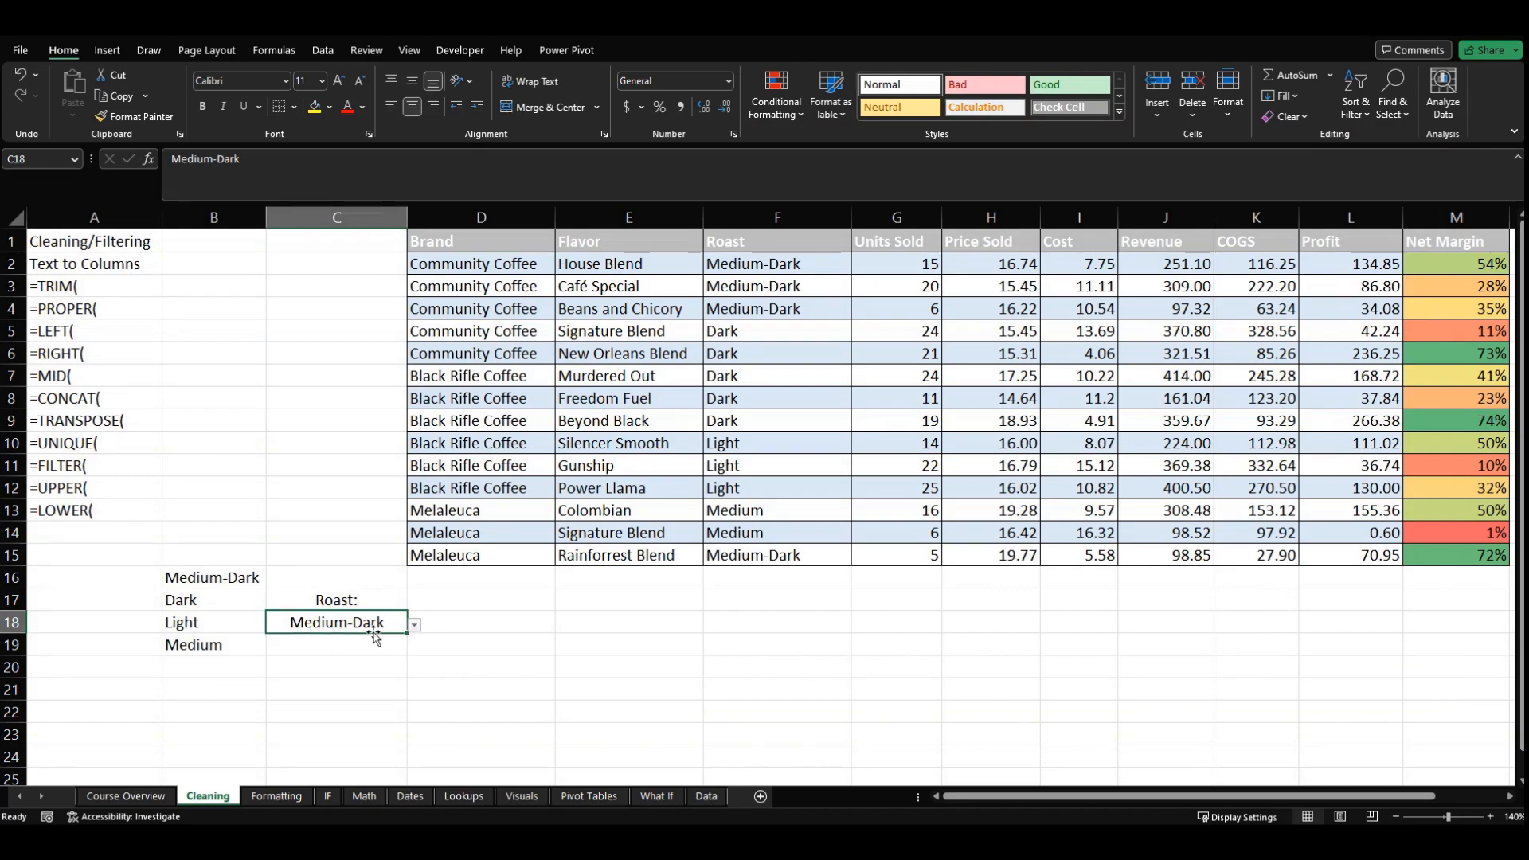
{"action": "left_click", "coordinate": [124, 460]}
{"action": "left_click", "coordinate": [126, 556]}
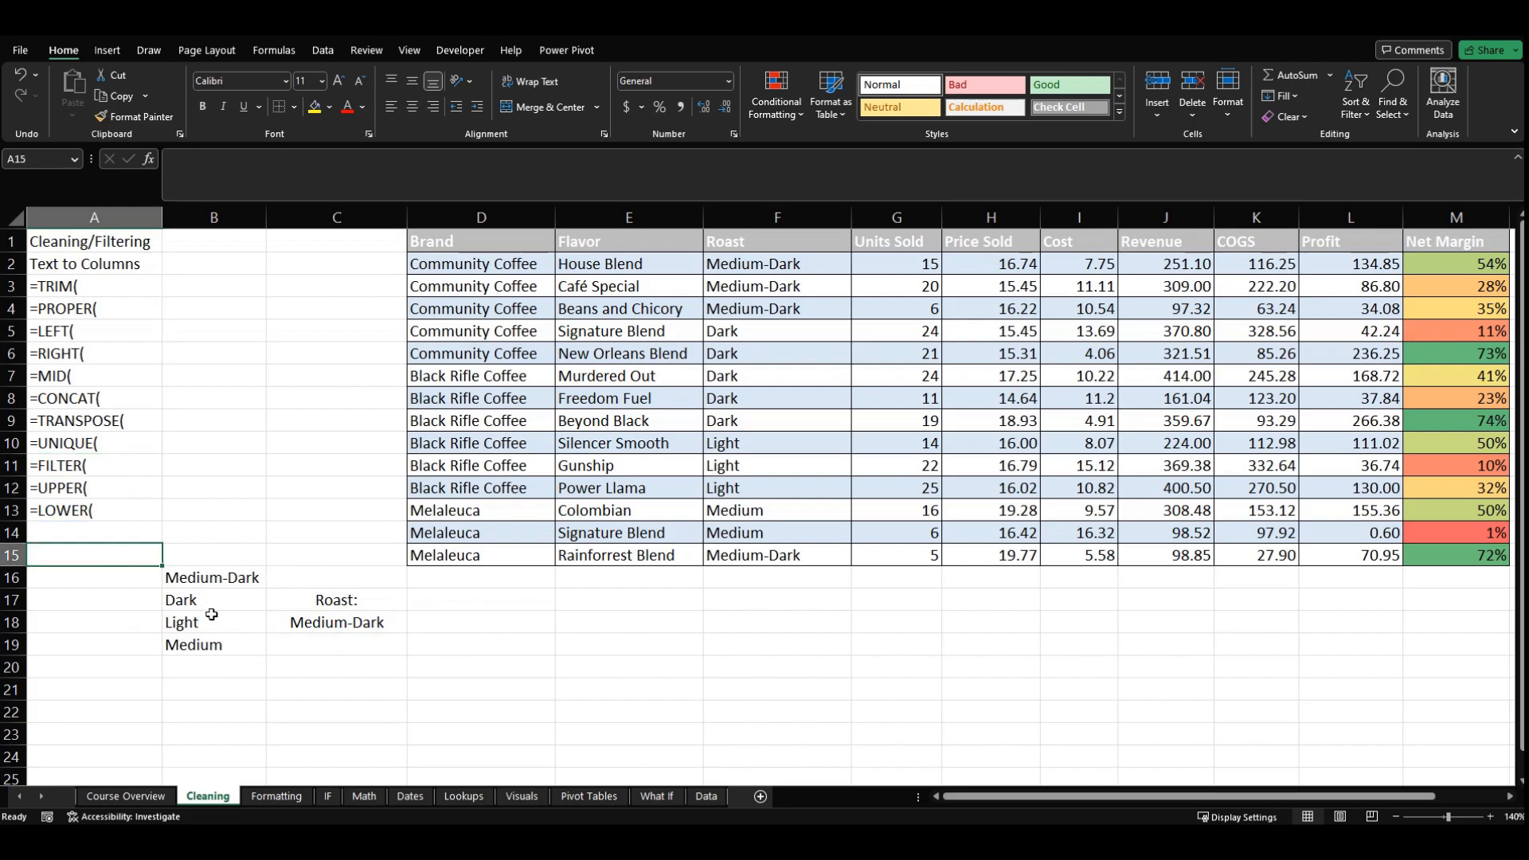
{"action": "left_click", "coordinate": [267, 626]}
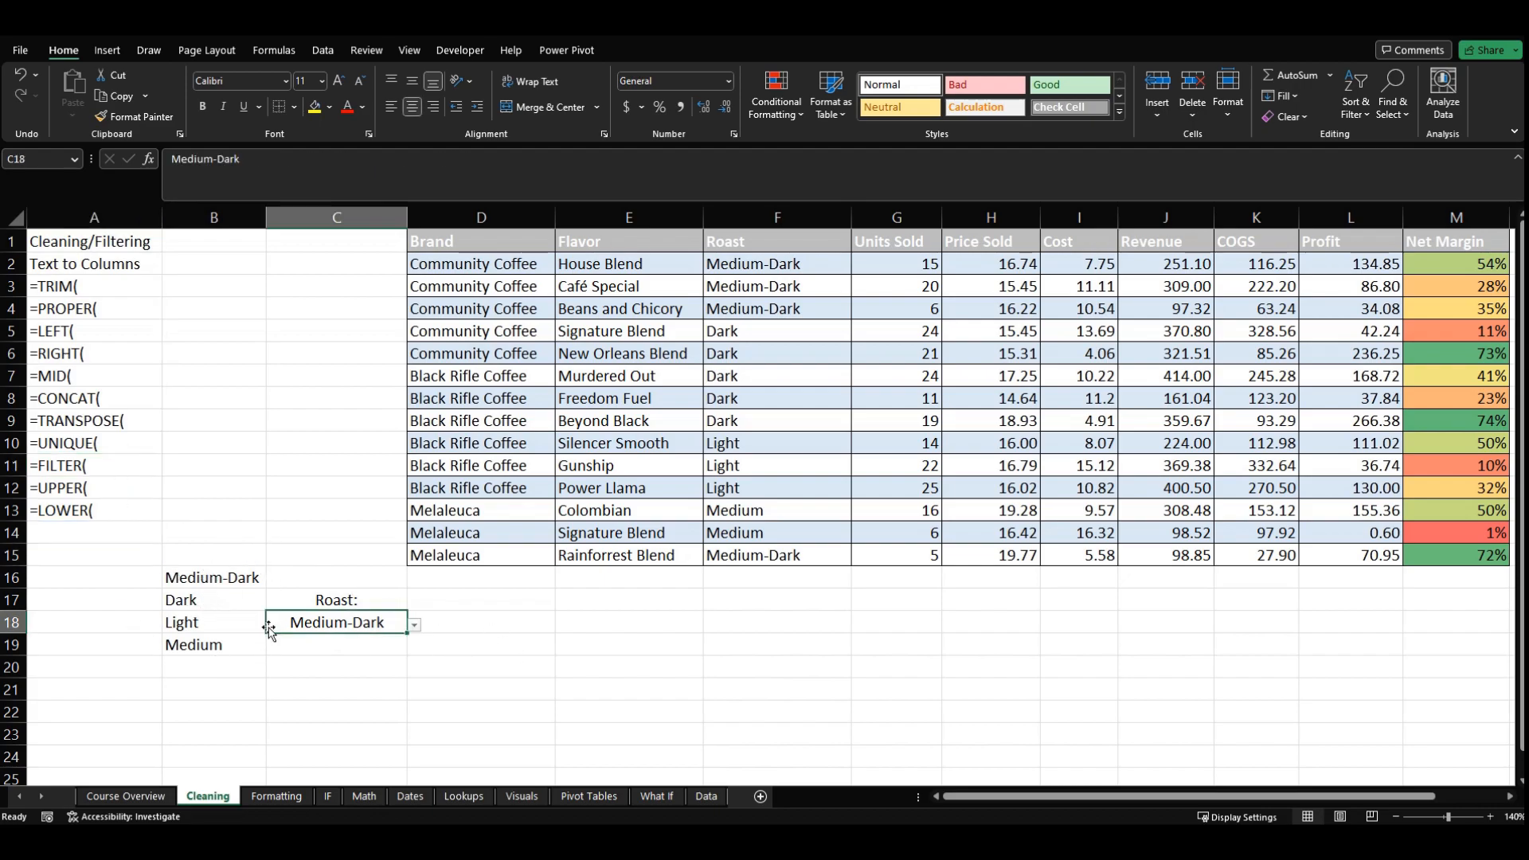
{"action": "left_click", "coordinate": [131, 462]}
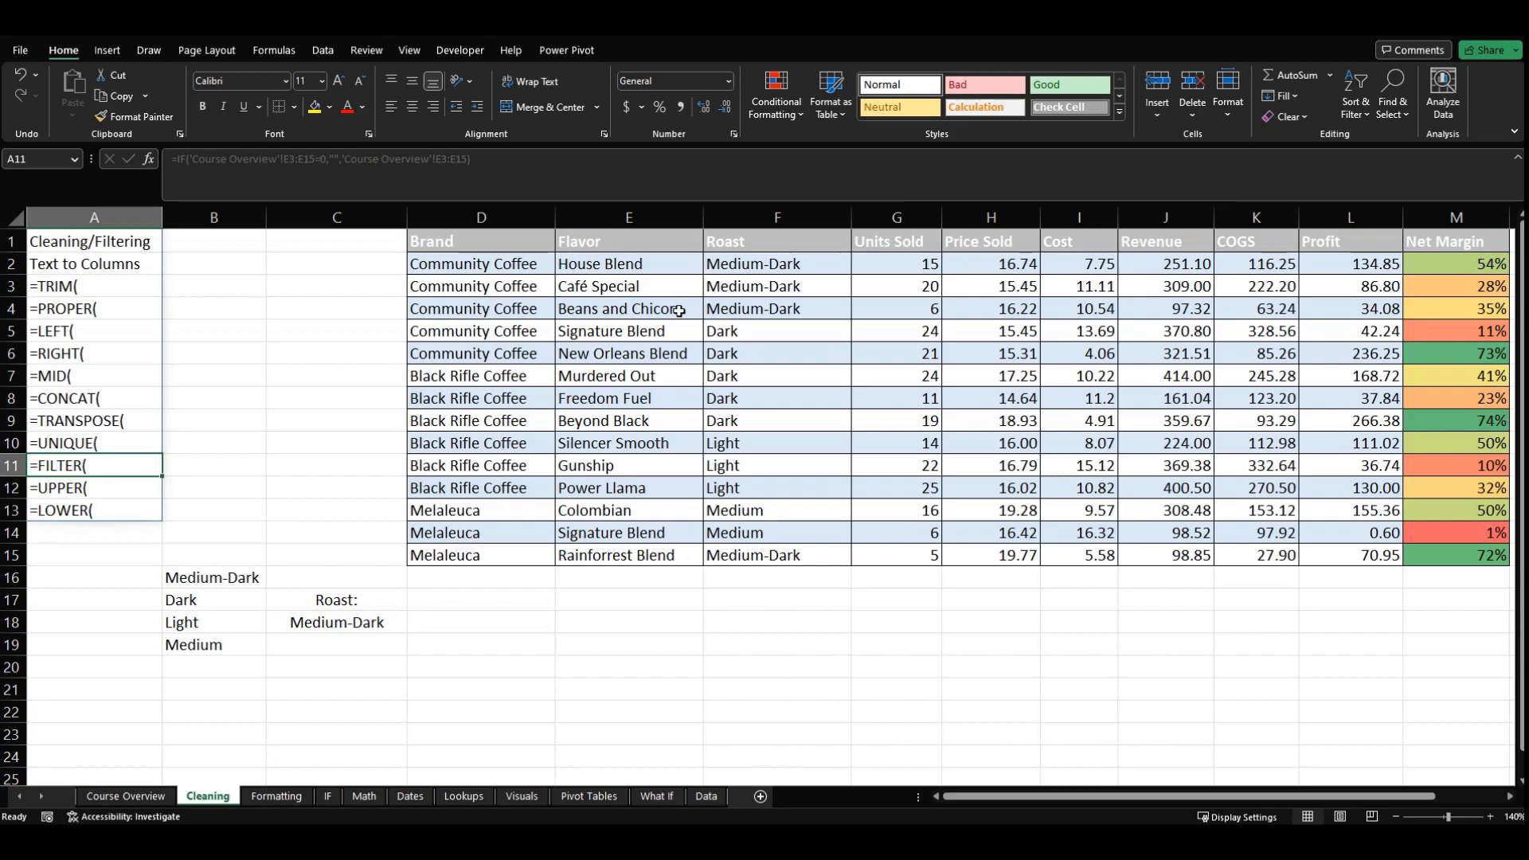
Turn on filtering for the coffee table's header row
{"action": "left_click", "coordinate": [636, 310]}
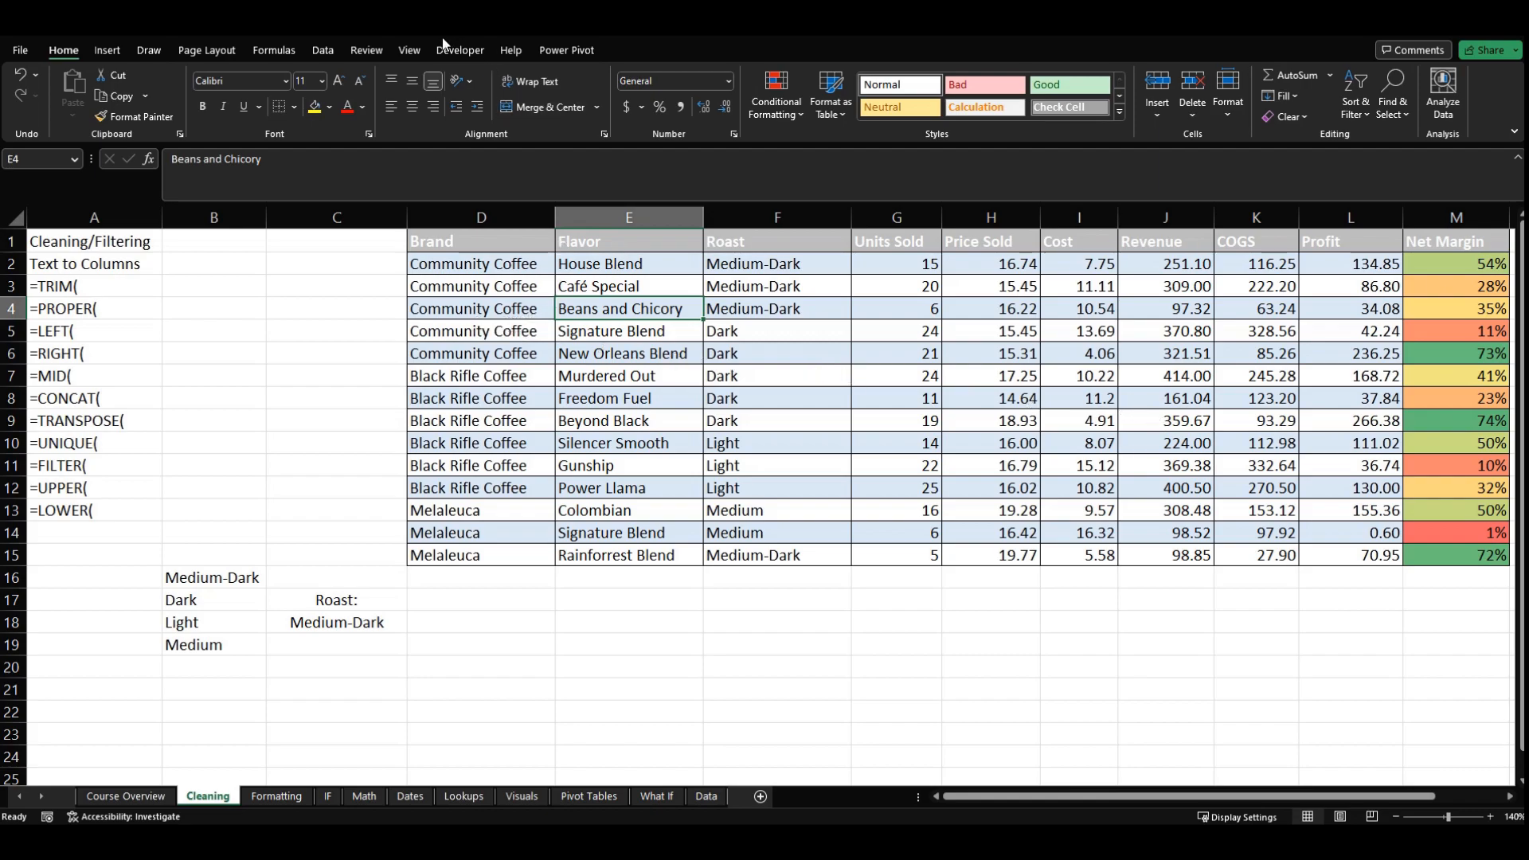
{"action": "left_click", "coordinate": [323, 50]}
{"action": "left_click", "coordinate": [754, 94]}
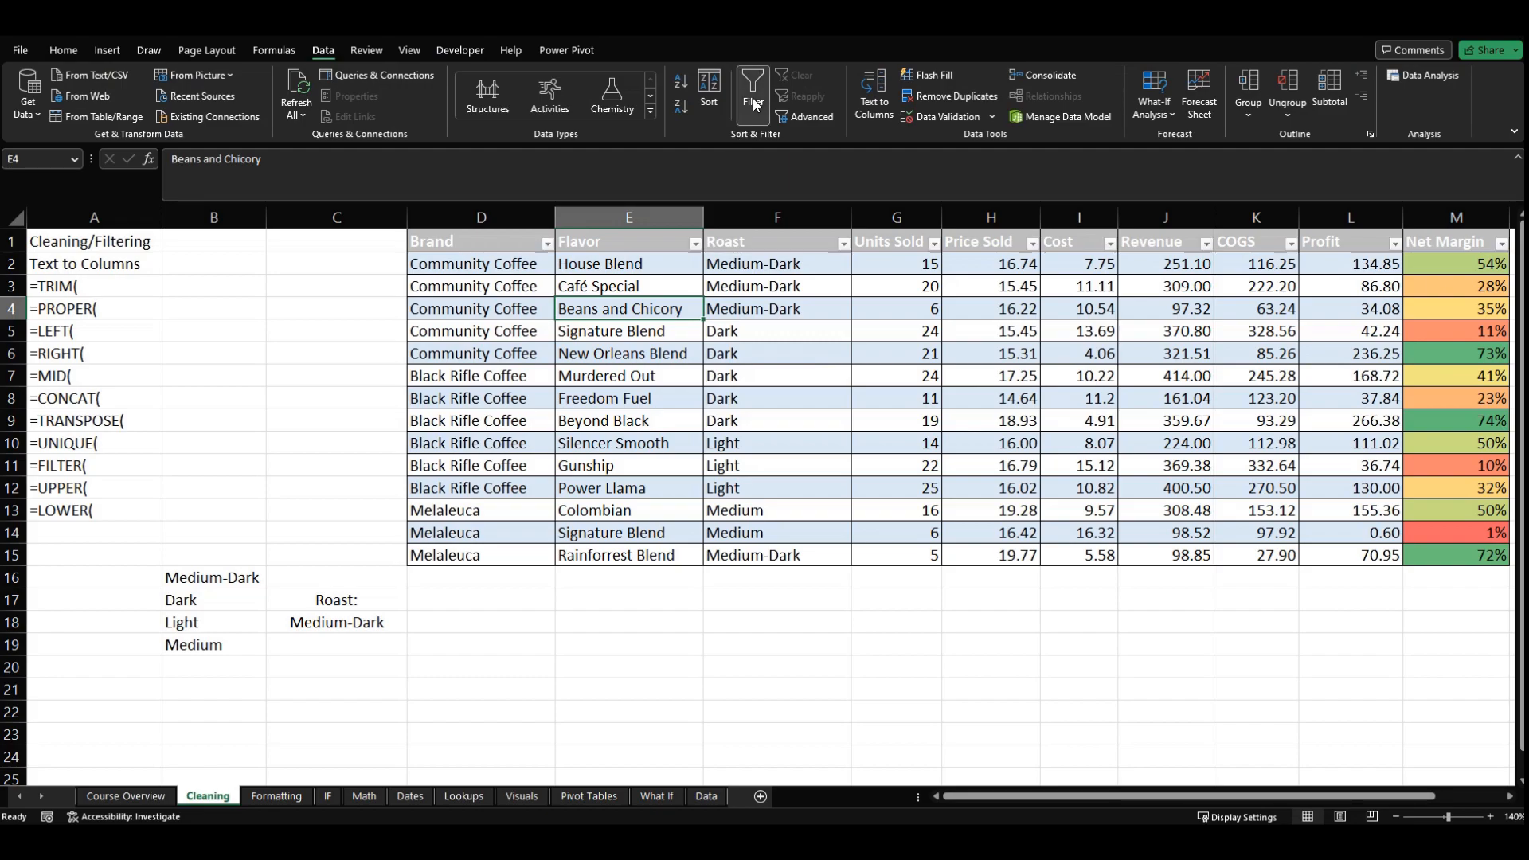
View the filter options of the Roast and Flavor columns without applying any filter
{"action": "left_click", "coordinate": [767, 395]}
{"action": "left_click", "coordinate": [844, 243]}
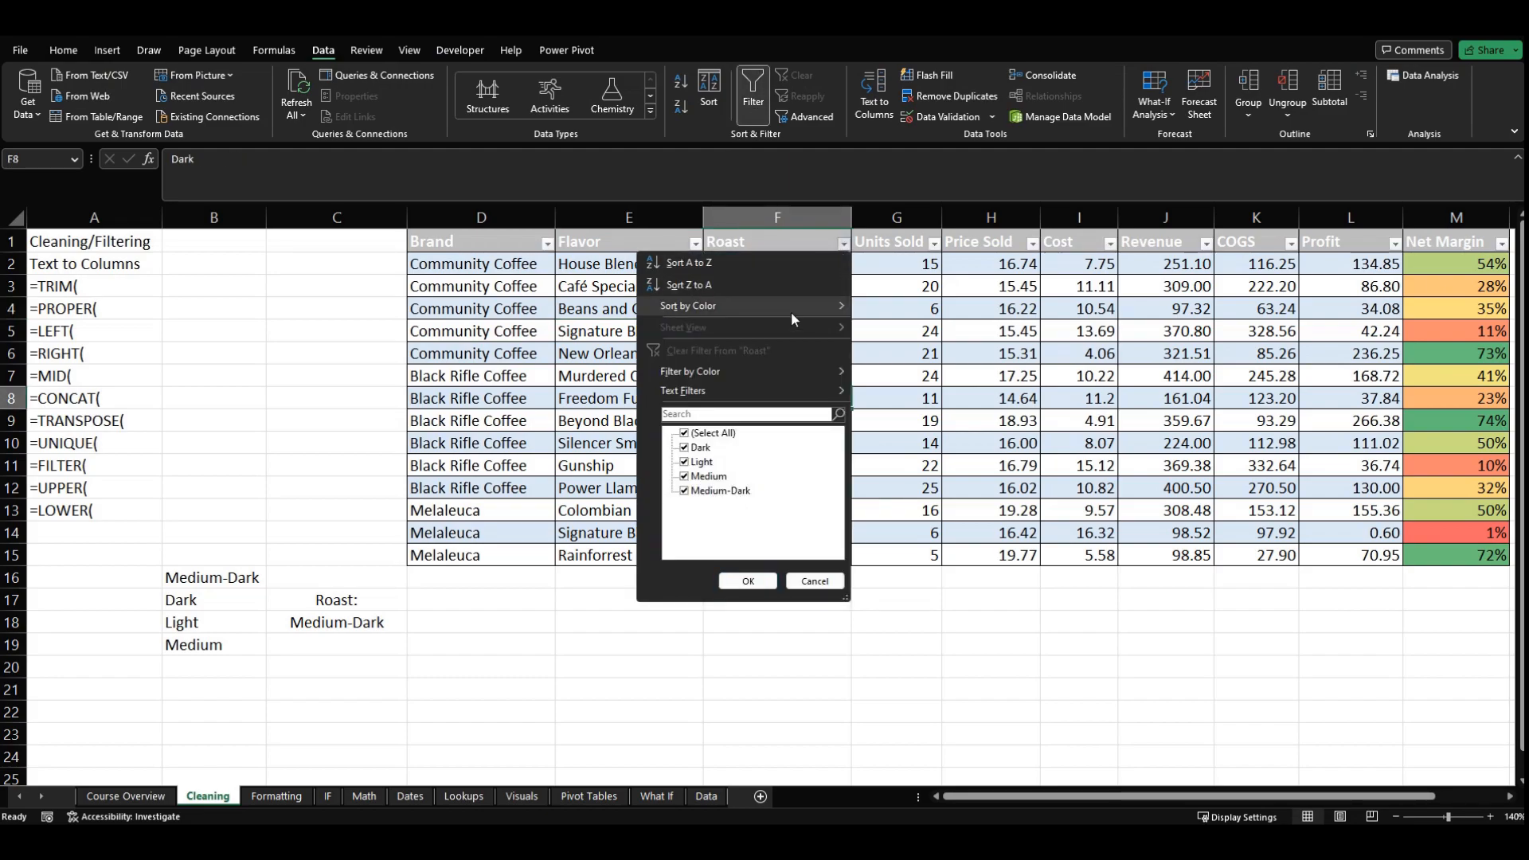
{"action": "left_click", "coordinate": [813, 579]}
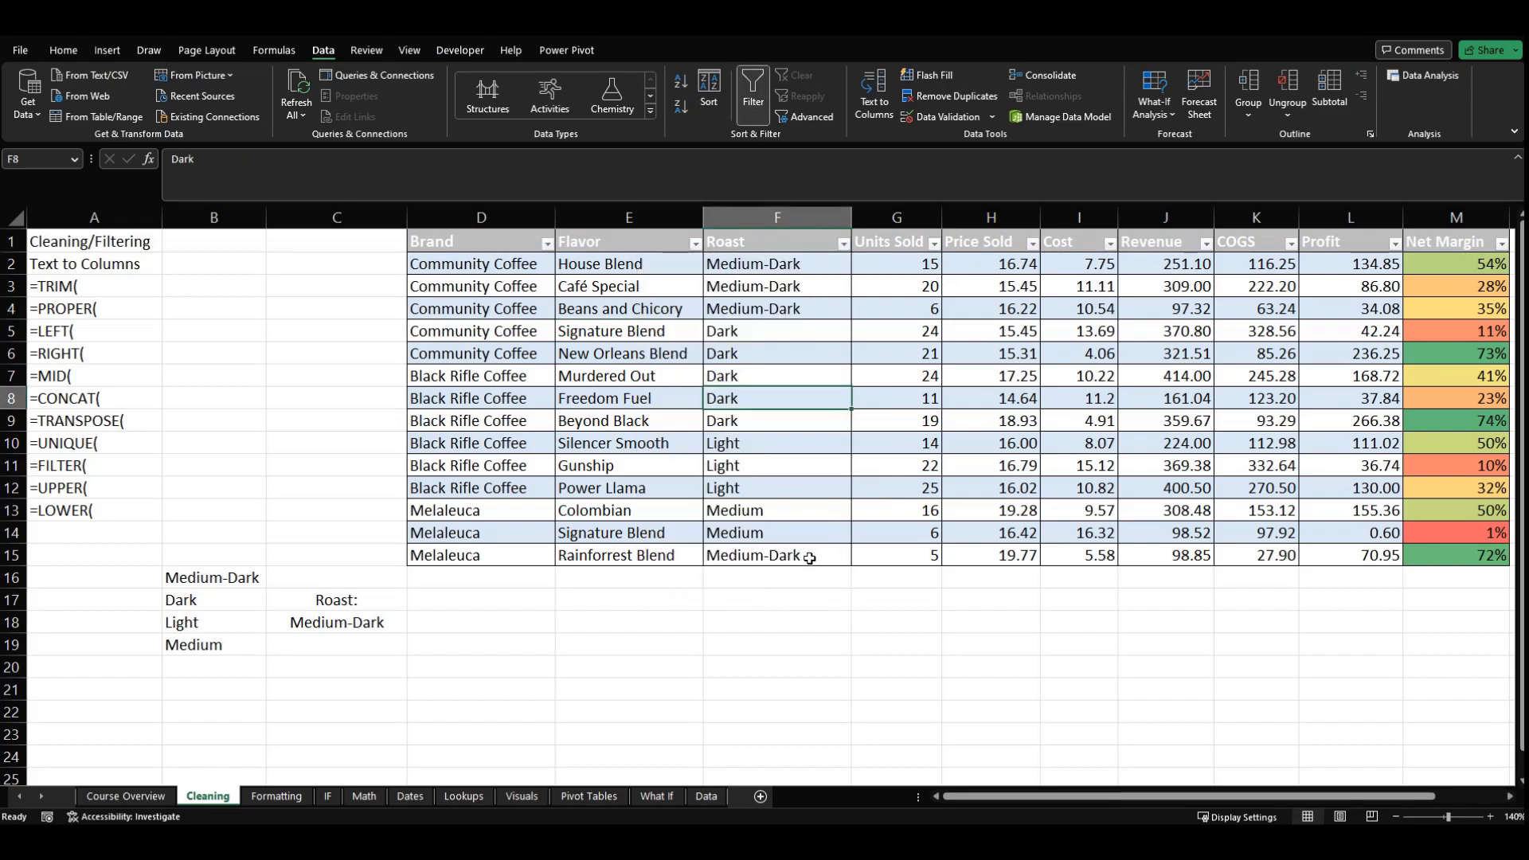
{"action": "left_click", "coordinate": [696, 244]}
{"action": "left_click", "coordinate": [667, 580]}
Start a FILTER formula in cell D18 with the coffee data D2:M15 as its array
{"action": "left_click", "coordinate": [480, 623]}
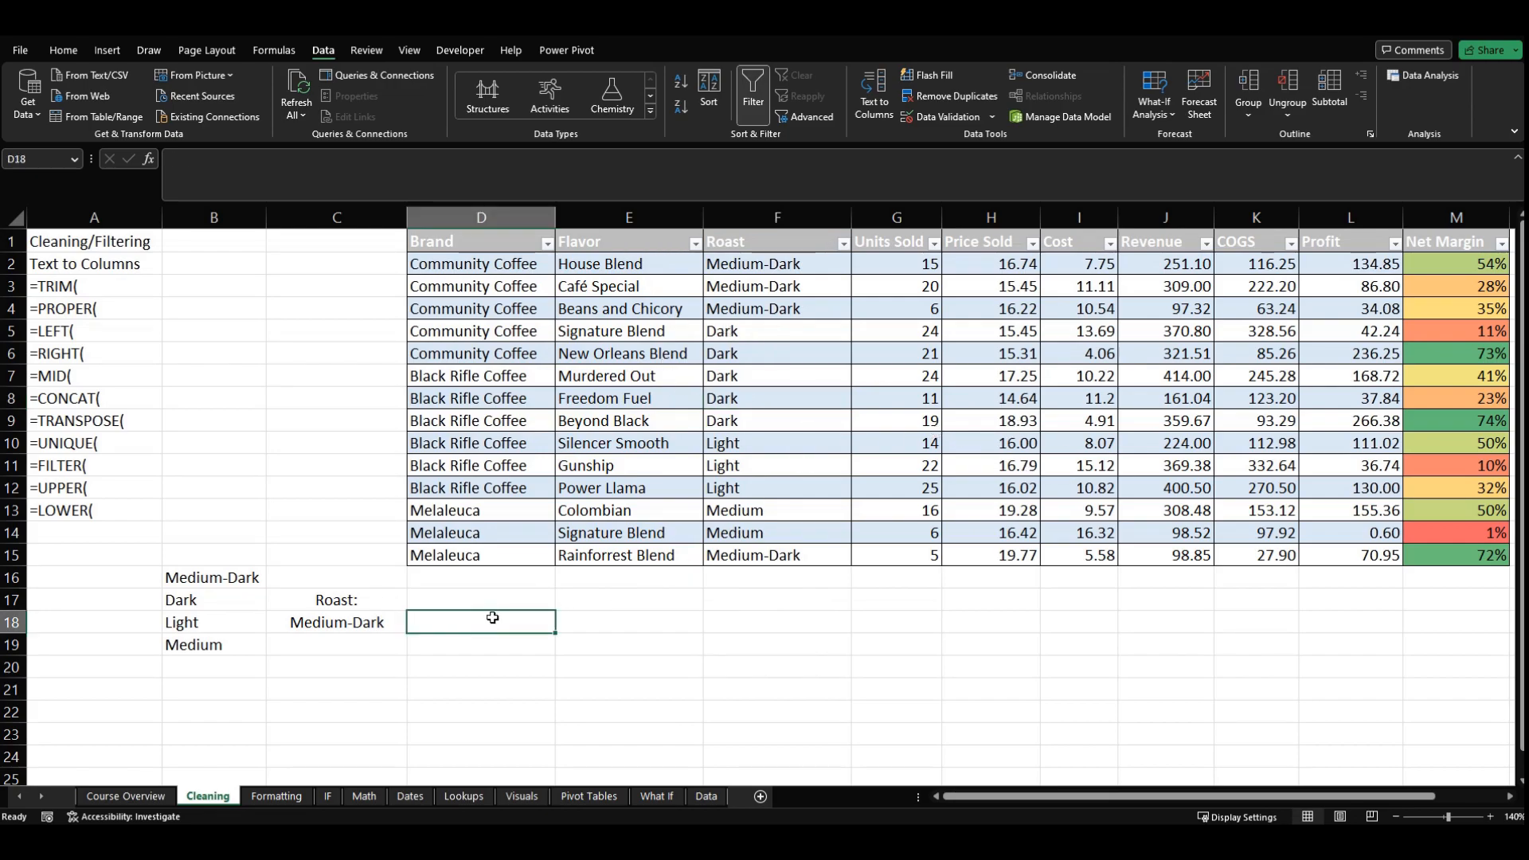
{"action": "type", "text": "="}
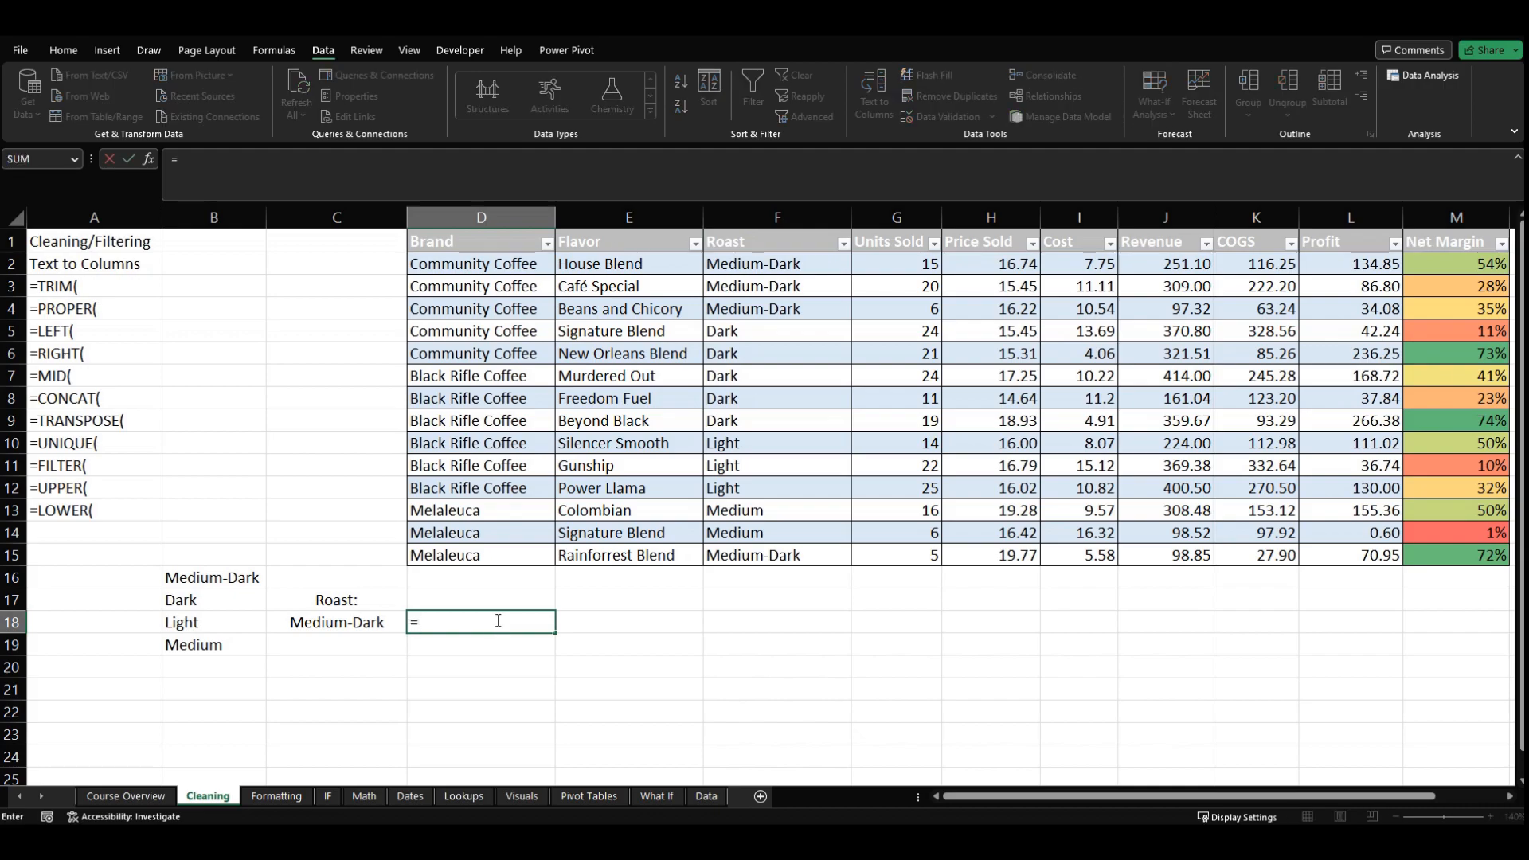
{"action": "type", "text": "fil"}
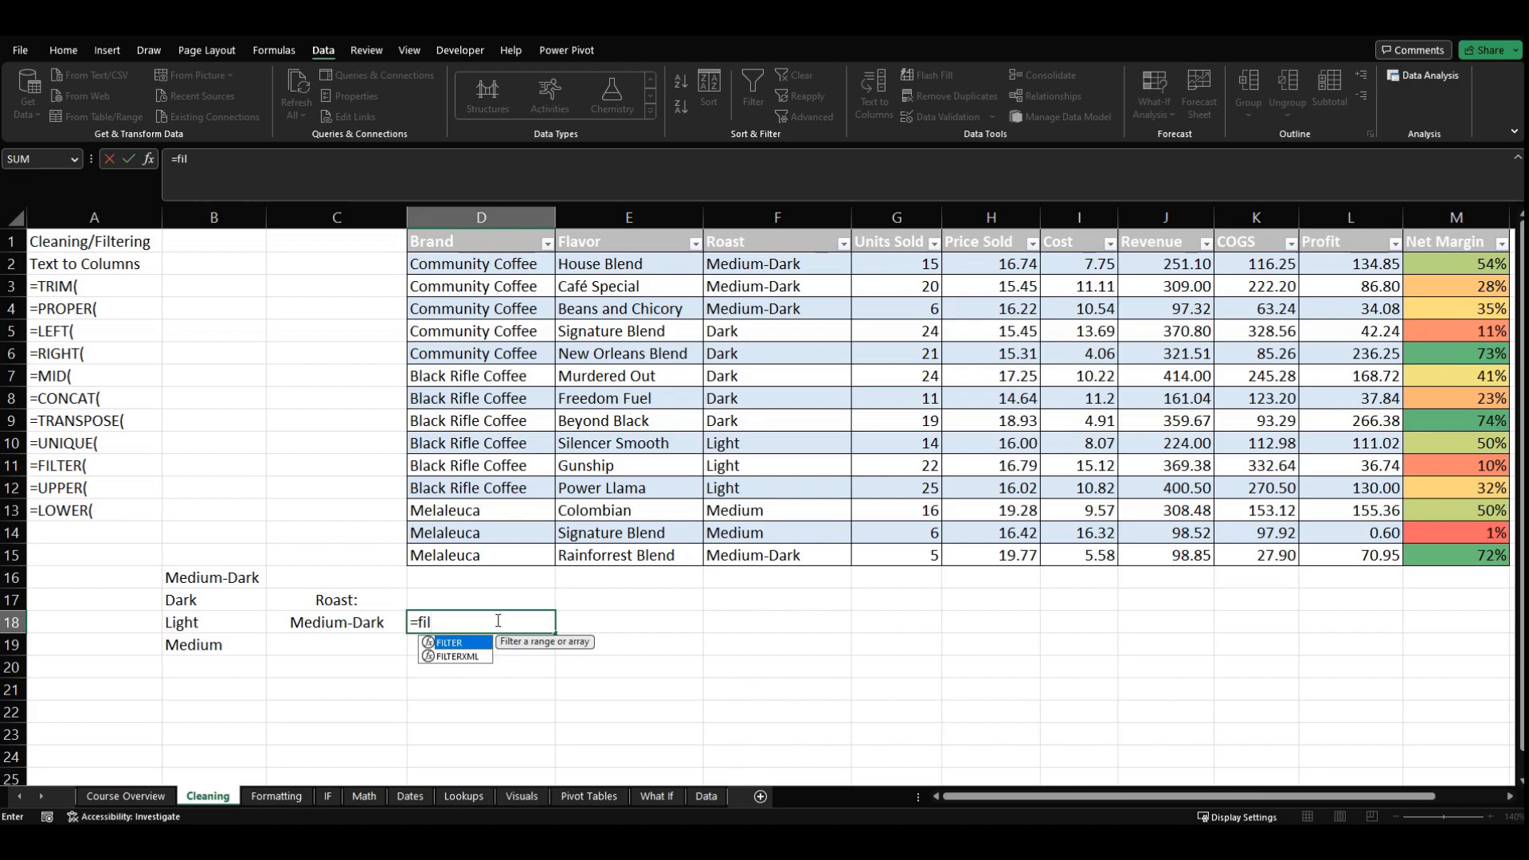
{"action": "key", "text": "Tab"}
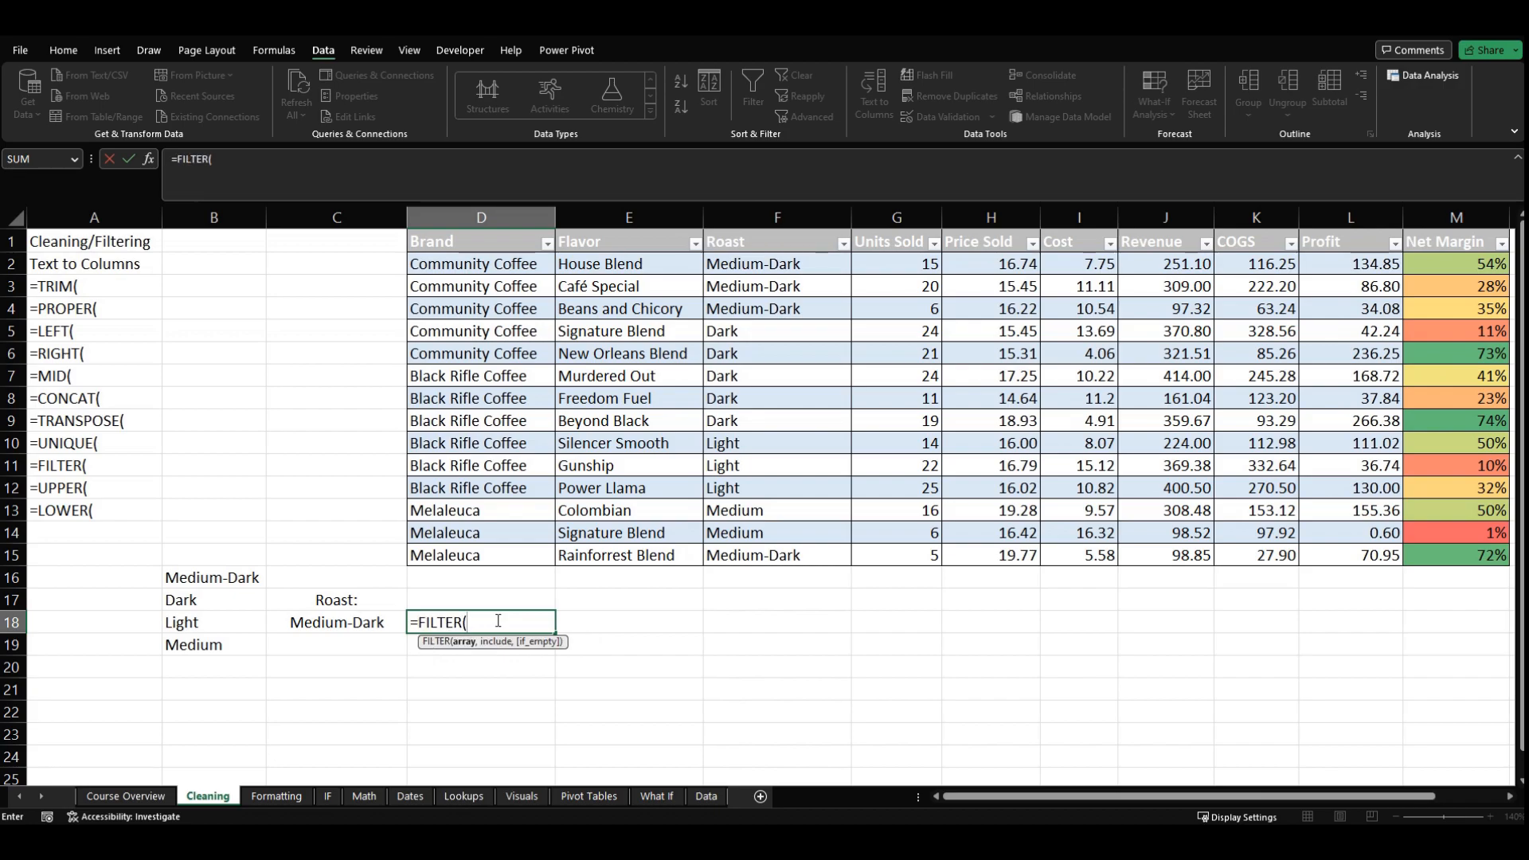
{"action": "left_click", "coordinate": [490, 270]}
{"action": "key", "text": "ctrl+shift+Down"}
{"action": "key", "text": "ctrl+shift+Right"}
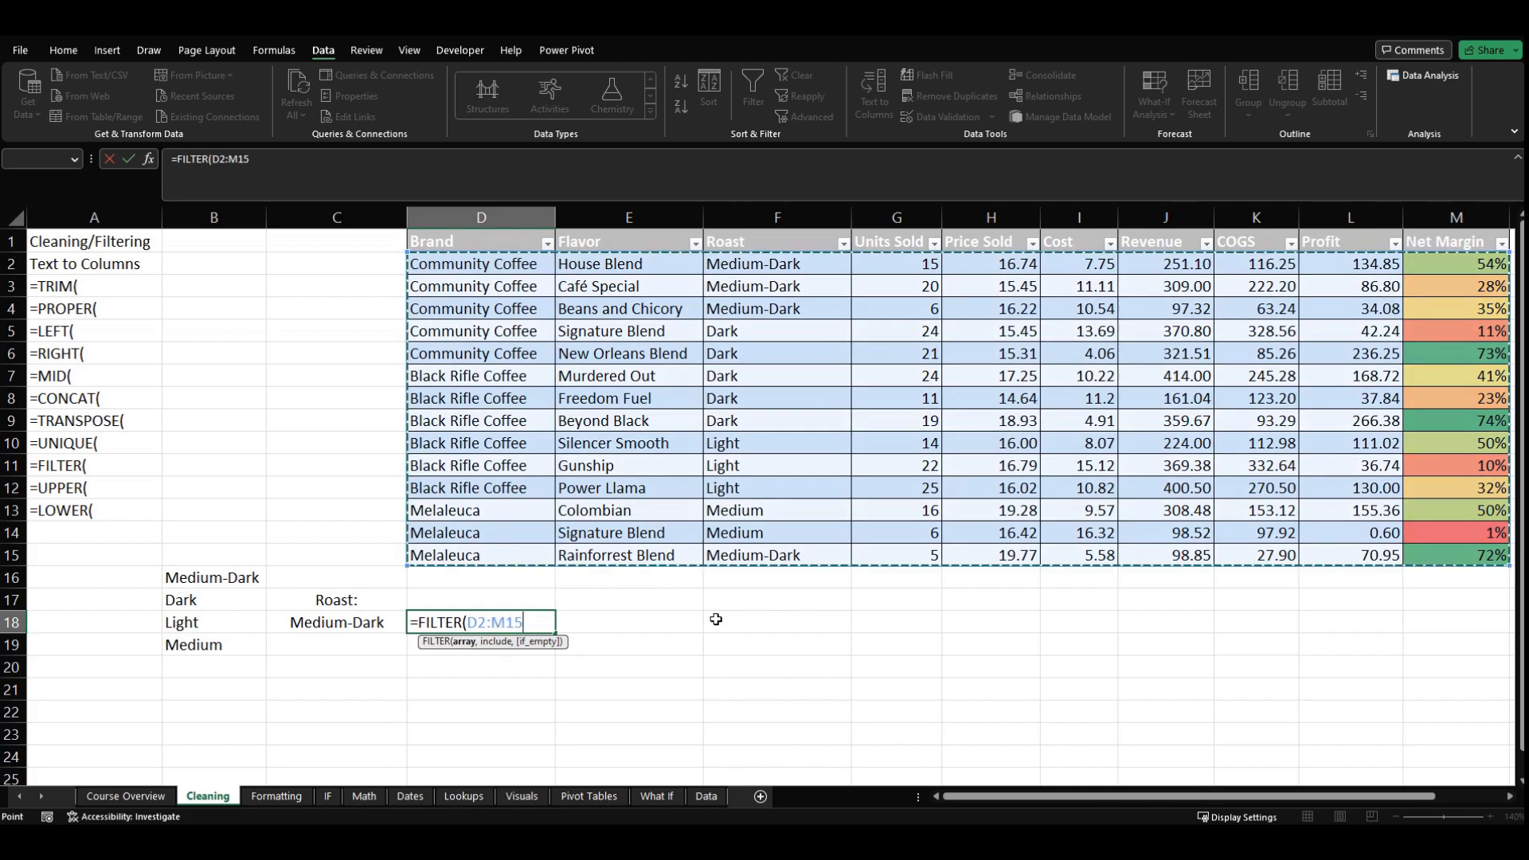
{"action": "type", "text": ","}
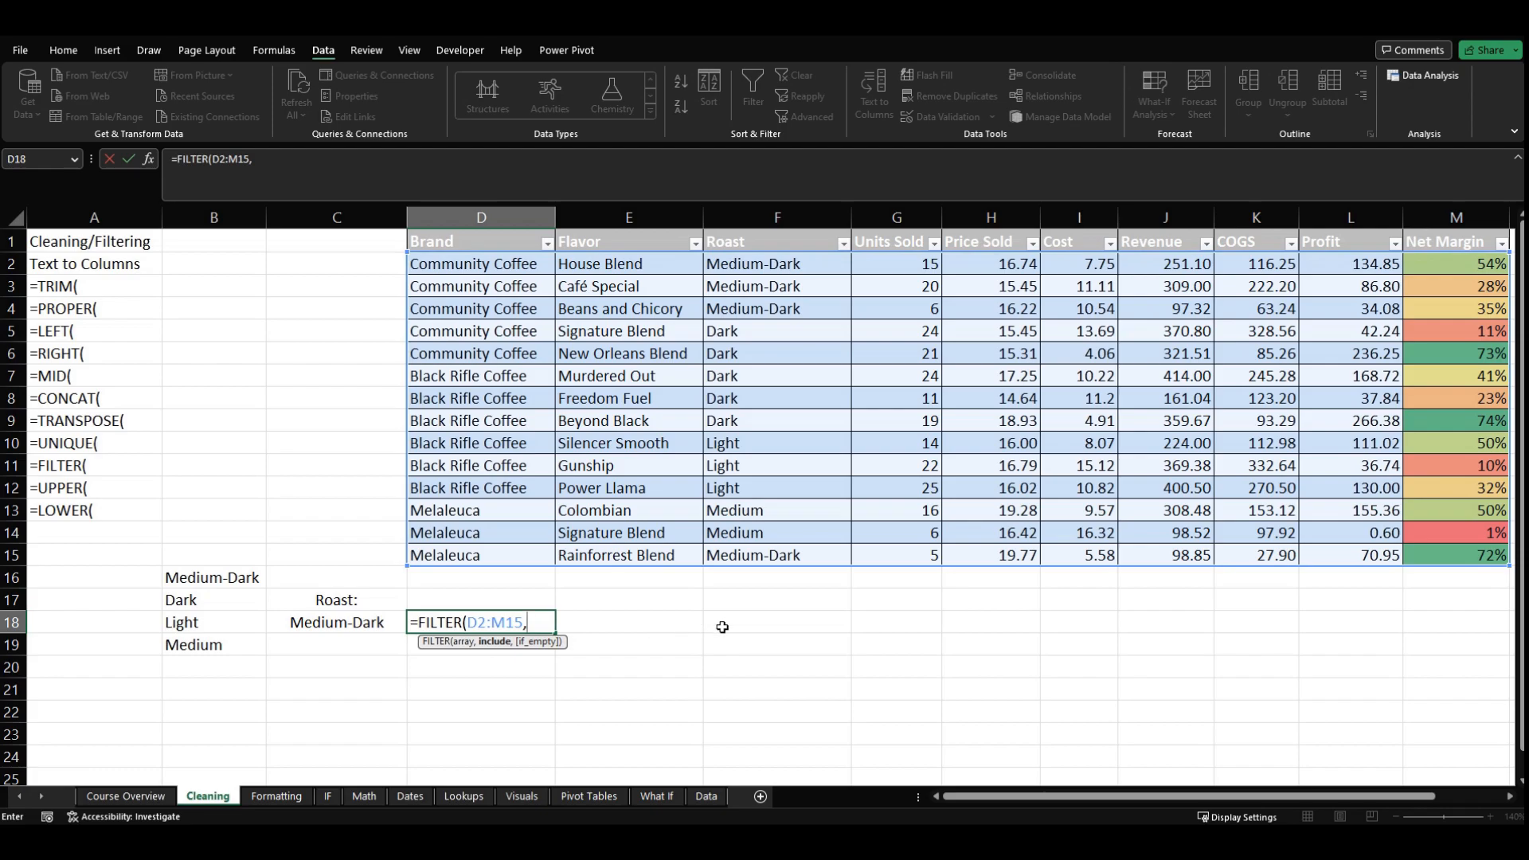
Complete D18's FILTER formula with the condition that Roast range F2:F15 equals the selected roast in C18
{"action": "left_click_drag", "start_coordinate": [792, 265], "coordinate": [790, 551]}
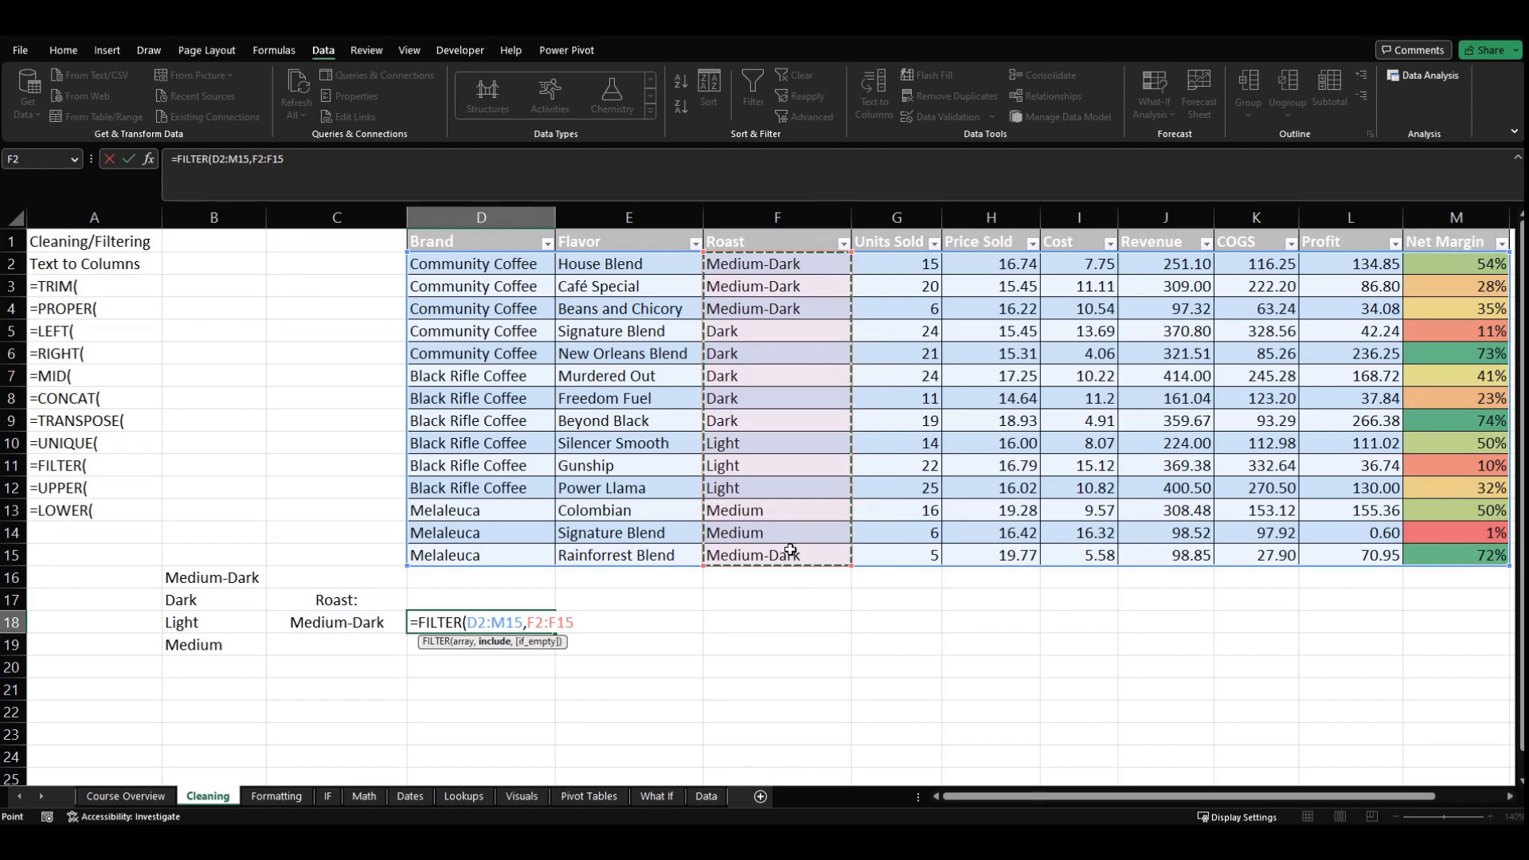
{"action": "type", "text": "="}
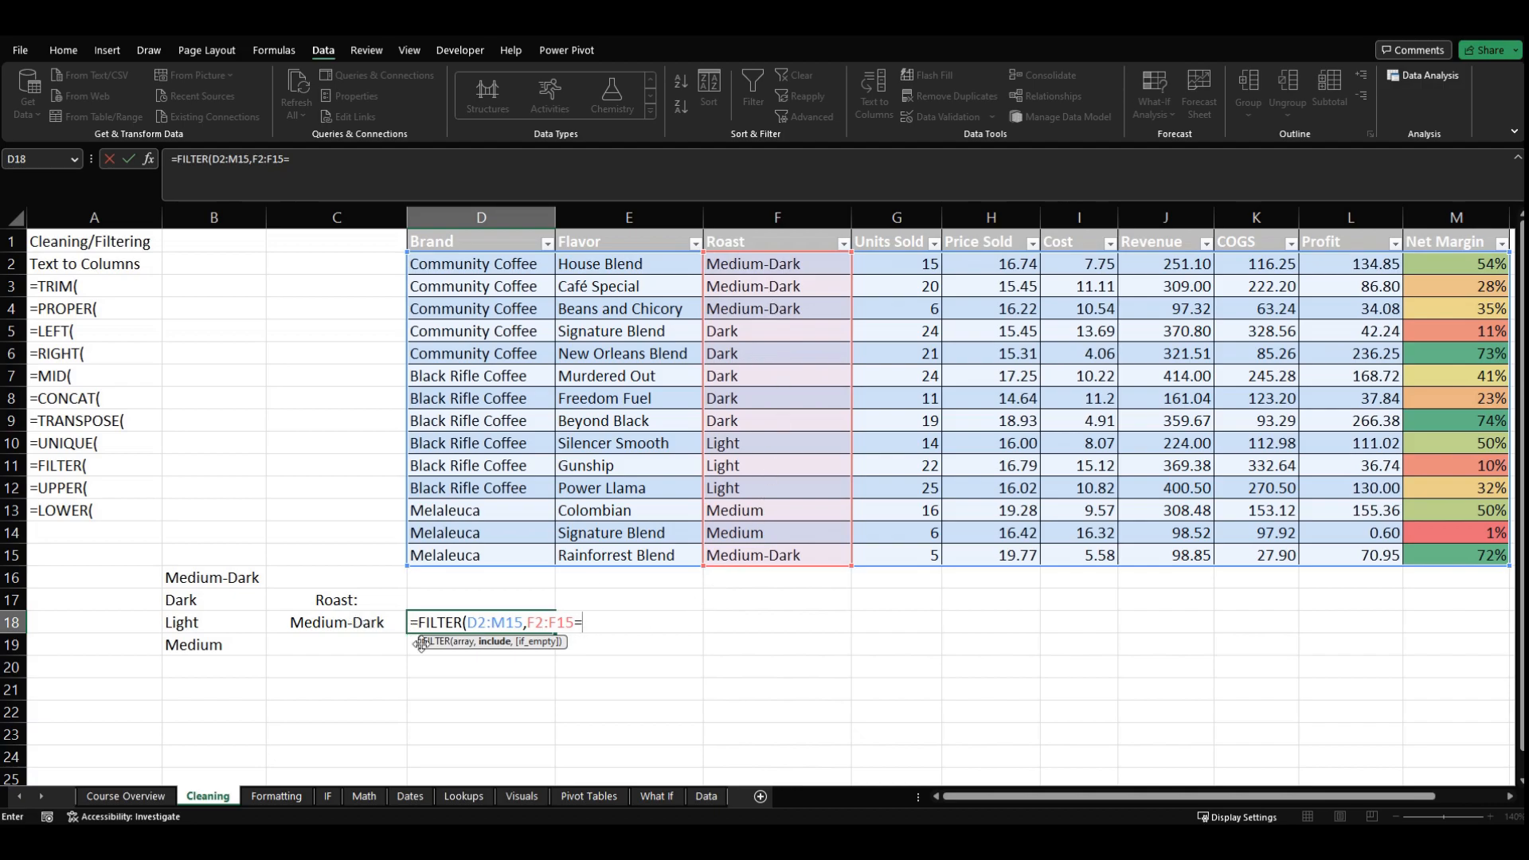
{"action": "left_click", "coordinate": [316, 621]}
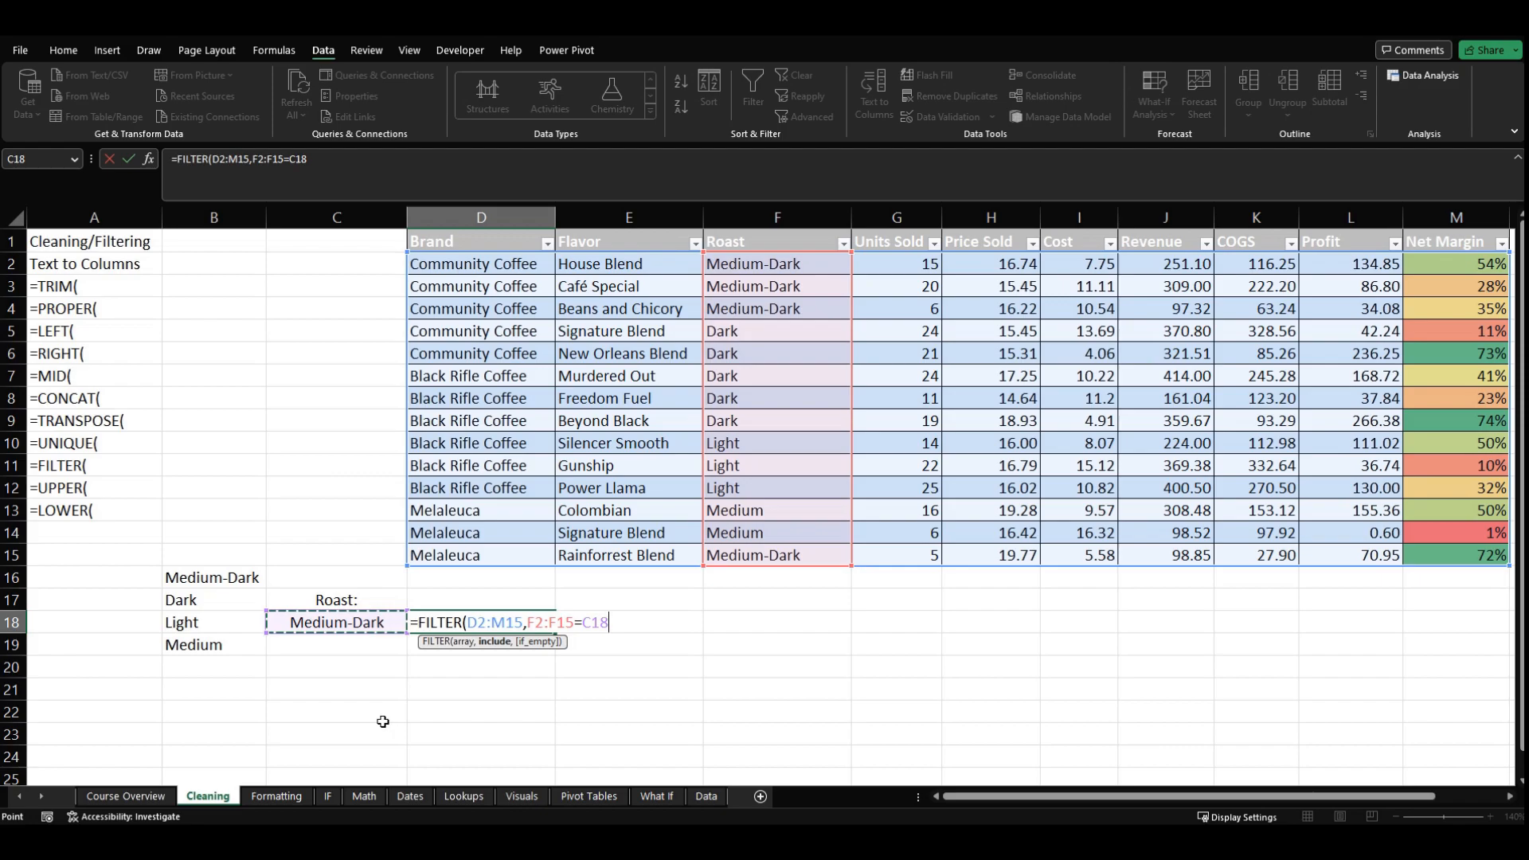
{"action": "type", "text": ")"}
{"action": "key", "text": "Return"}
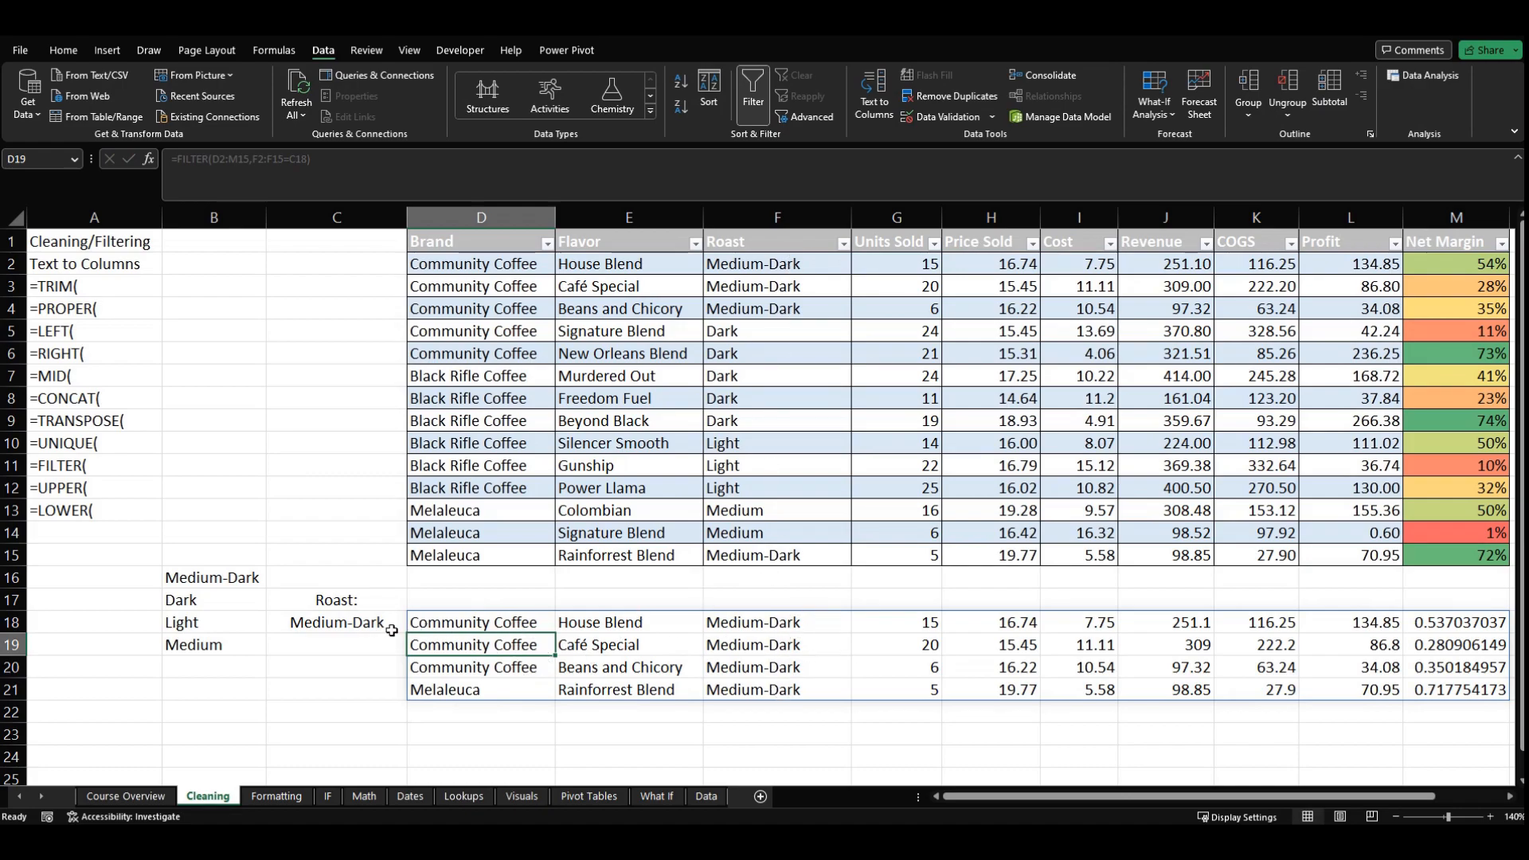
Switch the roast selection in cell C18 to Dark and after that to Light to update the filtered rows
{"action": "left_click", "coordinate": [340, 626]}
{"action": "left_click", "coordinate": [415, 625]}
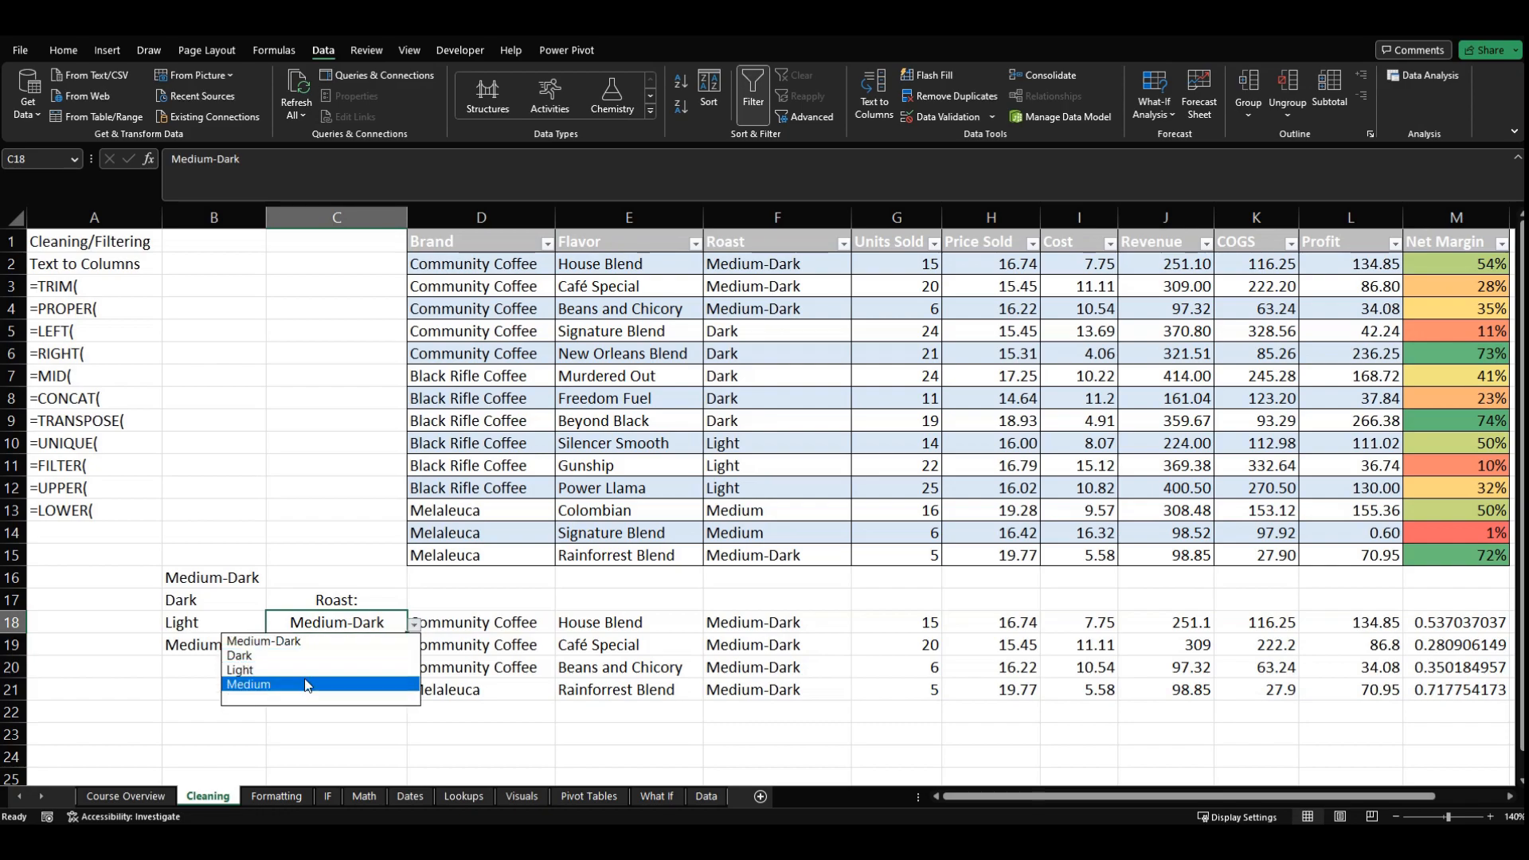
{"action": "left_click", "coordinate": [266, 658]}
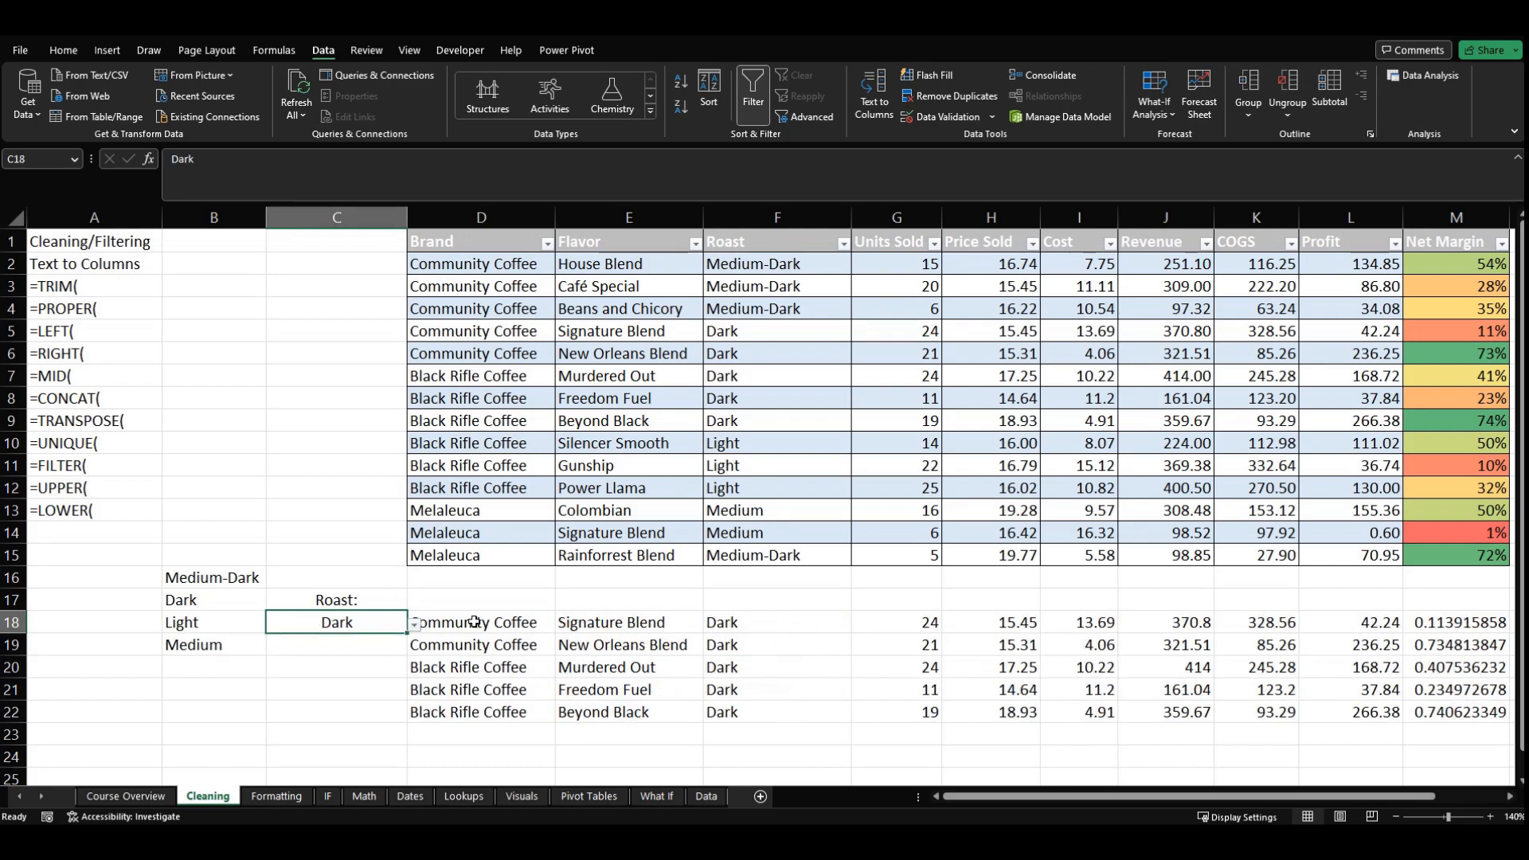
{"action": "left_click", "coordinate": [414, 625]}
{"action": "left_click", "coordinate": [355, 669]}
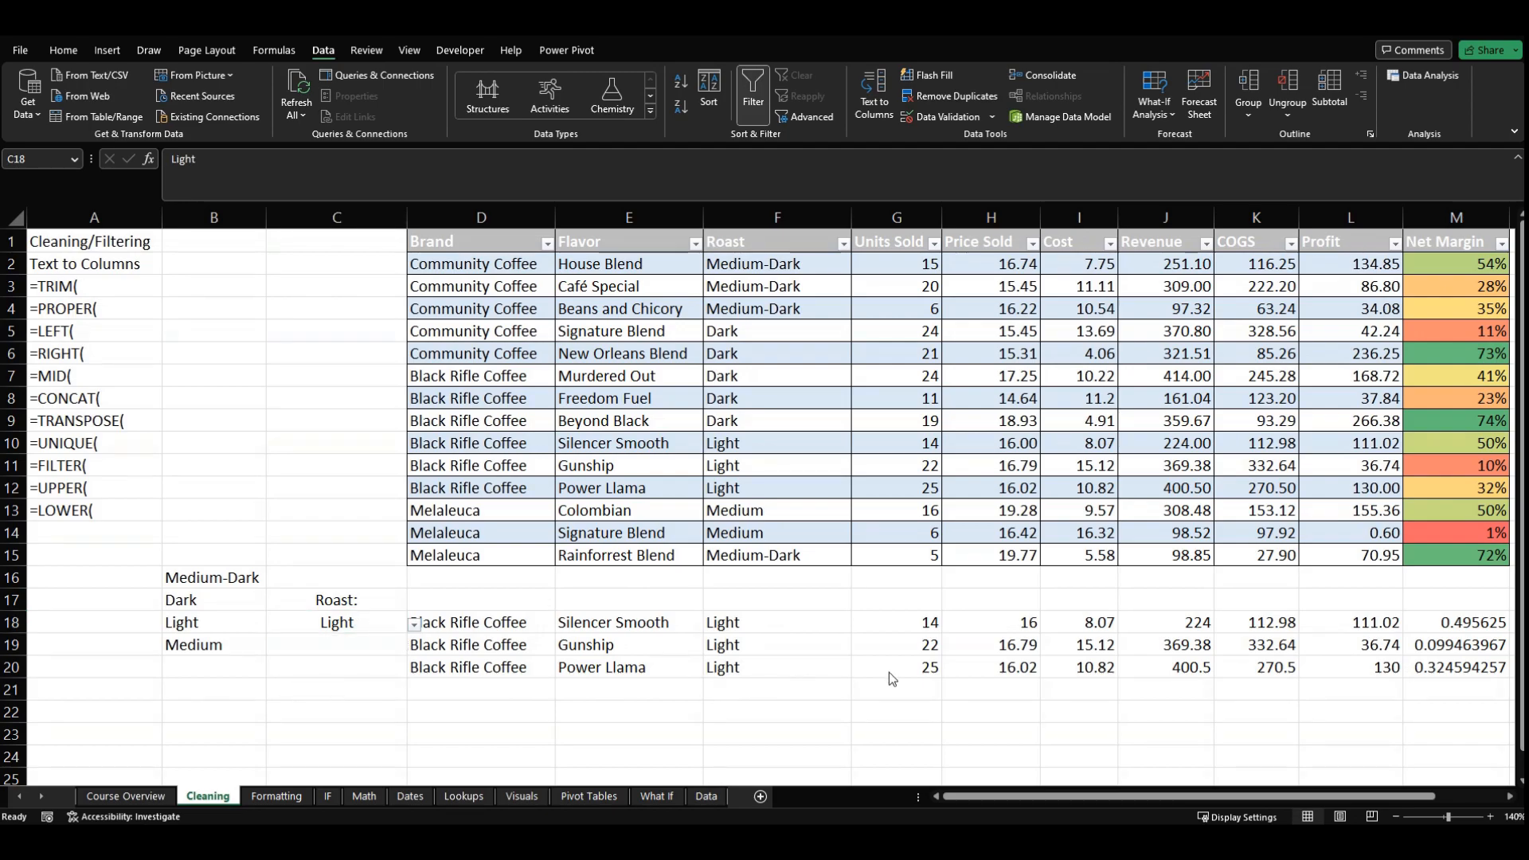
Examine the unformatted net margin values of the filtered rows in M18:M20
{"action": "left_click", "coordinate": [1464, 657]}
{"action": "left_click", "coordinate": [1451, 626]}
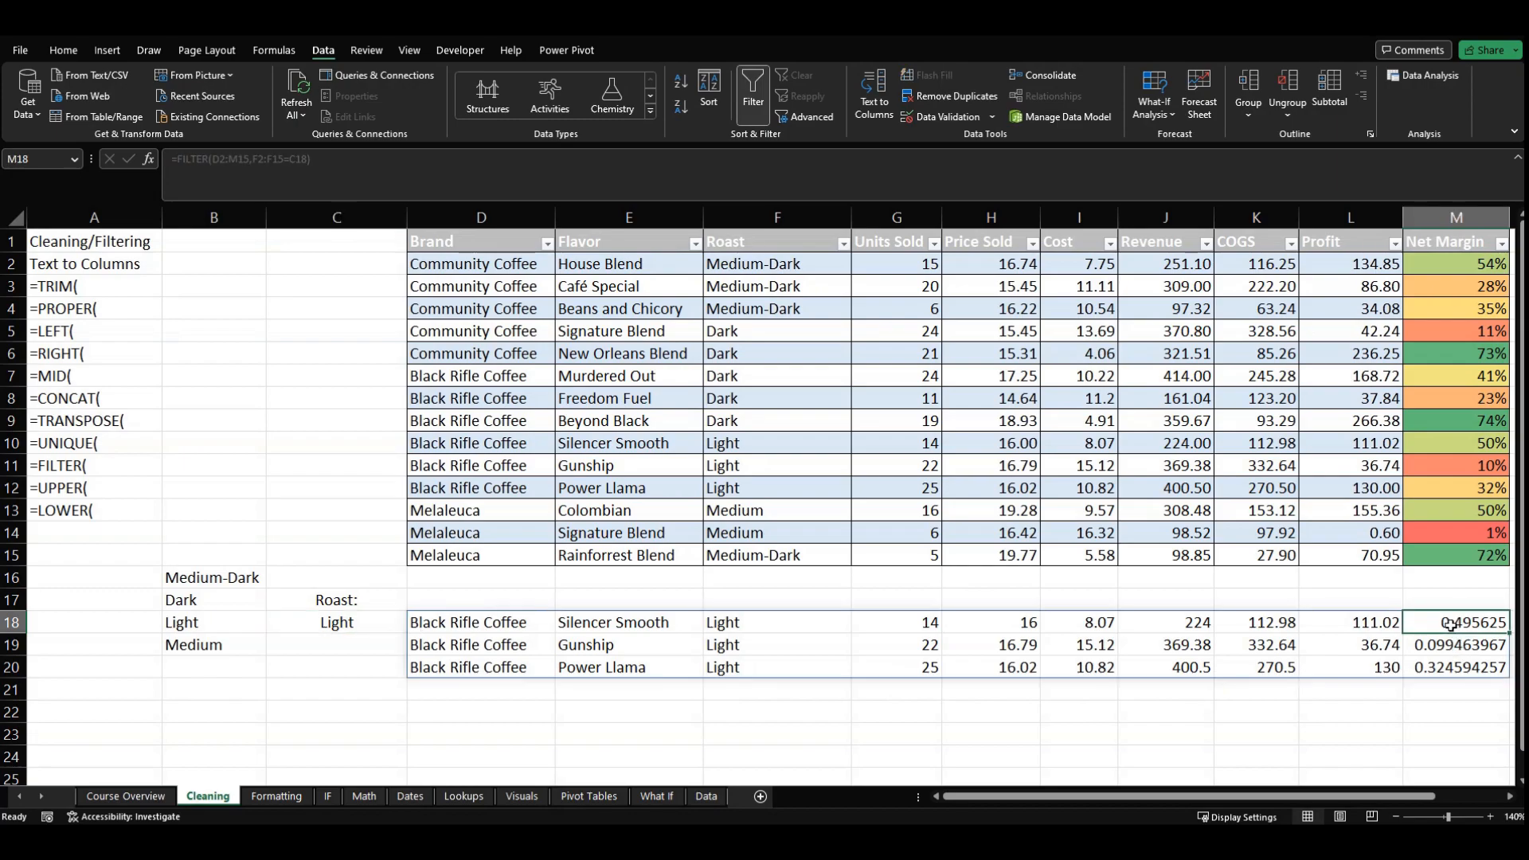
{"action": "left_click", "coordinate": [1440, 661]}
{"action": "left_click", "coordinate": [1436, 647]}
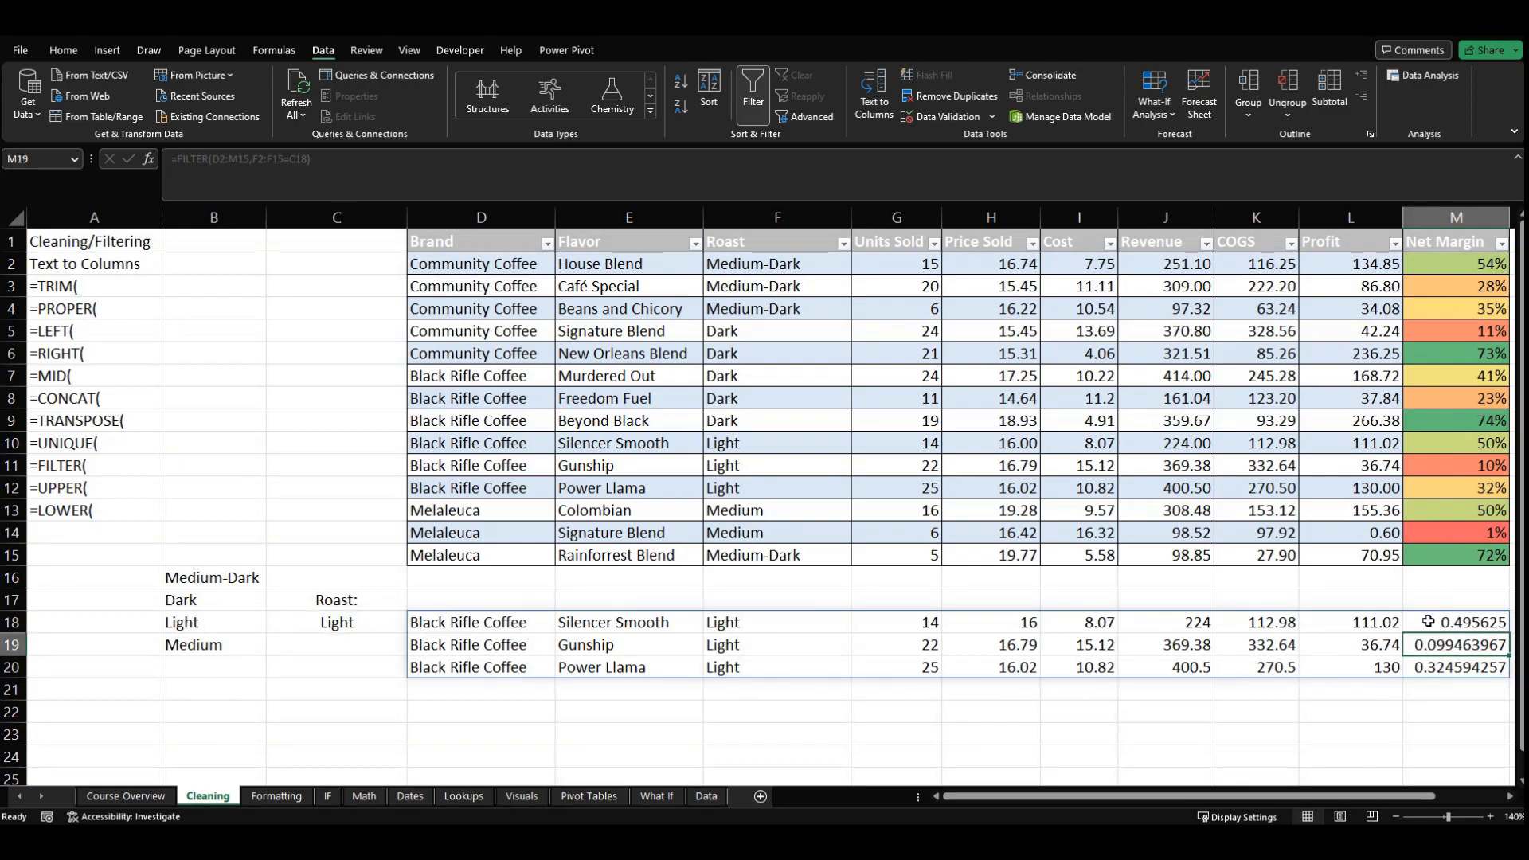
{"action": "left_click_drag", "start_coordinate": [1428, 622], "coordinate": [1422, 665]}
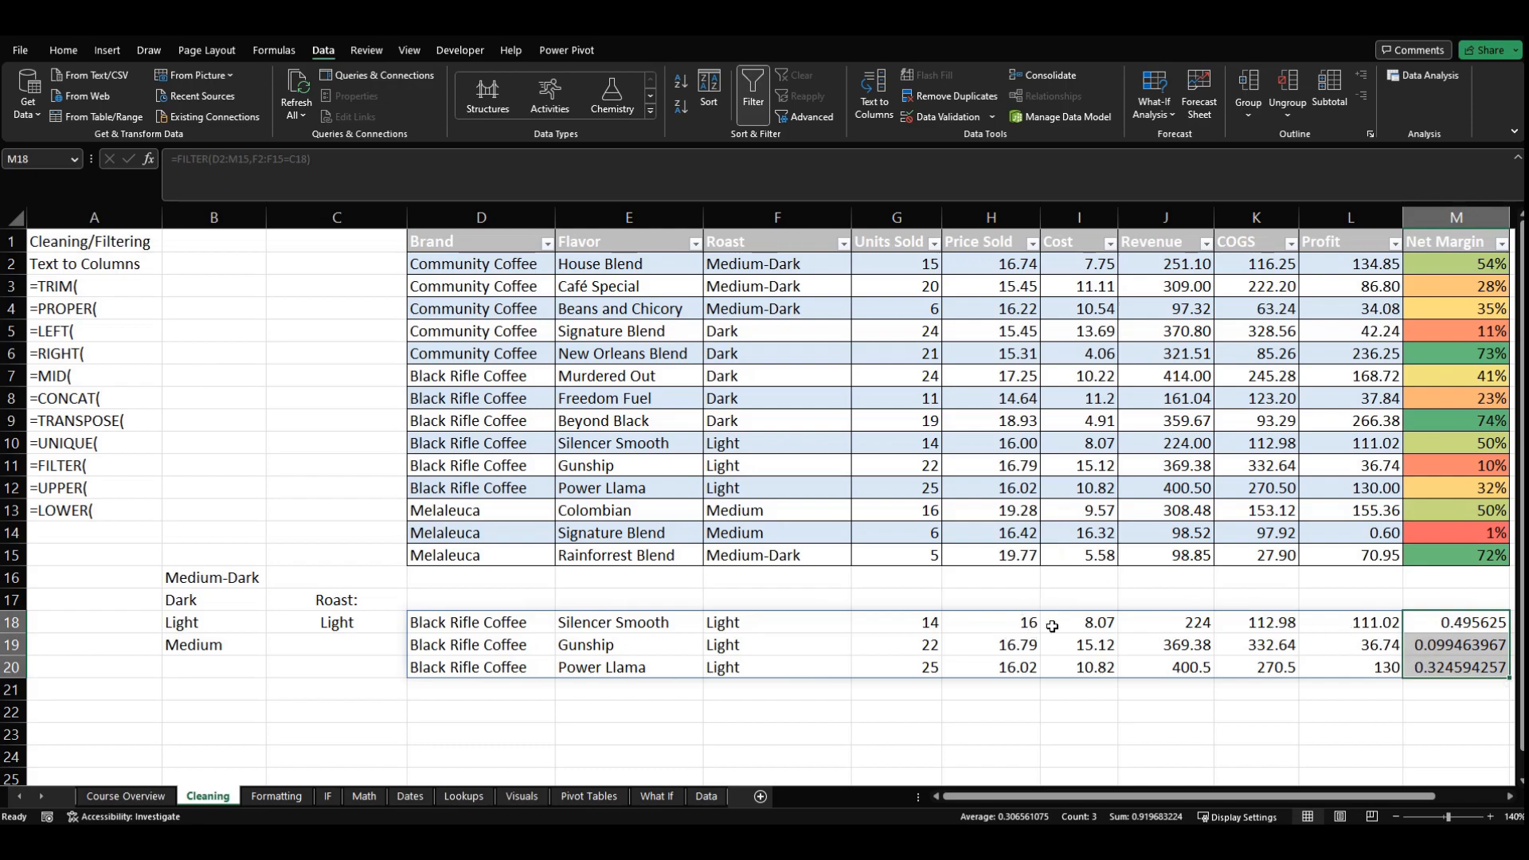
Delete the unique roast list in column B and the roast selector with its FILTER results in C17:M20
{"action": "left_click", "coordinate": [985, 707]}
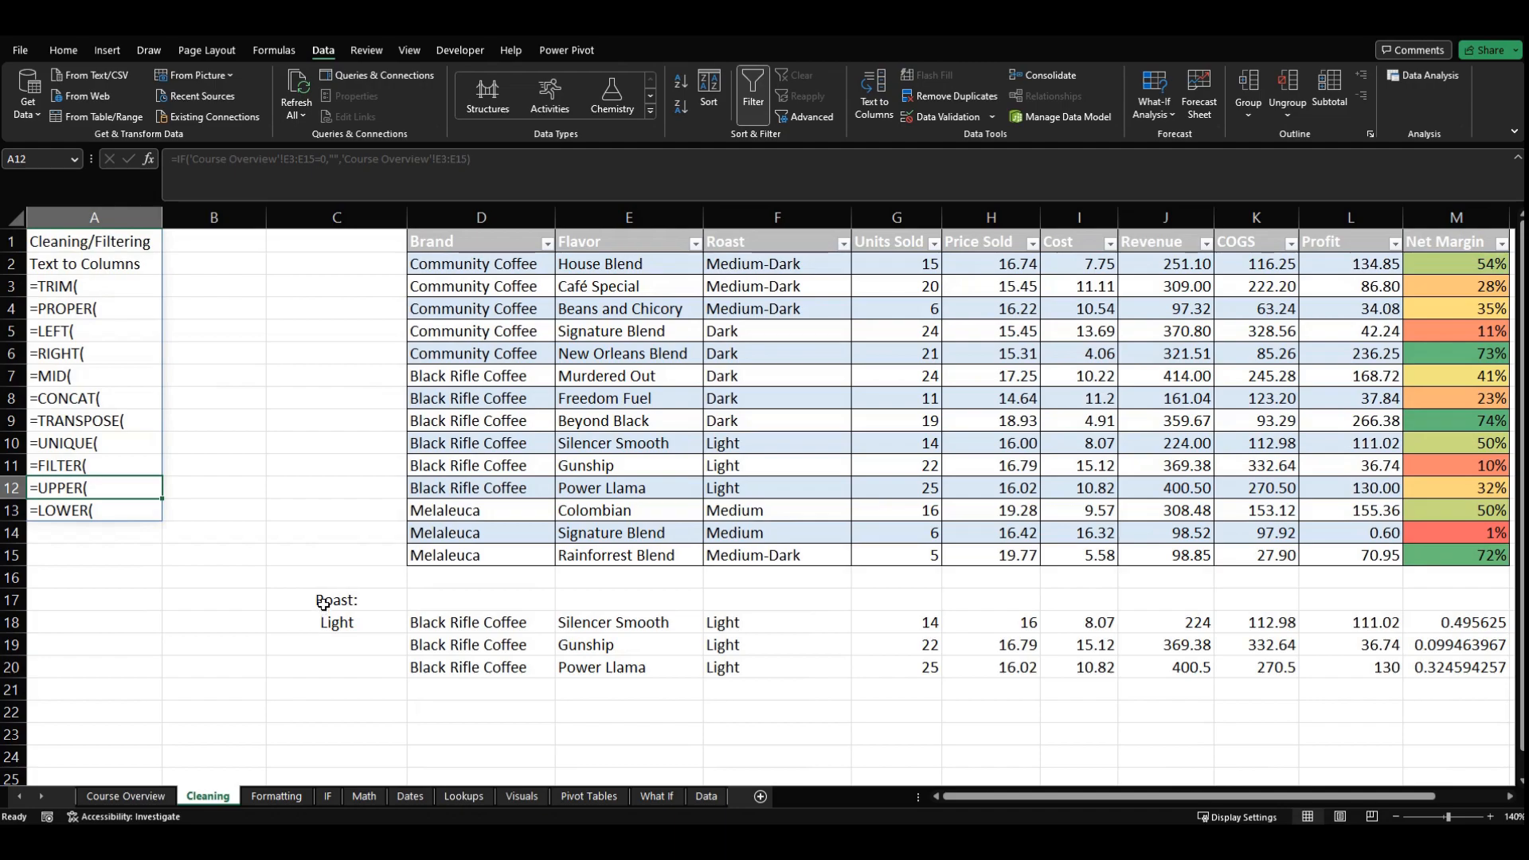
{"action": "left_click_drag", "start_coordinate": [324, 602], "coordinate": [1442, 668]}
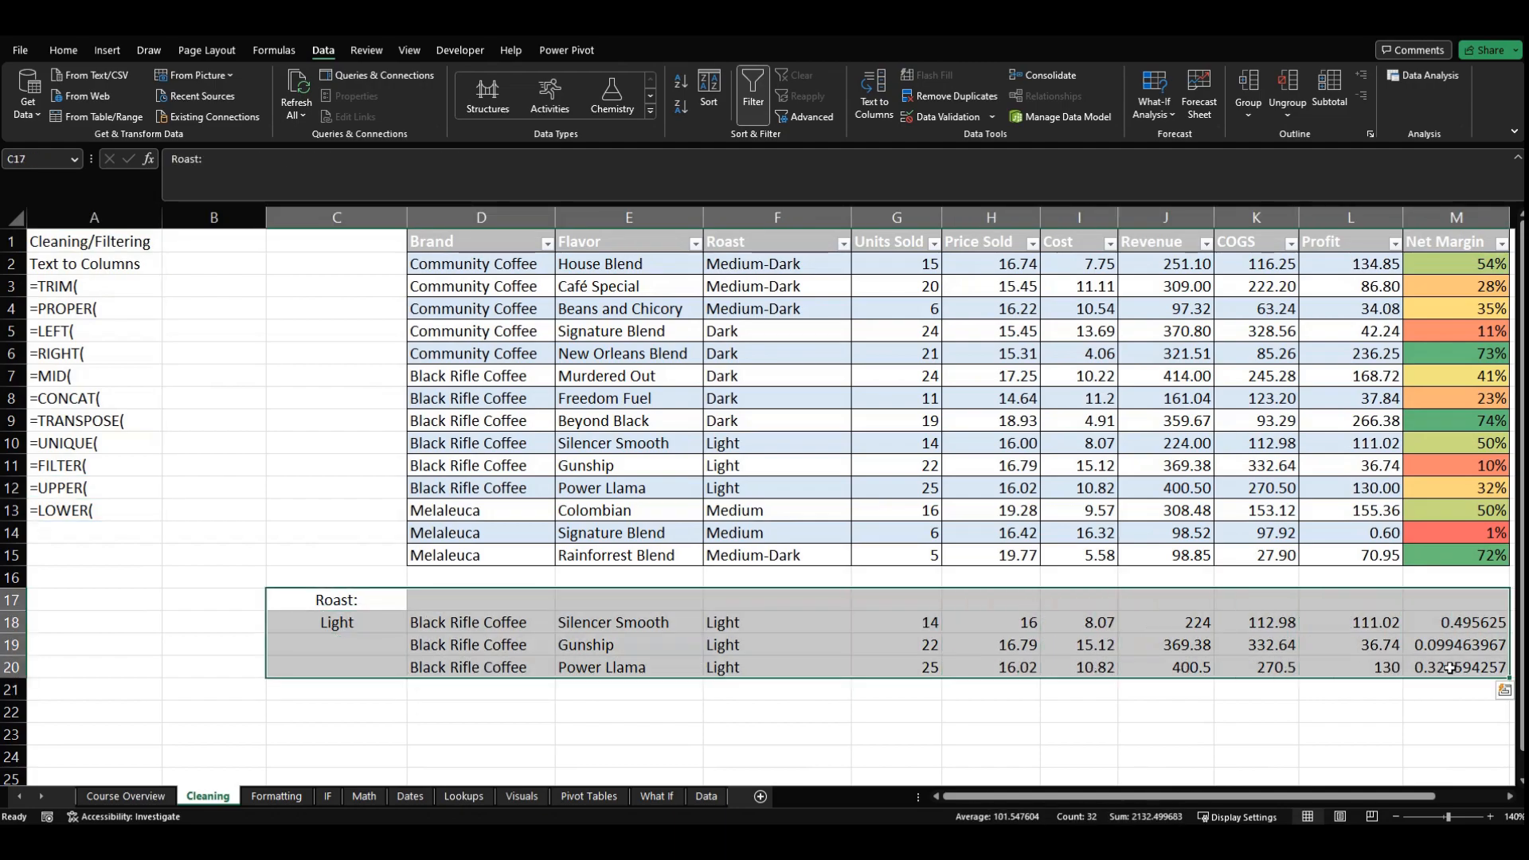
{"action": "key", "text": "Delete"}
{"action": "left_click", "coordinate": [912, 756]}
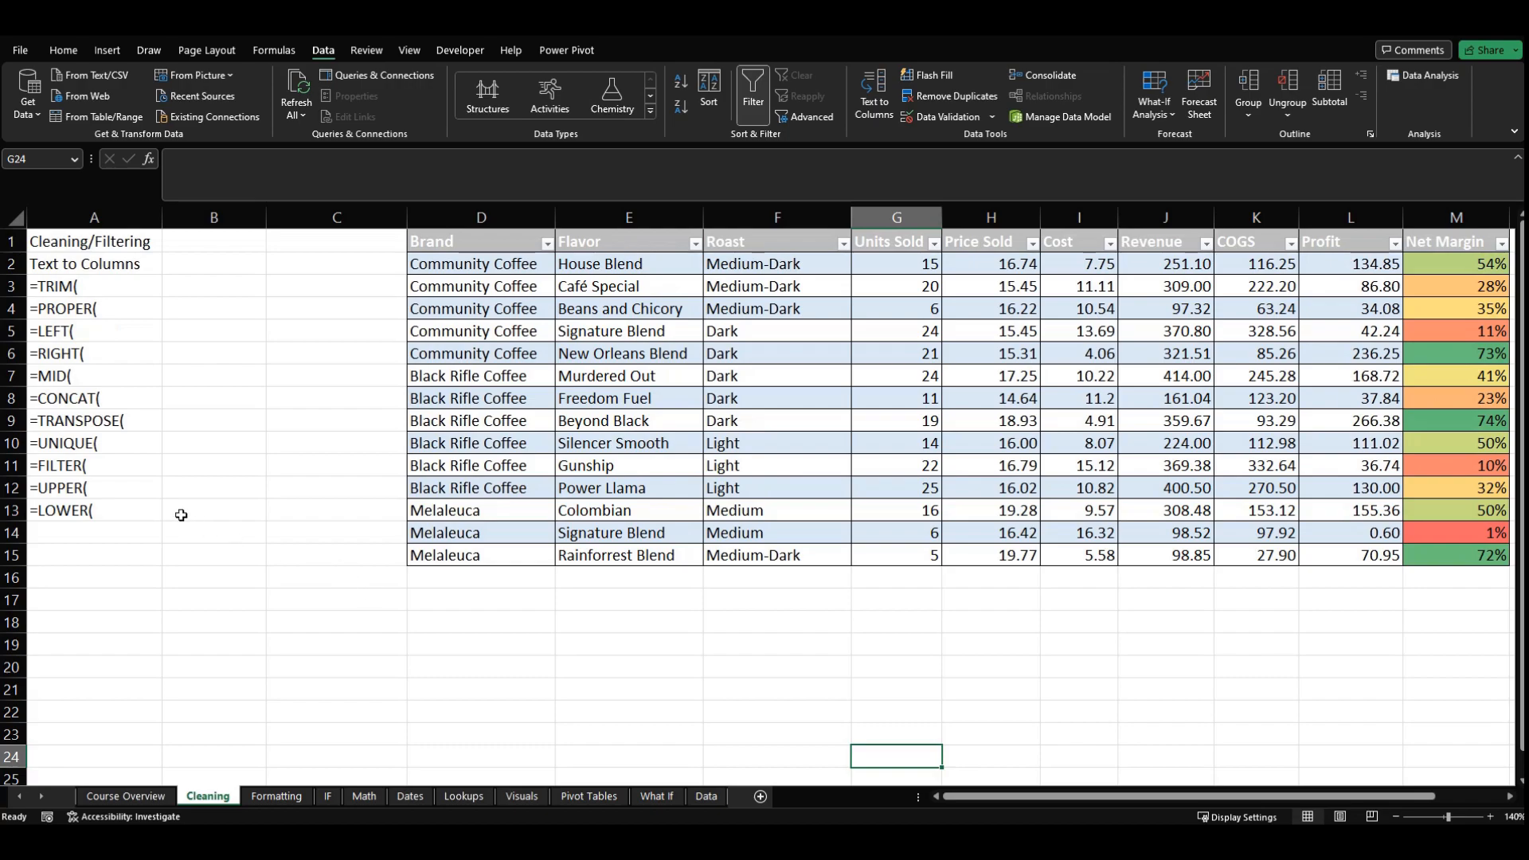
Locate the UPPER entry in the column A function list and enter =UPPER(D15) in cell C17
{"action": "left_click", "coordinate": [127, 488]}
{"action": "left_click", "coordinate": [123, 504]}
{"action": "left_click", "coordinate": [125, 491]}
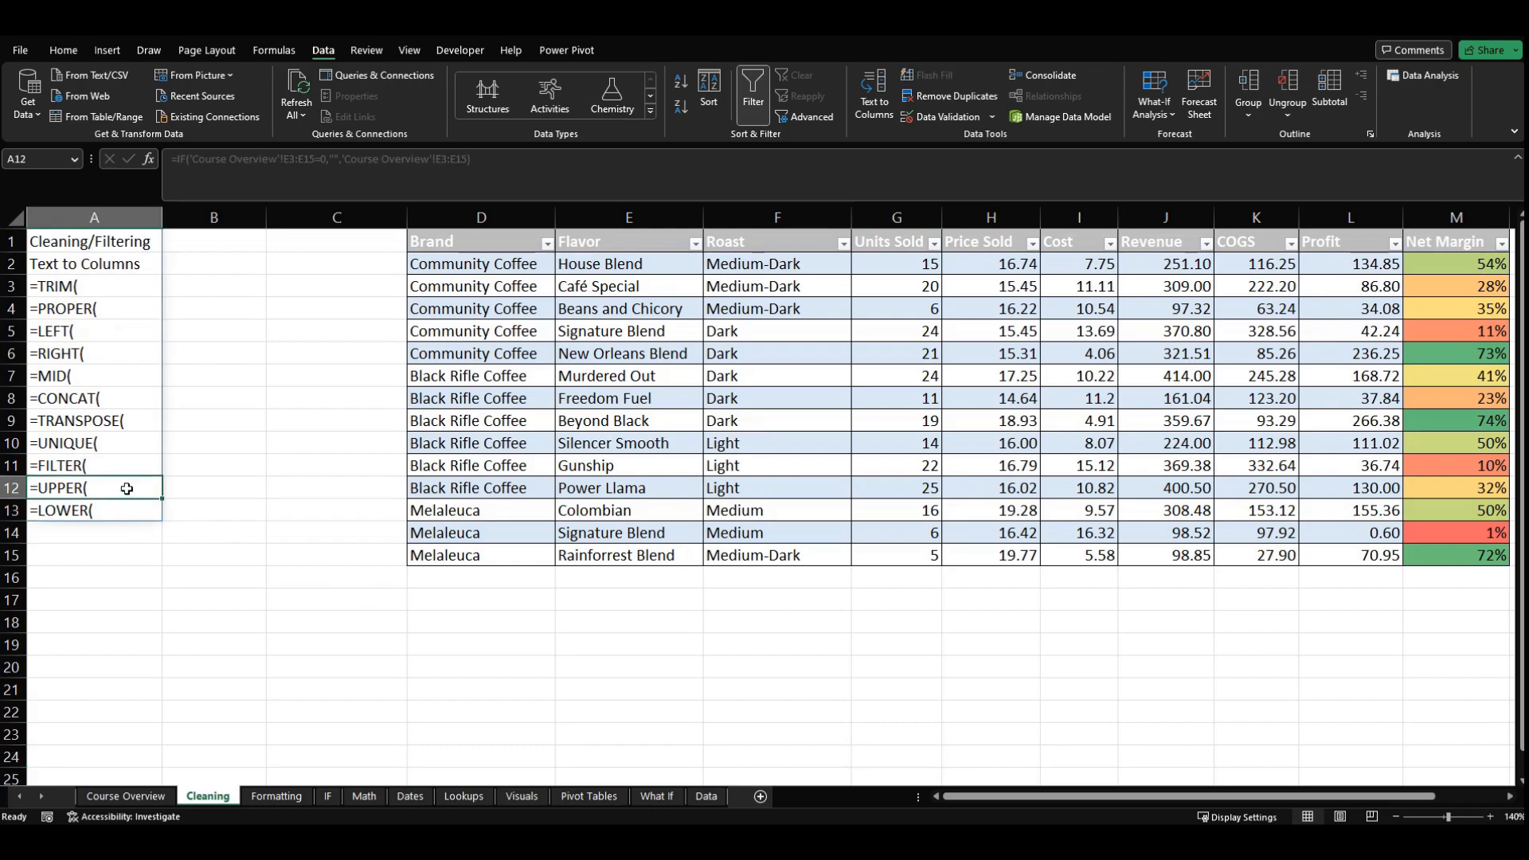
{"action": "left_click", "coordinate": [326, 597]}
{"action": "type", "text": "=up"}
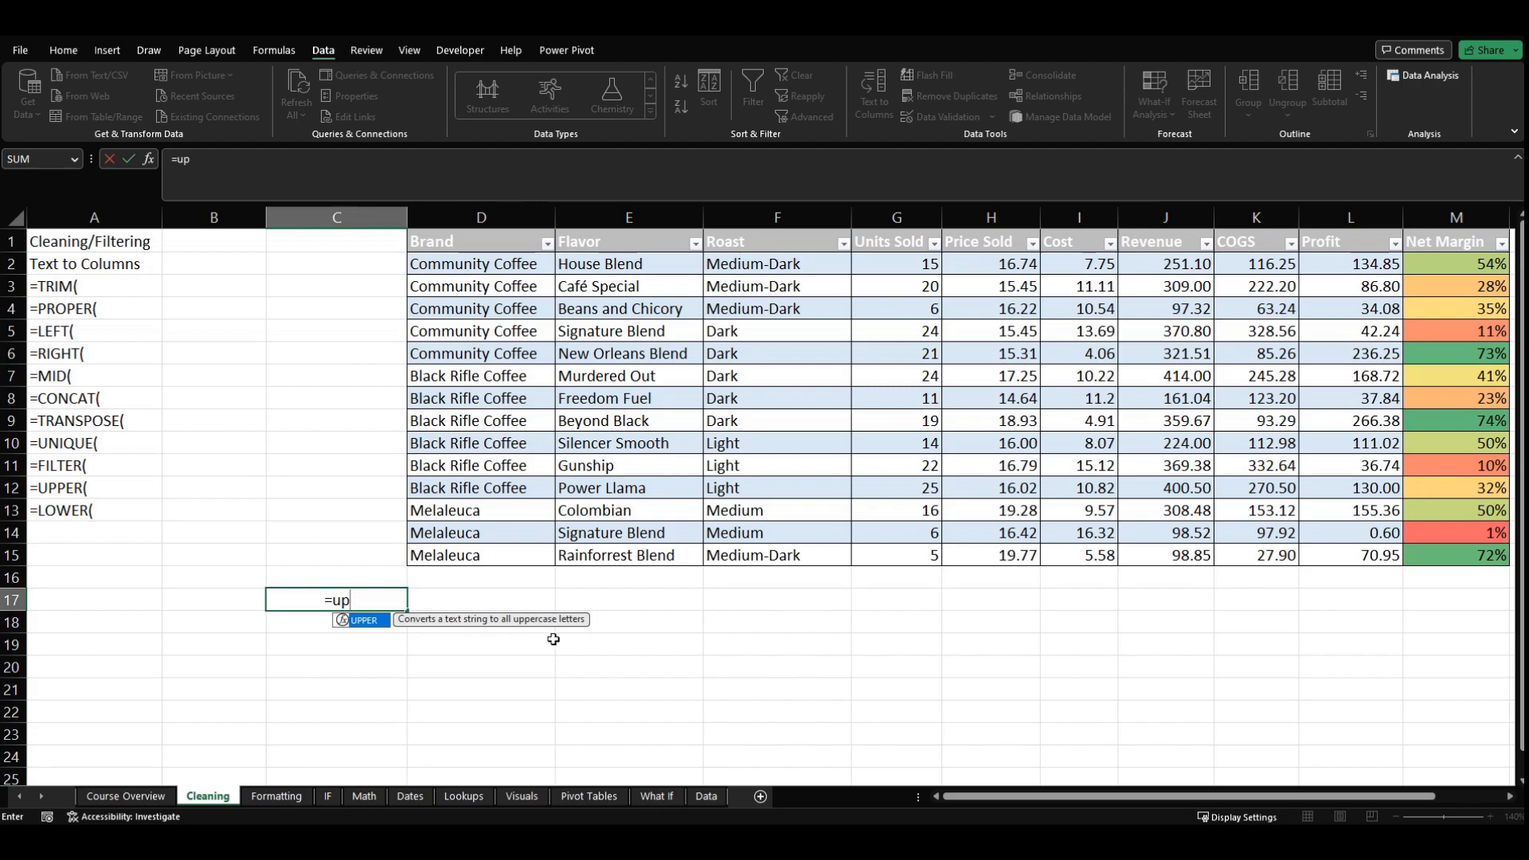
{"action": "key", "text": "Tab"}
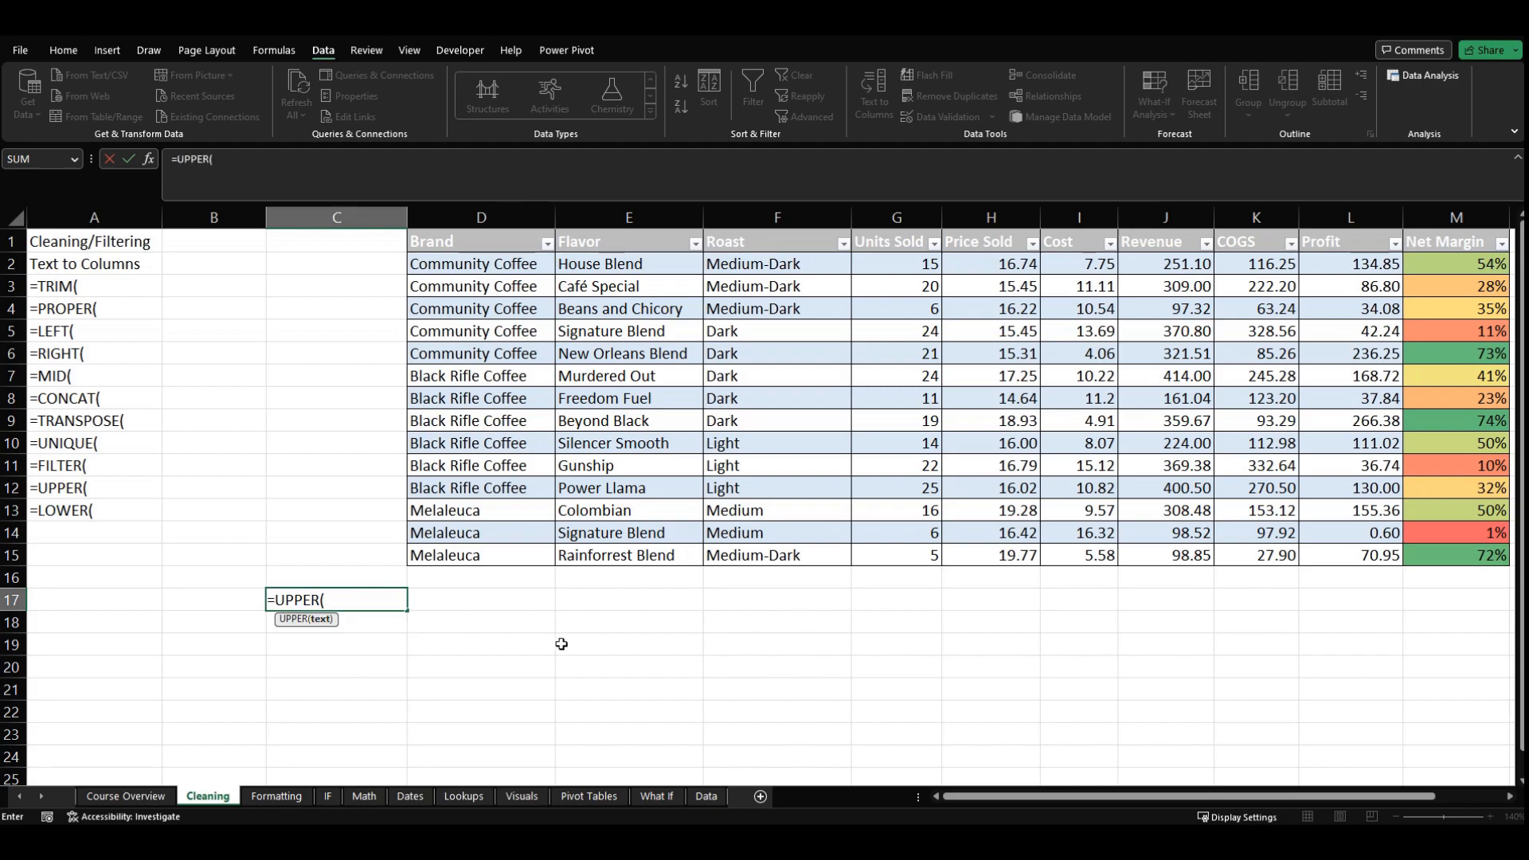
{"action": "left_click", "coordinate": [472, 558]}
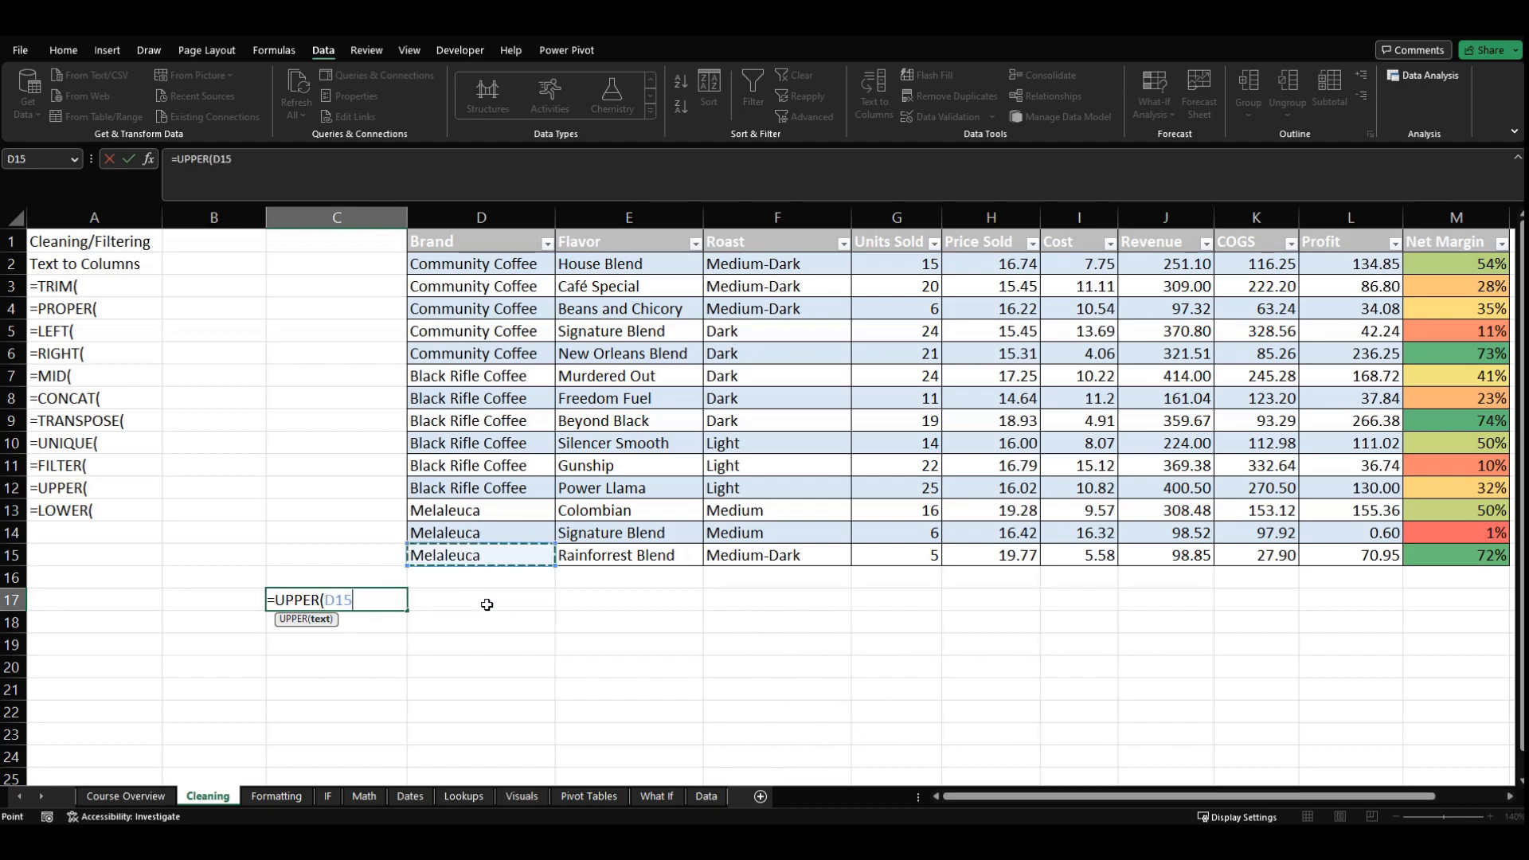
{"action": "key", "text": "Return"}
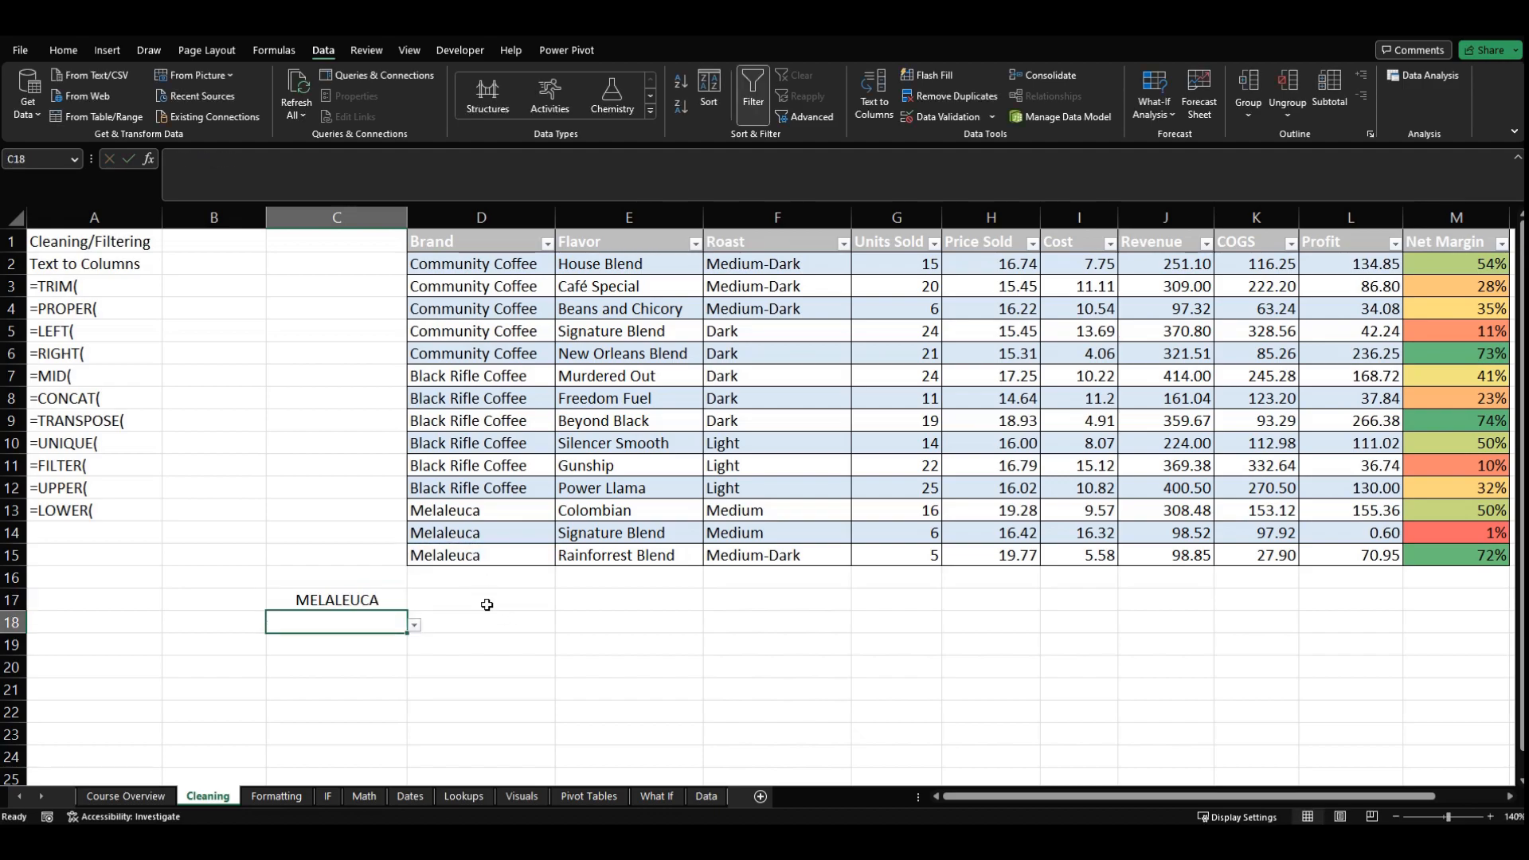
Check the leftover drop-down in cell C18 and clear all of its data validation settings
{"action": "left_click", "coordinate": [414, 627]}
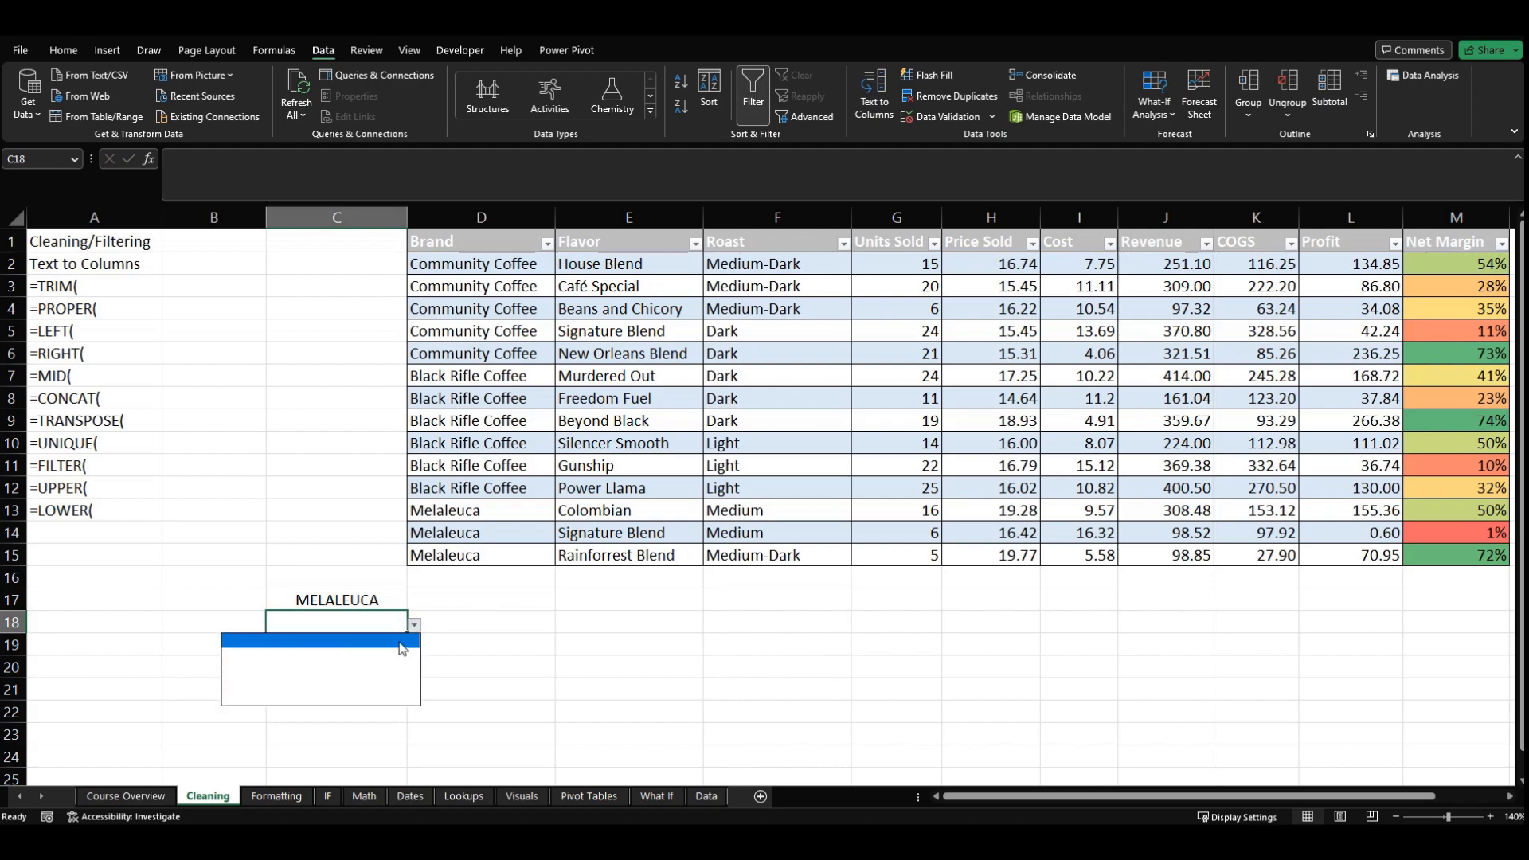
{"action": "left_click", "coordinate": [420, 627]}
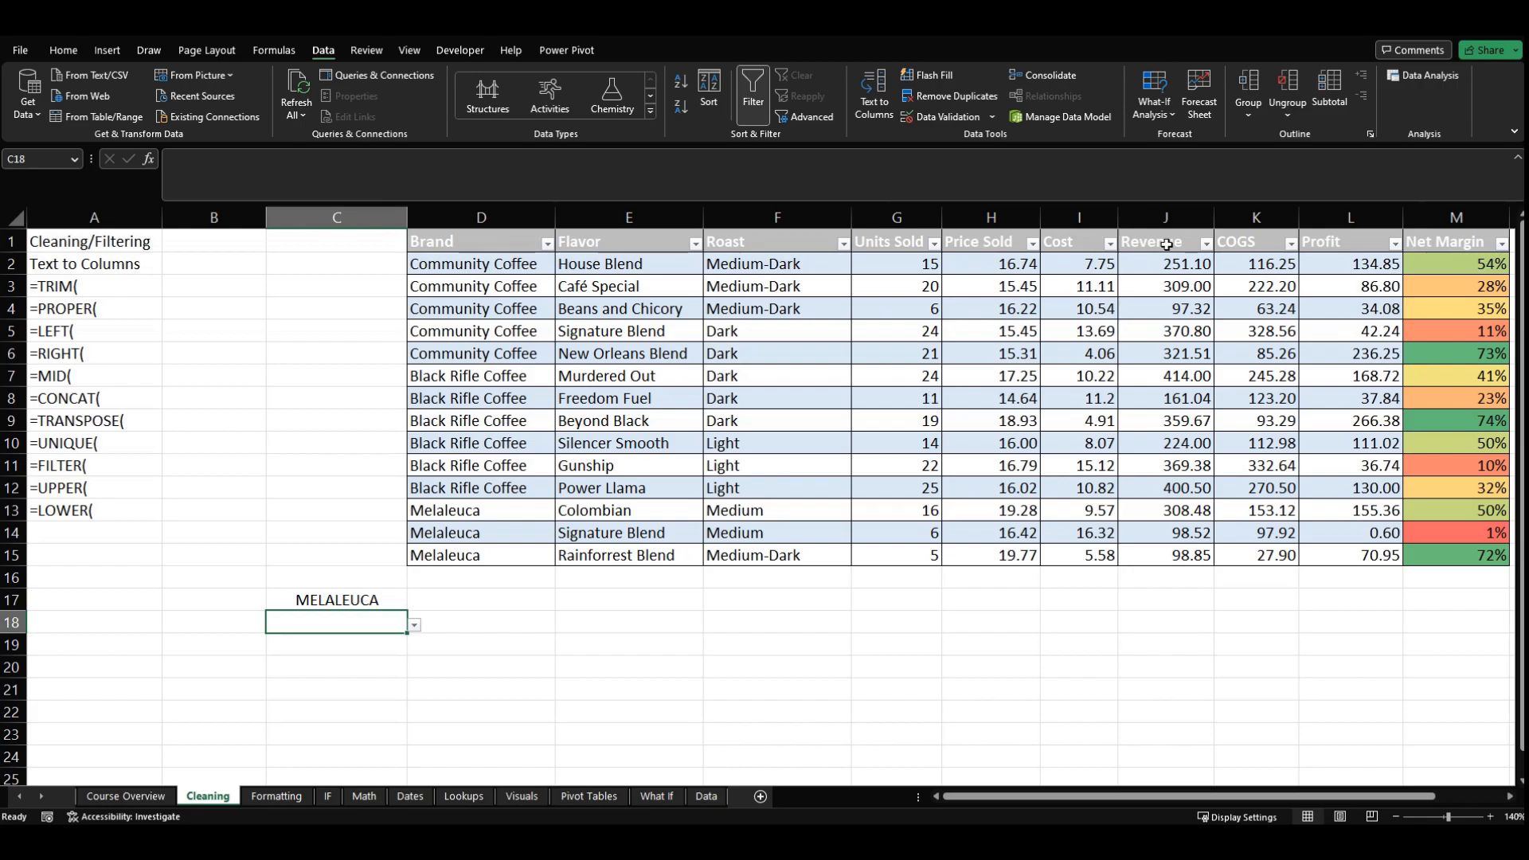
{"action": "left_click", "coordinate": [938, 118]}
{"action": "left_click", "coordinate": [806, 619]}
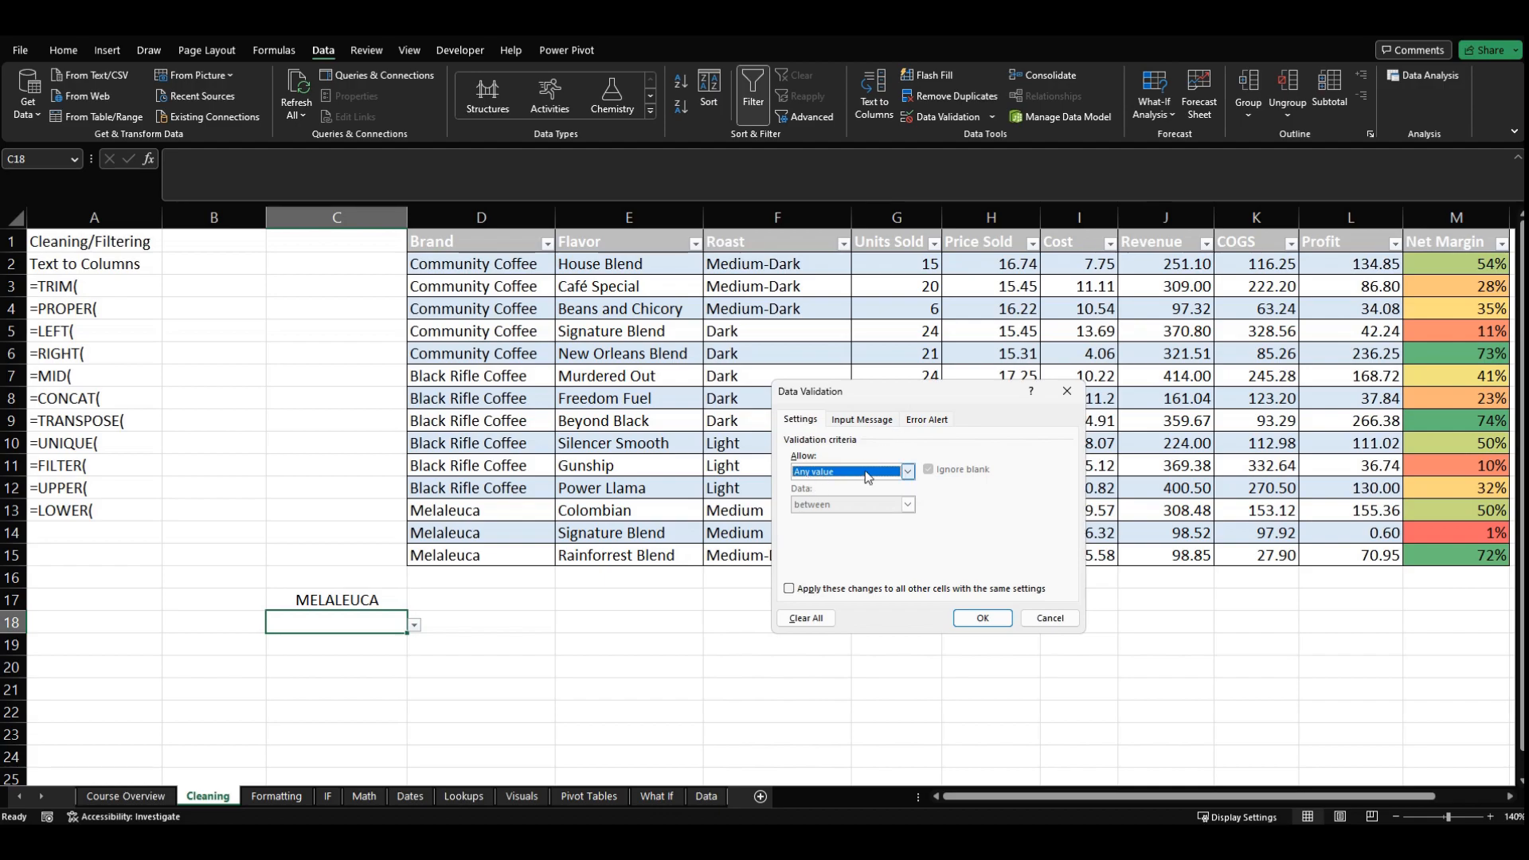
{"action": "left_click", "coordinate": [982, 620]}
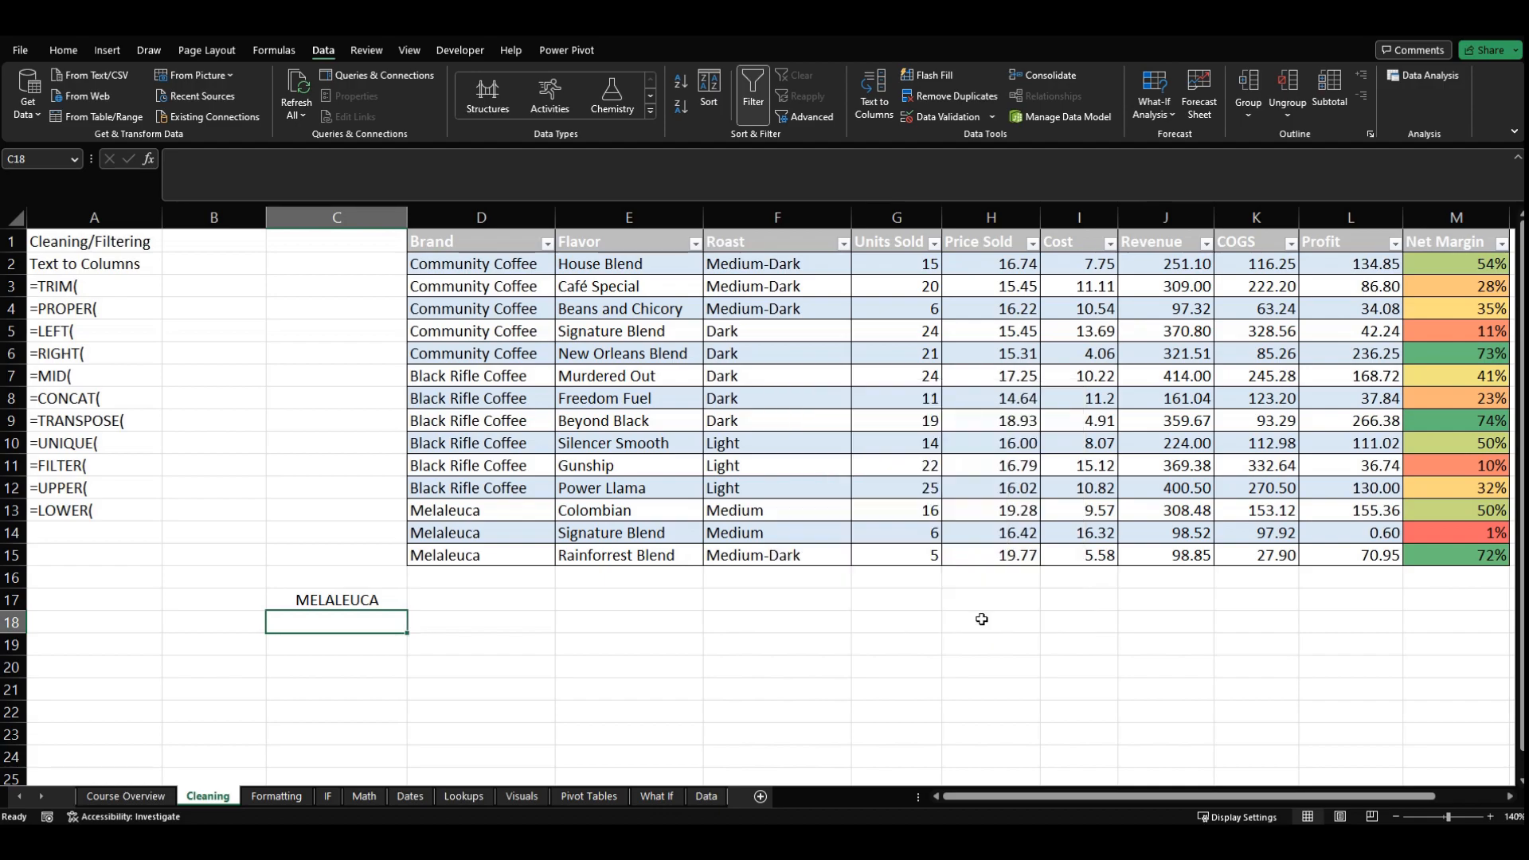
Change cell C17's formula to =LOWER(D15), enter it, and clear the cell after the demonstration
{"action": "left_click", "coordinate": [333, 609]}
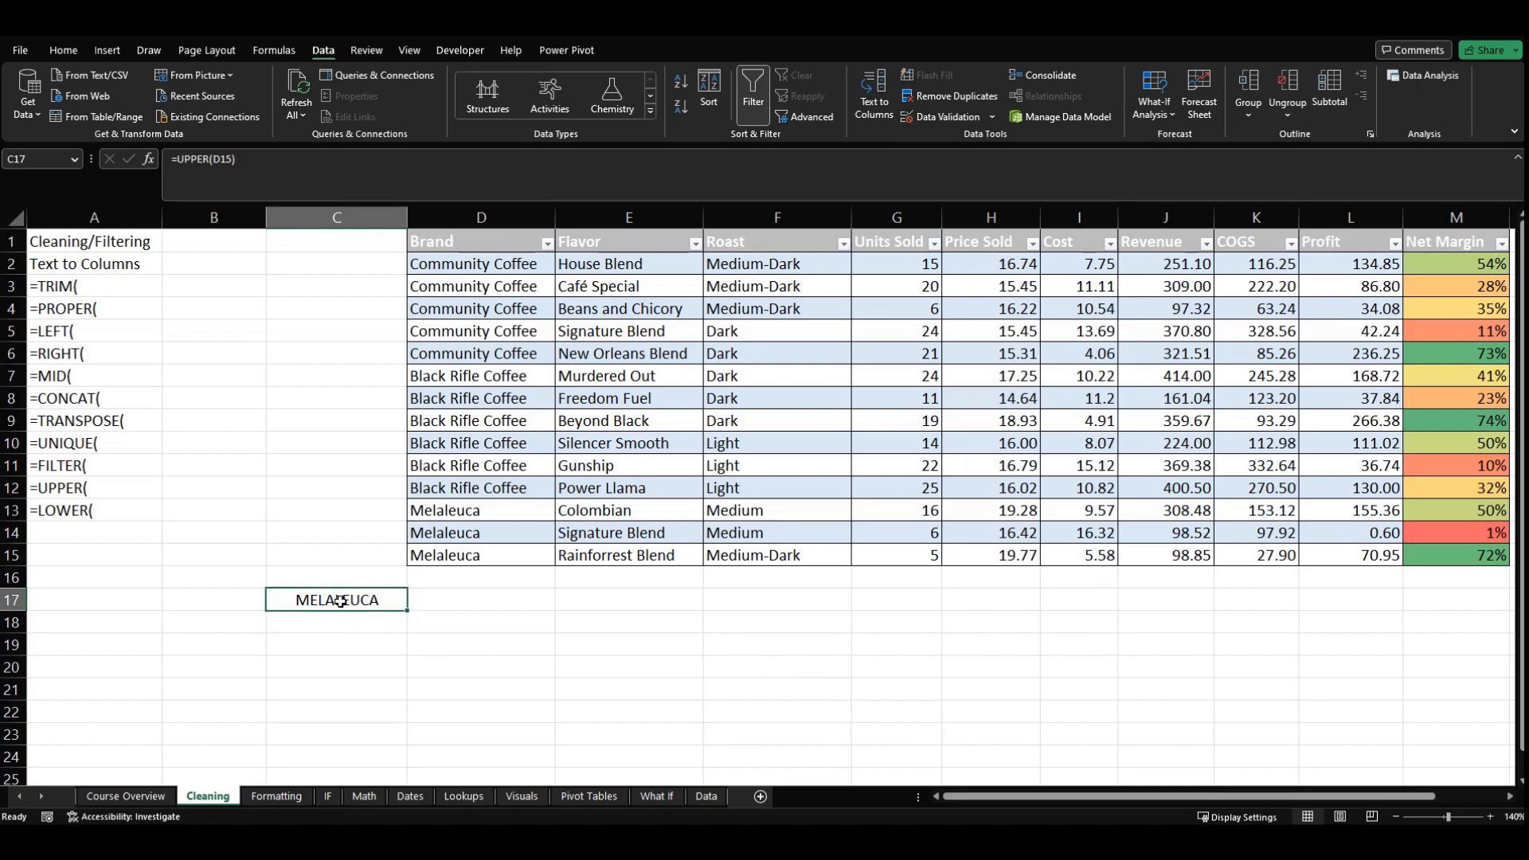
{"action": "left_click", "coordinate": [248, 170]}
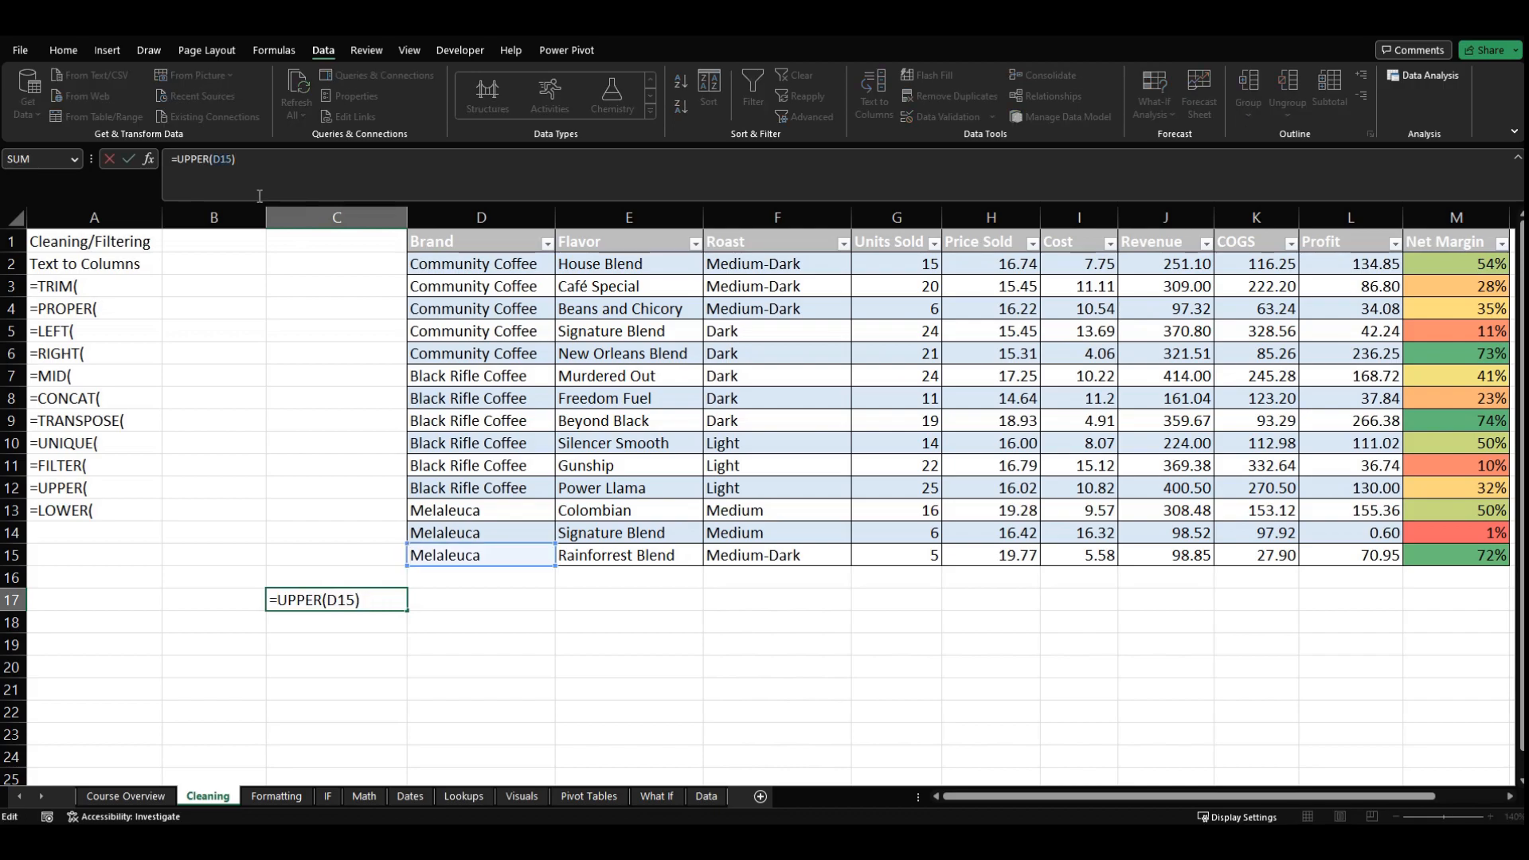
{"action": "left_click", "coordinate": [211, 159]}
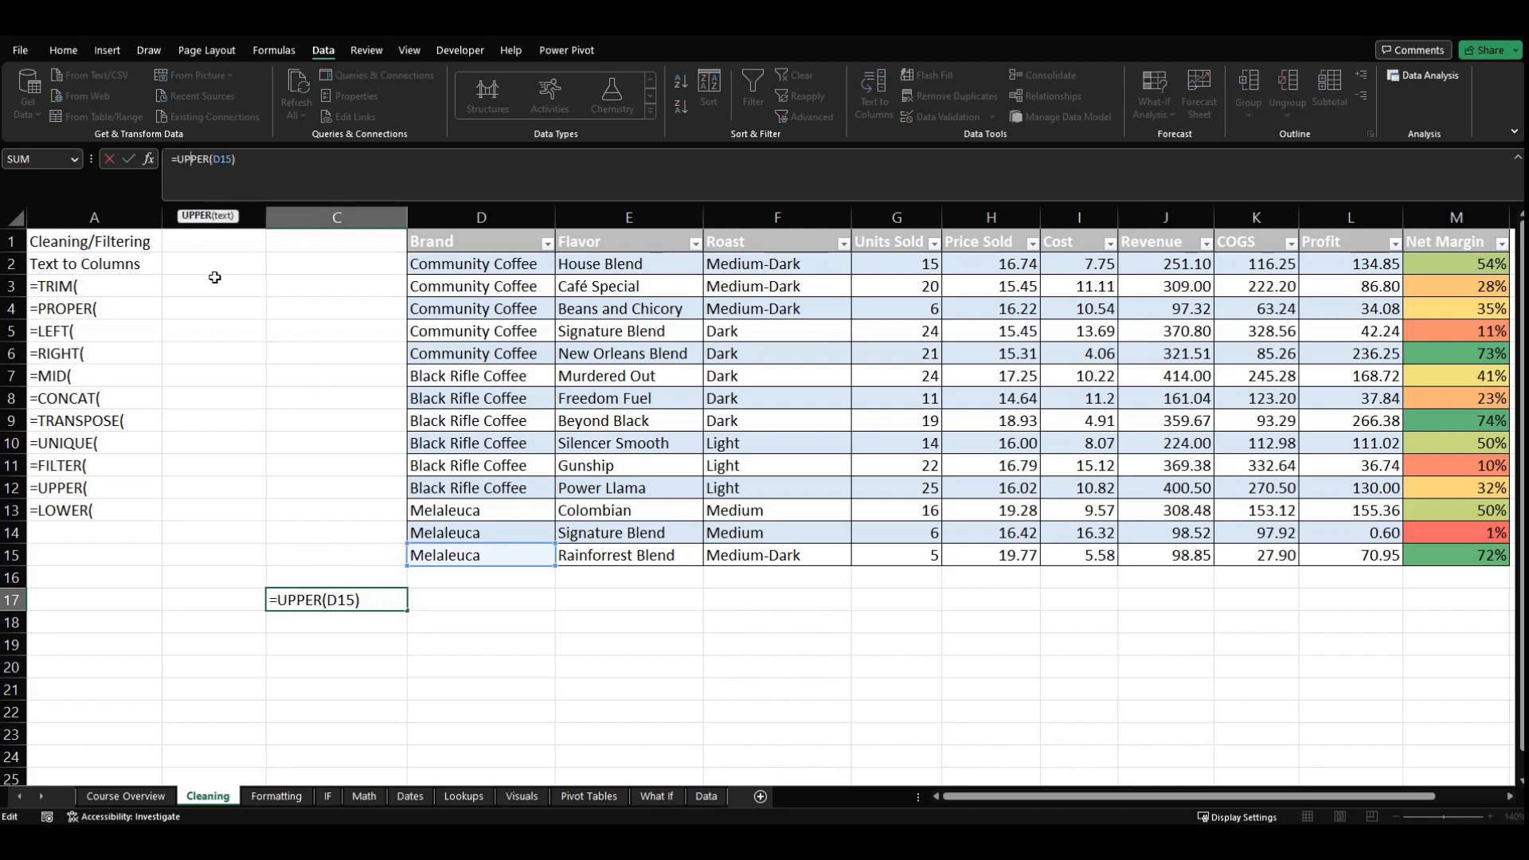
{"action": "key", "text": "Delete"}
{"action": "key", "text": "BackSpace"}
{"action": "key", "text": "BackSpace"}
{"action": "type", "text": "LOW"}
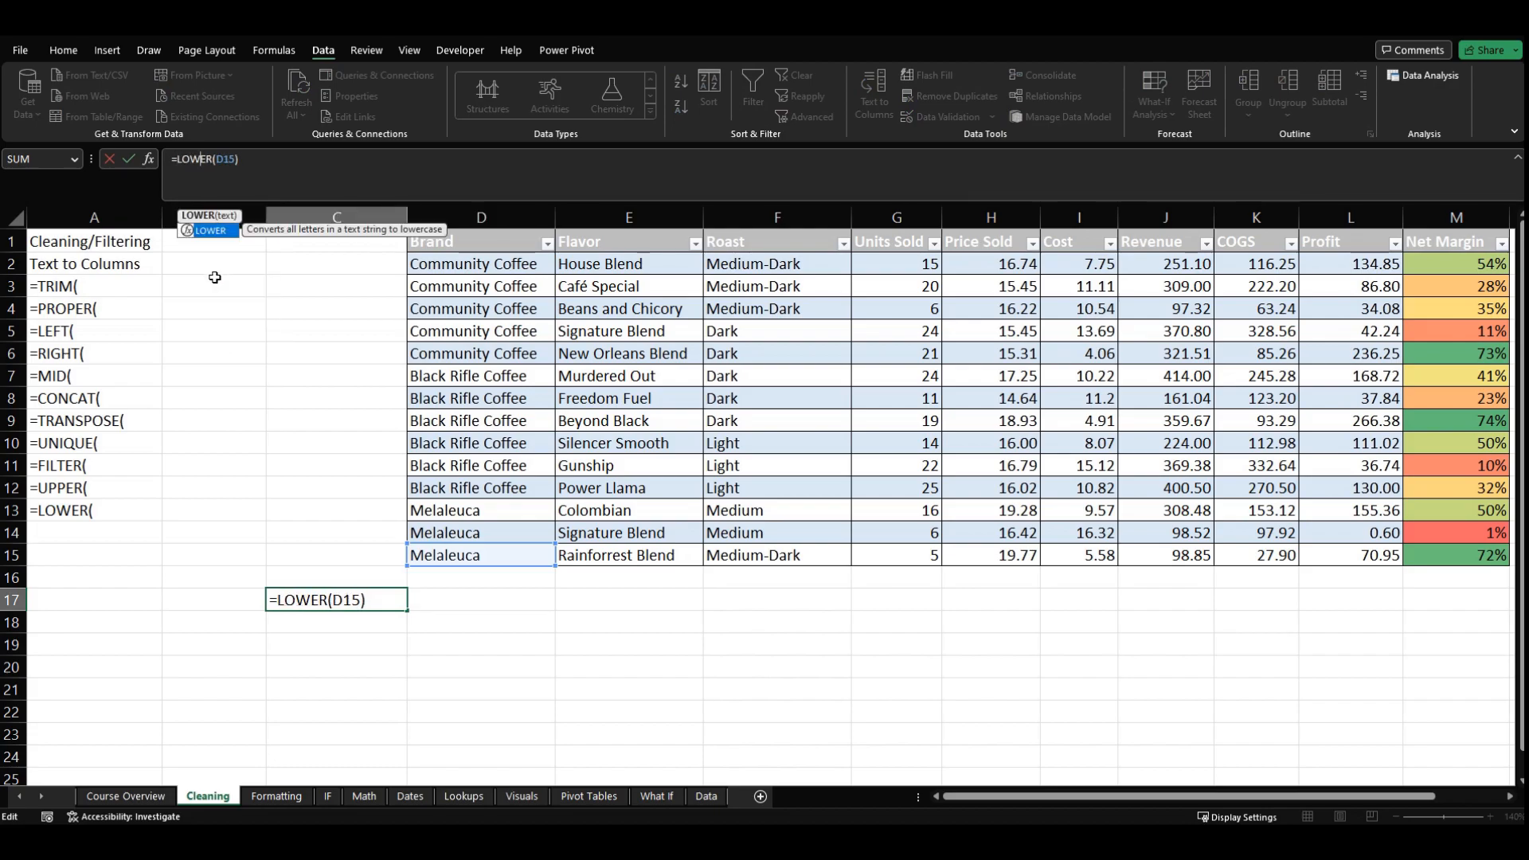
{"action": "key", "text": "ctrl+Return"}
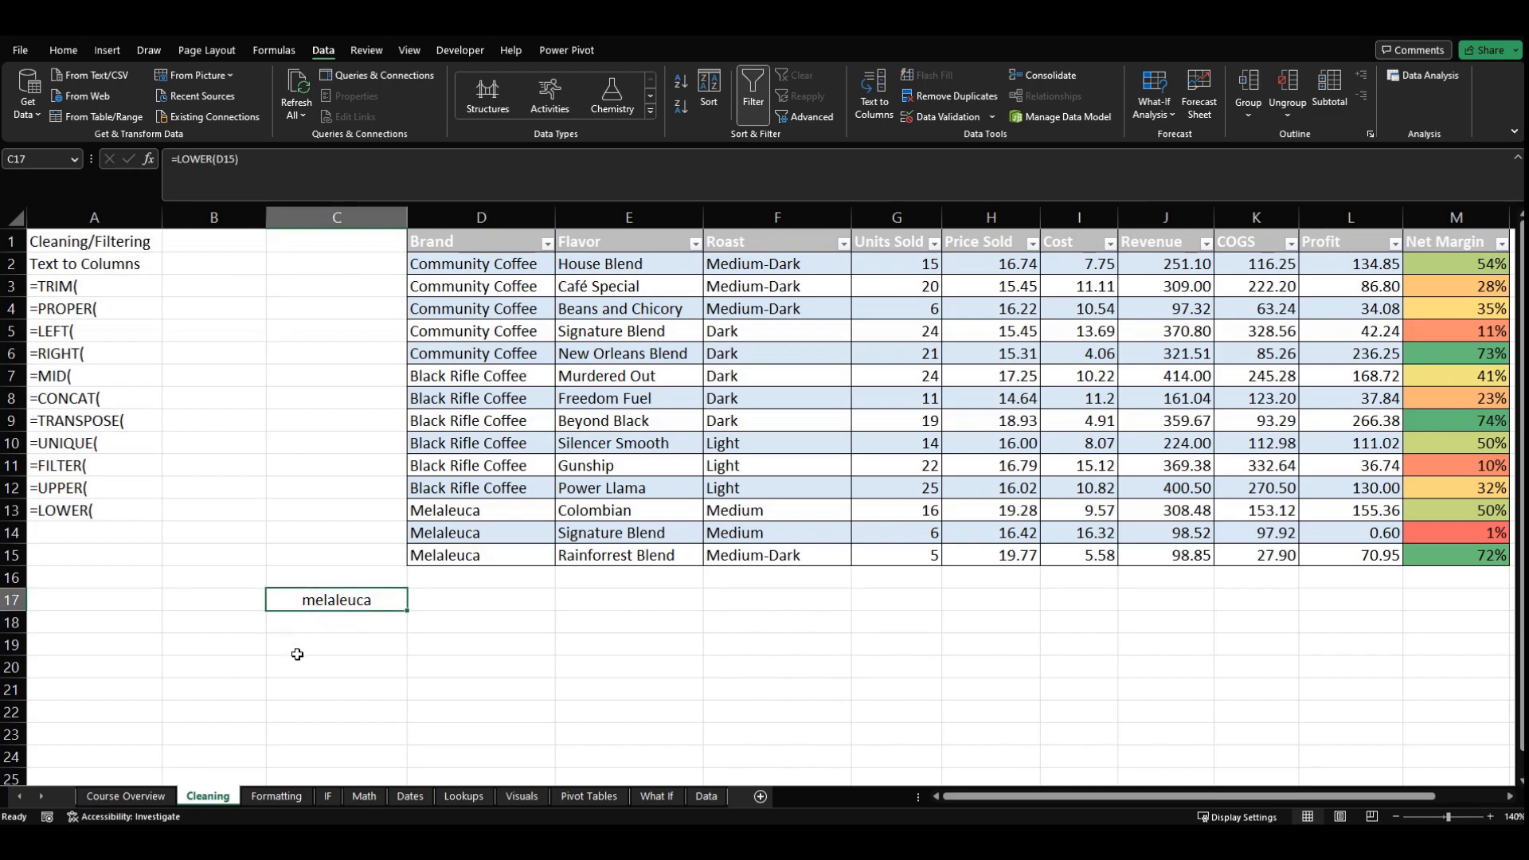
{"action": "key", "text": "Delete"}
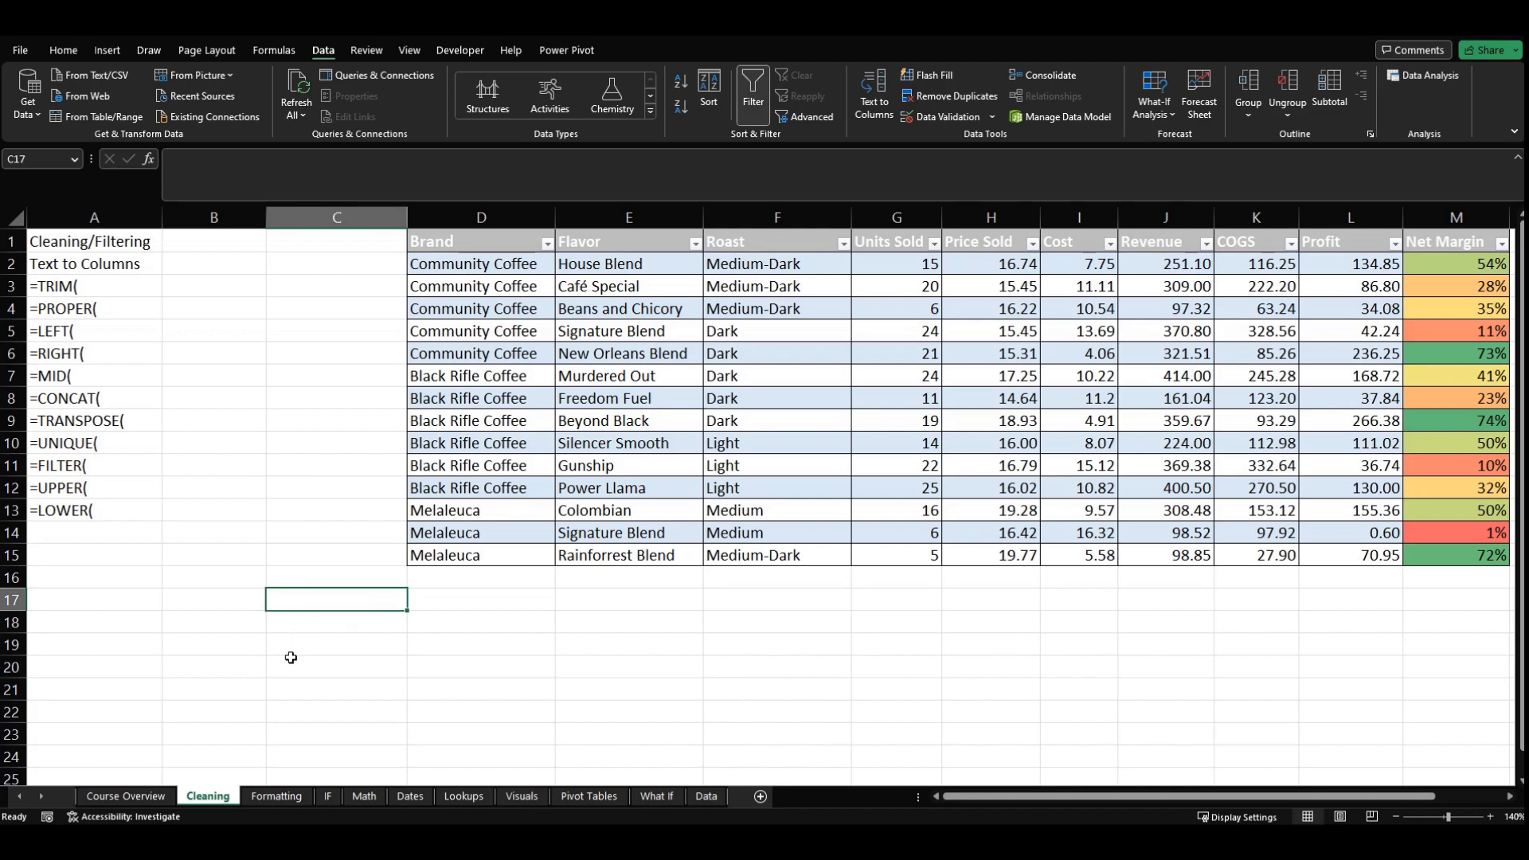
Enter the lowercase brand abbreviation brc in cell C7, beside the first Black Rifle Coffee row
{"action": "left_click", "coordinate": [297, 264]}
{"action": "left_click", "coordinate": [291, 347]}
{"action": "left_click", "coordinate": [295, 384]}
{"action": "type", "text": "bl"}
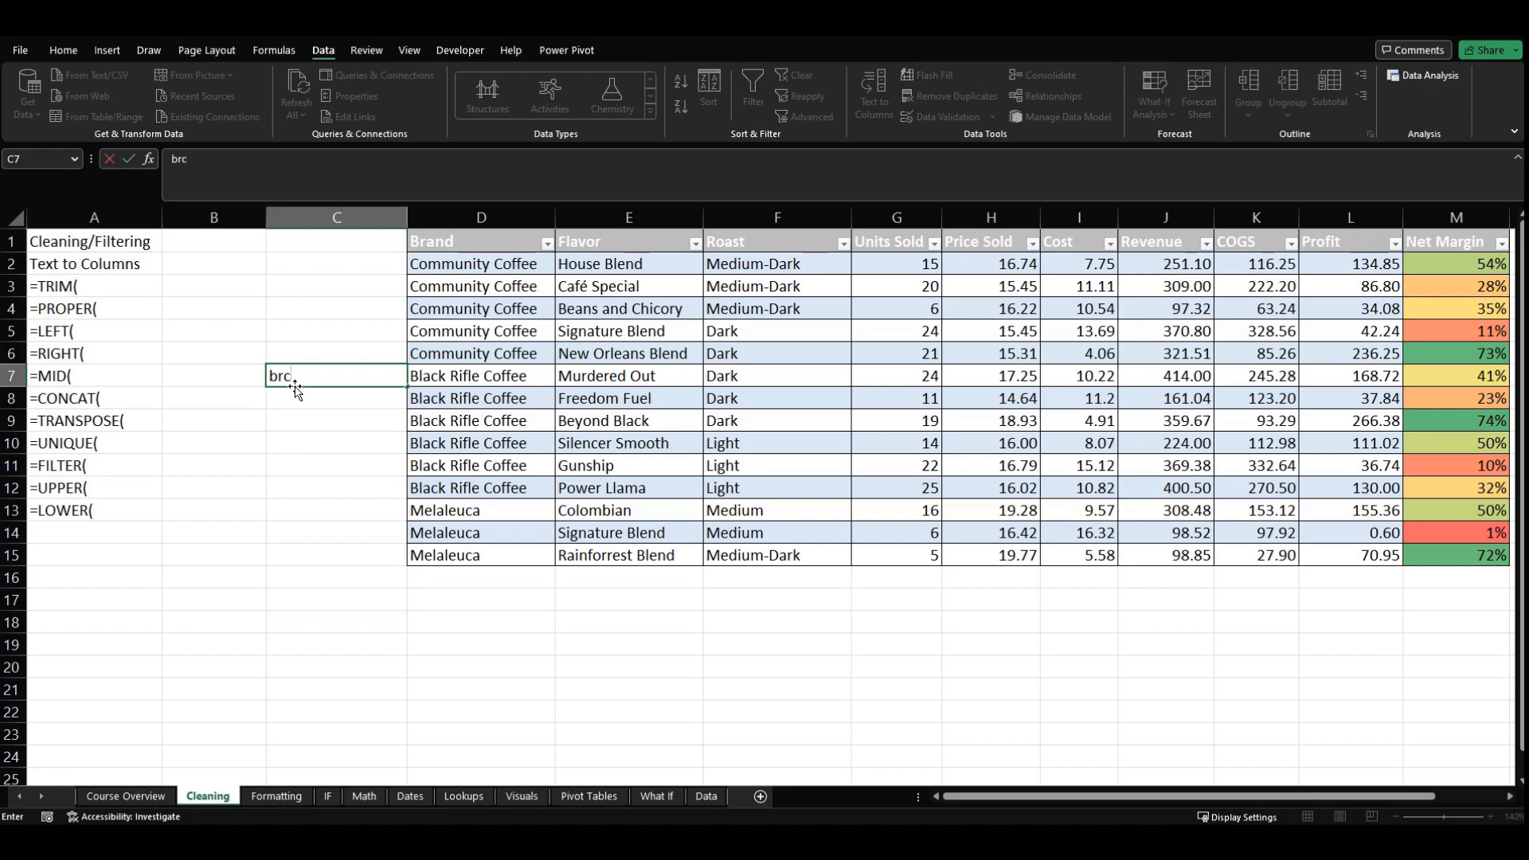
{"action": "type", "text": "c"}
{"action": "key", "text": "Return"}
Enter the formula =UPPER(C7) in cell C8 to convert the abbreviation to uppercase
{"action": "type", "text": "=upp"}
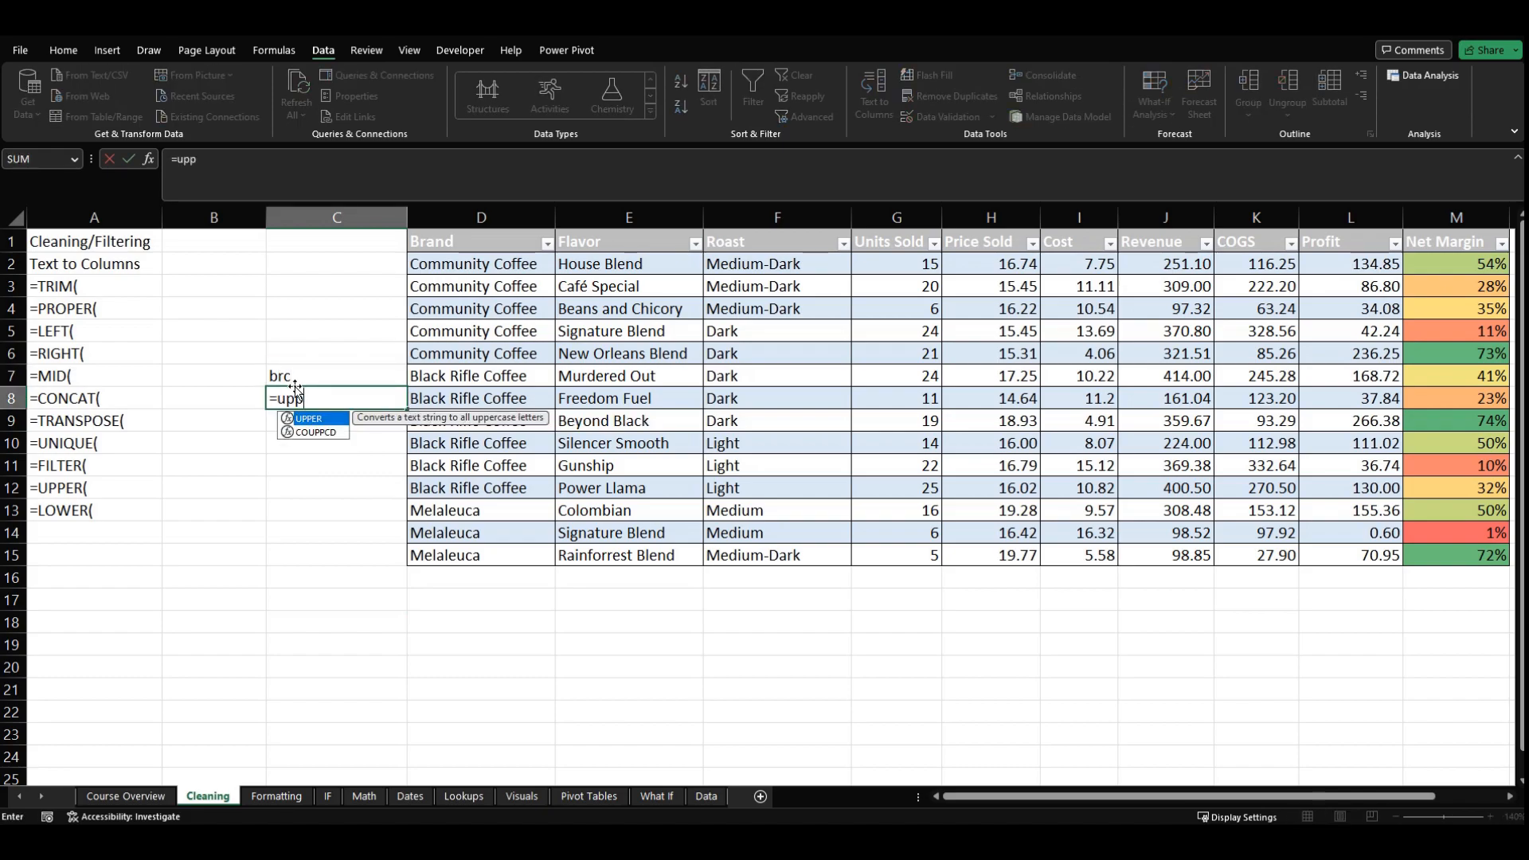
{"action": "key", "text": "Tab"}
{"action": "left_click", "coordinate": [295, 386]}
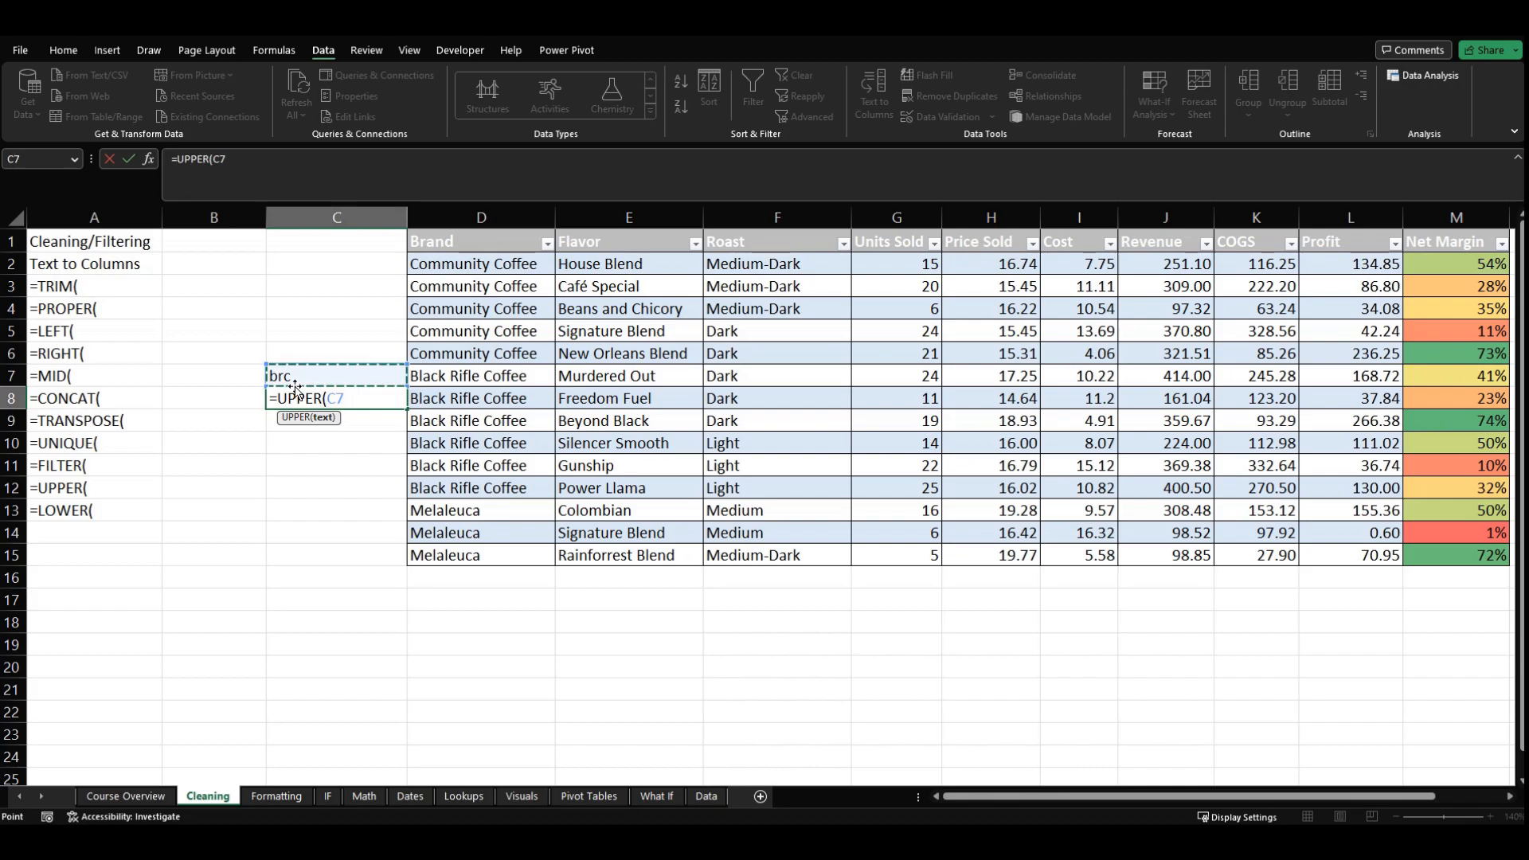
{"action": "type", "text": ")"}
{"action": "key", "text": "Return"}
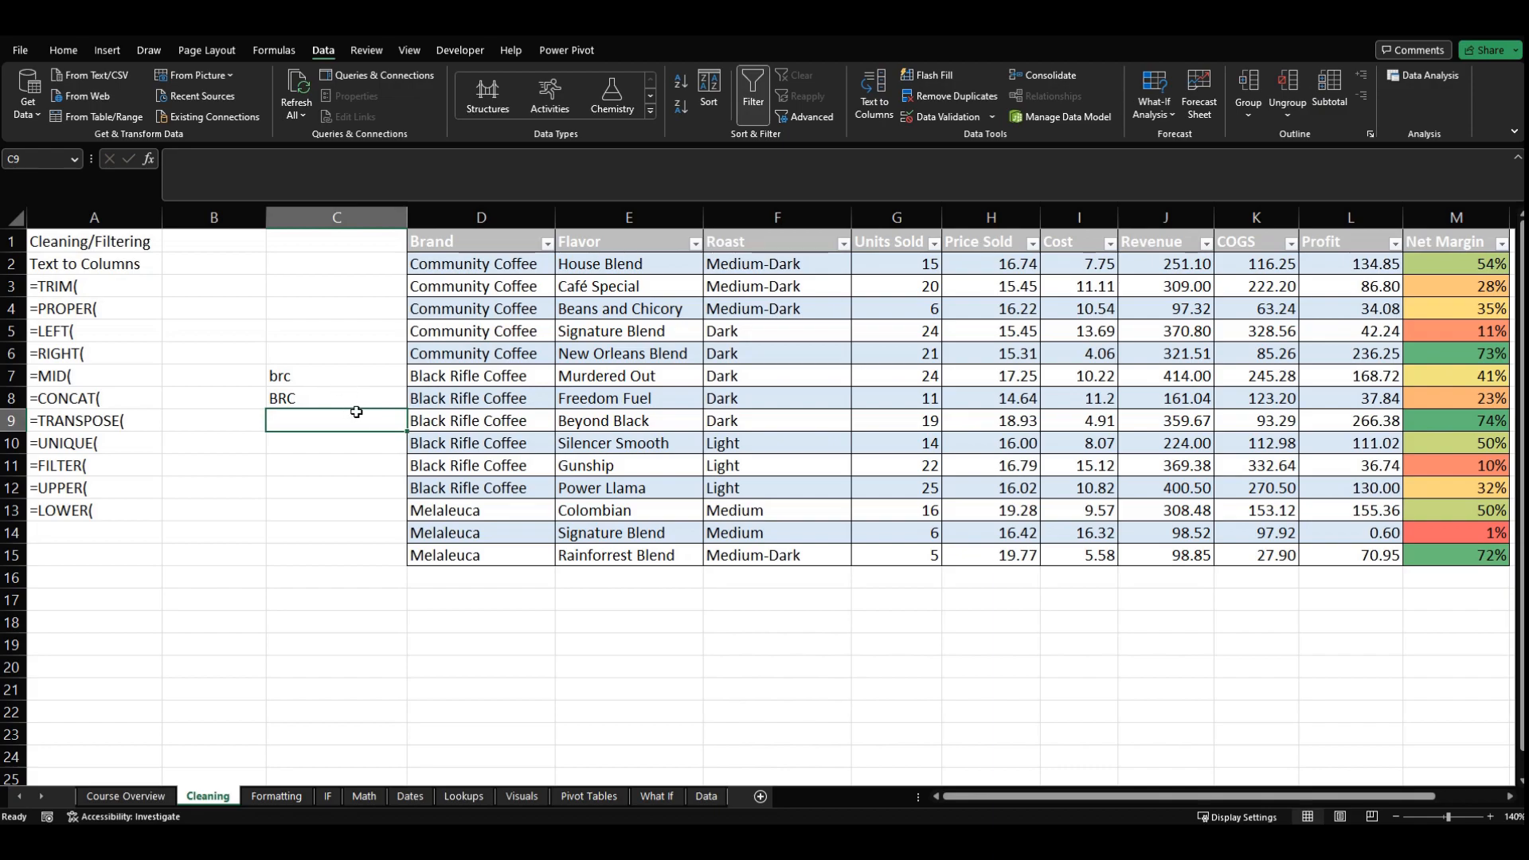
Compare the abbreviation with its UPPER formula and clear both cells, C7:C8
{"action": "left_click", "coordinate": [334, 400]}
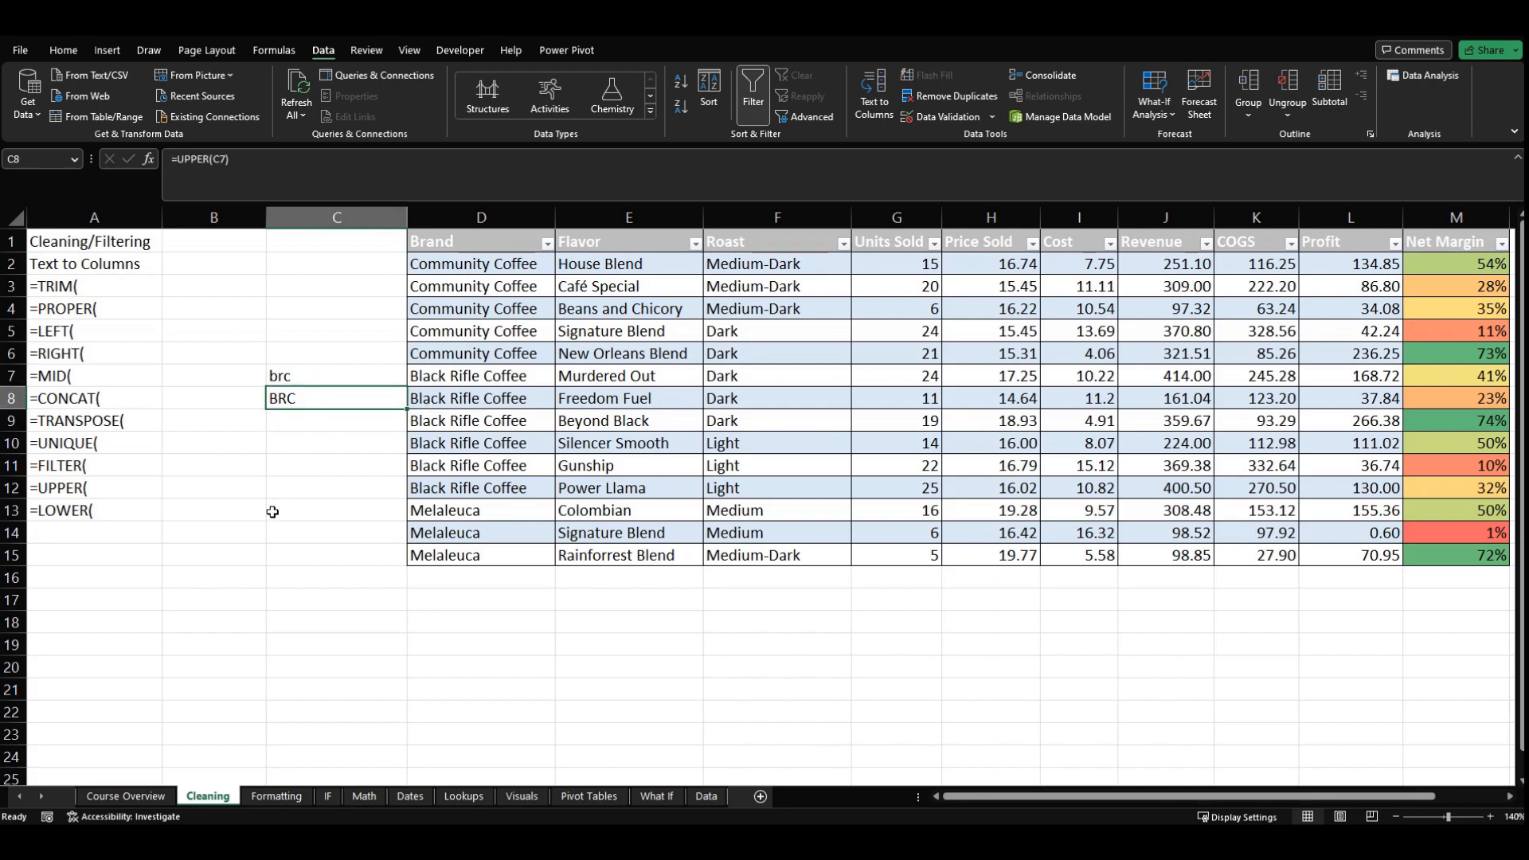
{"action": "left_click", "coordinate": [341, 375]}
{"action": "left_click", "coordinate": [322, 525]}
{"action": "left_click_drag", "start_coordinate": [320, 376], "coordinate": [318, 403]}
{"action": "key", "text": "Delete"}
{"action": "left_click", "coordinate": [389, 579]}
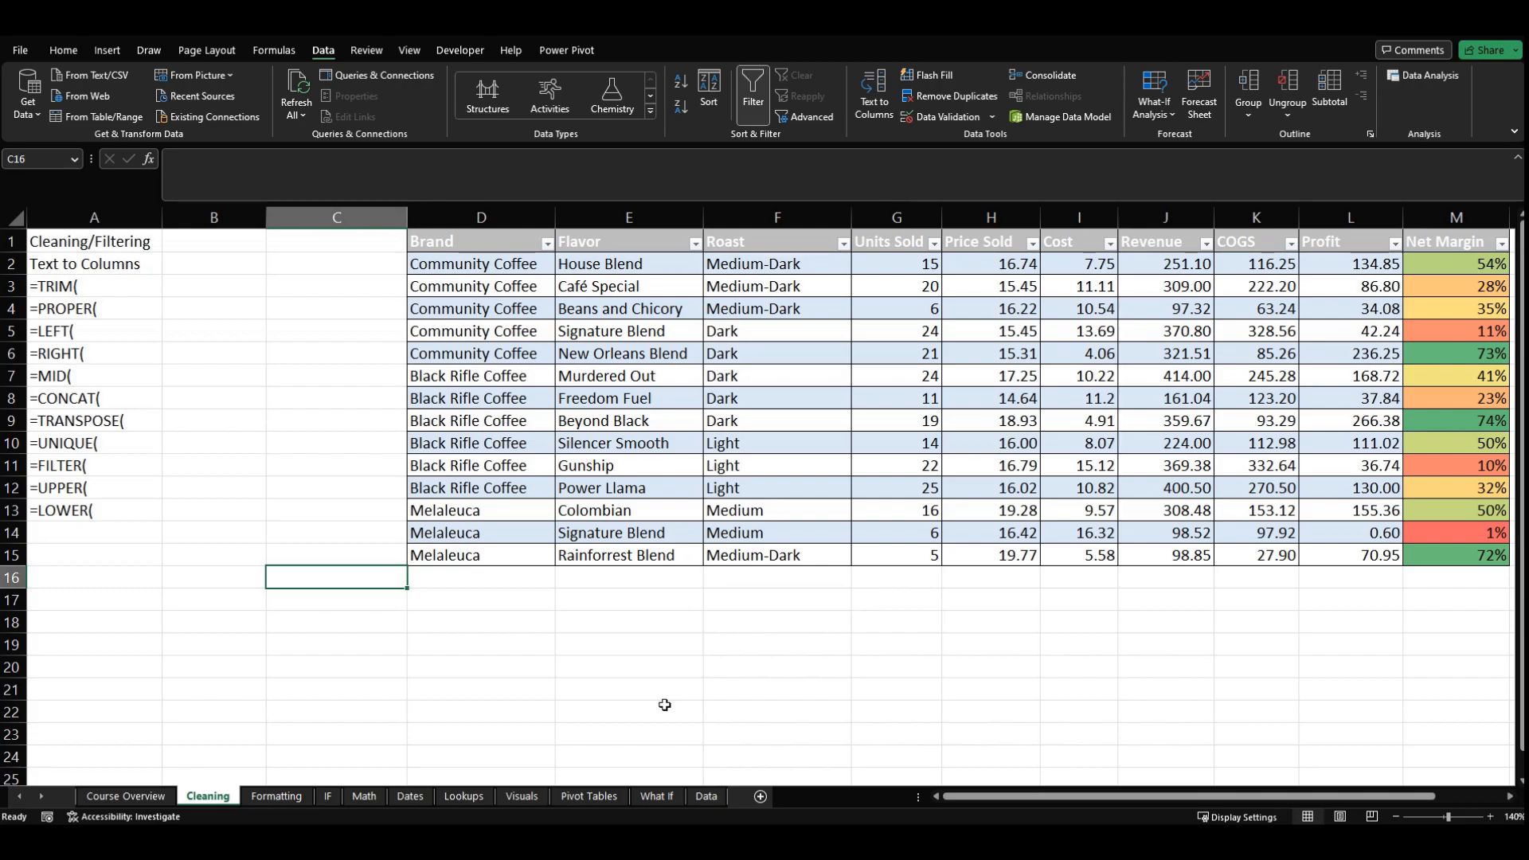
{"action": "left_click", "coordinate": [336, 599]}
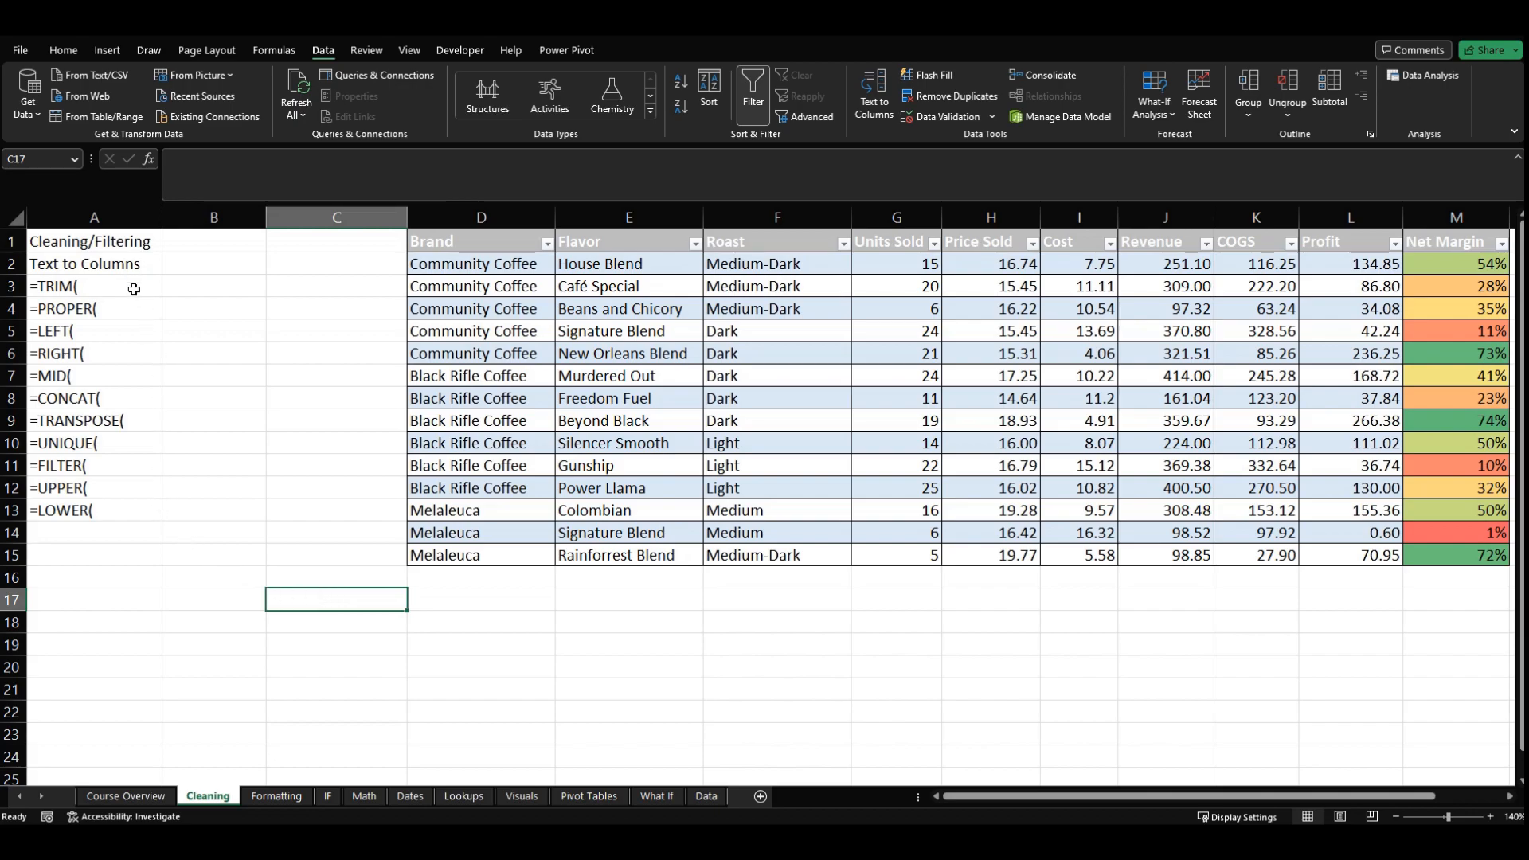
{"action": "left_click", "coordinate": [125, 257]}
{"action": "key", "text": "ctrl+shift+Down"}
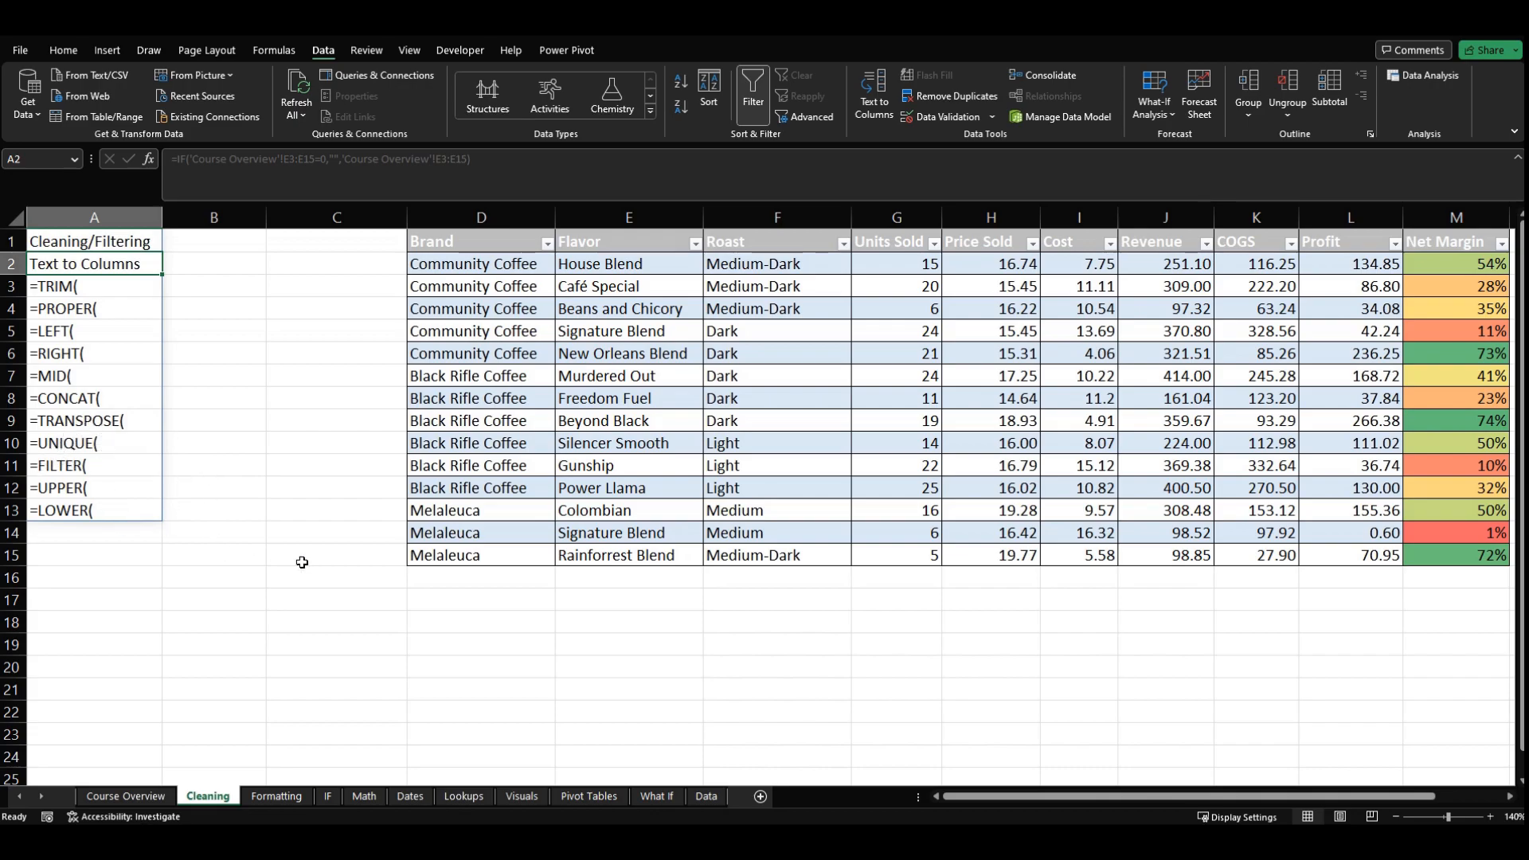
{"action": "left_click", "coordinate": [341, 563]}
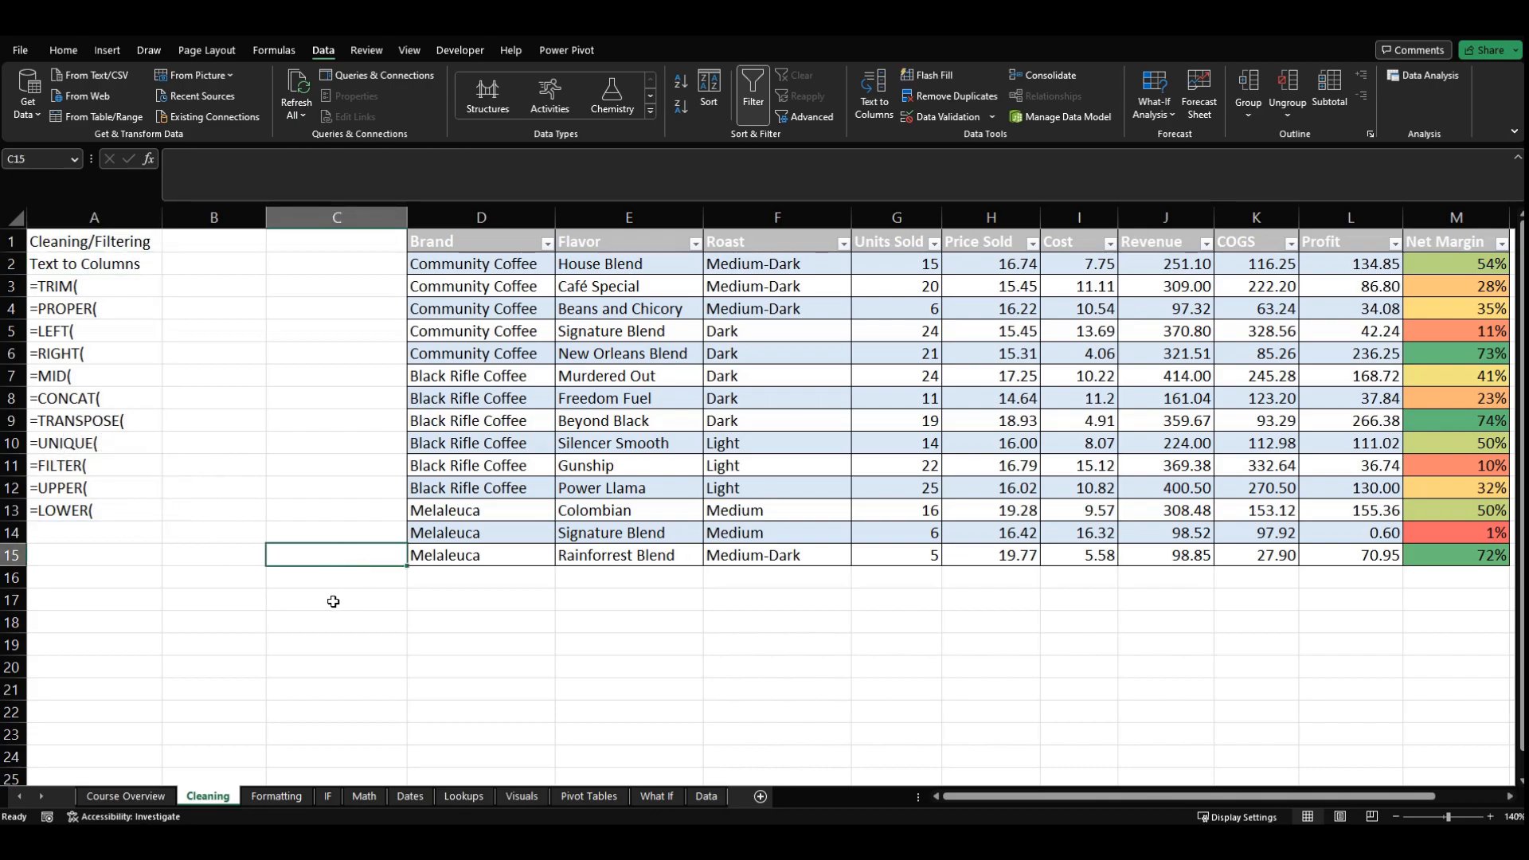